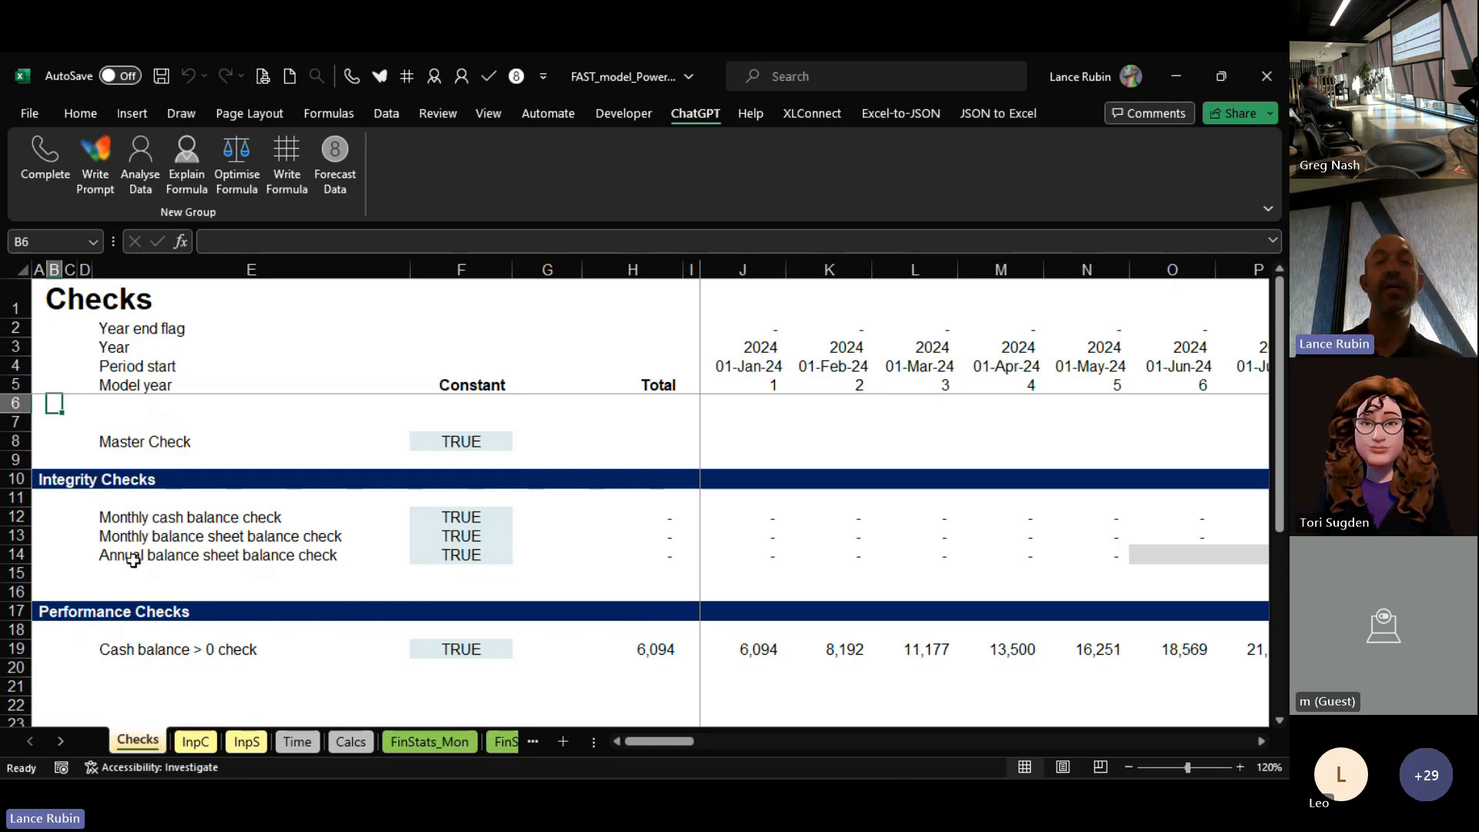
Step: Review the constant assumptions on the InpC sheet, from the timing section down to the tax section
{"action": "left_click", "coordinate": [194, 741]}
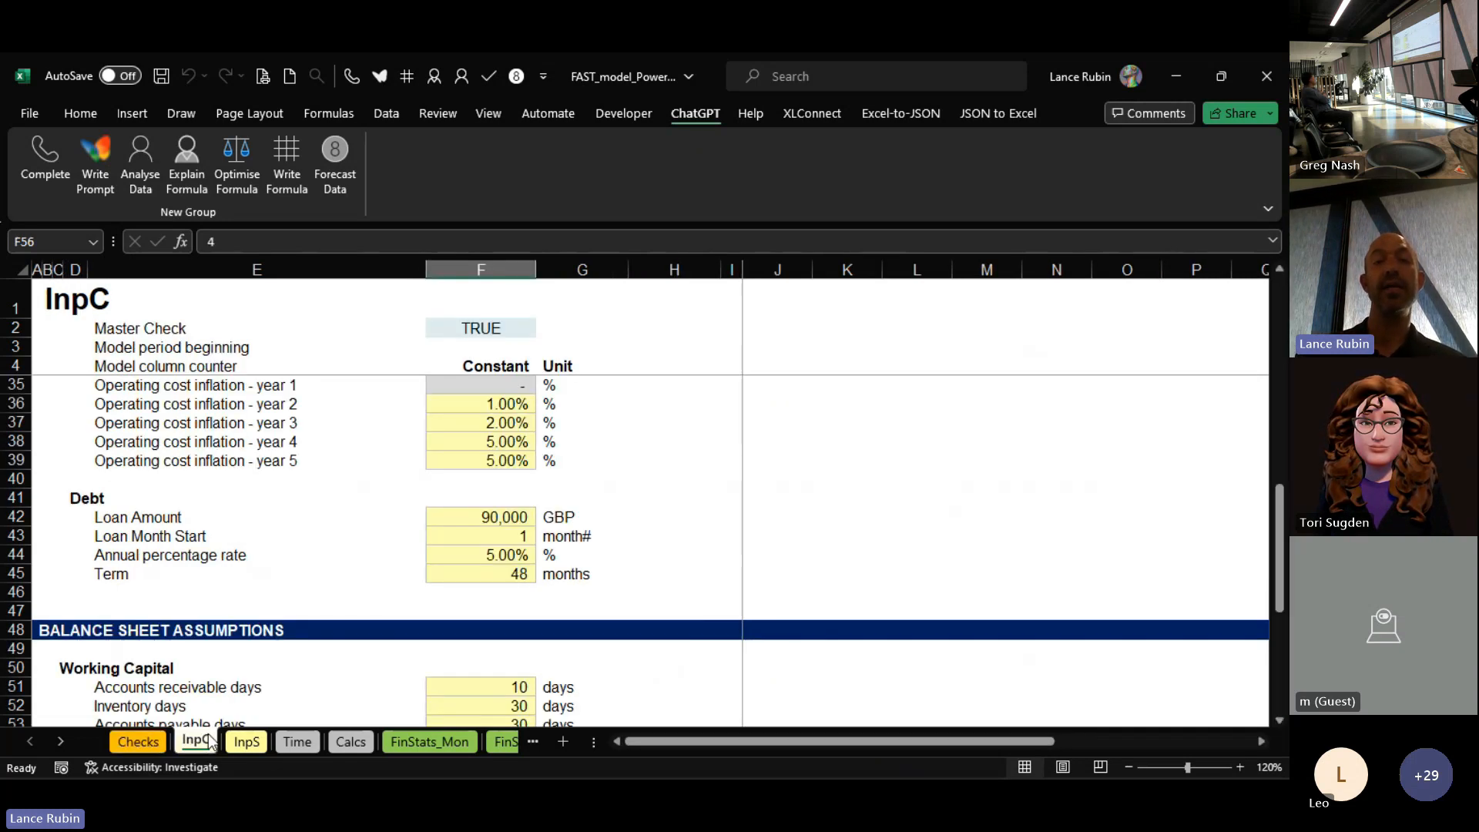
{"action": "left_click_drag", "start_coordinate": [1278, 539], "coordinate": [1272, 268]}
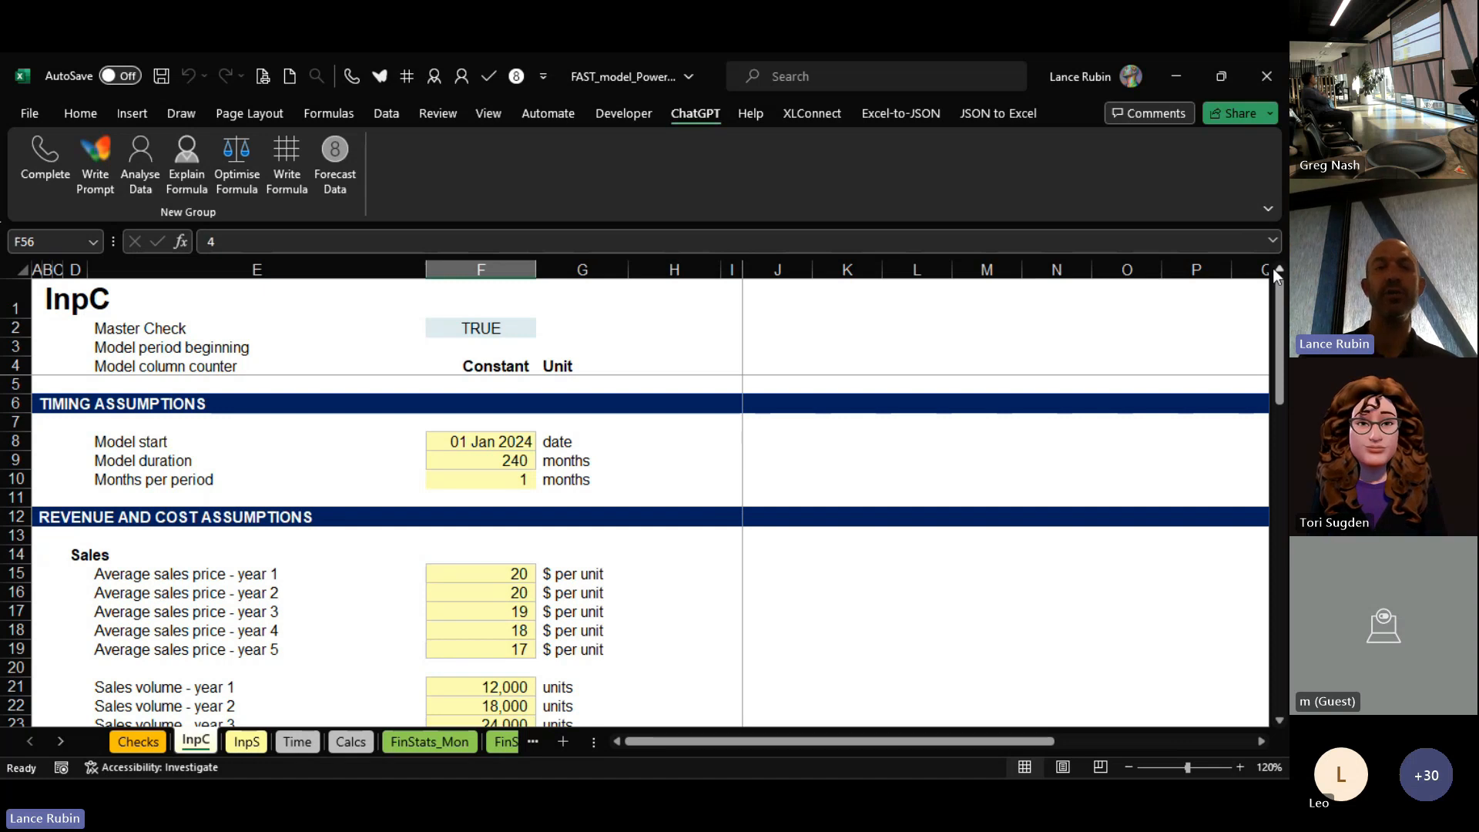
{"action": "left_click_drag", "start_coordinate": [1278, 291], "coordinate": [1285, 562]}
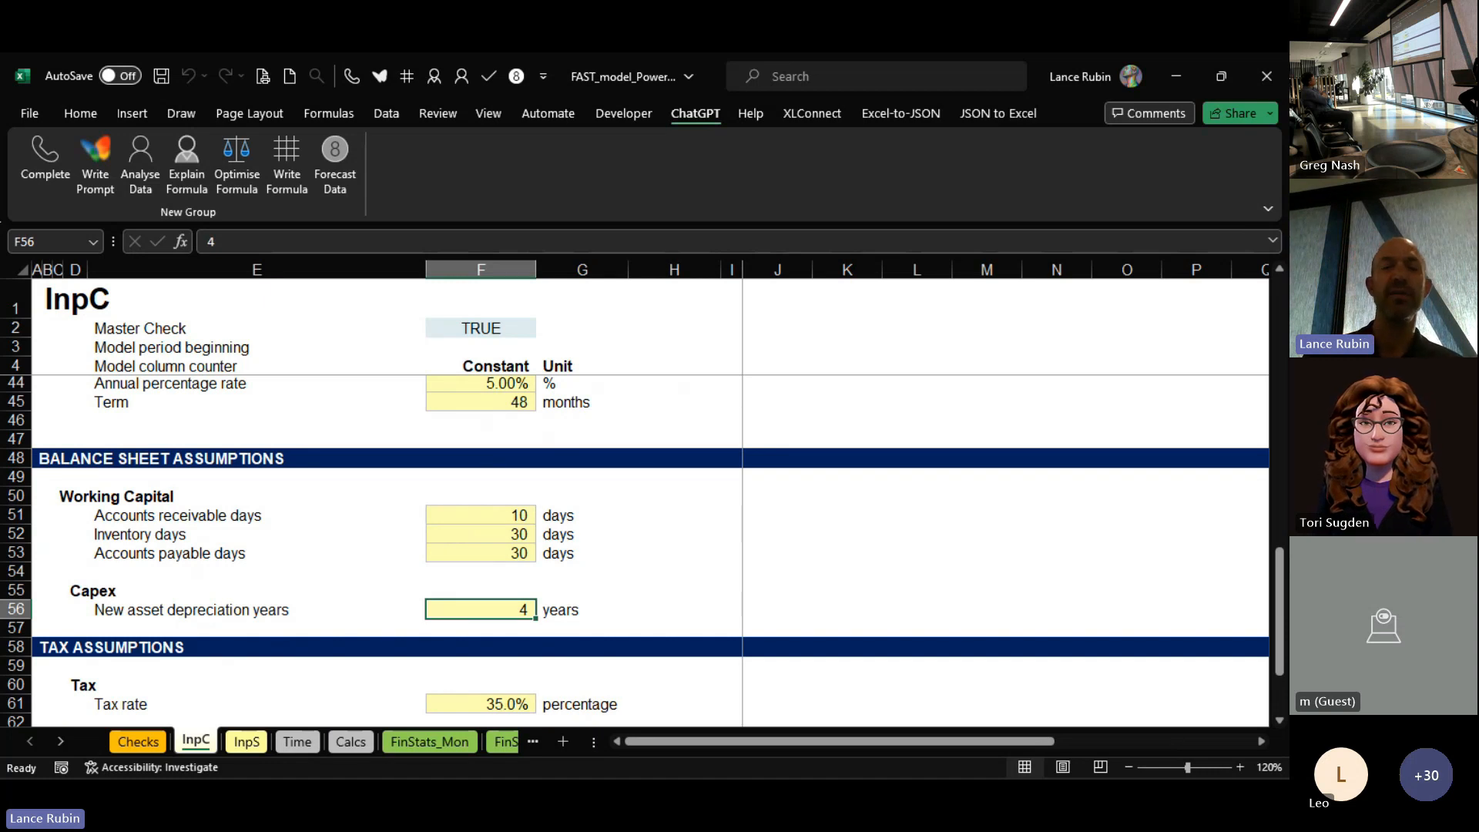
{"action": "left_click_drag", "start_coordinate": [1280, 609], "coordinate": [1280, 616]}
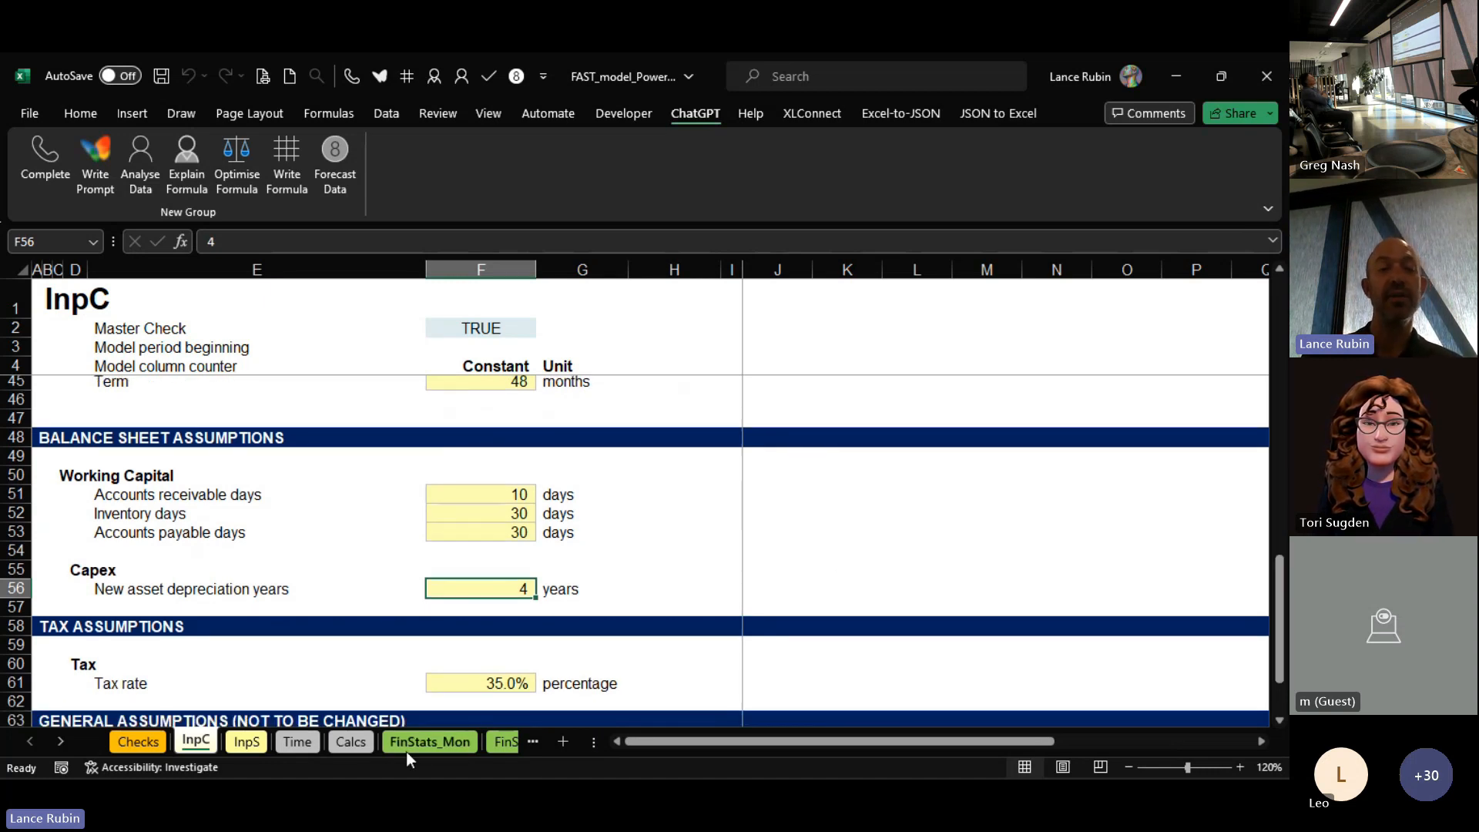
Step: Inspect the model period dates and column counter on the InpS sheet through to the final period
{"action": "left_click", "coordinate": [258, 741]}
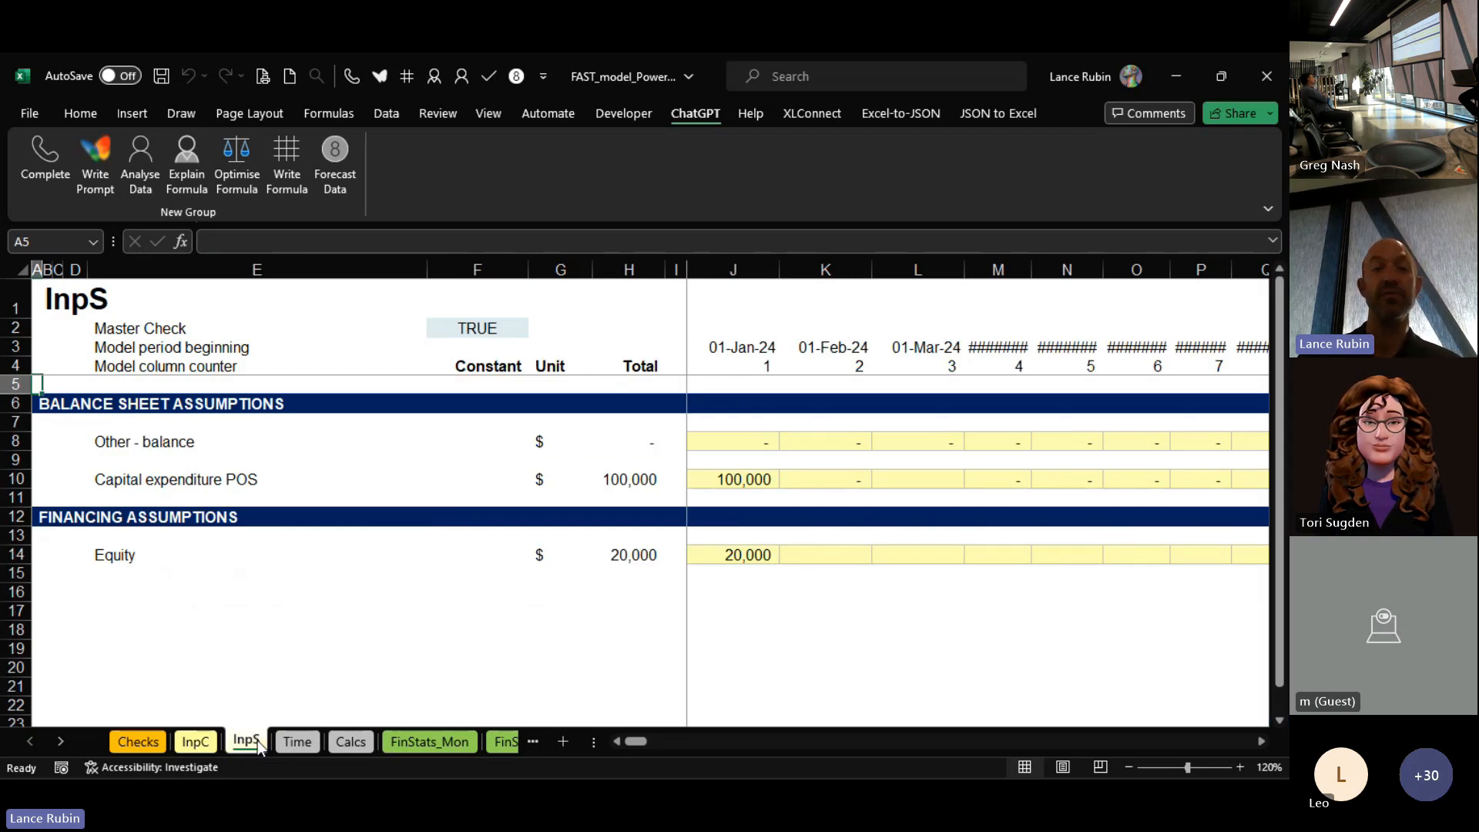
{"action": "left_click", "coordinate": [732, 351]}
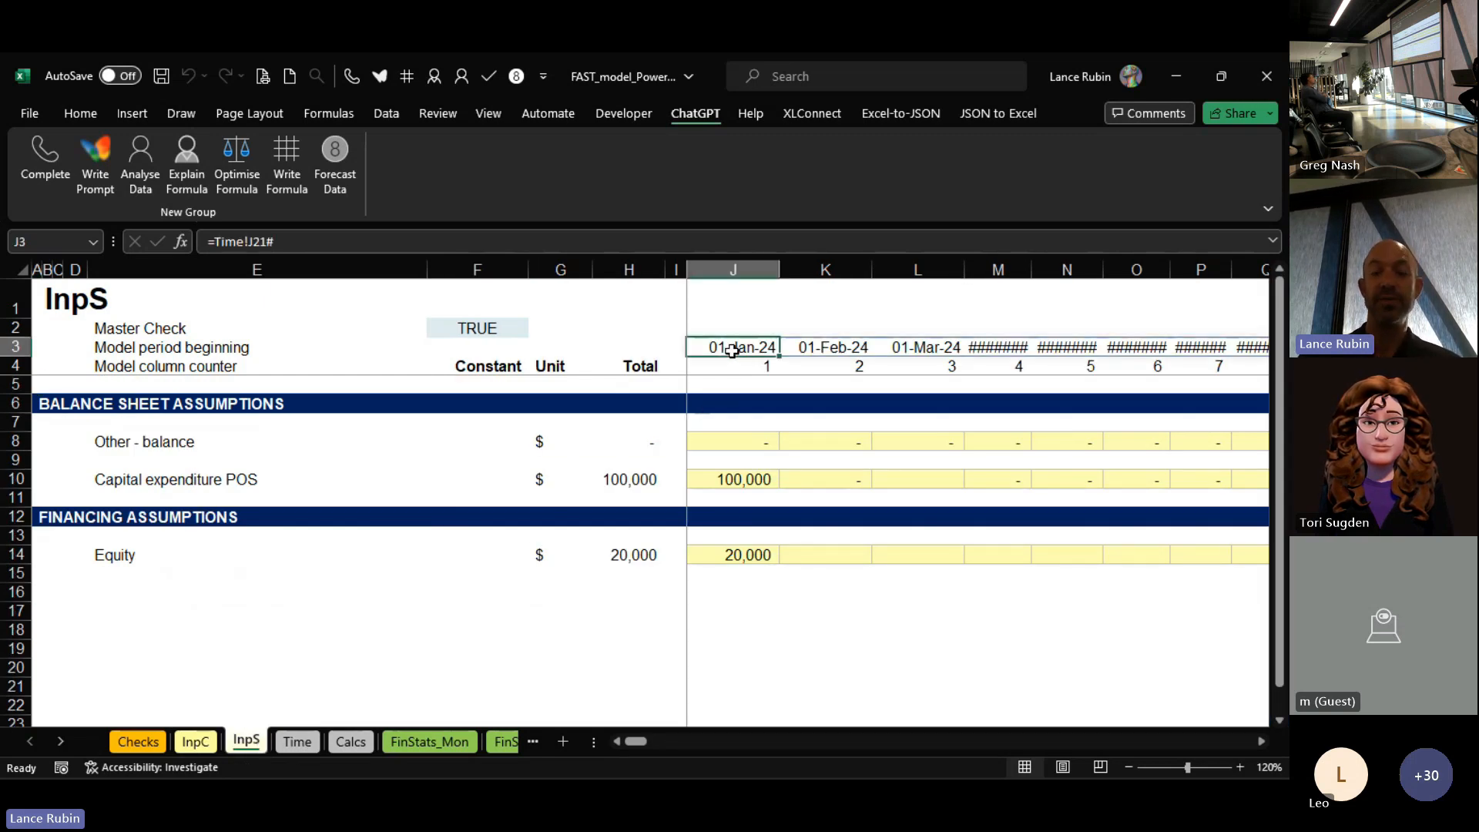
{"action": "key", "text": "ctrl+Right"}
{"action": "key", "text": "Down"}
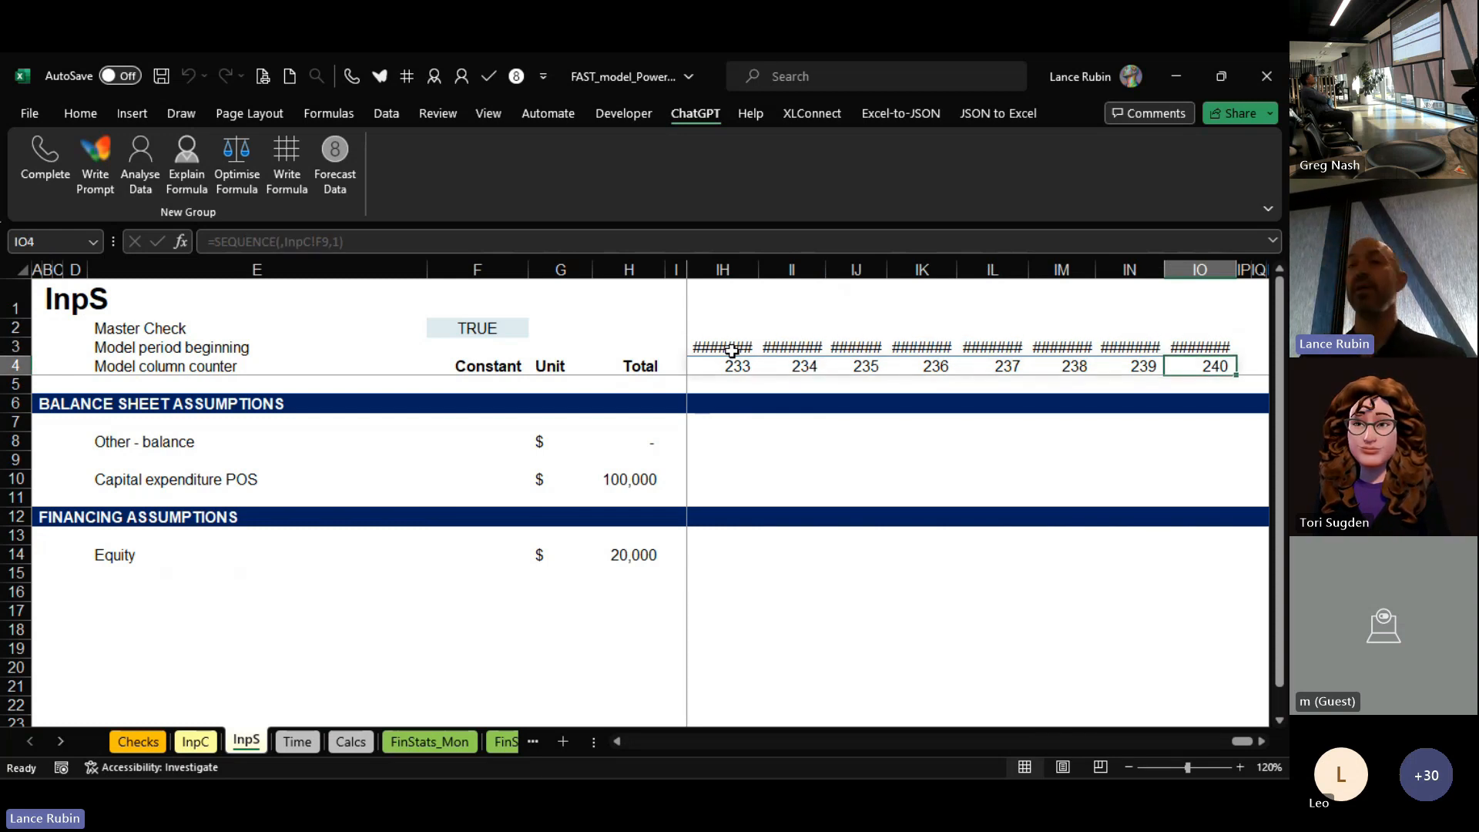
{"action": "key", "text": "Up"}
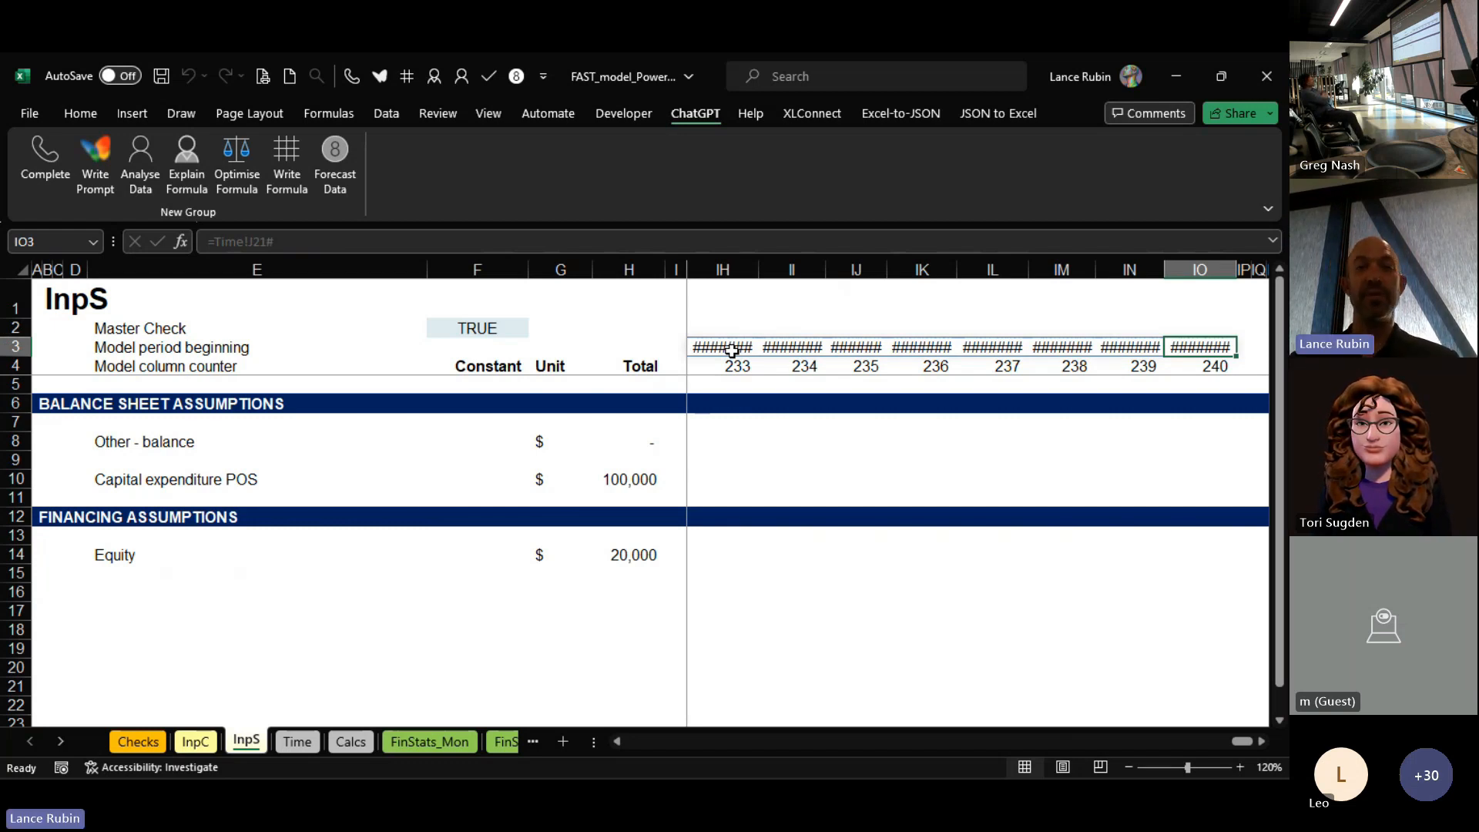
Step: Autofit the InpS timeline columns to the period dates and counters in rows 3 and 4, and check the final periods
{"action": "key", "text": "ctrl+Left"}
{"action": "key", "text": "shift+Down"}
{"action": "key", "text": "ctrl+shift+Right"}
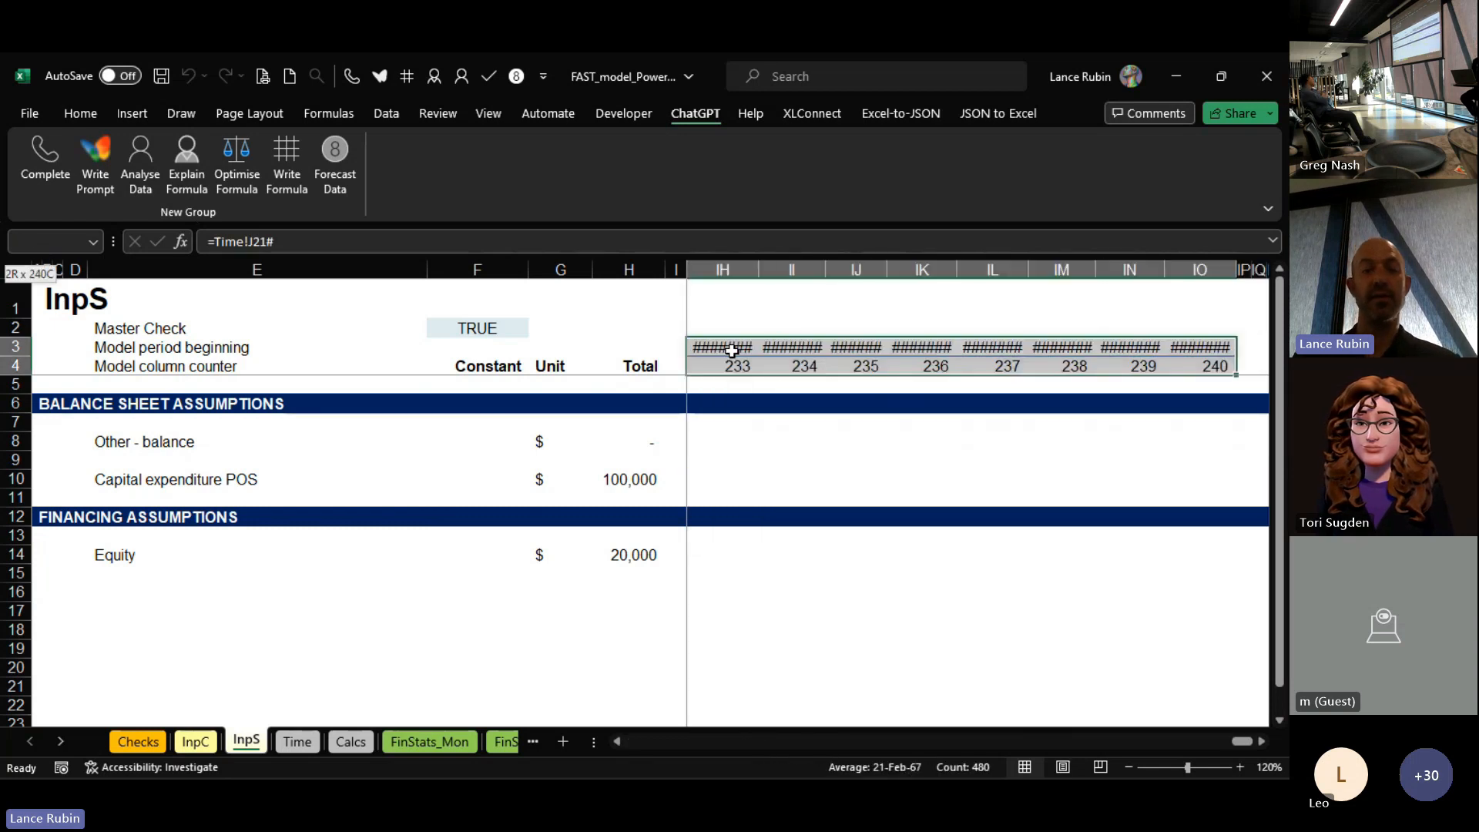
{"action": "key", "text": "alt+h"}
{"action": "key", "text": "o"}
{"action": "key", "text": "i"}
{"action": "key", "text": "Right"}
{"action": "key", "text": "ctrl+Right"}
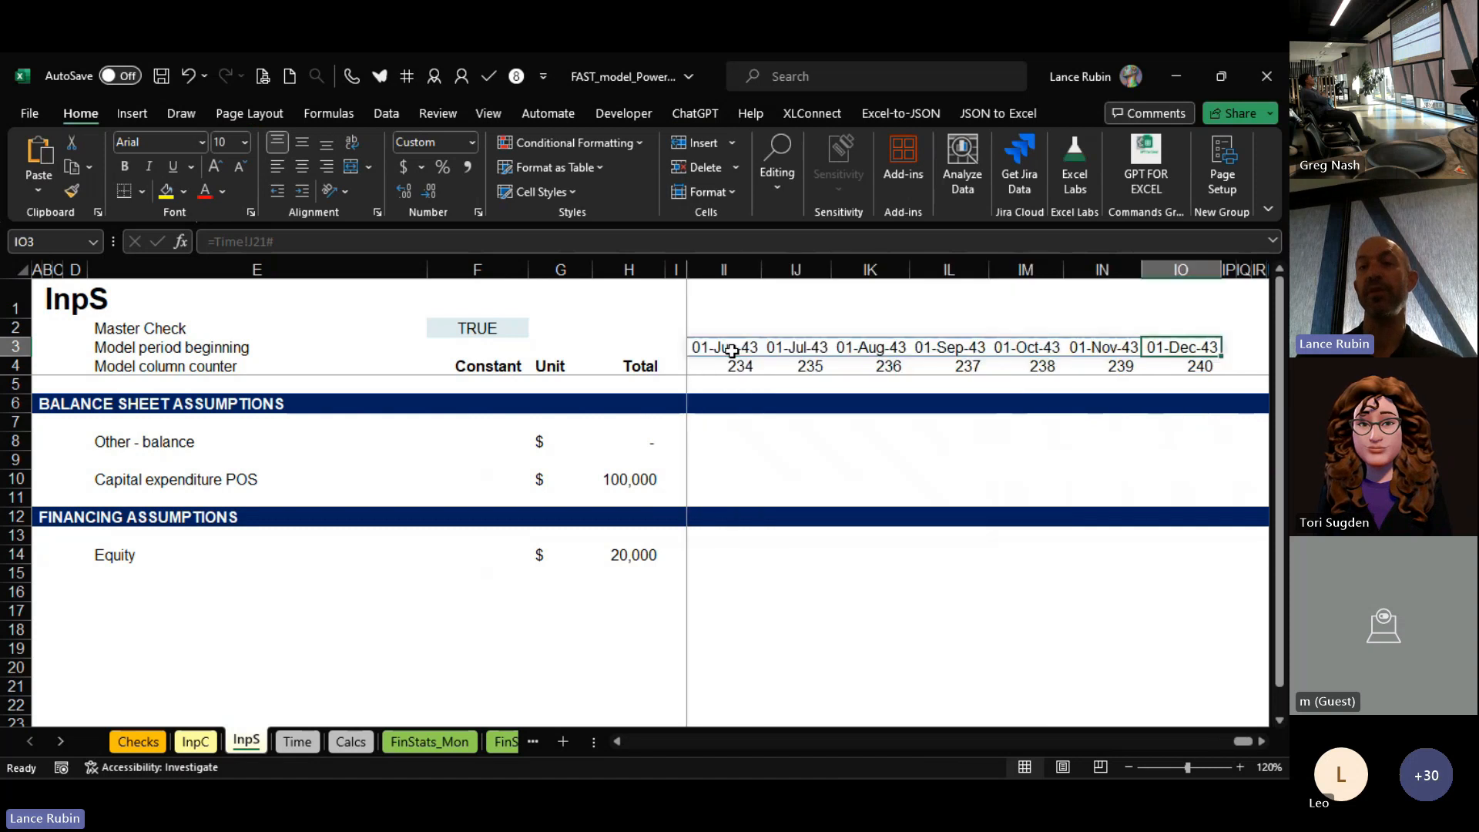
{"action": "key", "text": "Left"}
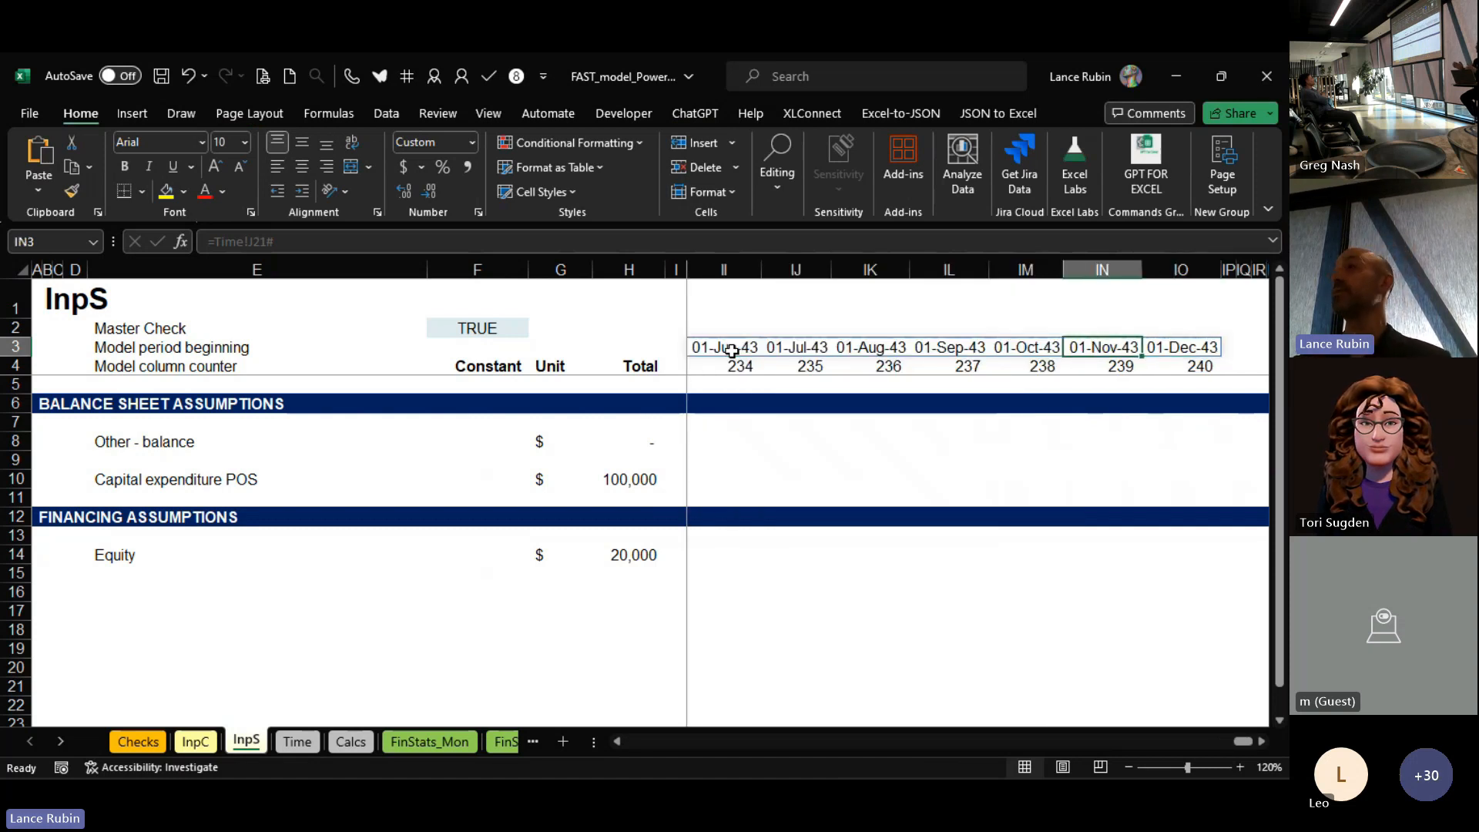
Step: Autofit the timeline columns on the Time sheet to the model period beginning dates in row 3, through the final period
{"action": "key", "text": "ctrl+Page_Down"}
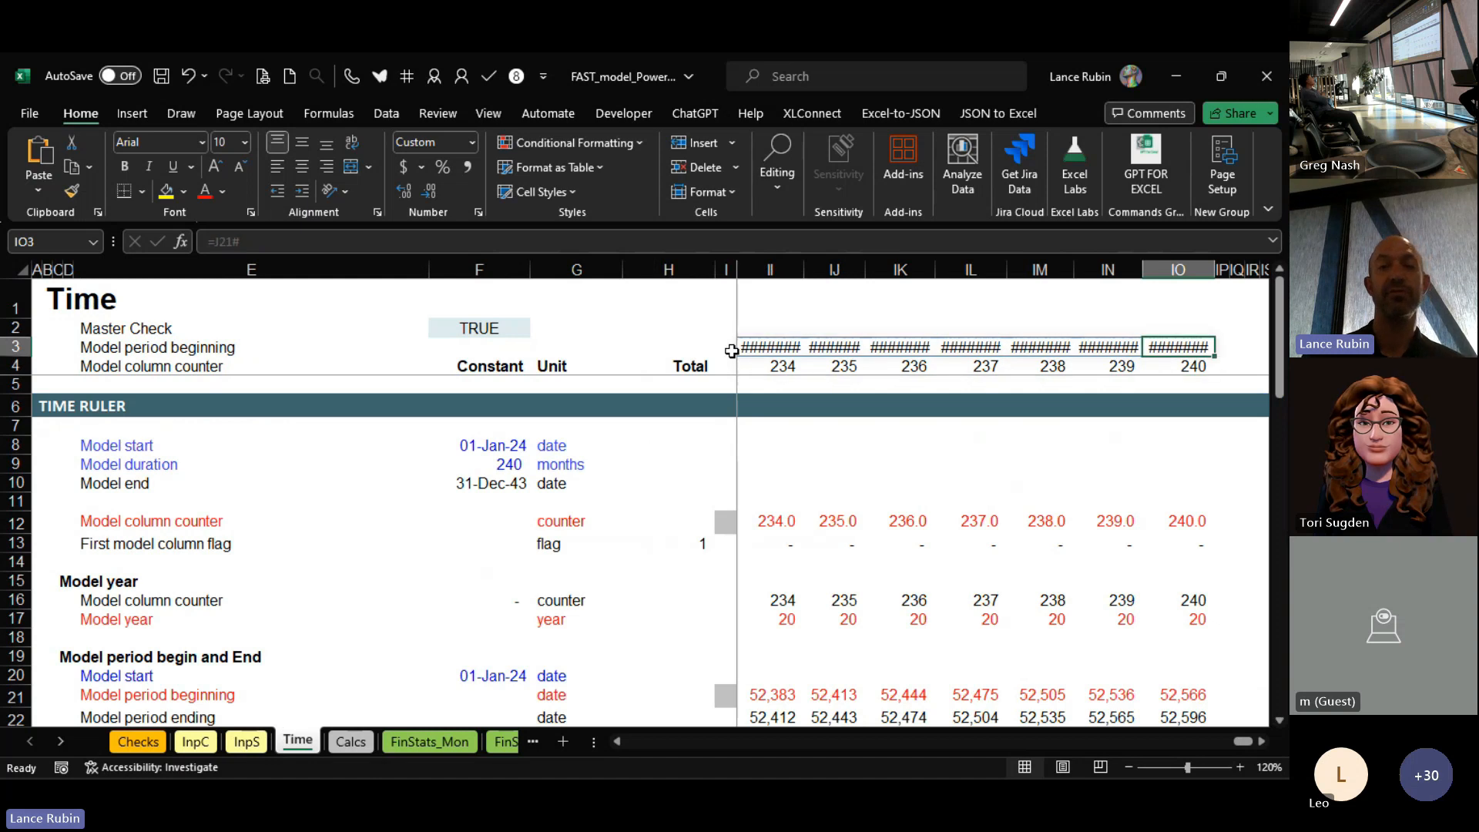
{"action": "key", "text": "ctrl+Left"}
{"action": "key", "text": "ctrl+shift+Right"}
{"action": "key", "text": "alt+h"}
{"action": "key", "text": "o"}
{"action": "key", "text": "i"}
{"action": "key", "text": "ctrl+Right"}
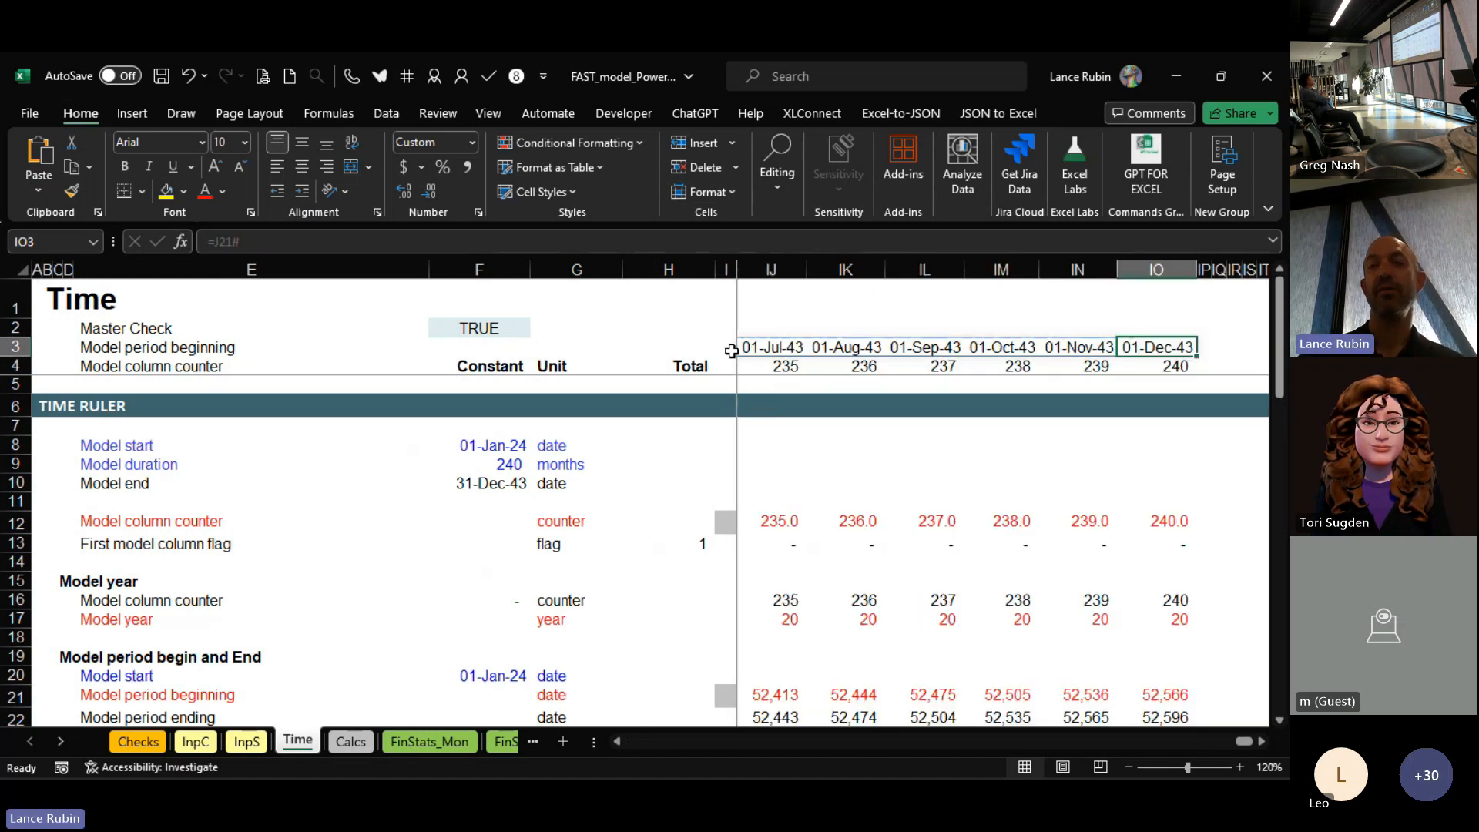
Step: Examine the final-period calculations on the Time sheet, from the time ruler through inflation to the debt flags
{"action": "key", "text": "Down"}
{"action": "key", "text": "Down"}
{"action": "key", "text": "Down"}
{"action": "key", "text": "Down"}
{"action": "key", "text": "Down"}
{"action": "key", "text": "Down"}
{"action": "key", "text": "Down"}
{"action": "key", "text": "Down"}
{"action": "key", "text": "Down"}
{"action": "key", "text": "Down"}
{"action": "key", "text": "Down"}
{"action": "key", "text": "Down"}
{"action": "key", "text": "Down"}
{"action": "key", "text": "Down"}
{"action": "key", "text": "Down"}
{"action": "key", "text": "Down"}
{"action": "key", "text": "Down"}
{"action": "key", "text": "Down"}
{"action": "key", "text": "Down"}
{"action": "key", "text": "Down"}
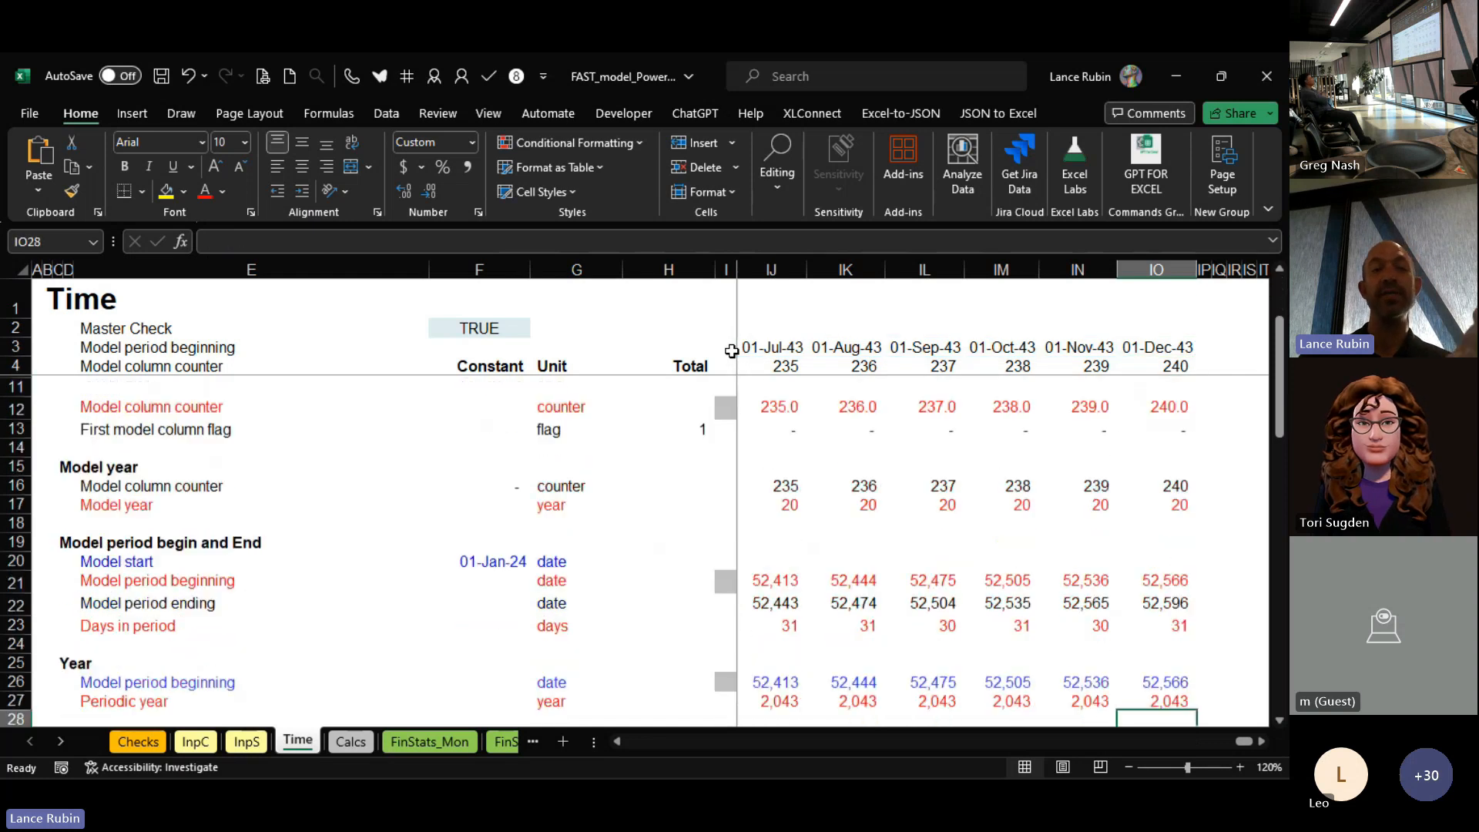
{"action": "key", "text": "Down"}
{"action": "key", "text": "Down"}
{"action": "key", "text": "Down"}
{"action": "key", "text": "Down"}
{"action": "key", "text": "Down"}
{"action": "key", "text": "Down"}
{"action": "key", "text": "Down"}
{"action": "key", "text": "Down"}
{"action": "key", "text": "Down"}
{"action": "key", "text": "Down"}
{"action": "key", "text": "Down"}
{"action": "key", "text": "Down"}
{"action": "key", "text": "Down"}
{"action": "key", "text": "Down"}
{"action": "key", "text": "Down"}
{"action": "key", "text": "Down"}
{"action": "key", "text": "Down"}
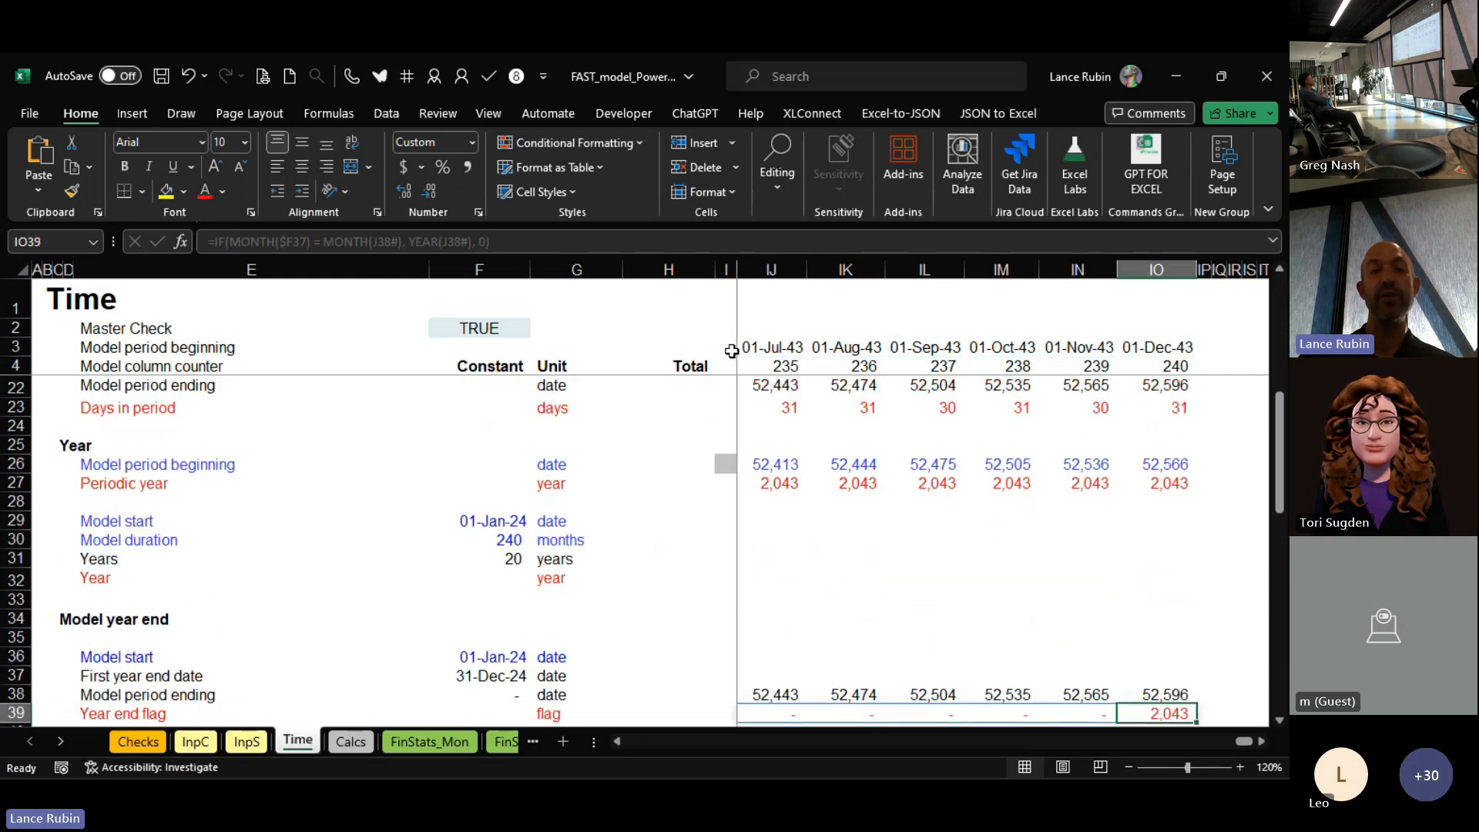
{"action": "key", "text": "Down"}
{"action": "key", "text": "Down"}
{"action": "key", "text": "Down"}
{"action": "key", "text": "Down"}
{"action": "key", "text": "Down"}
{"action": "key", "text": "Down"}
{"action": "key", "text": "Down"}
{"action": "key", "text": "Down"}
{"action": "key", "text": "Down"}
{"action": "key", "text": "Down"}
{"action": "key", "text": "Down"}
{"action": "key", "text": "Down"}
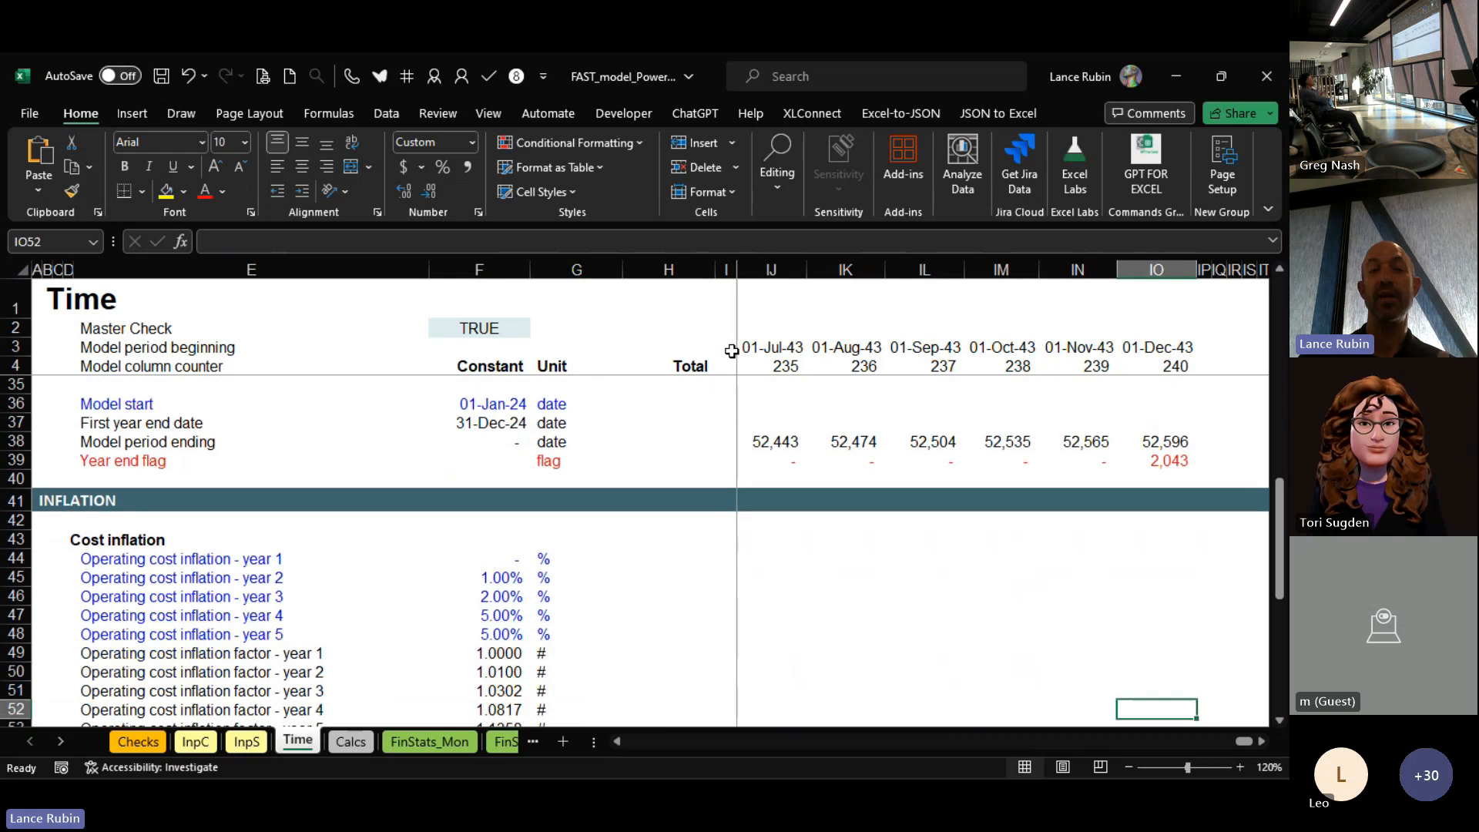
{"action": "key", "text": "Down"}
{"action": "key", "text": "Down"}
{"action": "key", "text": "Down"}
{"action": "key", "text": "Down"}
{"action": "key", "text": "Down"}
{"action": "key", "text": "Down"}
{"action": "key", "text": "Down"}
{"action": "key", "text": "Down"}
{"action": "key", "text": "Down"}
{"action": "key", "text": "Down"}
{"action": "key", "text": "Down"}
{"action": "key", "text": "Down"}
{"action": "key", "text": "Down"}
{"action": "key", "text": "Down"}
{"action": "key", "text": "Down"}
{"action": "key", "text": "Down"}
{"action": "key", "text": "Down"}
{"action": "key", "text": "Down"}
{"action": "key", "text": "Down"}
{"action": "key", "text": "Down"}
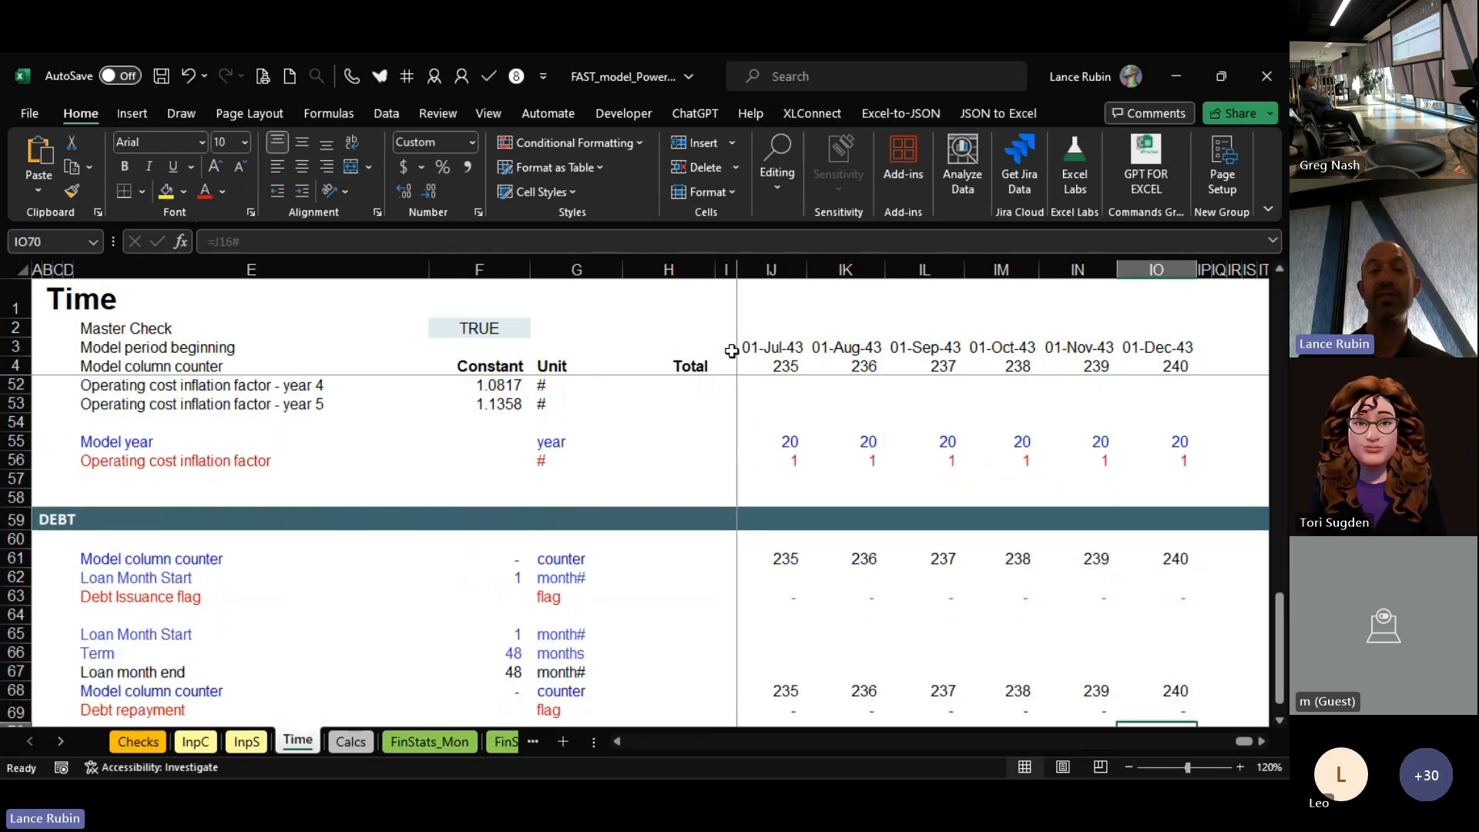
{"action": "key", "text": "Down"}
{"action": "key", "text": "Down"}
{"action": "key", "text": "Down"}
{"action": "key", "text": "Down"}
{"action": "key", "text": "Down"}
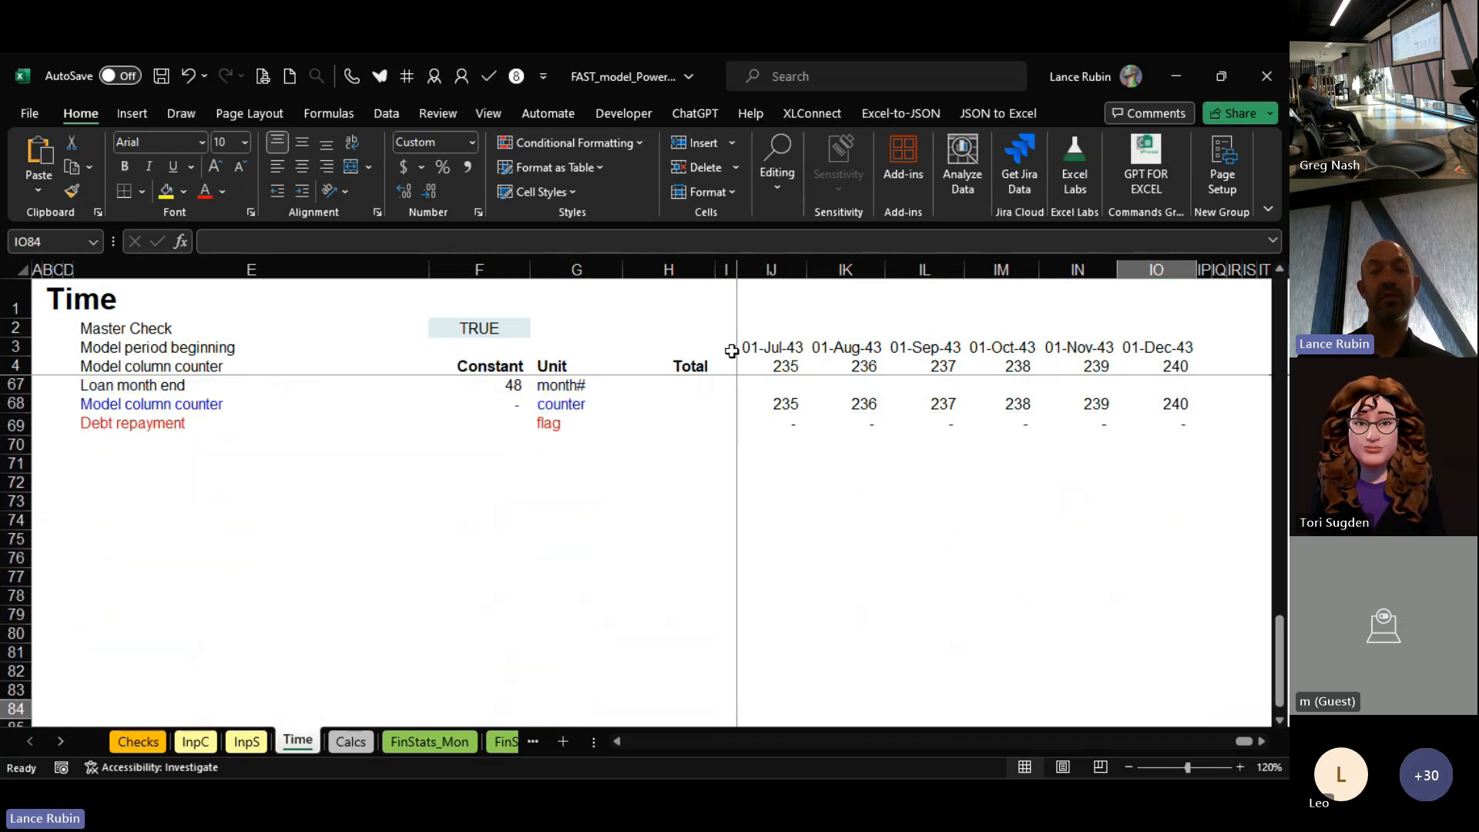
Step: Examine the Calcs sheet from debt sculpting up to the working capital blocks, including the final model periods
{"action": "key", "text": "ctrl+Page_Down"}
{"action": "key", "text": "Up"}
{"action": "key", "text": "Up"}
{"action": "key", "text": "Up"}
{"action": "key", "text": "Up"}
{"action": "key", "text": "Up"}
{"action": "key", "text": "Up"}
{"action": "key", "text": "Up"}
{"action": "key", "text": "Up"}
{"action": "key", "text": "Up"}
{"action": "key", "text": "Up"}
{"action": "key", "text": "Up"}
{"action": "key", "text": "Up"}
{"action": "key", "text": "Up"}
{"action": "key", "text": "Up"}
{"action": "key", "text": "Up"}
{"action": "key", "text": "Up"}
{"action": "key", "text": "Up"}
{"action": "key", "text": "Up"}
{"action": "key", "text": "Up"}
{"action": "key", "text": "Up"}
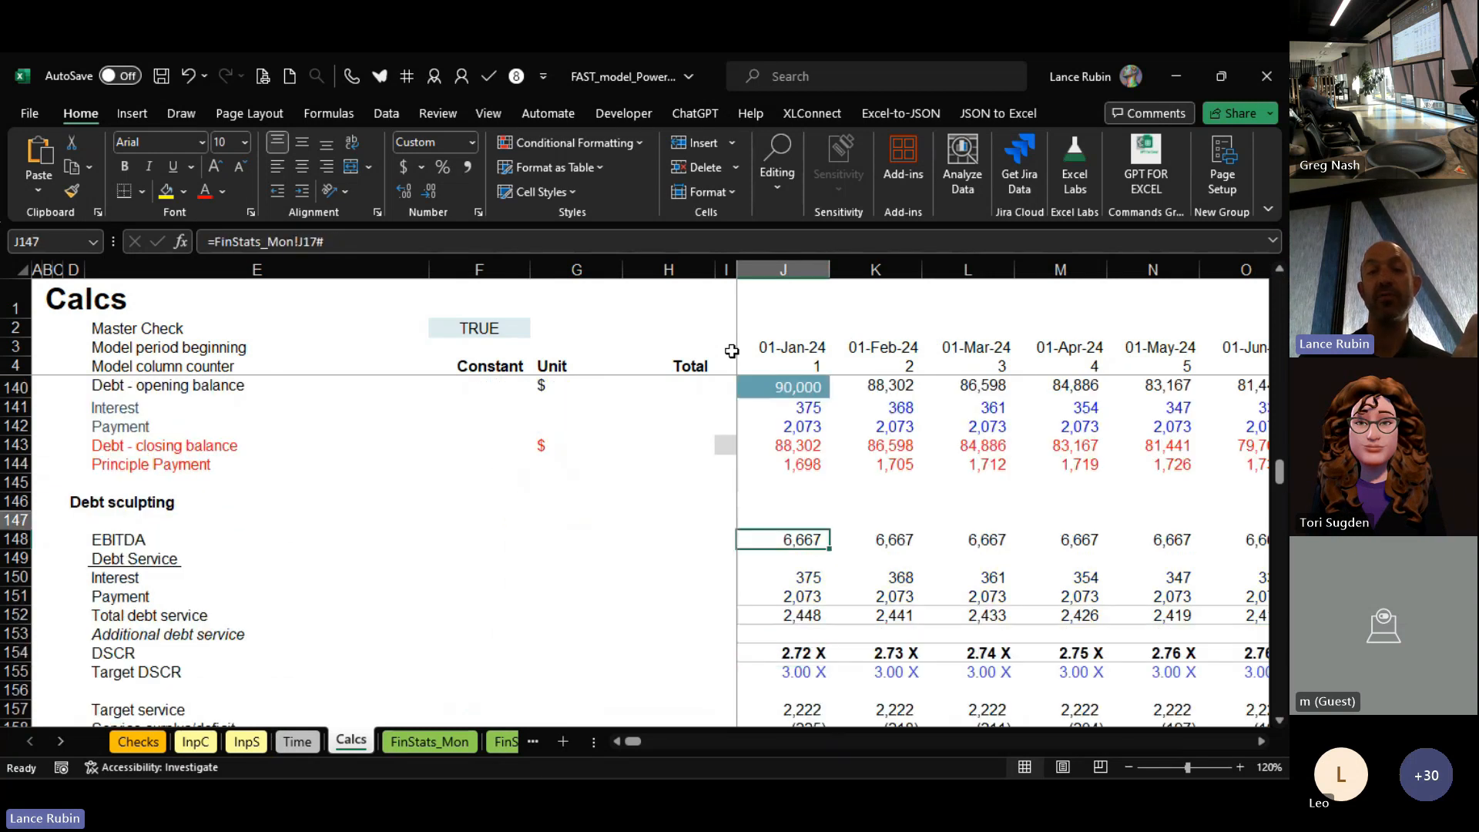
{"action": "key", "text": "Up"}
{"action": "key", "text": "Up"}
{"action": "key", "text": "Up"}
{"action": "key", "text": "Up"}
{"action": "key", "text": "Up"}
{"action": "key", "text": "Up"}
{"action": "key", "text": "Up"}
{"action": "key", "text": "Up"}
{"action": "key", "text": "Up"}
{"action": "key", "text": "Up"}
{"action": "key", "text": "Up"}
{"action": "key", "text": "Up"}
{"action": "key", "text": "Up"}
{"action": "key", "text": "Up"}
{"action": "key", "text": "Up"}
{"action": "key", "text": "Up"}
{"action": "key", "text": "Up"}
{"action": "key", "text": "Up"}
{"action": "key", "text": "Up"}
{"action": "key", "text": "Up"}
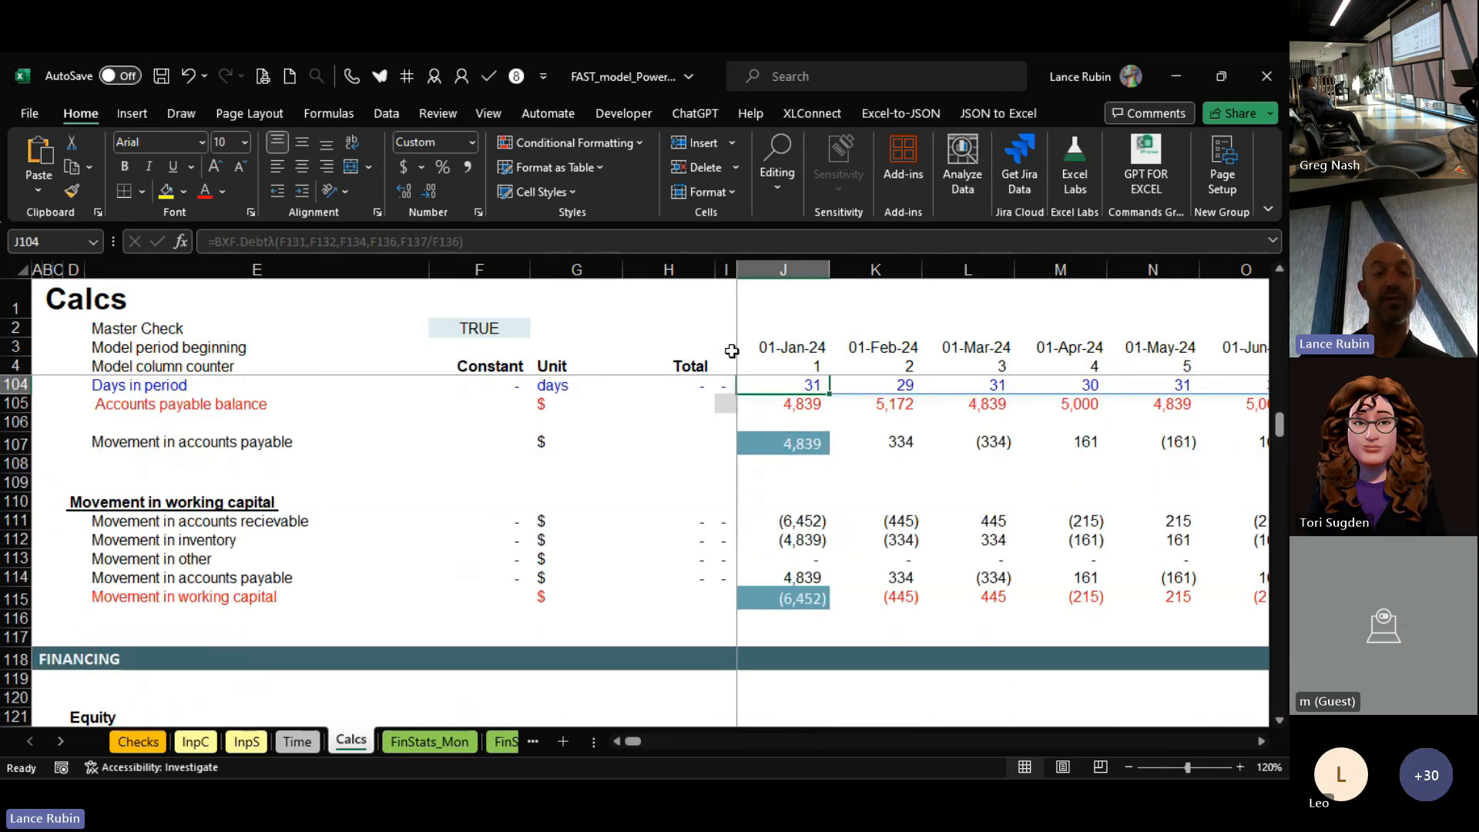
{"action": "key", "text": "Left"}
{"action": "key", "text": "Left"}
{"action": "key", "text": "Left"}
{"action": "key", "text": "Left"}
{"action": "key", "text": "Left"}
{"action": "key", "text": "Left"}
{"action": "key", "text": "Left"}
{"action": "key", "text": "Left"}
{"action": "key", "text": "Left"}
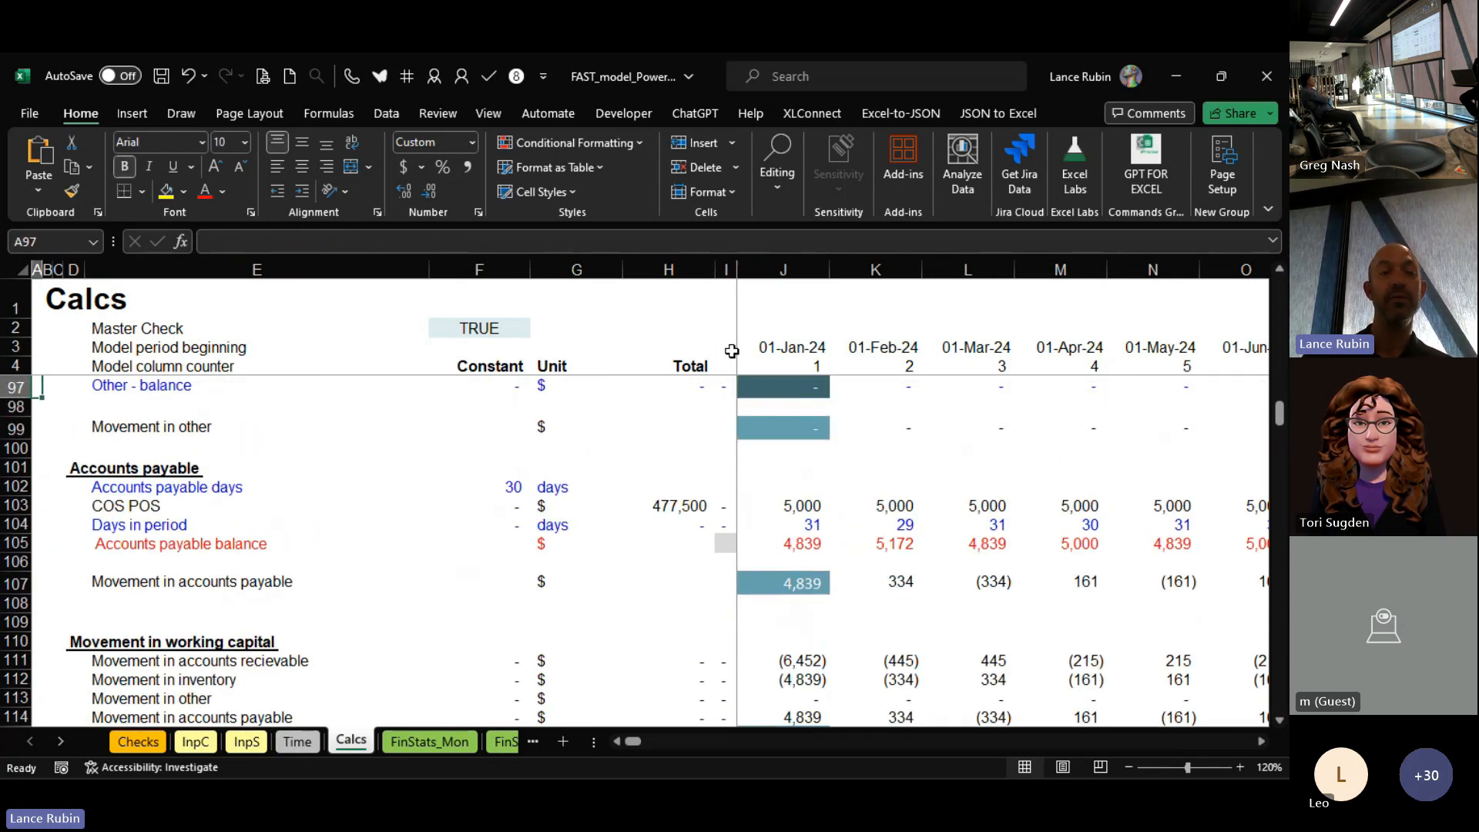
{"action": "key", "text": "ctrl+Down"}
{"action": "scroll", "coordinate": [731, 351], "scroll_direction": "right", "scroll_amount": 20}
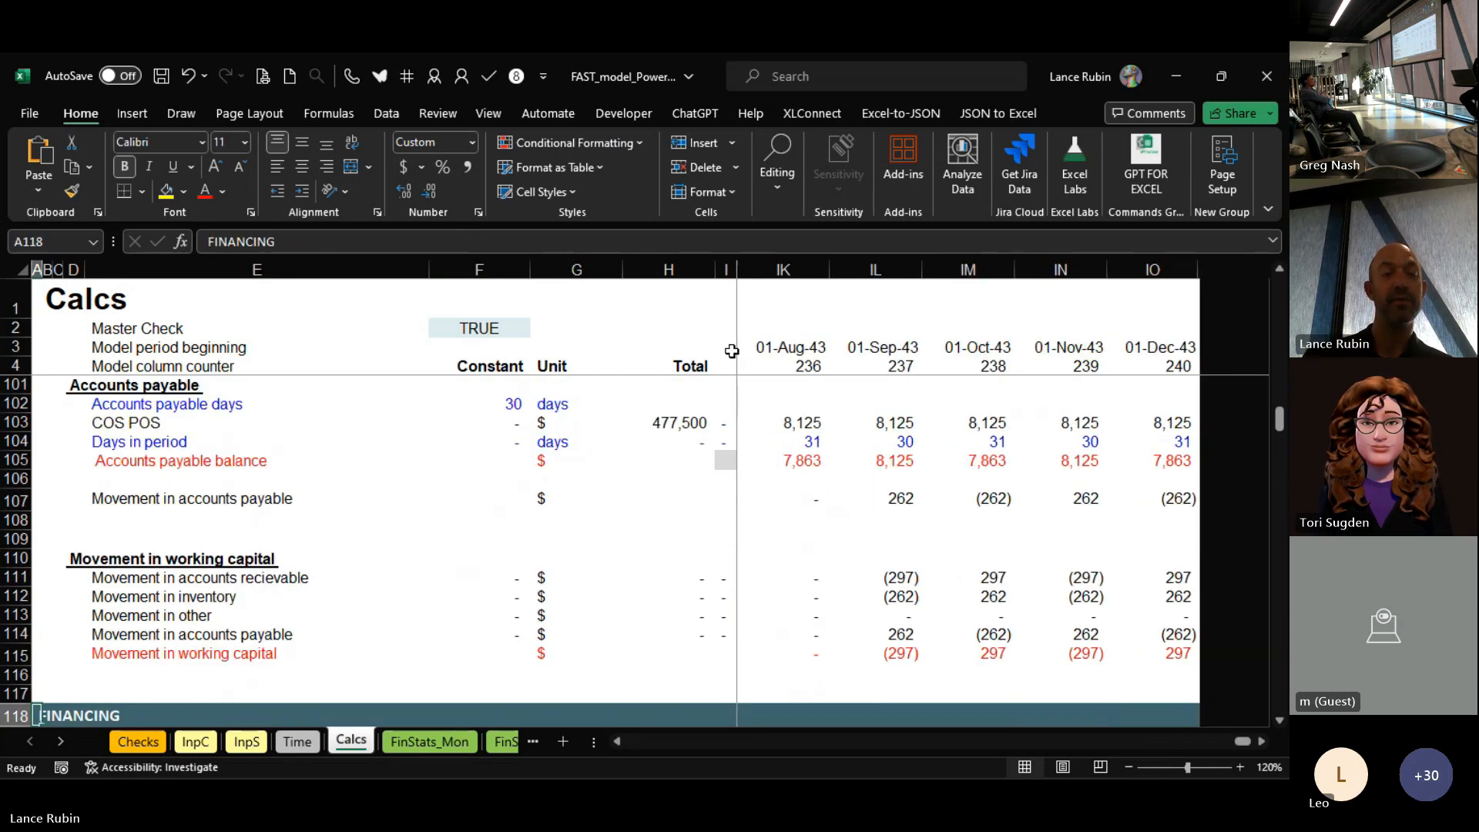
Step: Examine the financing section of the Calcs sheet, from common shares equity down through the debt schedule
{"action": "key", "text": "Down"}
{"action": "key", "text": "Down"}
{"action": "key", "text": "Down"}
{"action": "key", "text": "Down"}
{"action": "key", "text": "Down"}
{"action": "key", "text": "Down"}
{"action": "key", "text": "Down"}
{"action": "key", "text": "Down"}
{"action": "key", "text": "Down"}
{"action": "key", "text": "Down"}
{"action": "key", "text": "Down"}
{"action": "key", "text": "Down"}
{"action": "key", "text": "Down"}
{"action": "key", "text": "Down"}
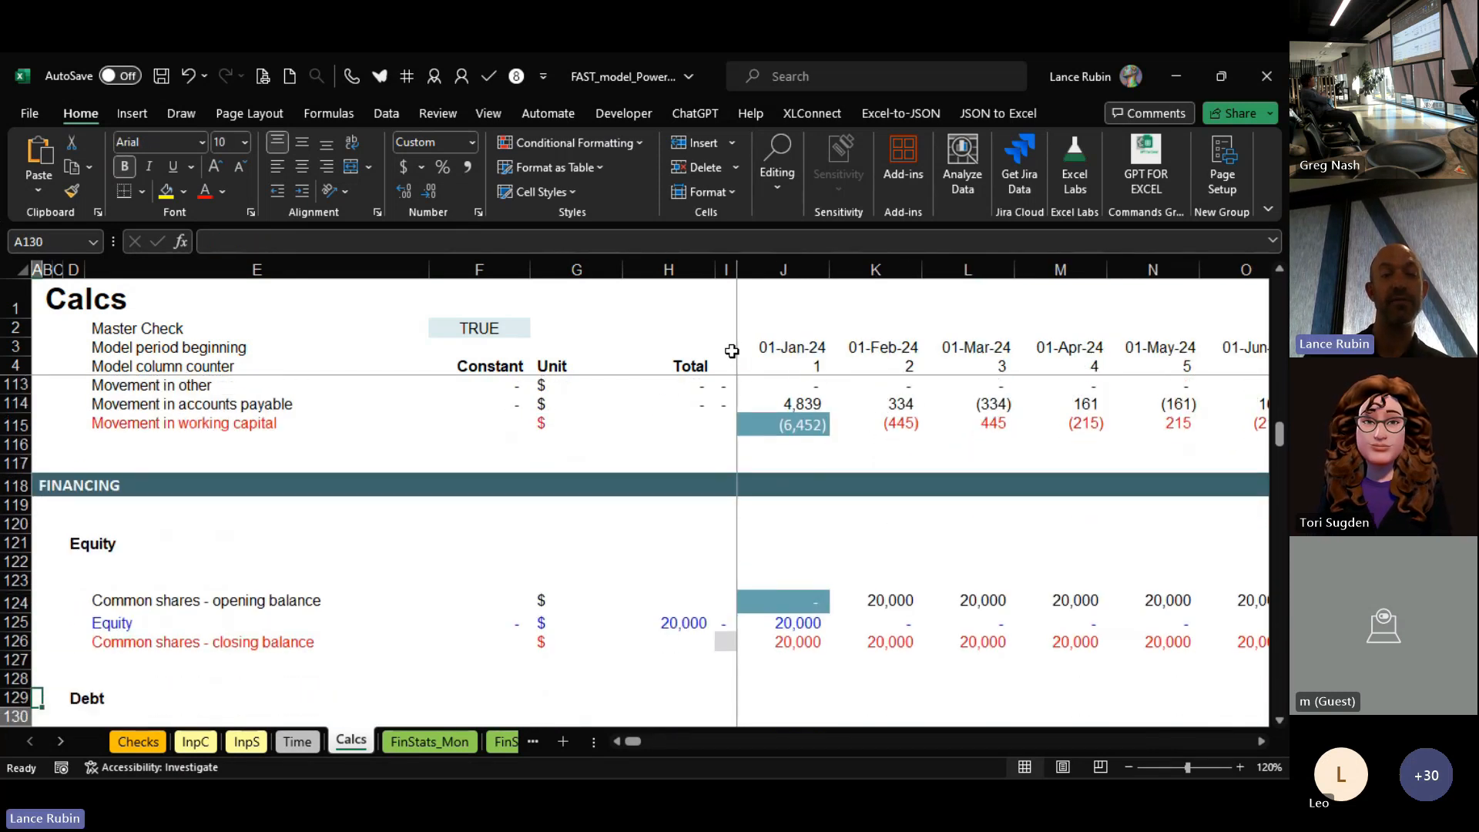
{"action": "key", "text": "Down"}
{"action": "key", "text": "Down"}
{"action": "key", "text": "Down"}
{"action": "key", "text": "Down"}
{"action": "key", "text": "Down"}
{"action": "key", "text": "Down"}
{"action": "key", "text": "Down"}
{"action": "key", "text": "Down"}
{"action": "key", "text": "Down"}
{"action": "key", "text": "Down"}
{"action": "key", "text": "Down"}
{"action": "key", "text": "Down"}
{"action": "key", "text": "Down"}
{"action": "key", "text": "Down"}
{"action": "key", "text": "Down"}
{"action": "key", "text": "Down"}
{"action": "key", "text": "Down"}
{"action": "key", "text": "Down"}
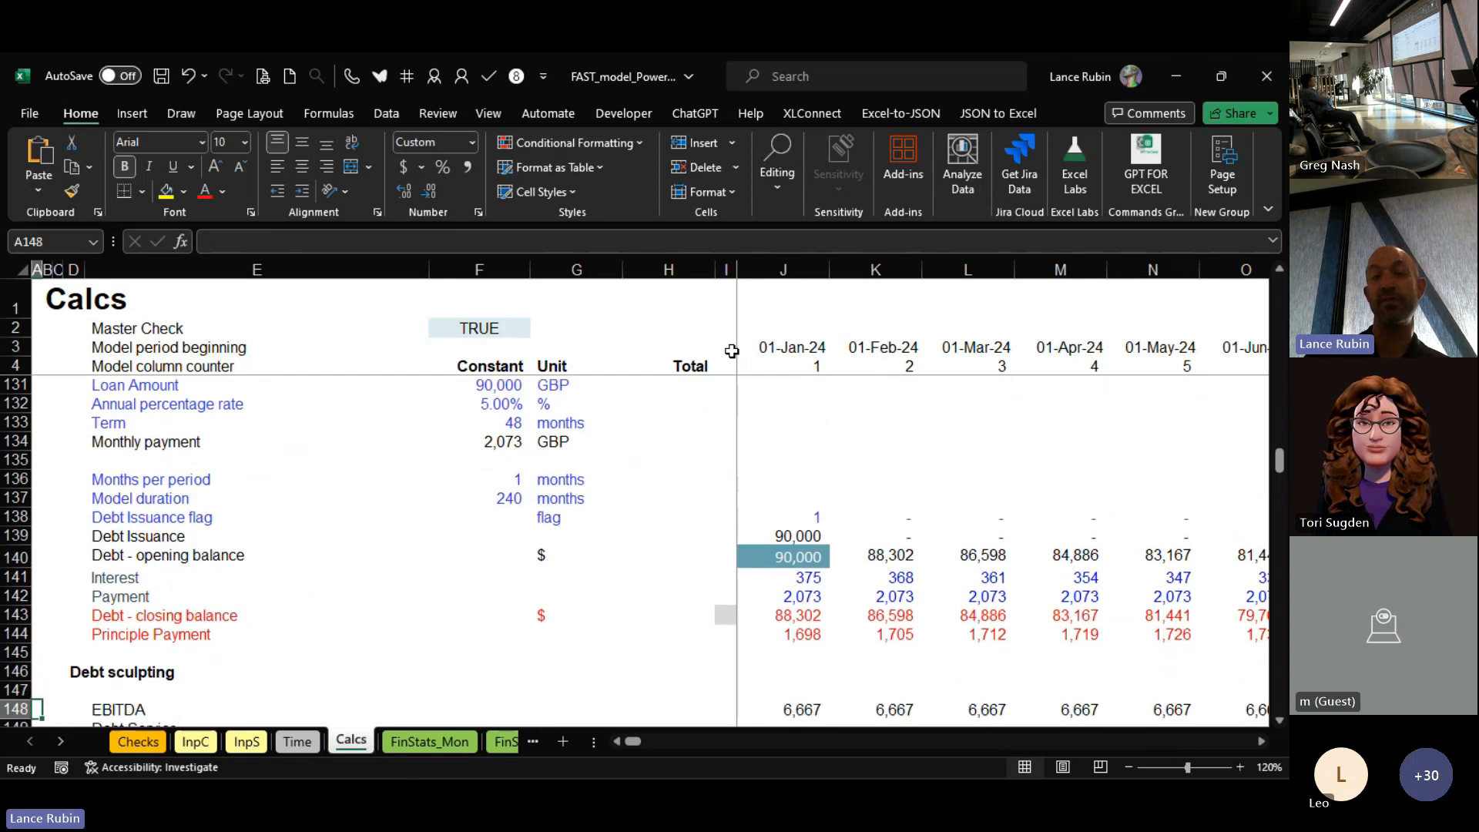
Step: Examine the Calcs sheet from the debt sculpting block down to the cash balance section
{"action": "key", "text": "Down"}
{"action": "key", "text": "Down"}
{"action": "key", "text": "Down"}
{"action": "key", "text": "Down"}
{"action": "key", "text": "Down"}
{"action": "key", "text": "Down"}
{"action": "key", "text": "Down"}
{"action": "key", "text": "Down"}
{"action": "key", "text": "Down"}
{"action": "key", "text": "Down"}
{"action": "key", "text": "Down"}
{"action": "key", "text": "Down"}
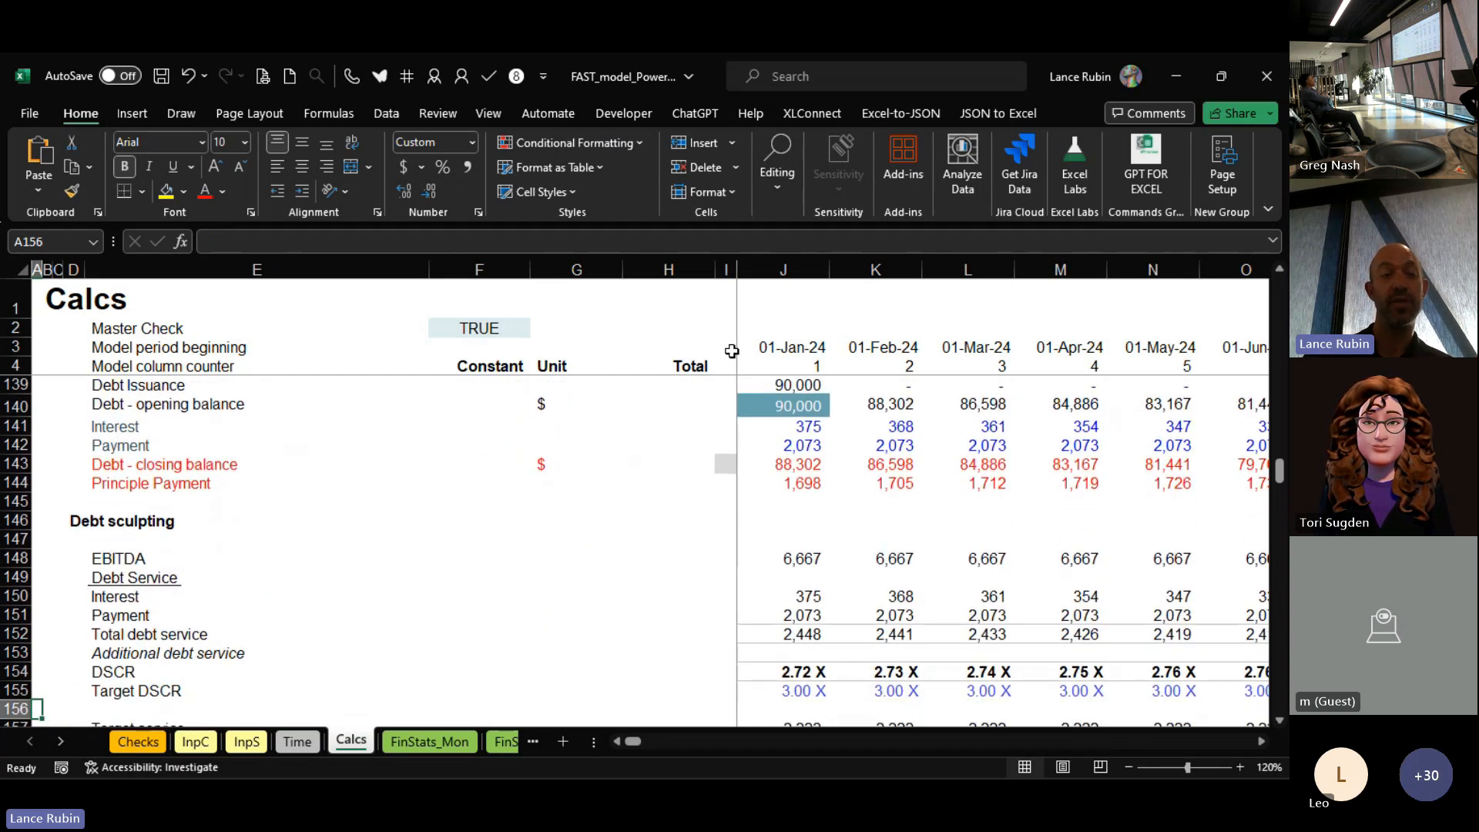
{"action": "key", "text": "ctrl+Down"}
{"action": "key", "text": "ctrl+Down"}
{"action": "key", "text": "ctrl+Down"}
{"action": "key", "text": "ctrl+Up"}
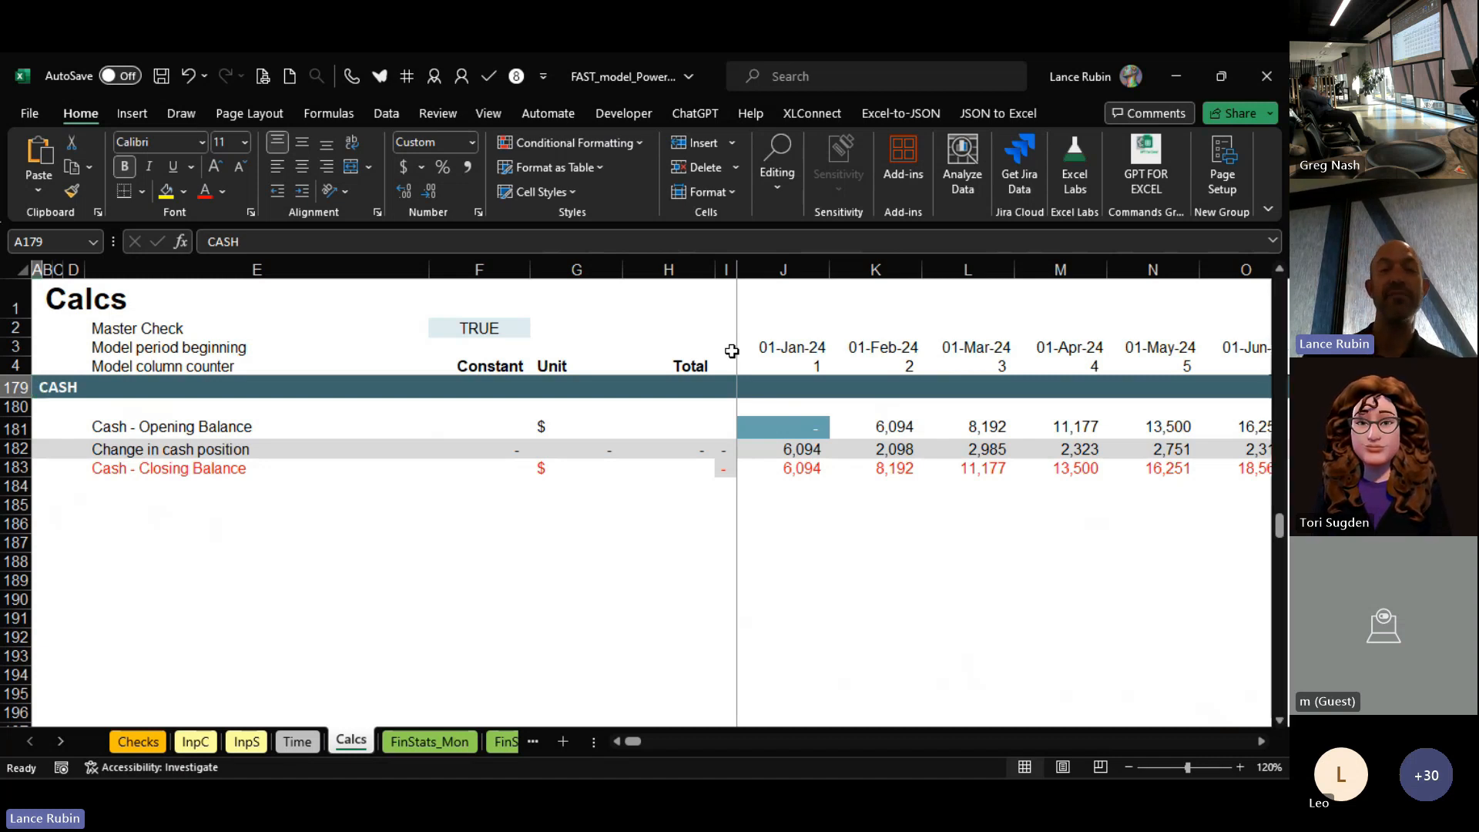
Step: Examine the monthly income statement on FinStats_Mon, from the first period to the final periods, down to EBIT
{"action": "key", "text": "ctrl+Page_Down"}
{"action": "key", "text": "ctrl+Left"}
{"action": "key", "text": "ctrl+Left"}
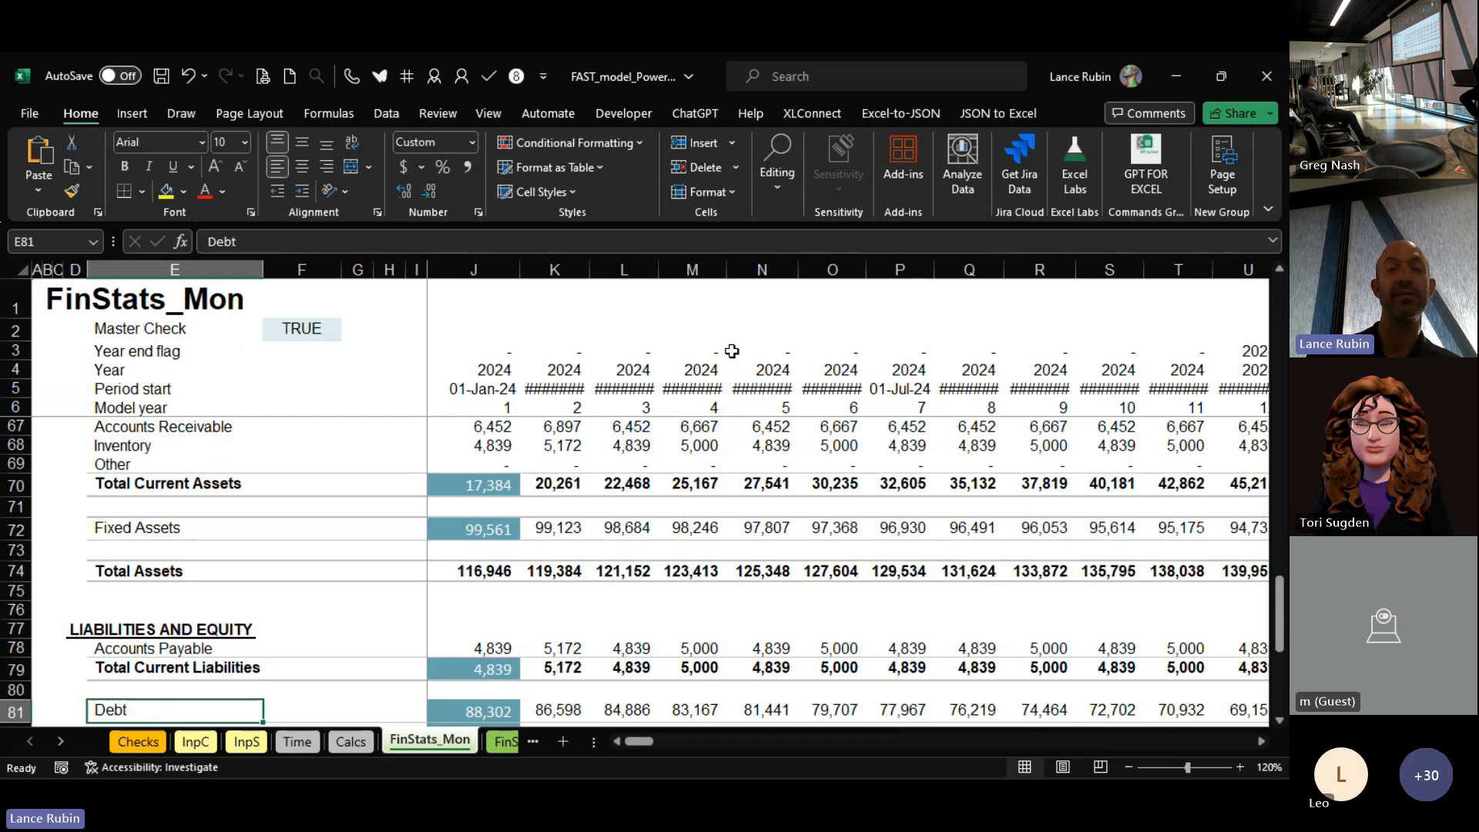
{"action": "key", "text": "ctrl+Up"}
{"action": "key", "text": "ctrl+Up"}
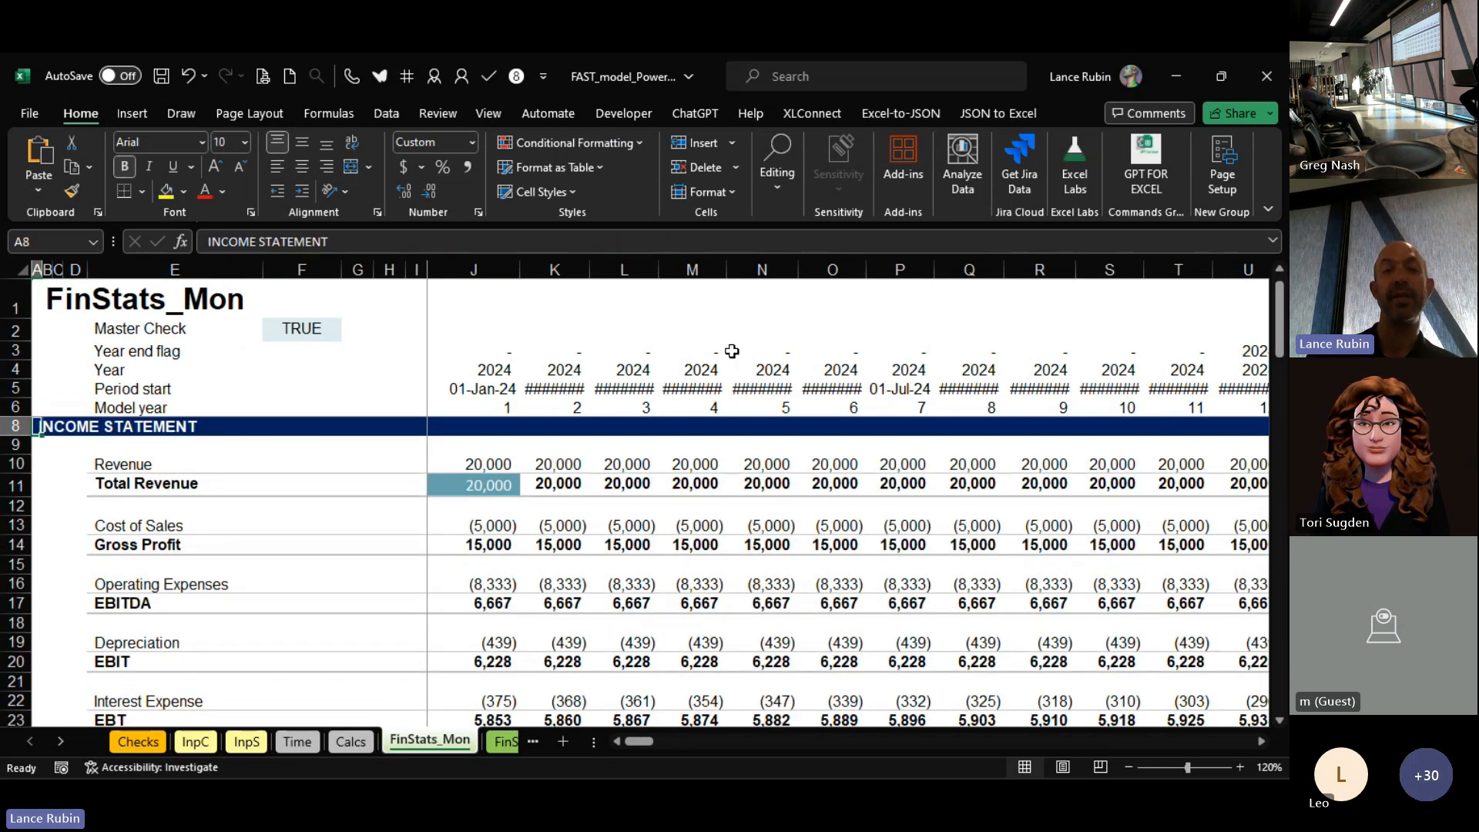
{"action": "key", "text": "Up"}
{"action": "key", "text": "Up"}
{"action": "key", "text": "ctrl+Right"}
{"action": "key", "text": "ctrl+Right"}
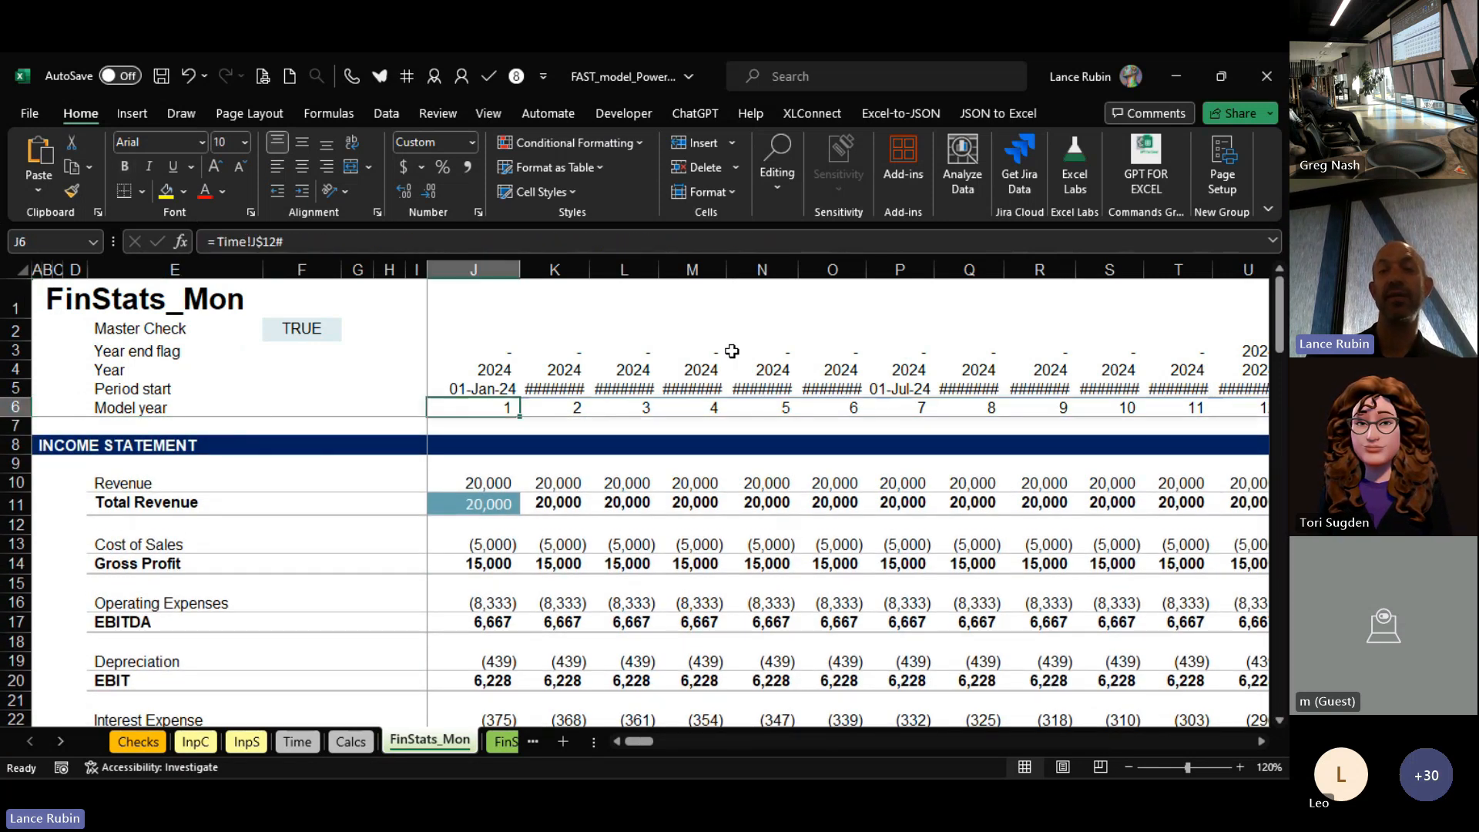
{"action": "key", "text": "ctrl+Right"}
{"action": "key", "text": "Down"}
{"action": "key", "text": "Down"}
{"action": "key", "text": "Down"}
{"action": "key", "text": "Down"}
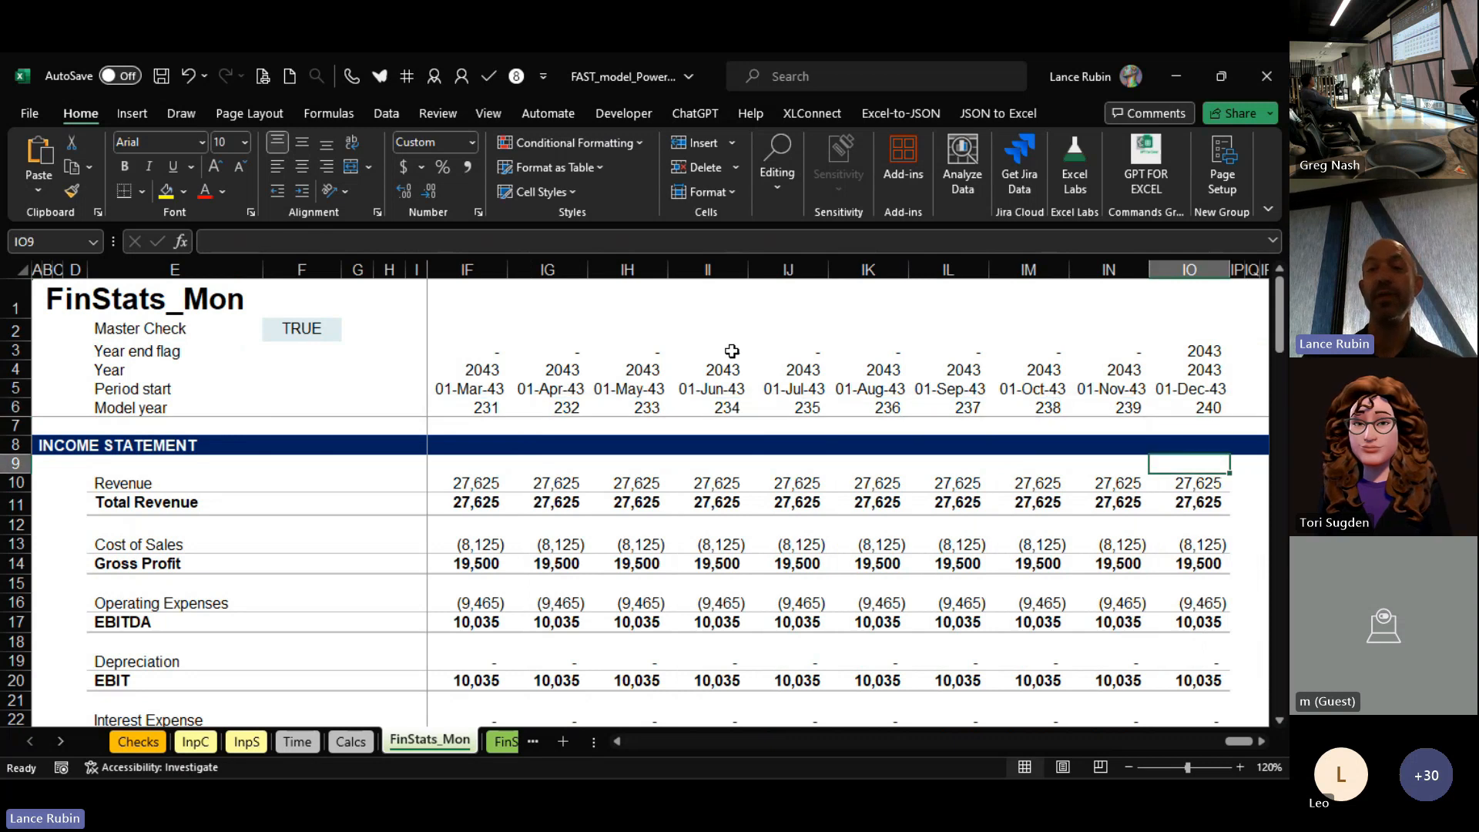
{"action": "key", "text": "Down"}
{"action": "key", "text": "Down"}
{"action": "key", "text": "Down"}
{"action": "key", "text": "Down"}
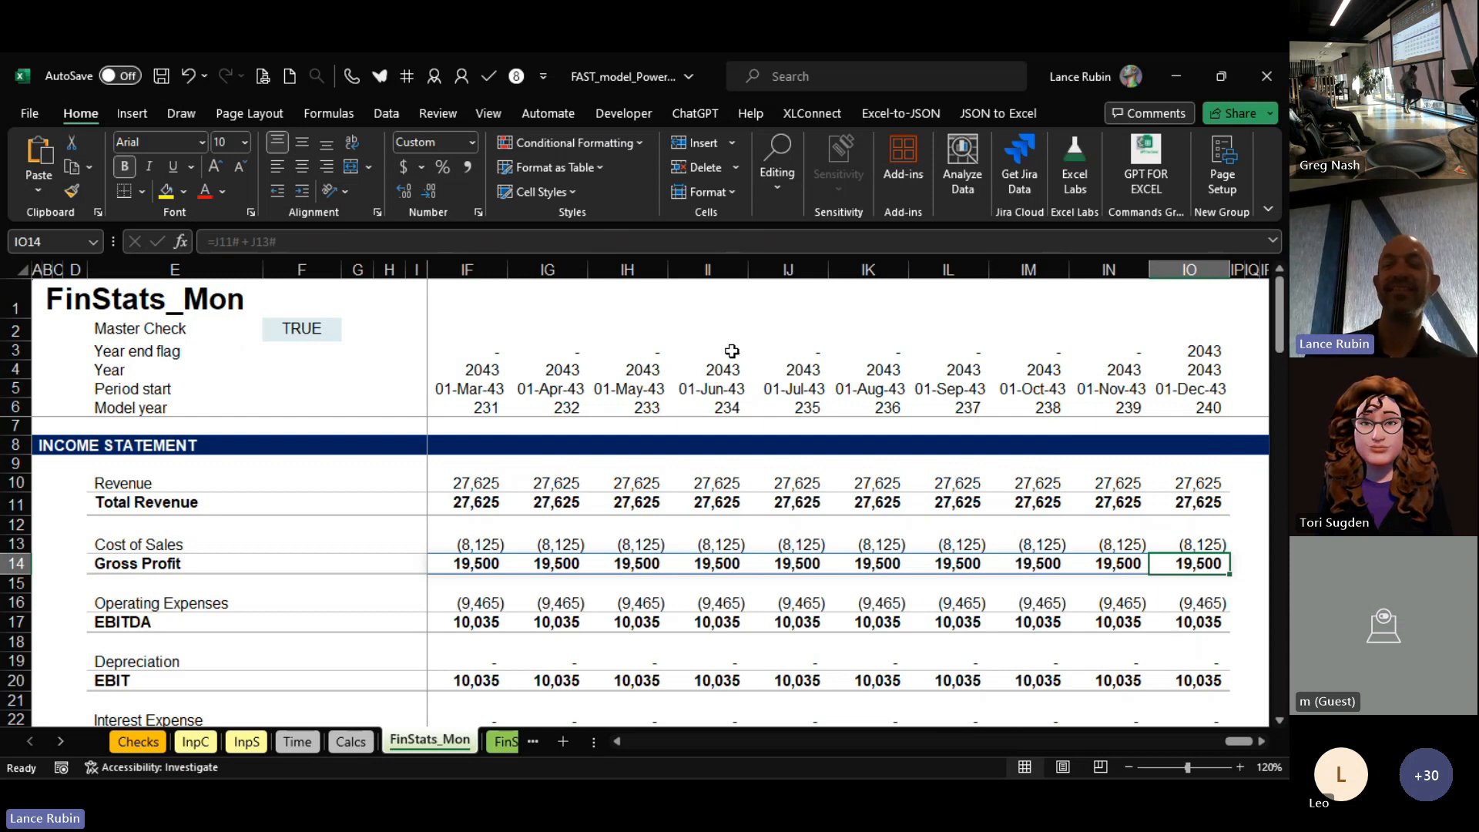
{"action": "key", "text": "Down"}
{"action": "key", "text": "Down"}
{"action": "key", "text": "Down"}
{"action": "key", "text": "Down"}
{"action": "key", "text": "Down"}
{"action": "key", "text": "Down"}
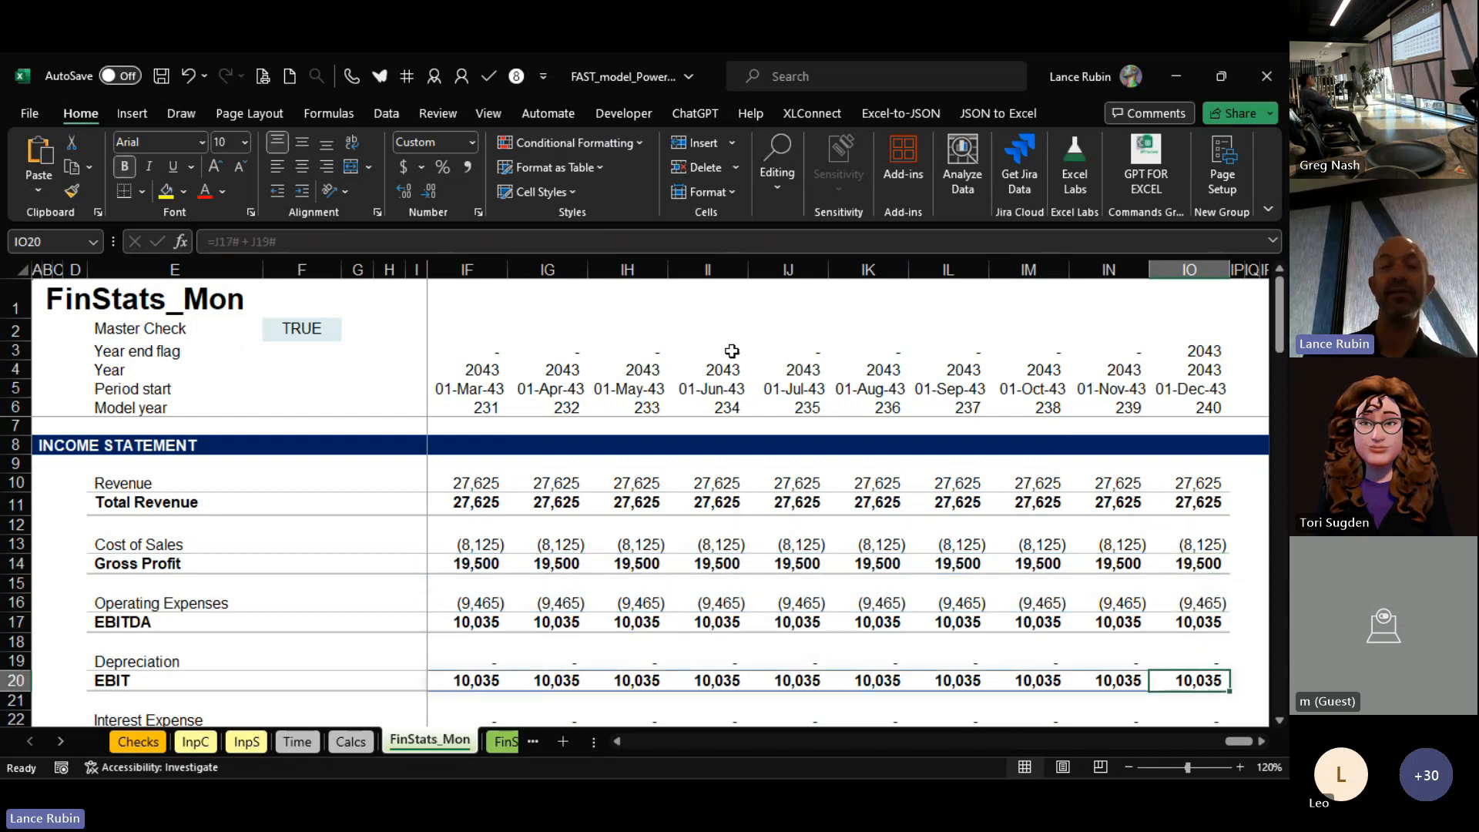
Step: Review the FinStats_Ann sheet and the Month column on Power_BI_Export, from its EOMONTH formula to the last month
{"action": "key", "text": "ctrl+Page_Down"}
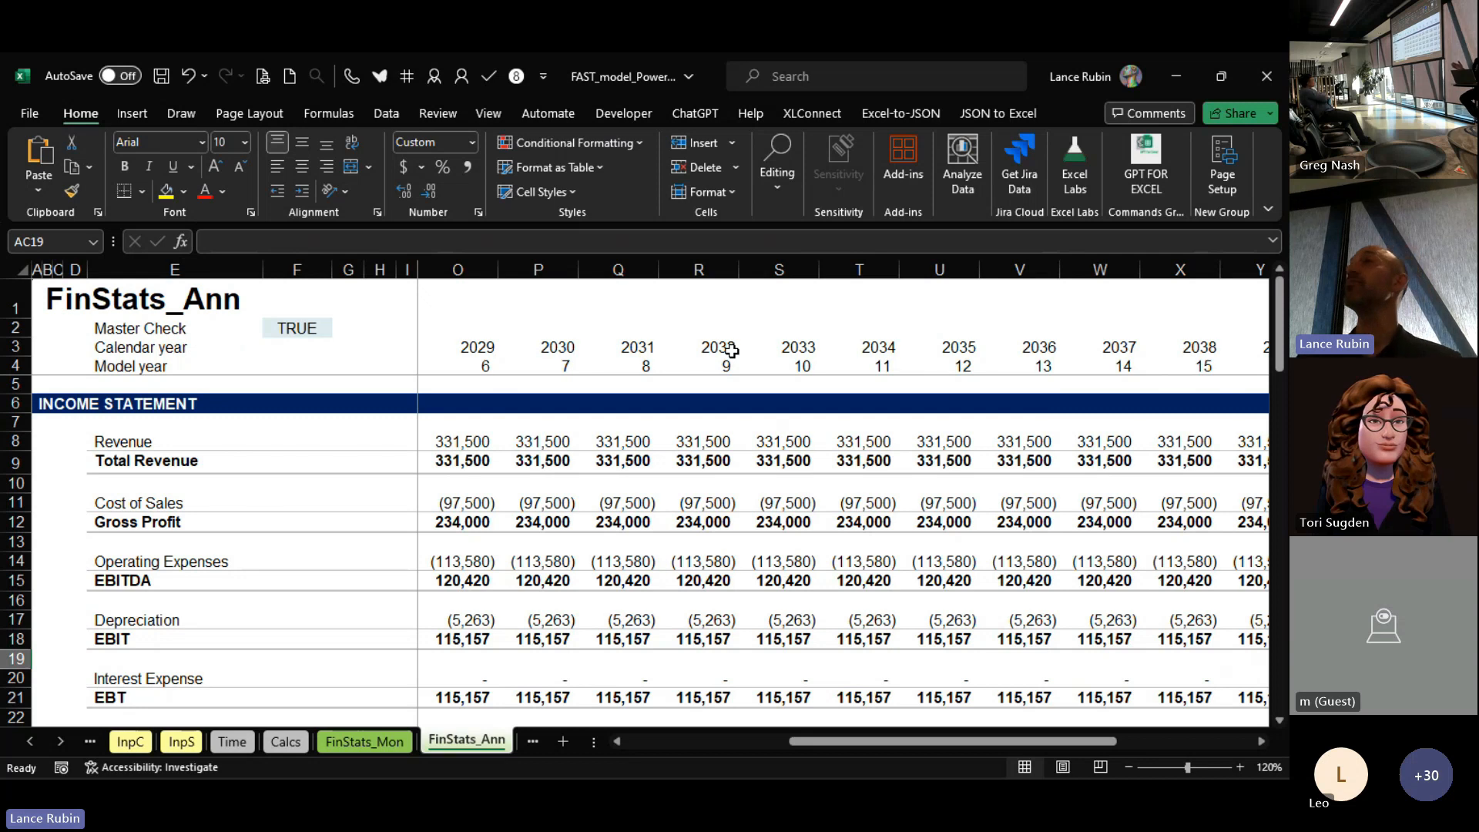
{"action": "key", "text": "ctrl+Page_Down"}
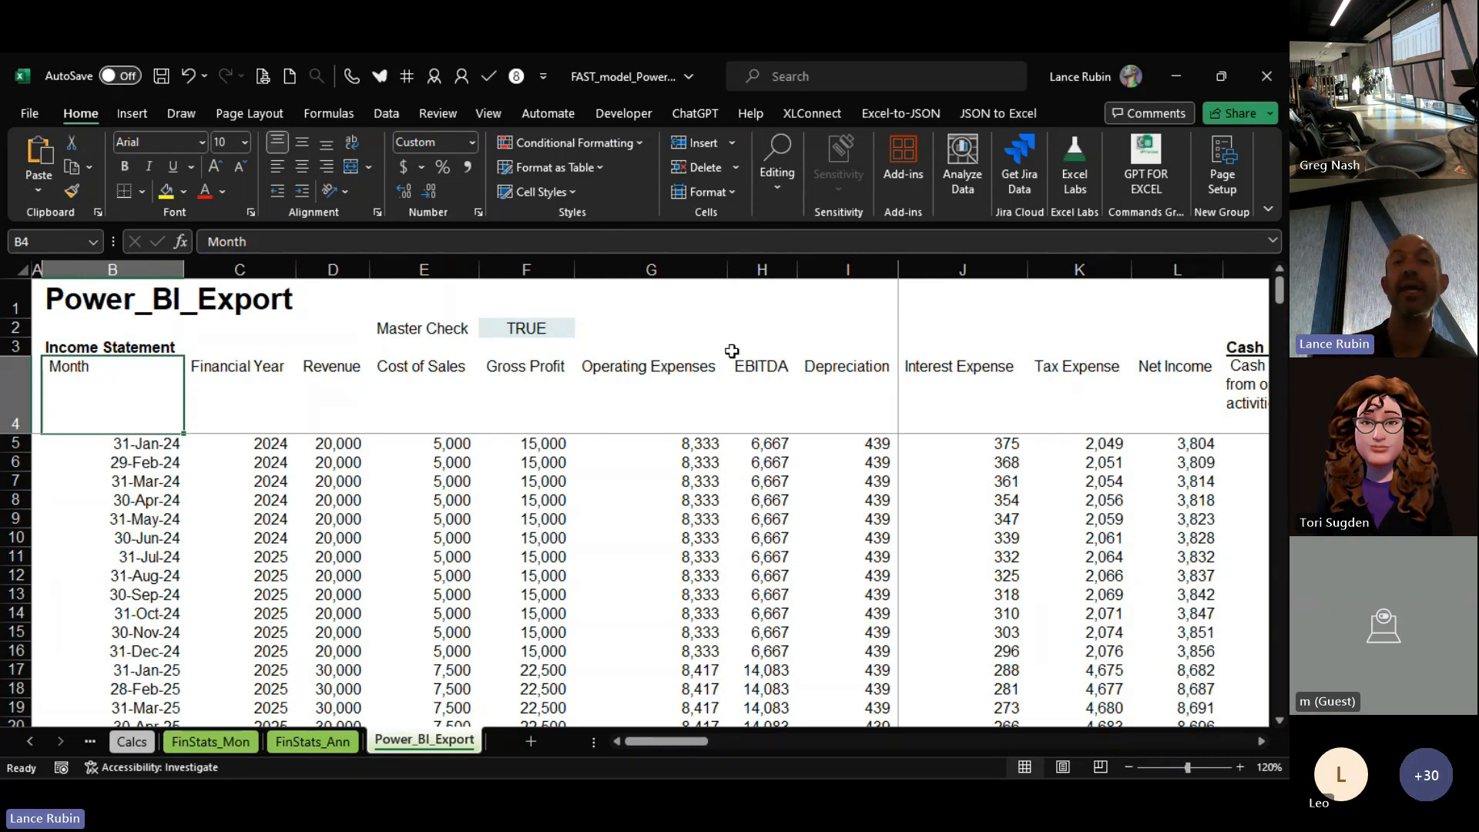
{"action": "key", "text": "Down"}
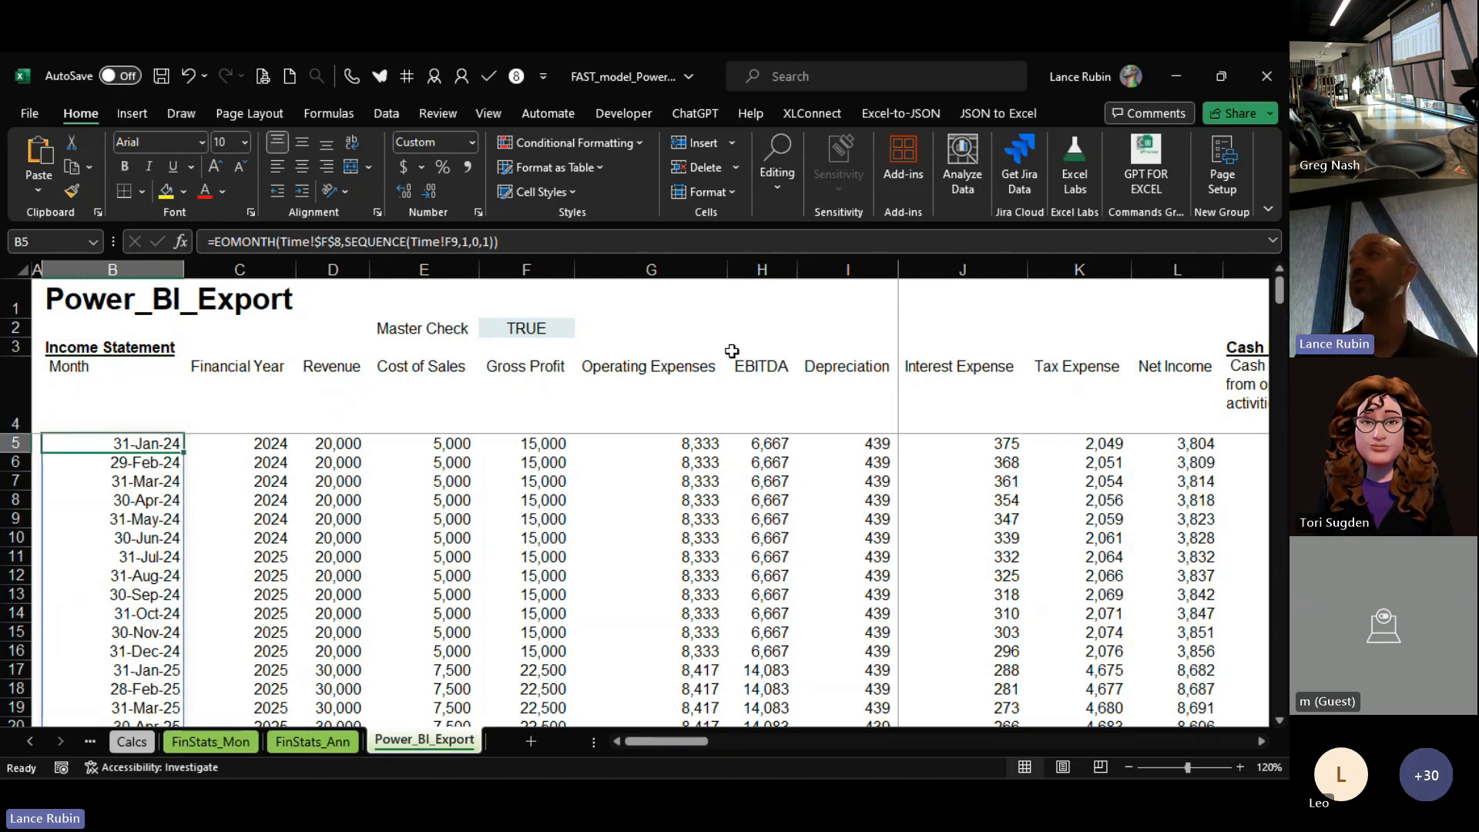
{"action": "key", "text": "Down"}
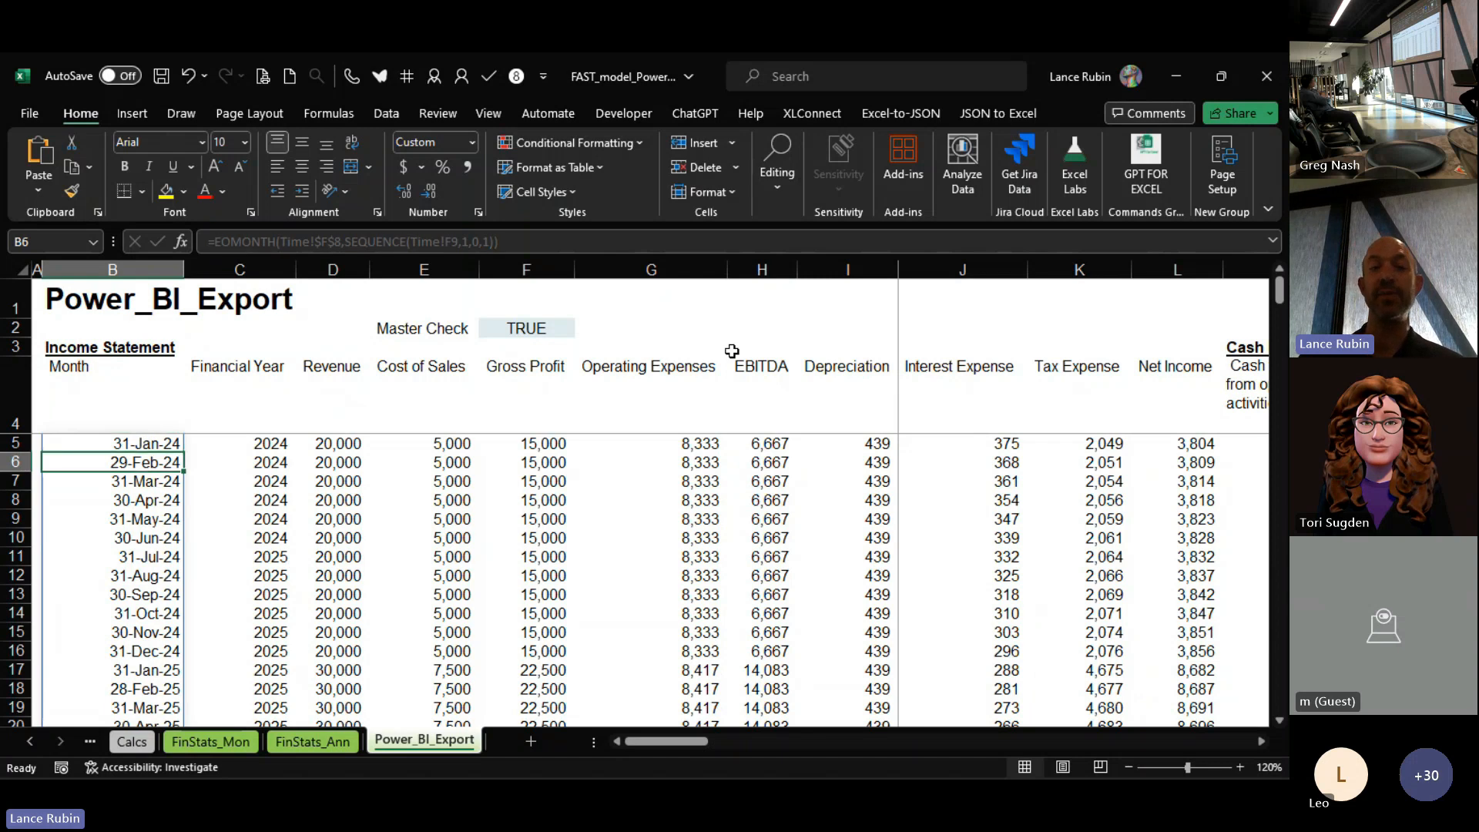
{"action": "key", "text": "ctrl+Down"}
{"action": "key", "text": "ctrl+Up"}
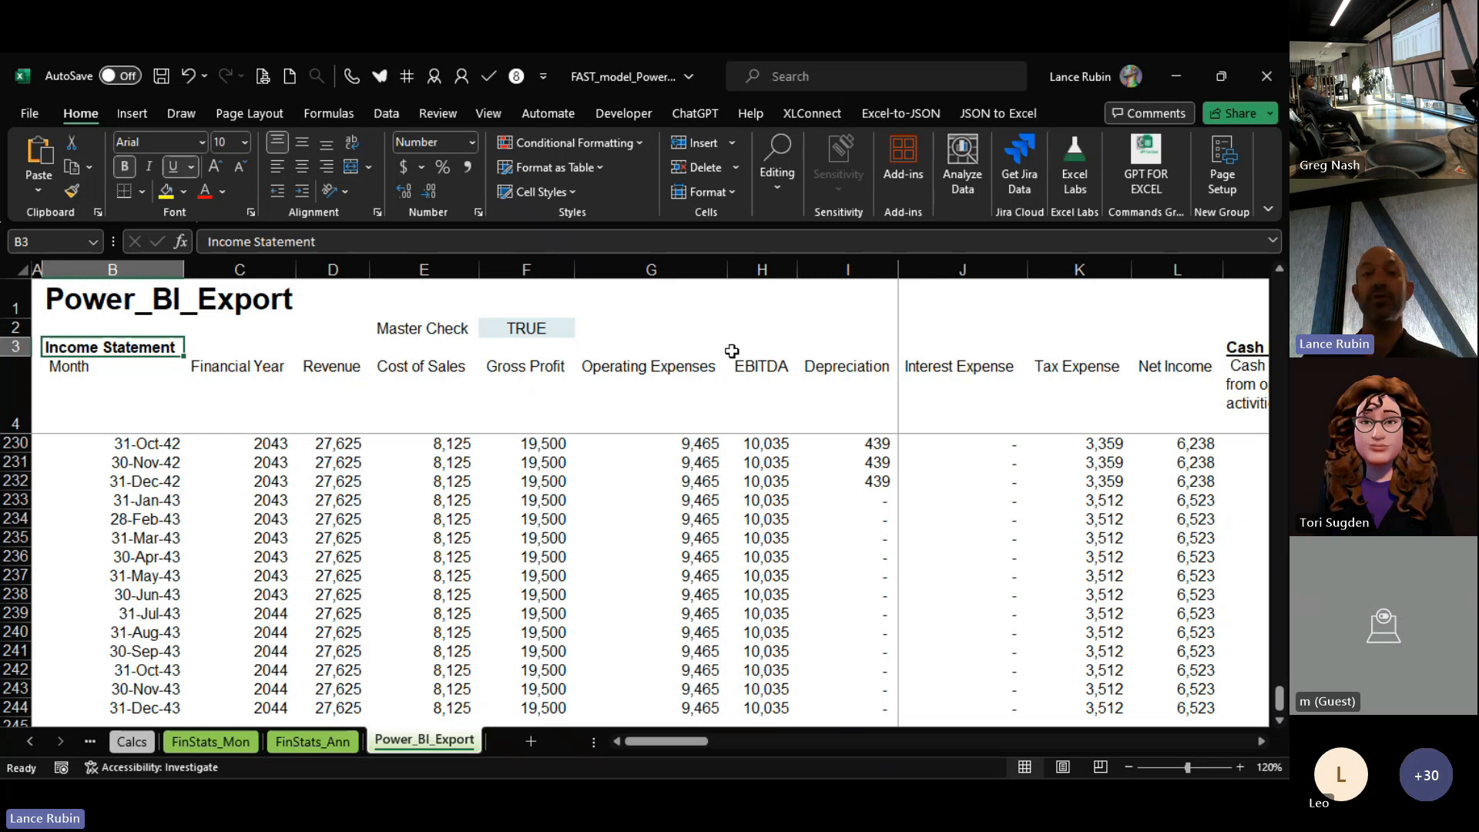
{"action": "key", "text": "Down"}
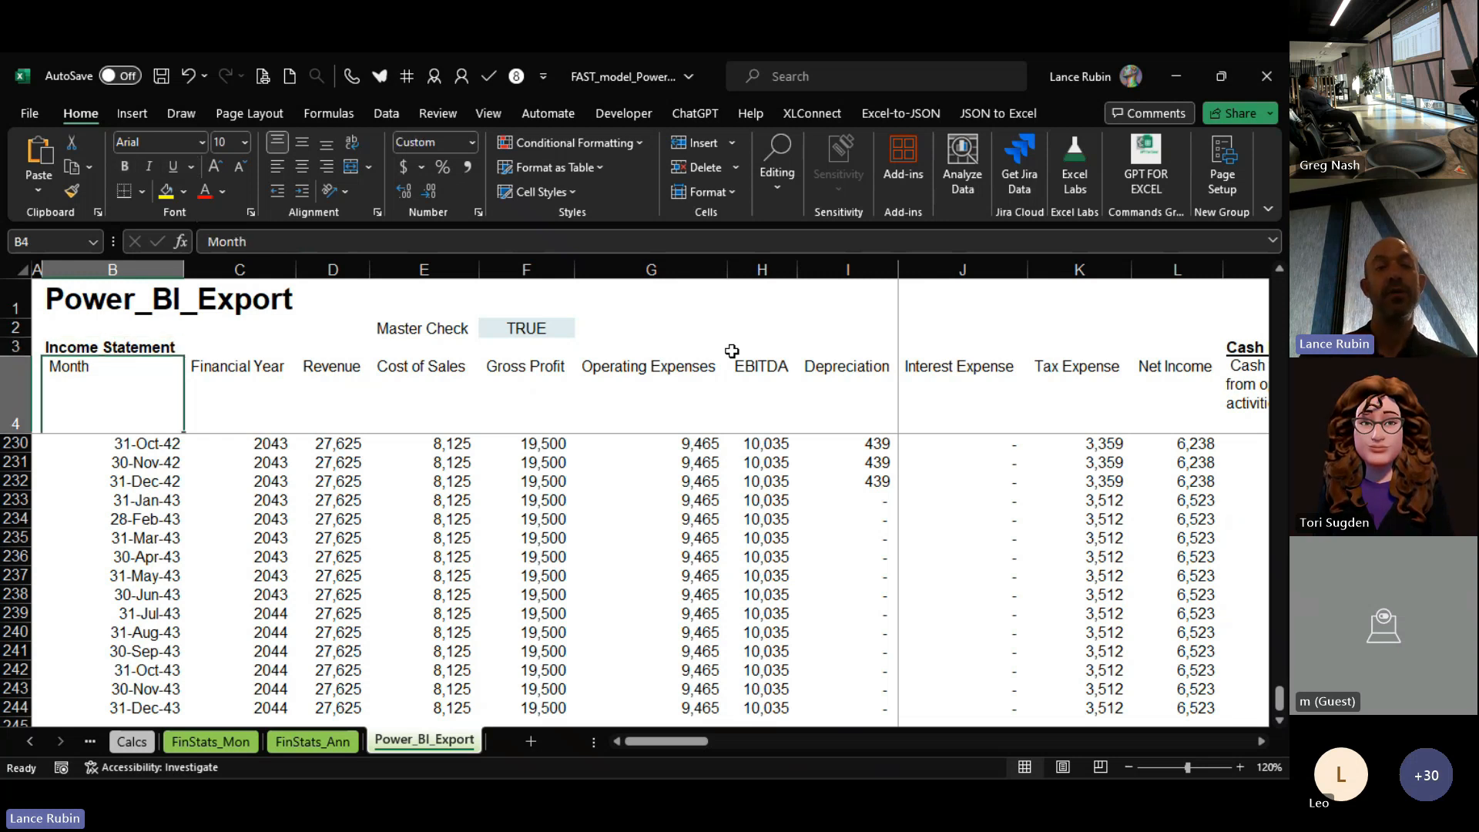
Step: Switch to the OneDrive_1_10-18-2023 File Explorer window, show the OneLake folders in a maximized window, and dismiss the AVG notification
{"action": "key", "text": "alt+Tab"}
{"action": "key", "text": "alt+Tab"}
{"action": "key", "text": "alt+Tab"}
{"action": "key", "text": "alt+Tab"}
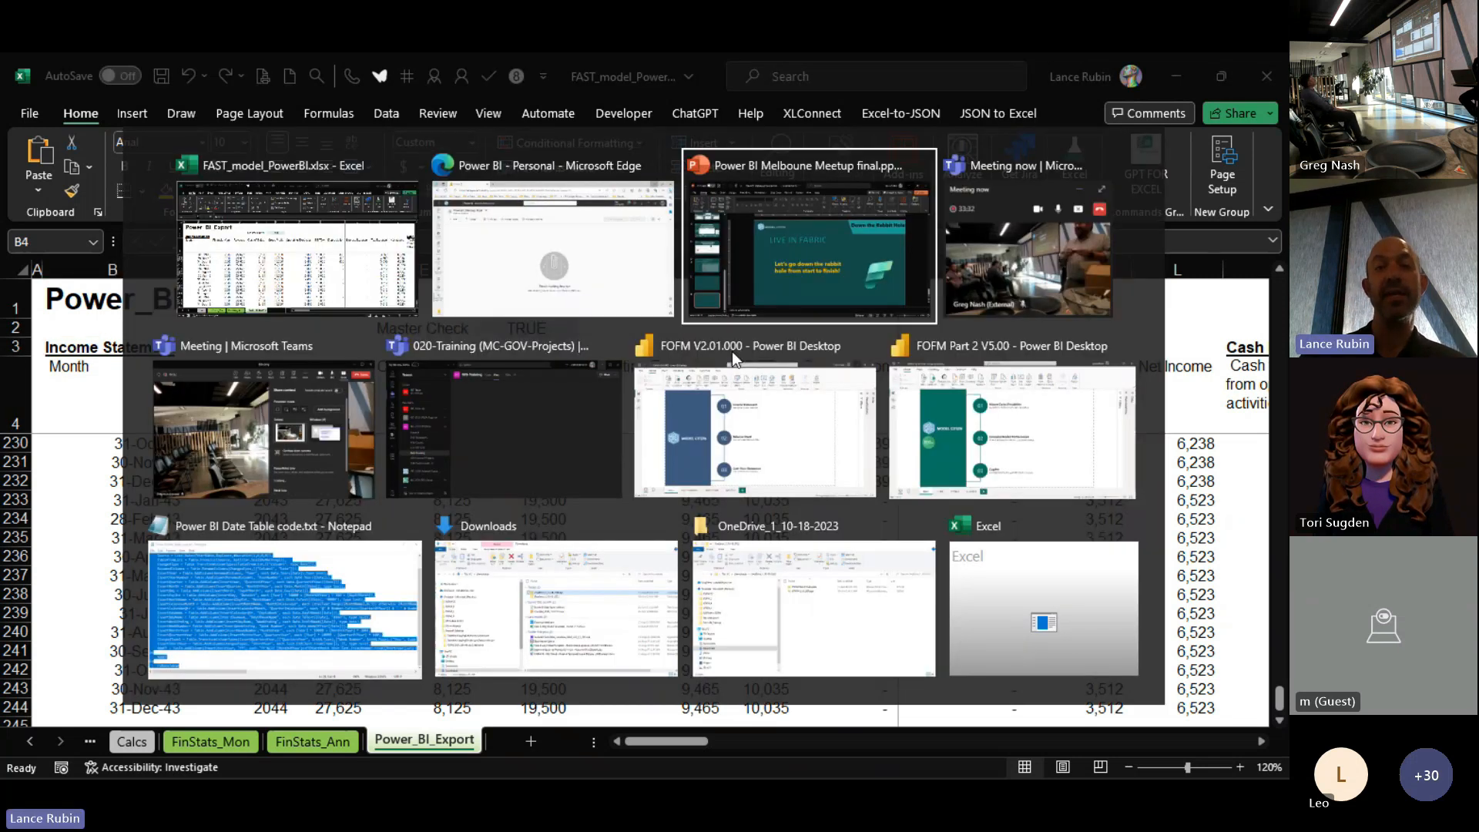
{"action": "key", "text": "alt+Tab"}
{"action": "key", "text": "alt+Tab"}
{"action": "key", "text": "alt+Tab"}
{"action": "key", "text": "alt+Tab"}
{"action": "key", "text": "alt+Tab"}
{"action": "key", "text": "alt+Tab"}
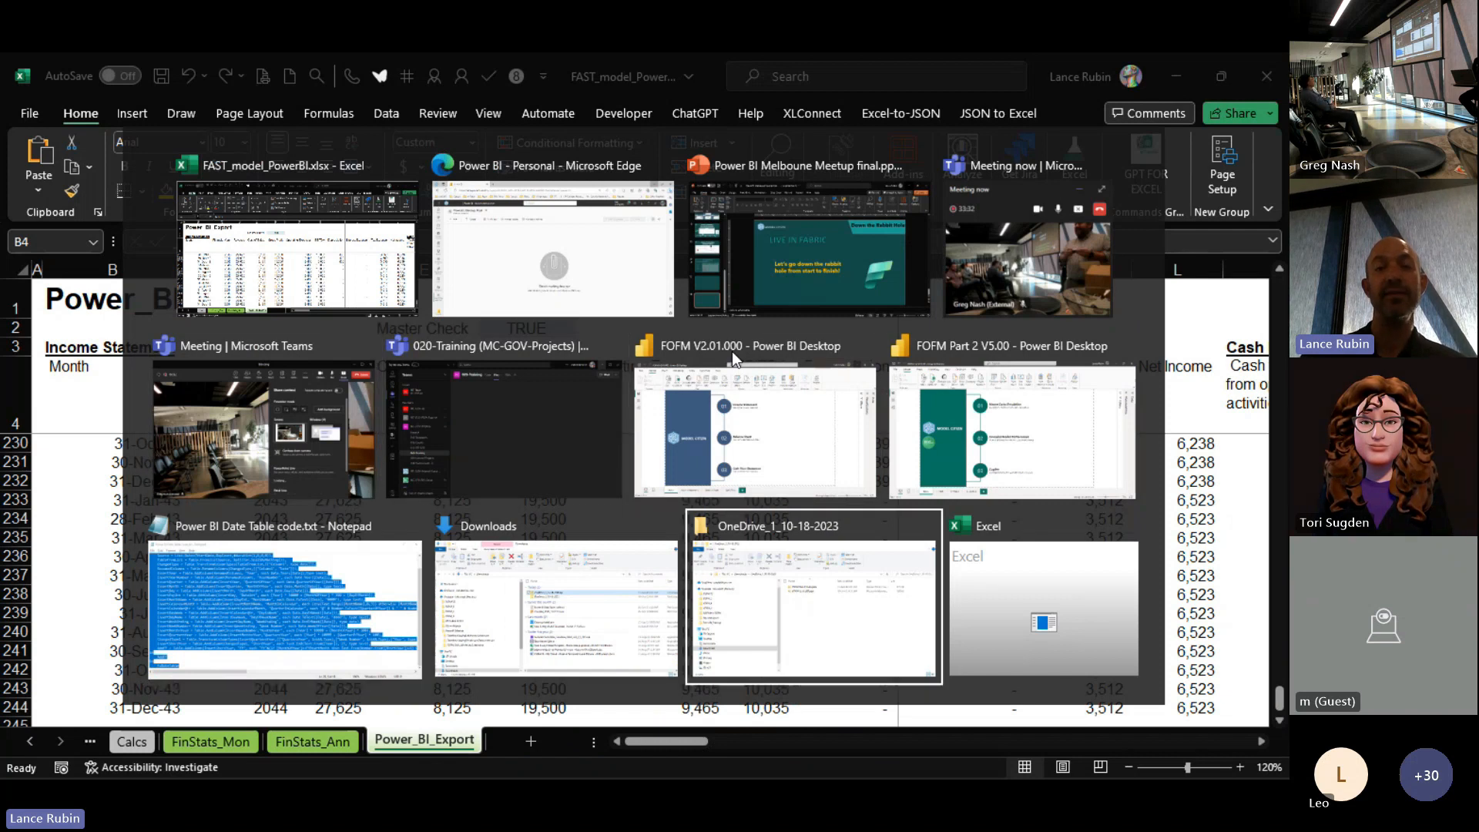
{"action": "key", "text": "Escape"}
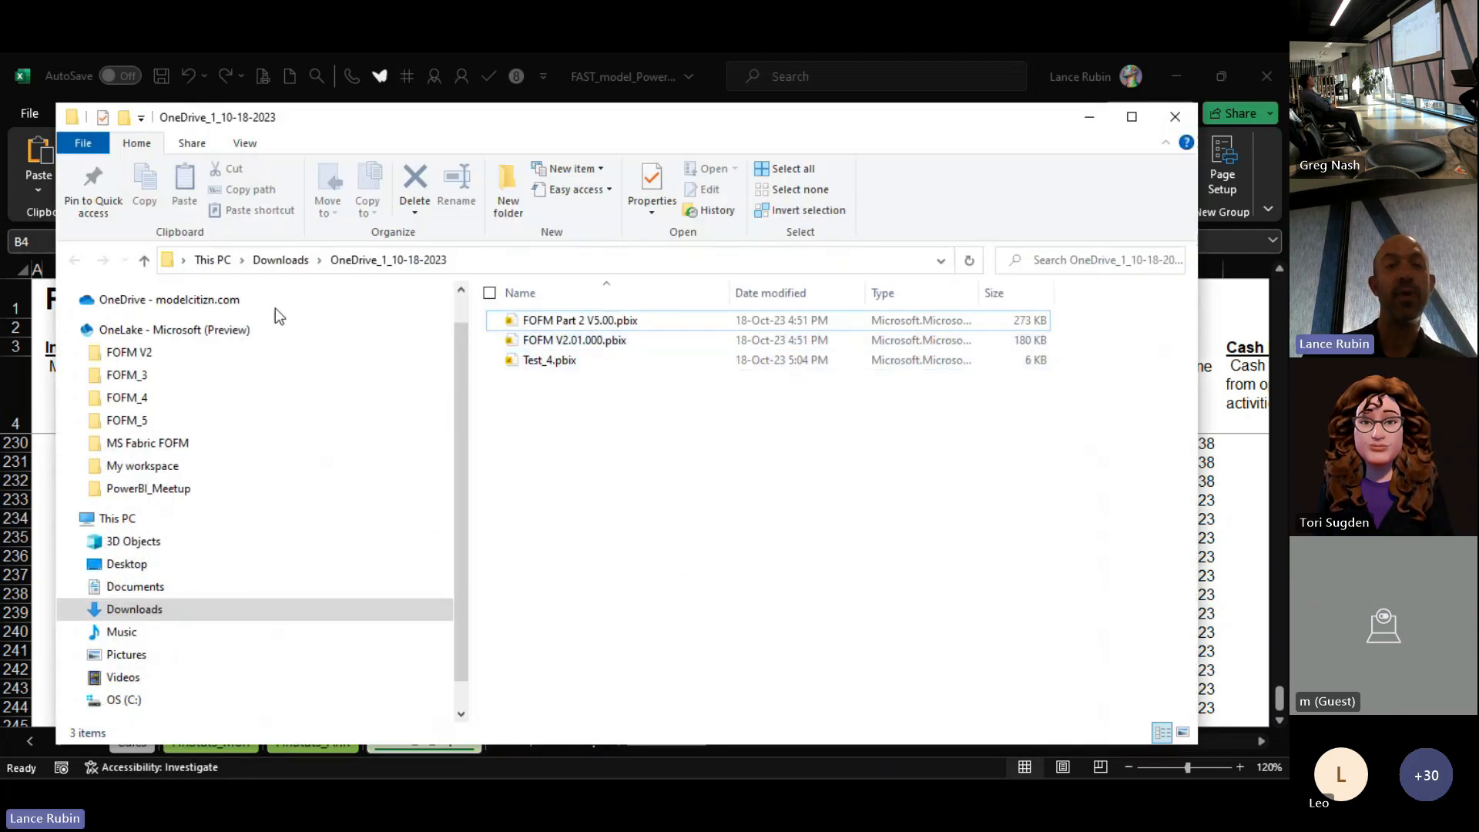
{"action": "left_click", "coordinate": [128, 331]}
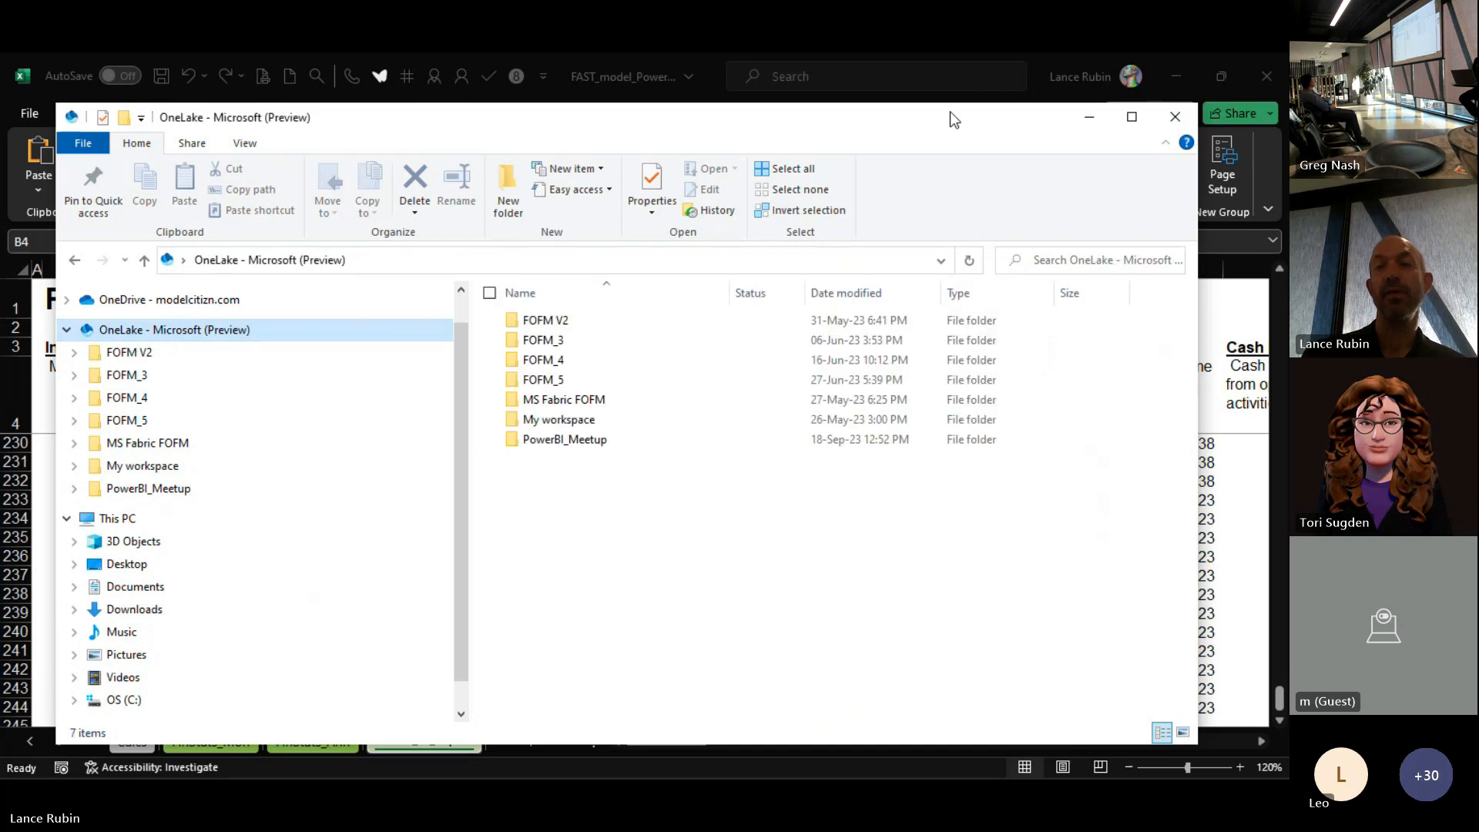
{"action": "left_click", "coordinate": [1132, 118]}
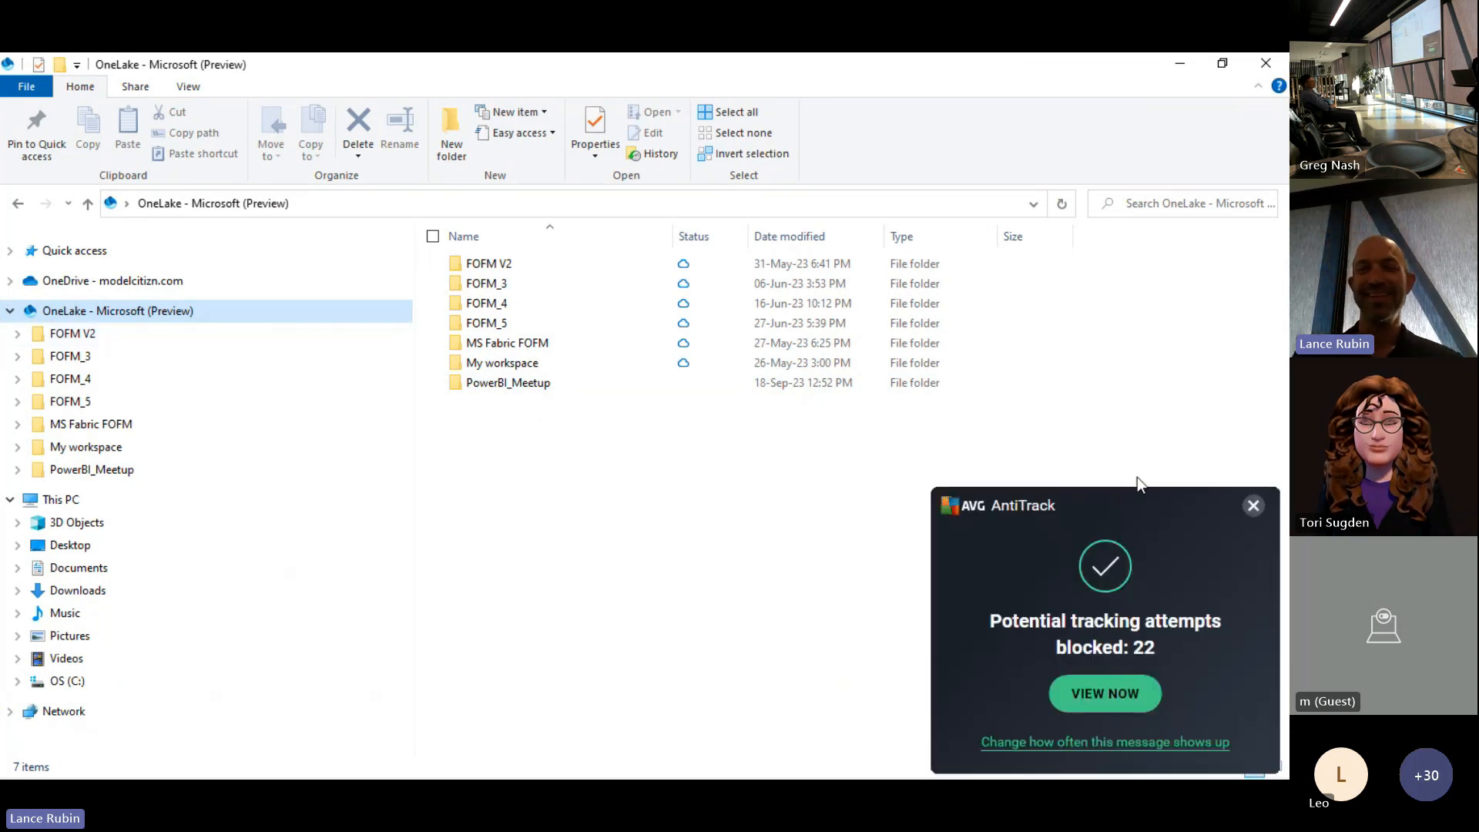
{"action": "left_click", "coordinate": [1252, 506]}
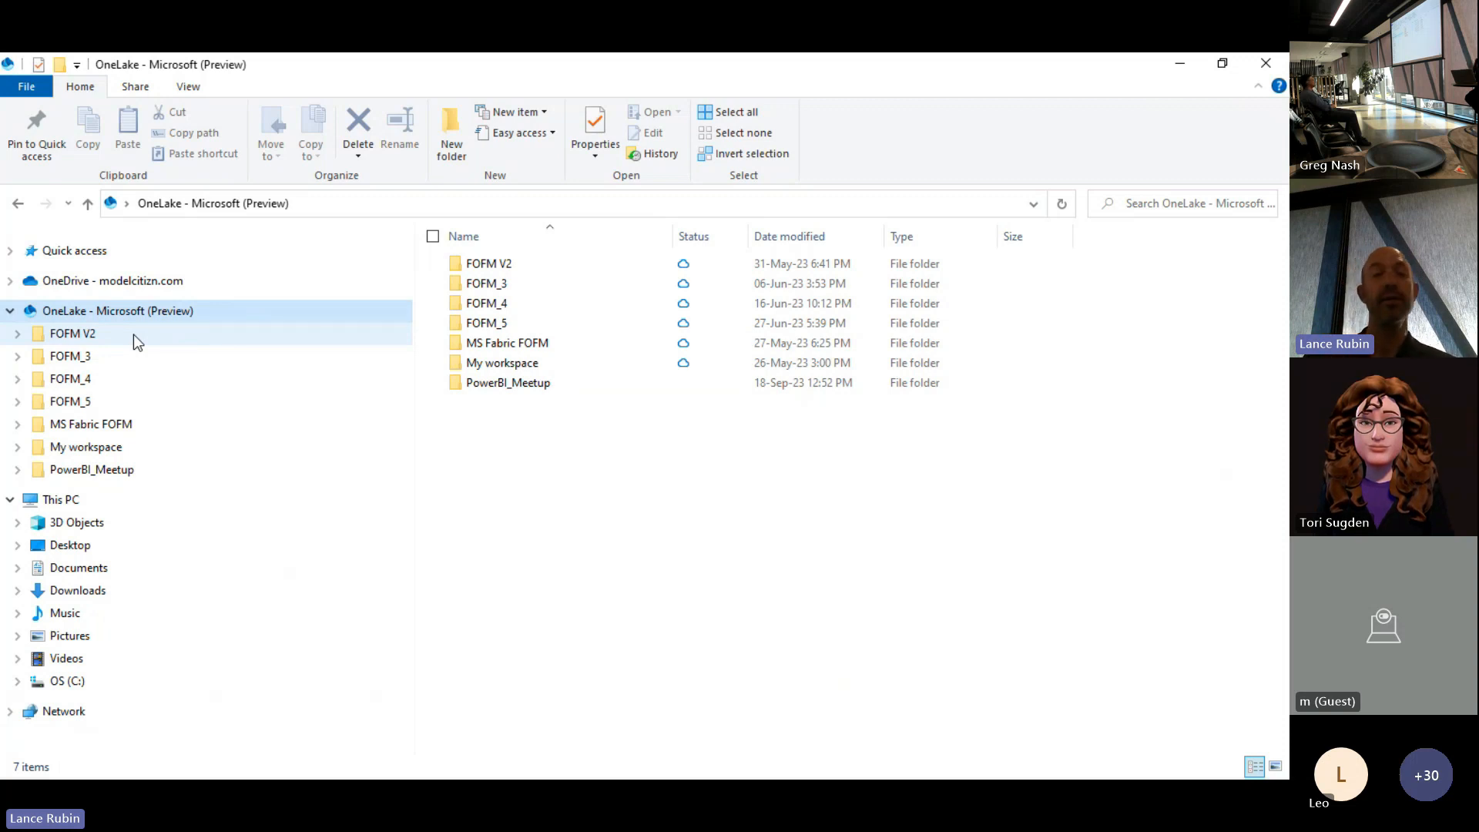
Step: Browse the PowerBI_Meetup workspace to the Files folder of FOFM_Tech_Lakehouse and select FAST_model_PowerBI.xlsx
{"action": "left_click", "coordinate": [104, 481]}
{"action": "left_click", "coordinate": [19, 471]}
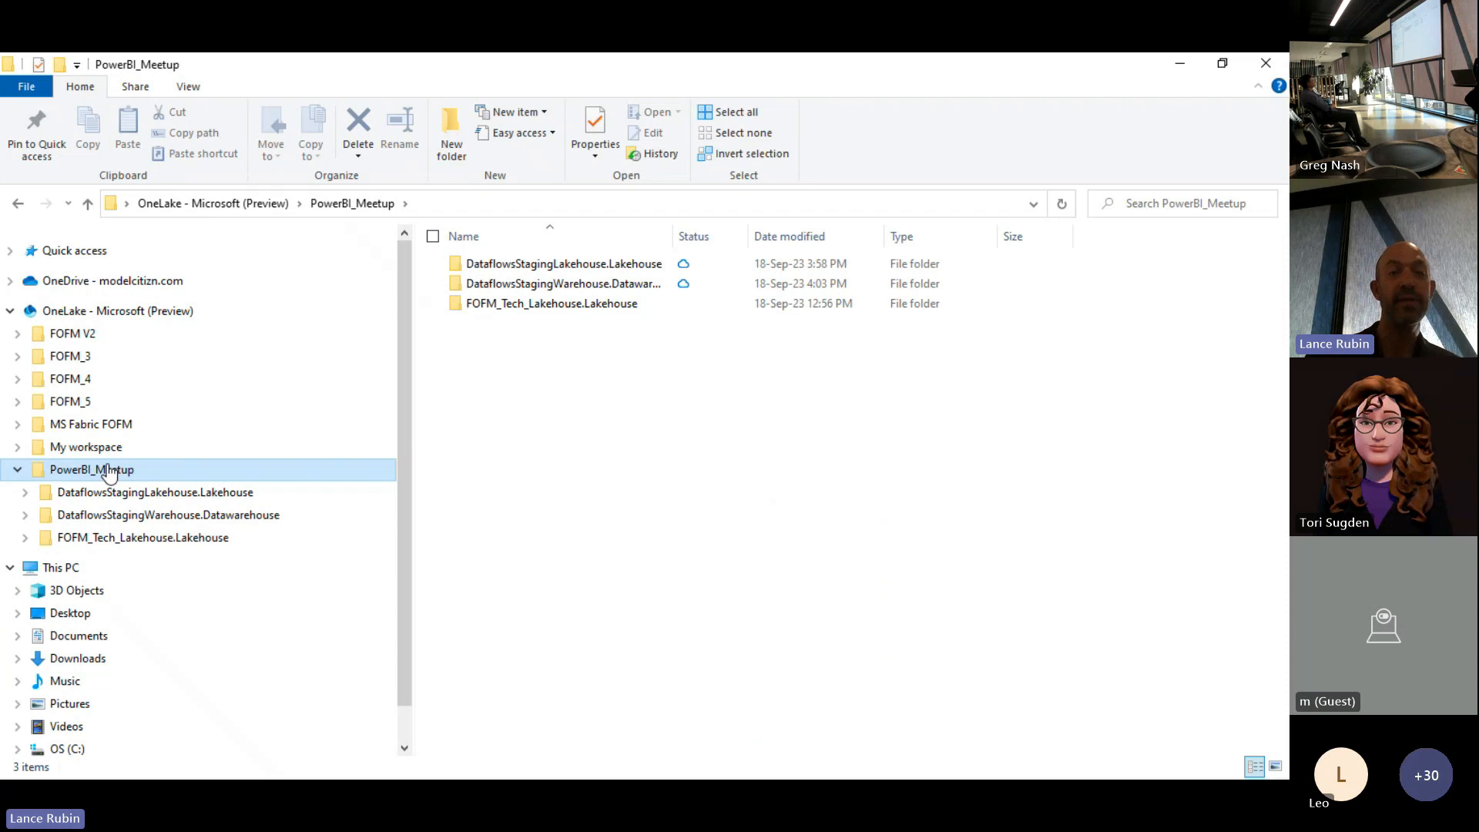
{"action": "left_click", "coordinate": [112, 547]}
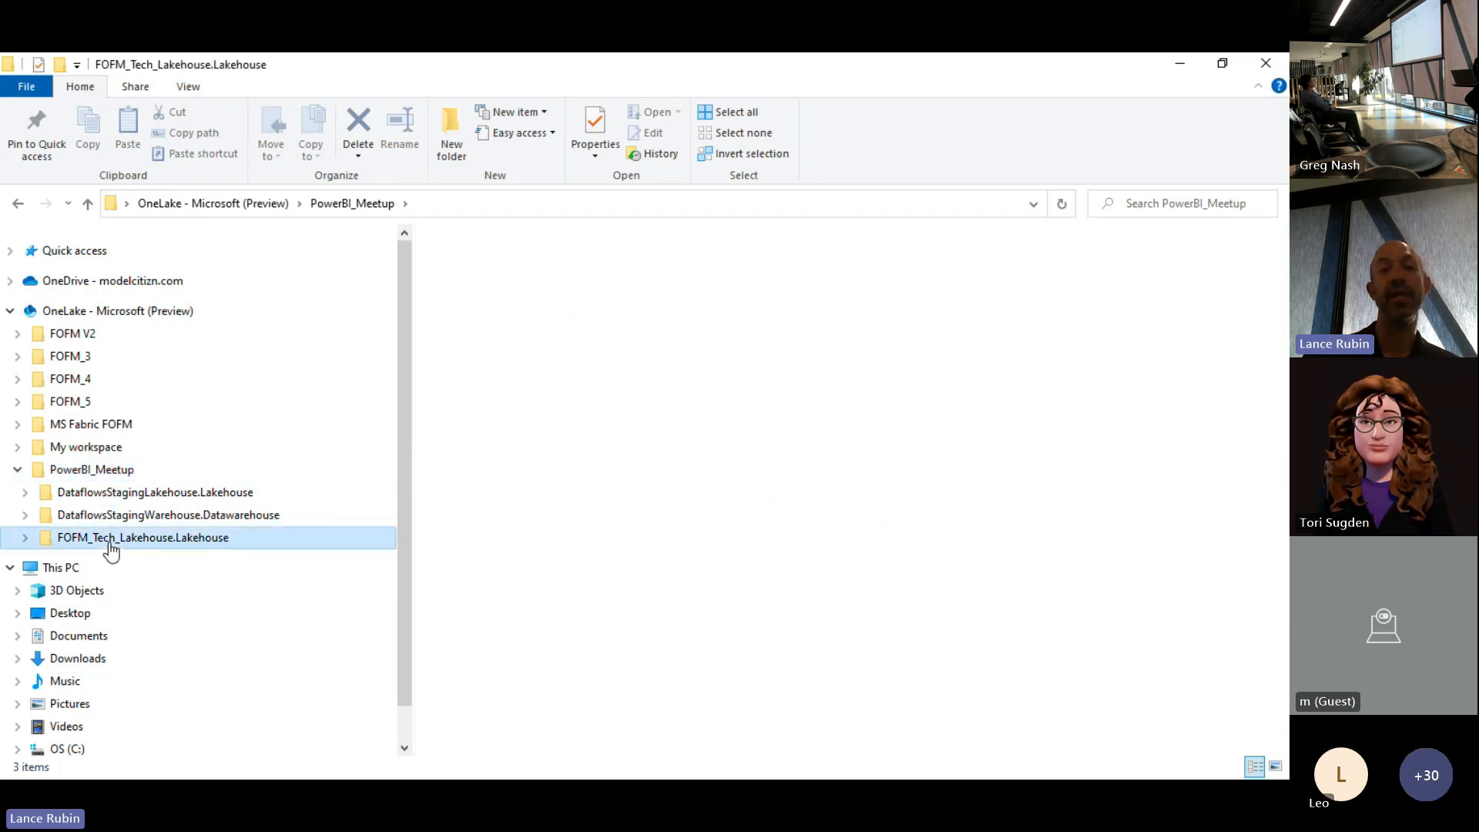
{"action": "left_click", "coordinate": [26, 542]}
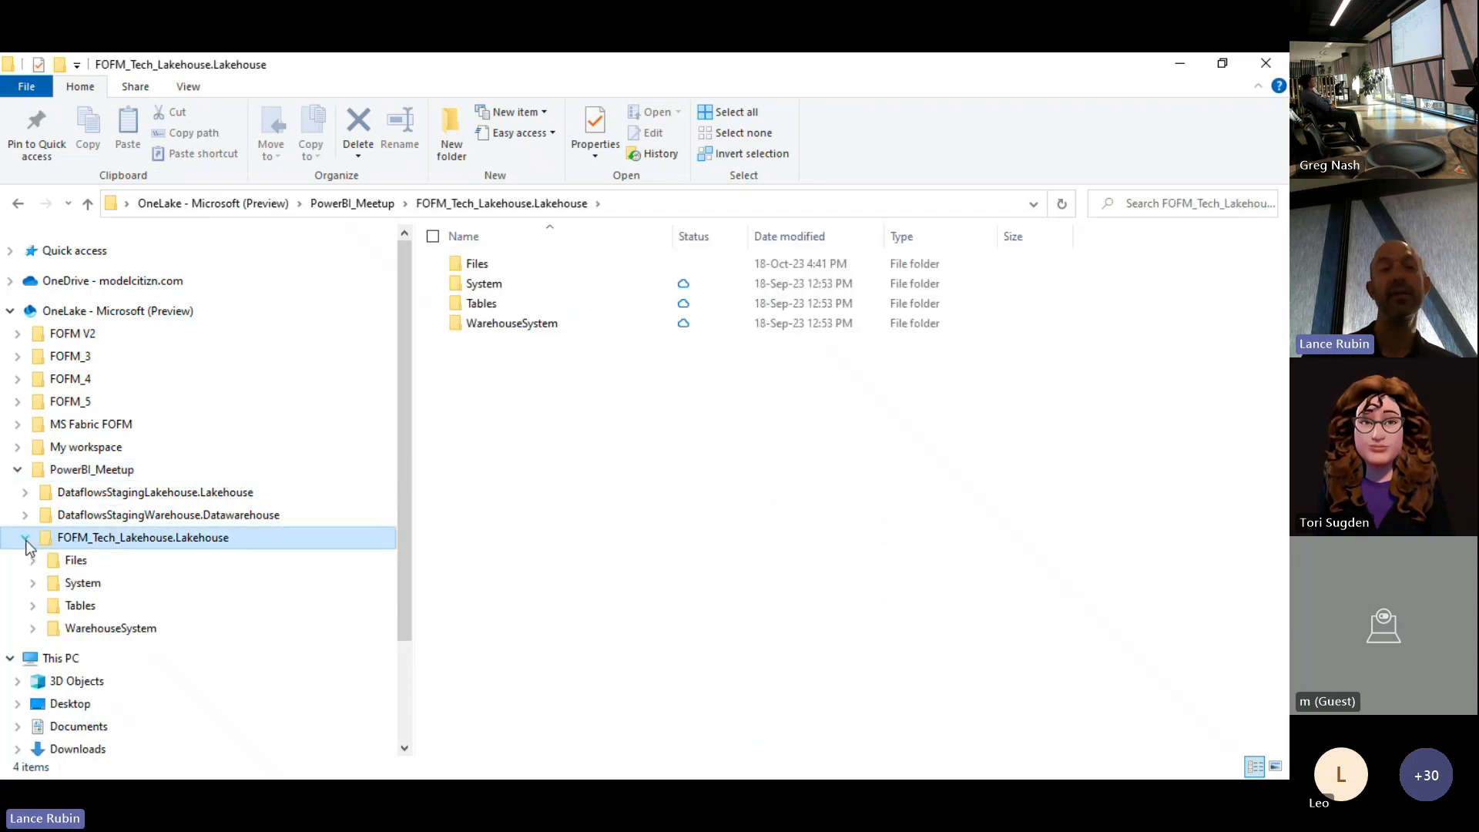
{"action": "left_click", "coordinate": [85, 568]}
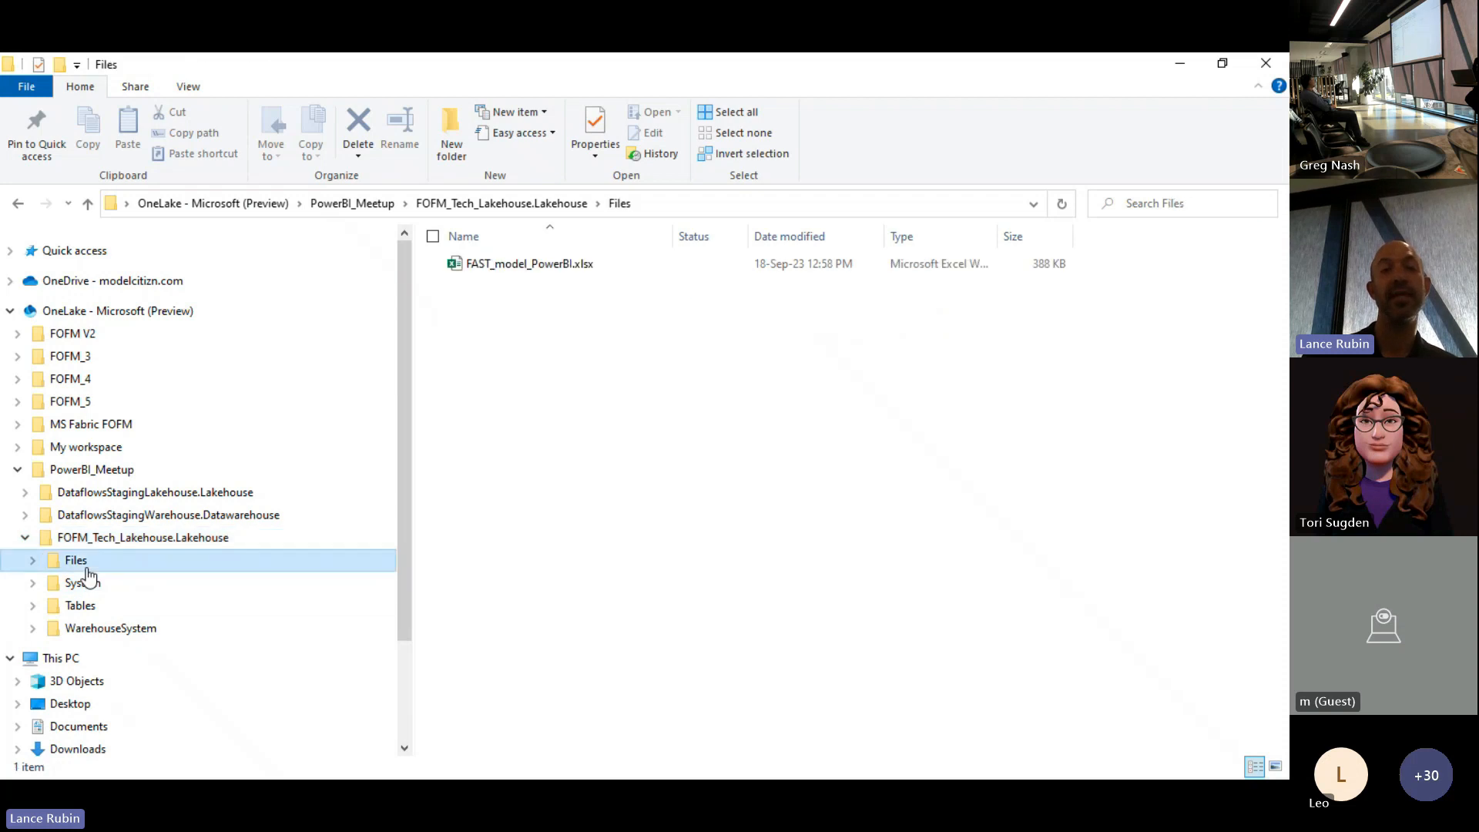
{"action": "left_click", "coordinate": [535, 270]}
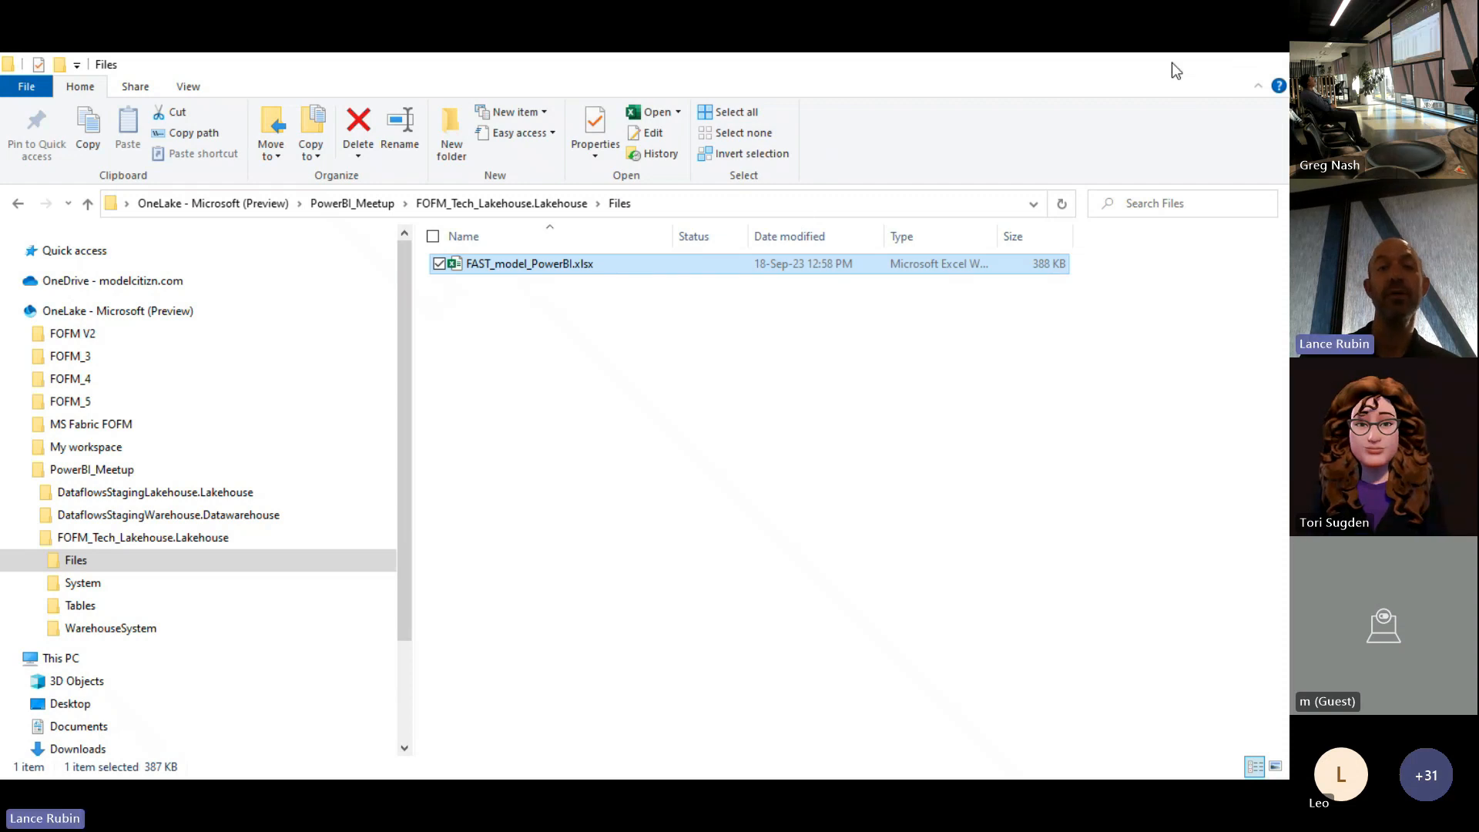
Step: Minimize the open File Explorer, Power BI Desktop and Notepad windows and switch to the Power BI service in Microsoft Edge
{"action": "left_click", "coordinate": [1171, 62]}
{"action": "left_click", "coordinate": [1190, 75]}
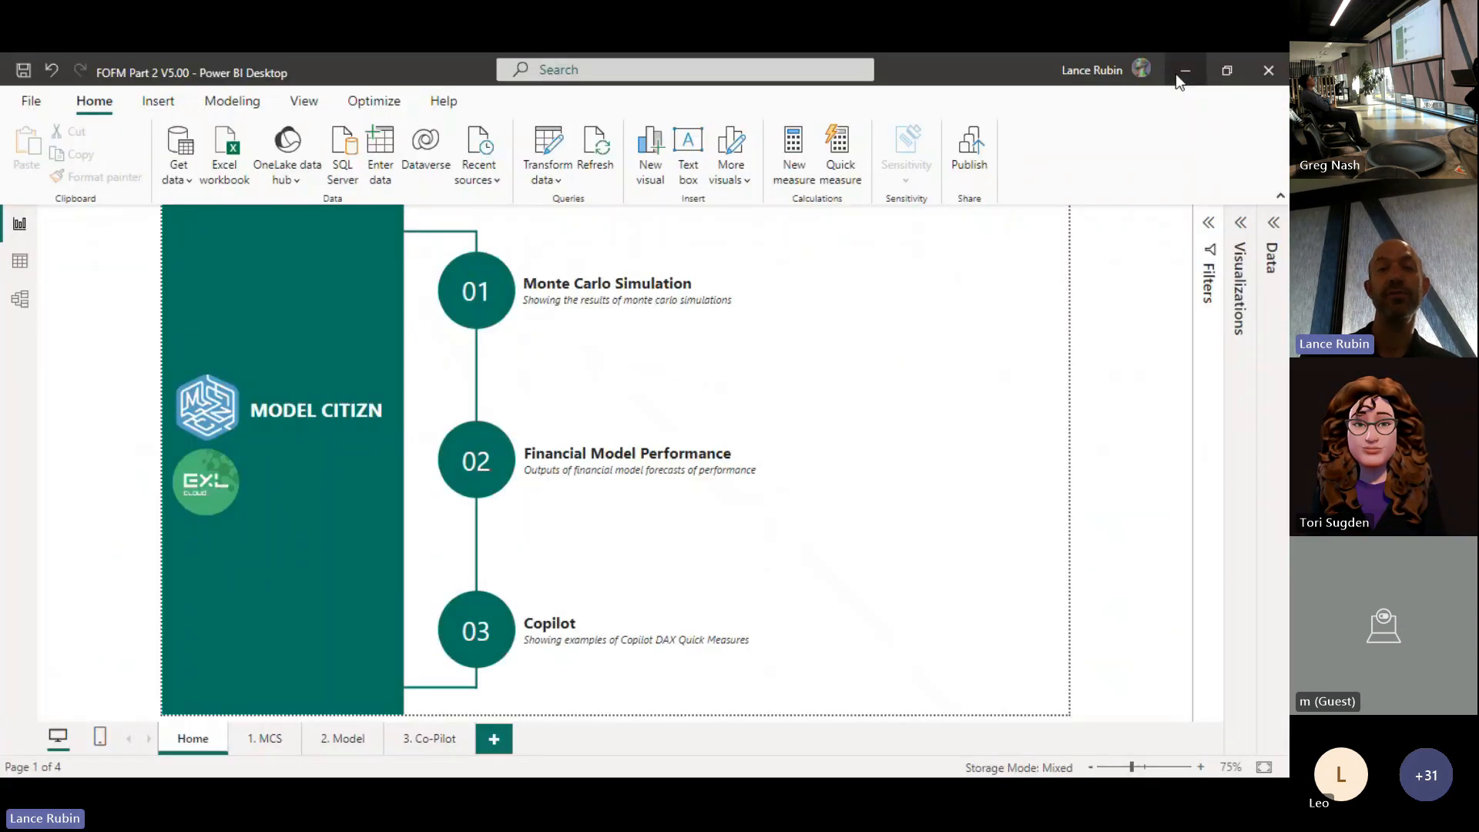
{"action": "left_click", "coordinate": [1185, 75]}
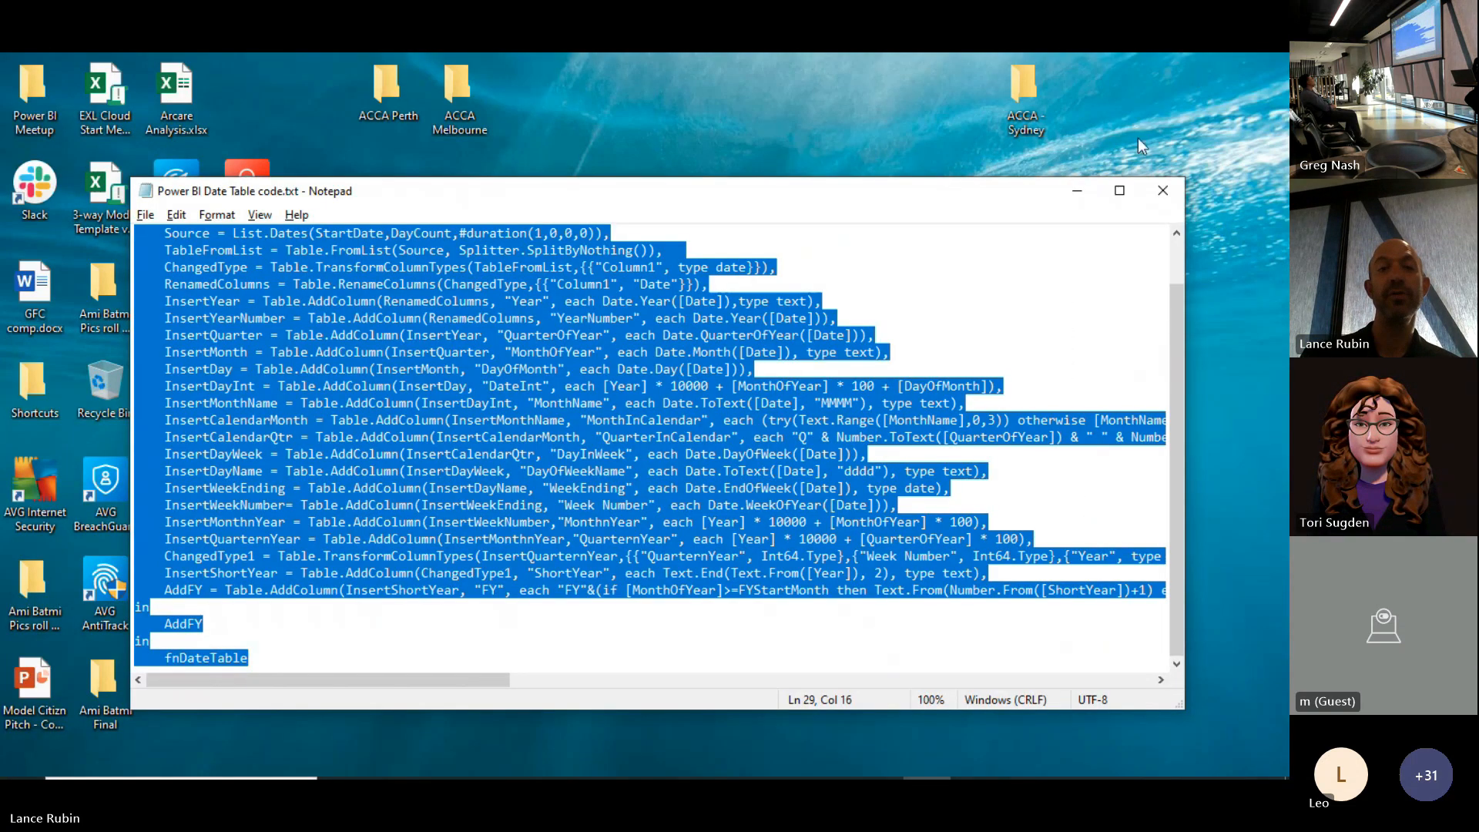
{"action": "left_click", "coordinate": [1078, 195]}
{"action": "key", "text": "alt+Tab"}
{"action": "key", "text": "Tab"}
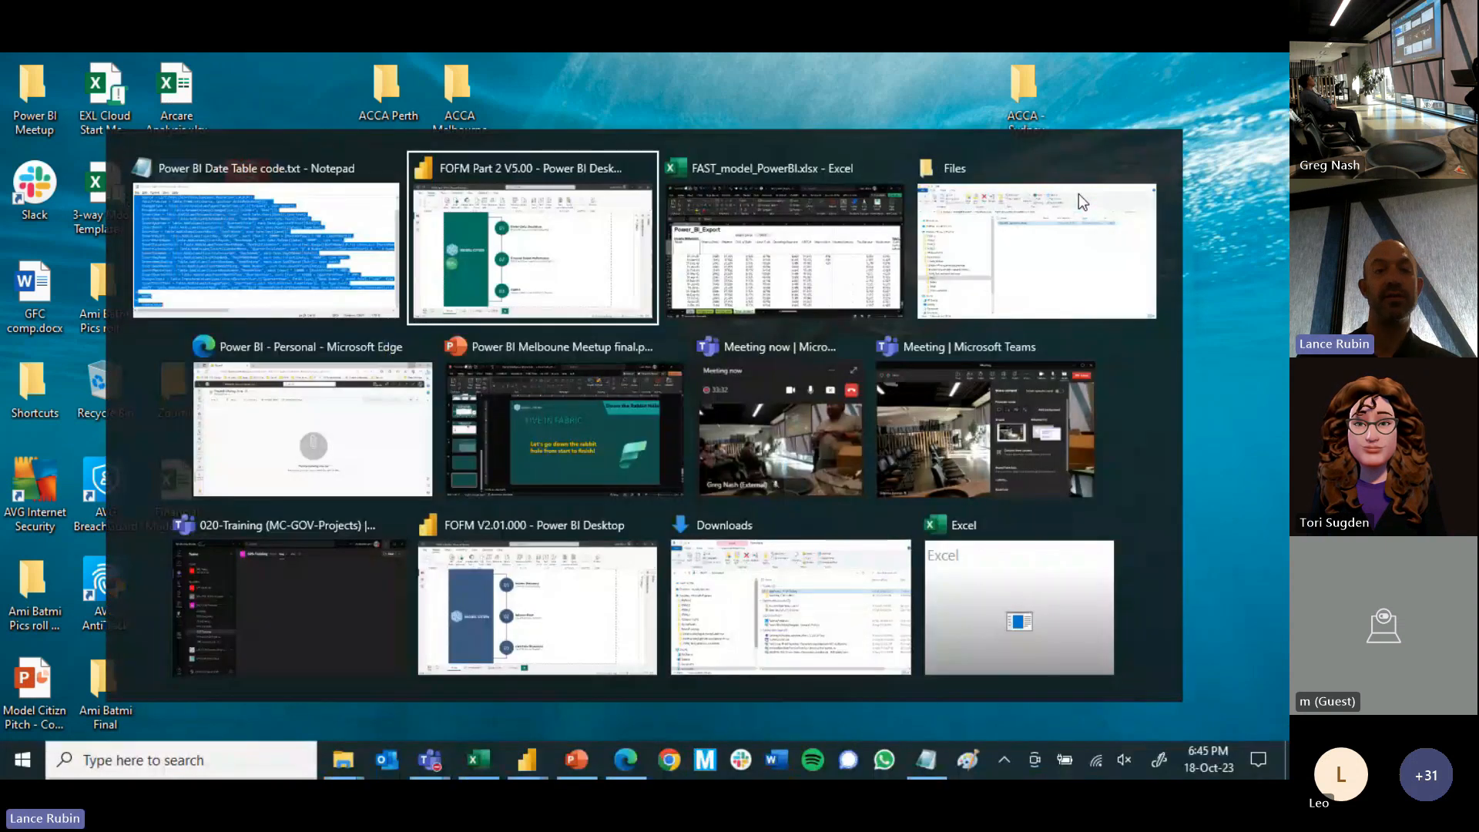
{"action": "key", "text": "Tab"}
{"action": "key", "text": "Tab"}
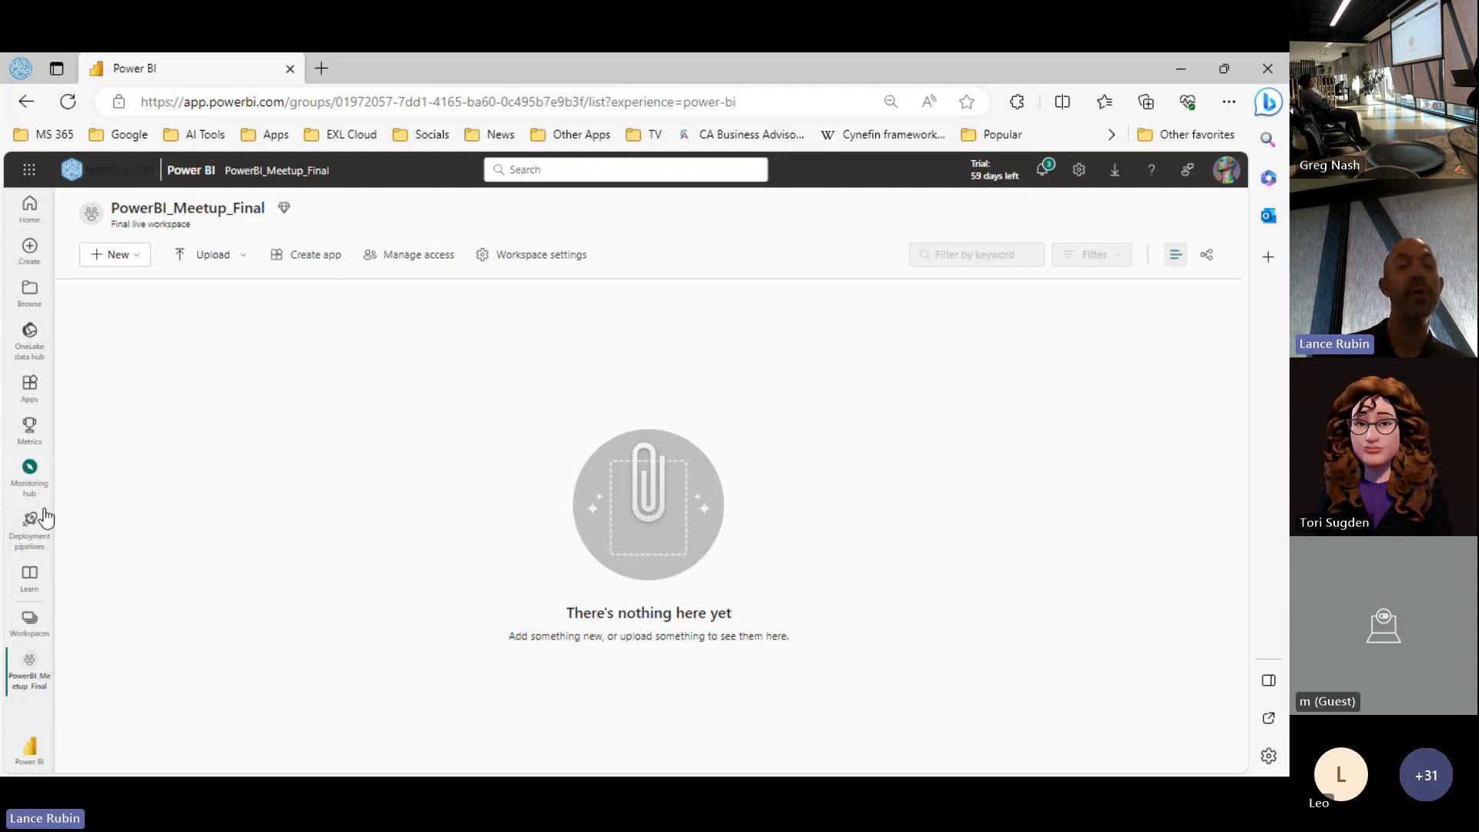
Step: Create a new datamart named PBI_Meetup_Final in the PowerBI_Meetup_Final workspace
{"action": "left_click", "coordinate": [139, 262]}
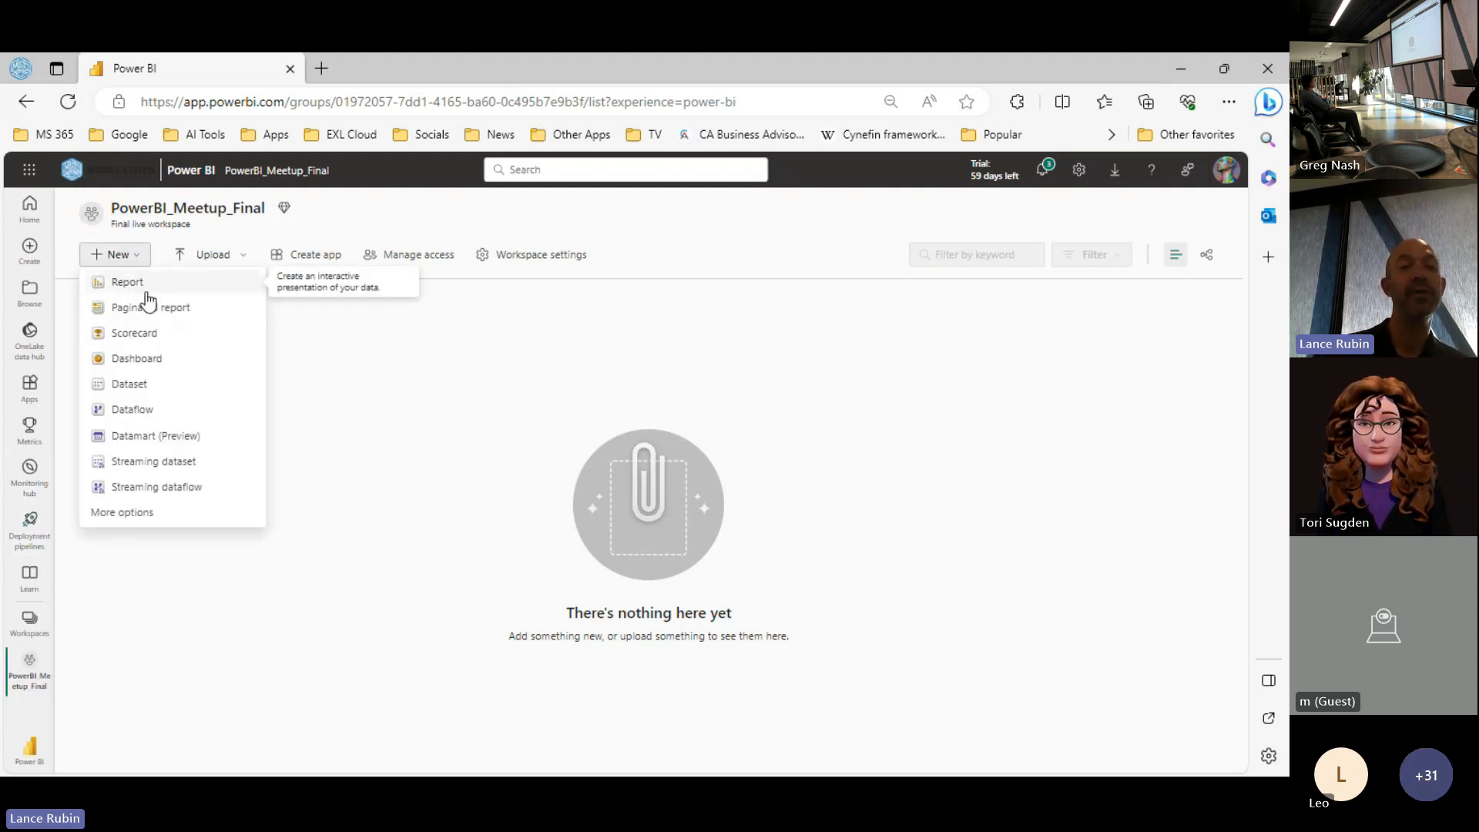
{"action": "left_click", "coordinate": [160, 437]}
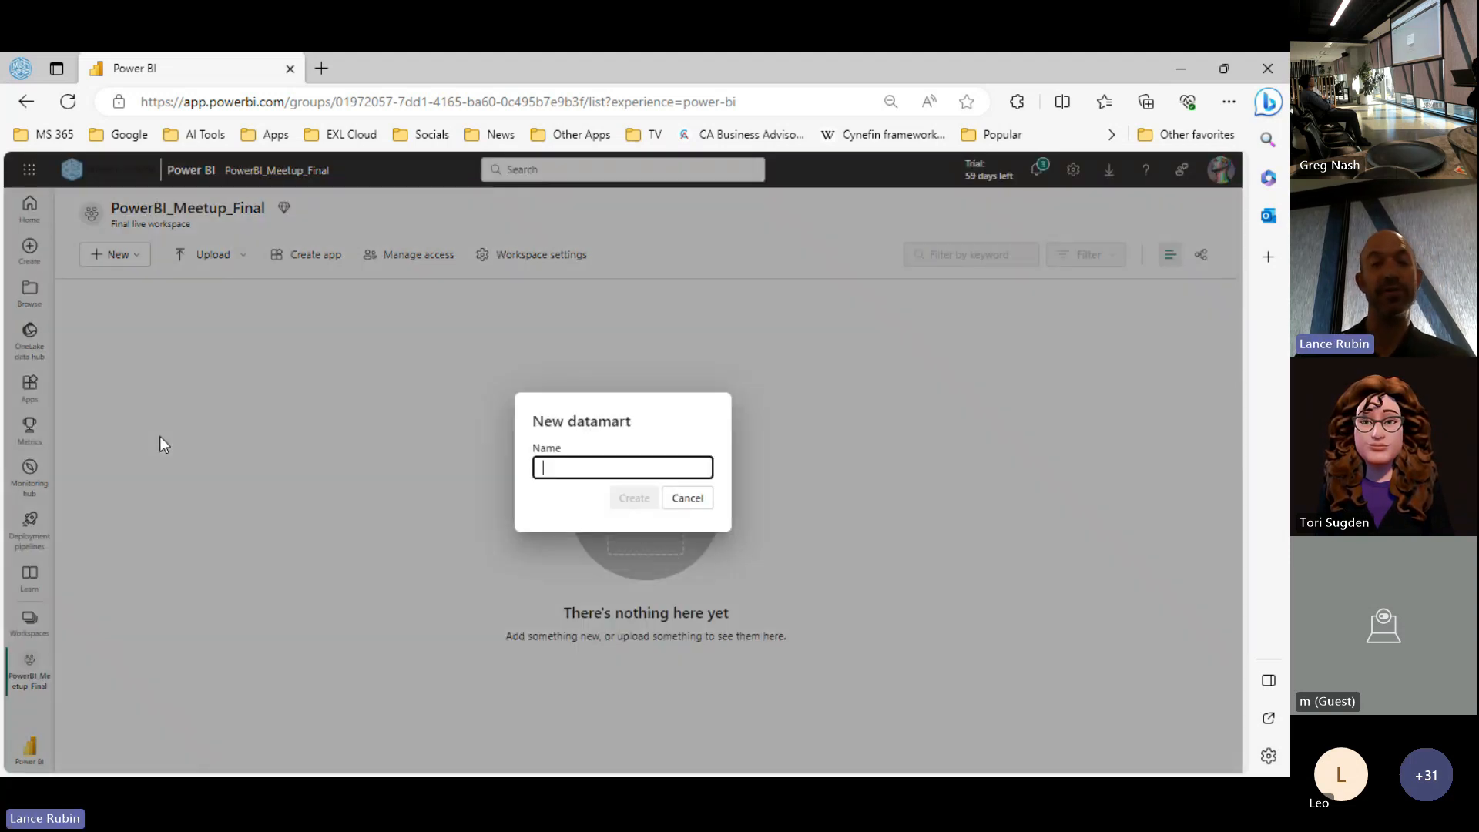
{"action": "type", "text": "P"}
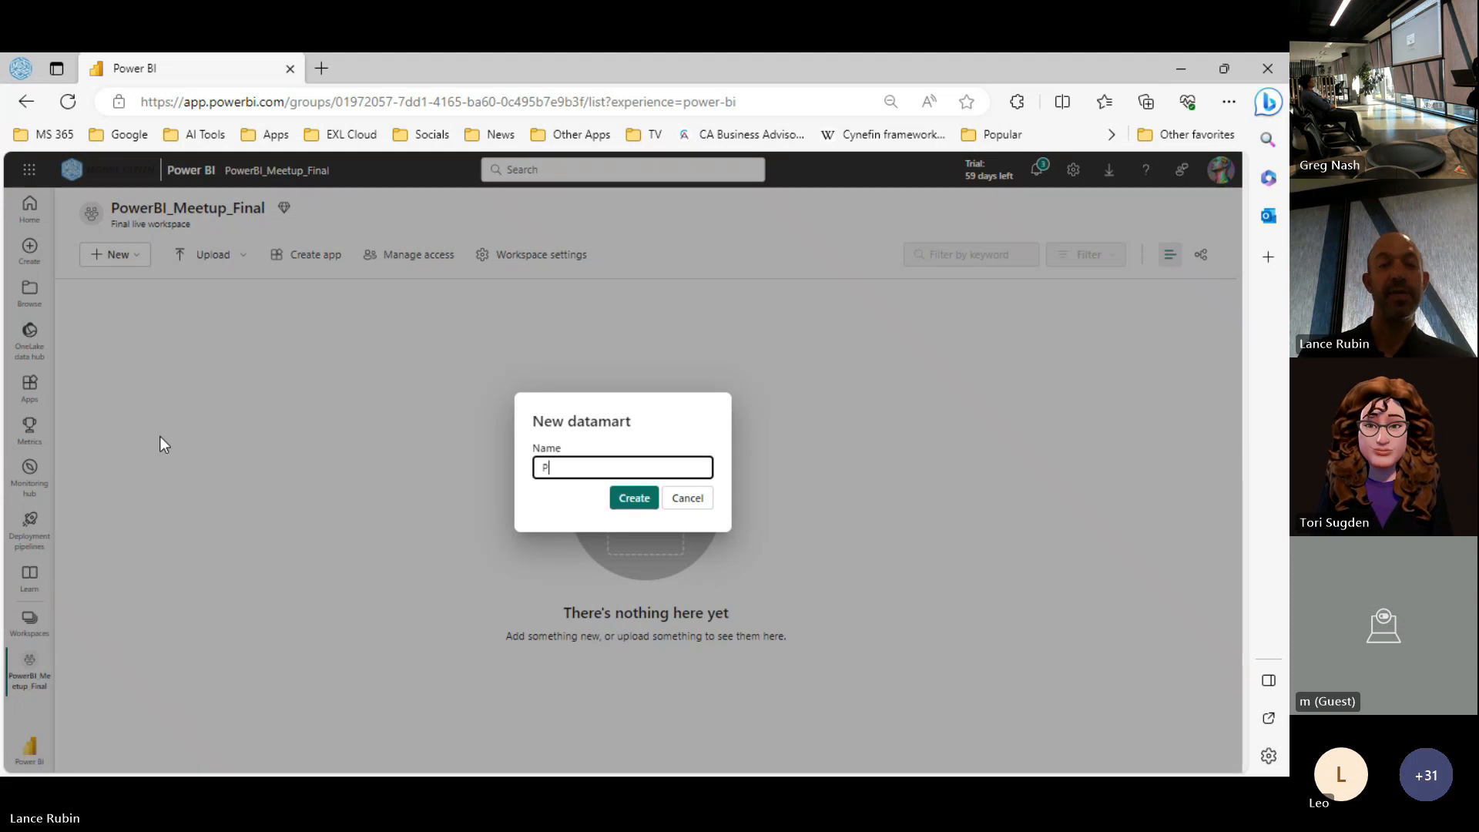
{"action": "type", "text": "BI_Meetup_Final"}
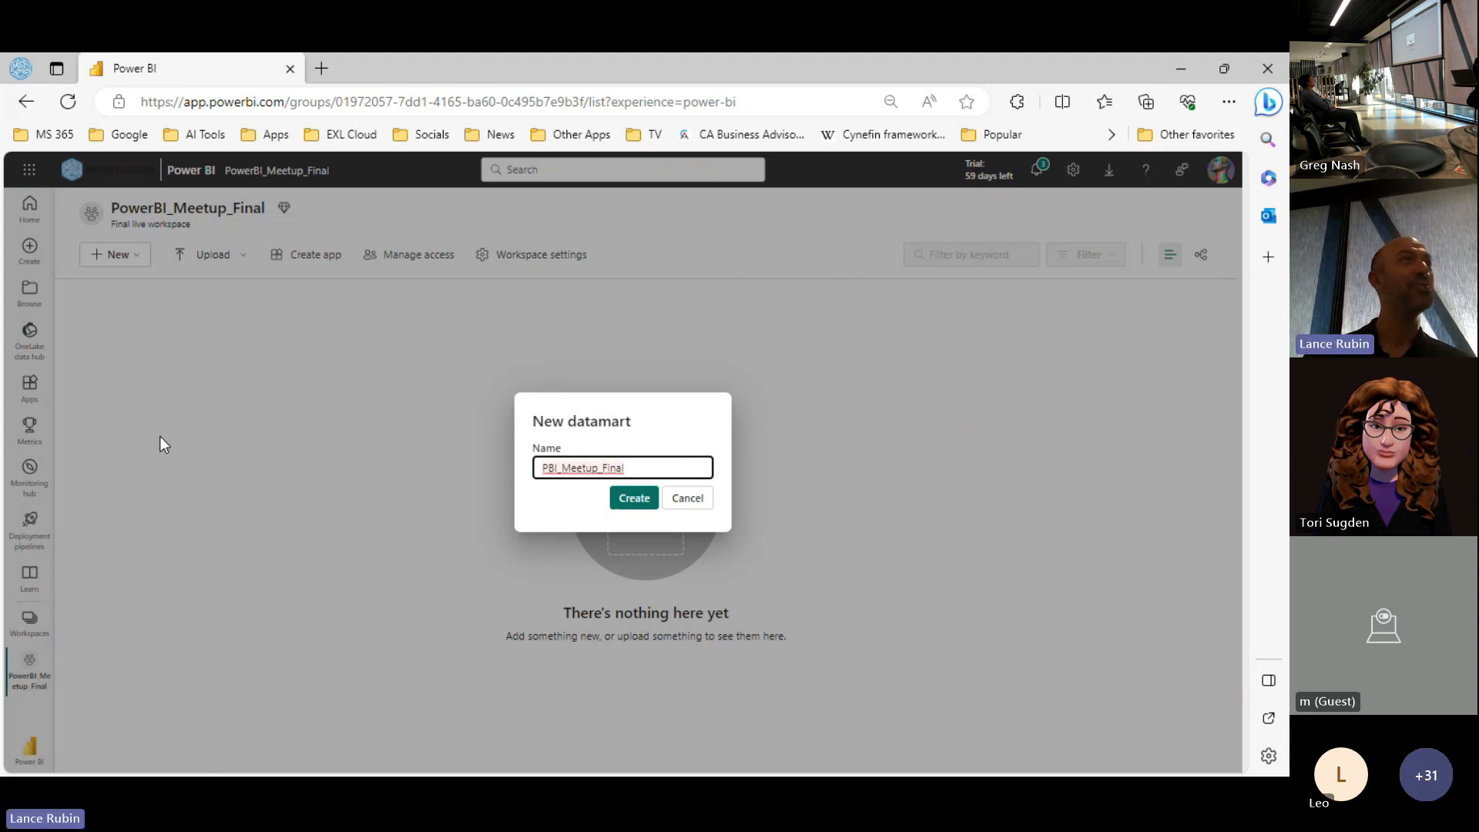
{"action": "key", "text": "Return"}
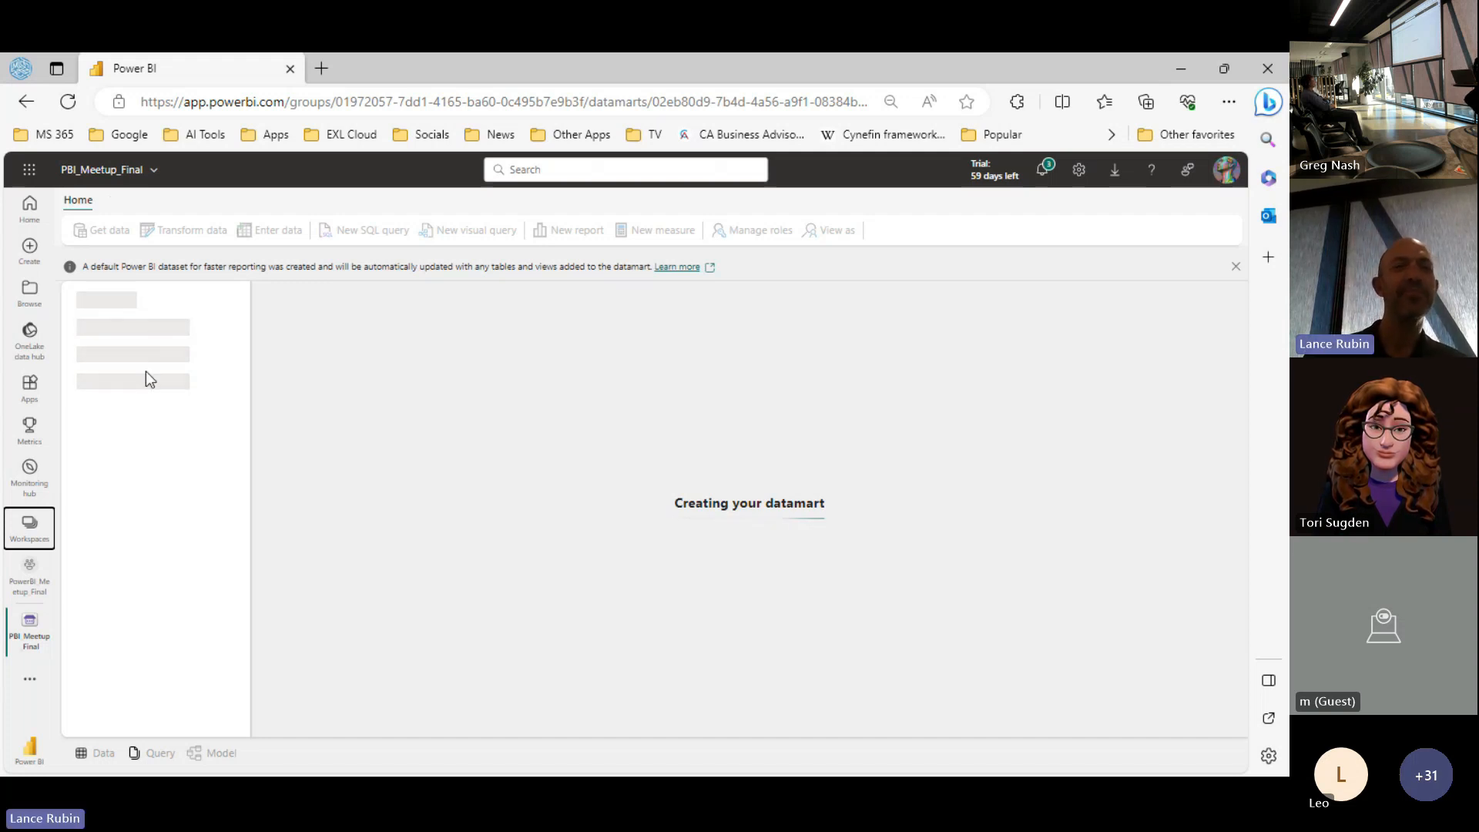
Step: Refresh the page, check the PowerBI_Meetup_Final workspace for its new items, and return to the PBI_Meetup_Final datamart
{"action": "left_click", "coordinate": [70, 102]}
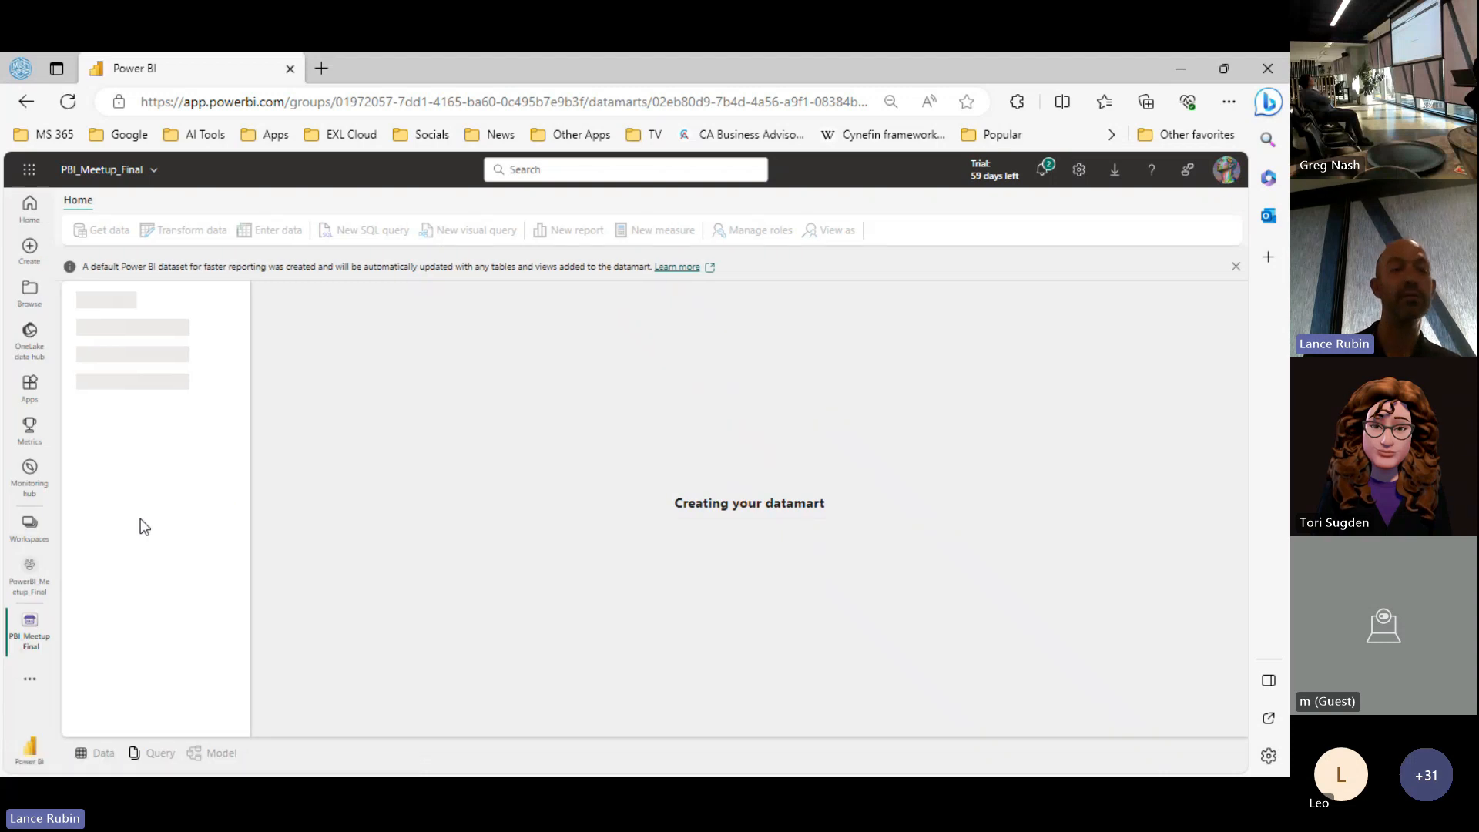
{"action": "left_click", "coordinate": [30, 578]}
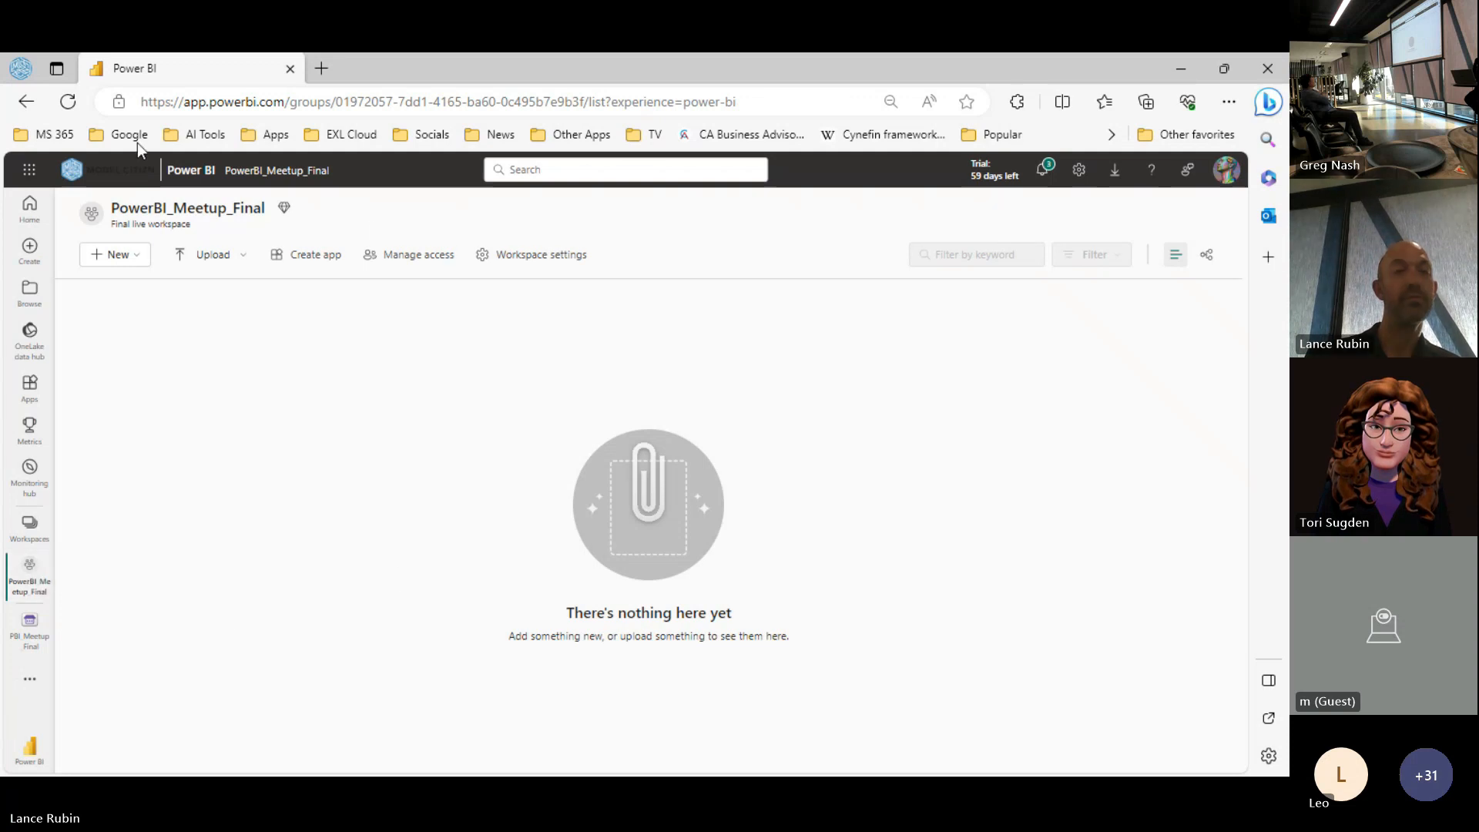
{"action": "left_click", "coordinate": [68, 102]}
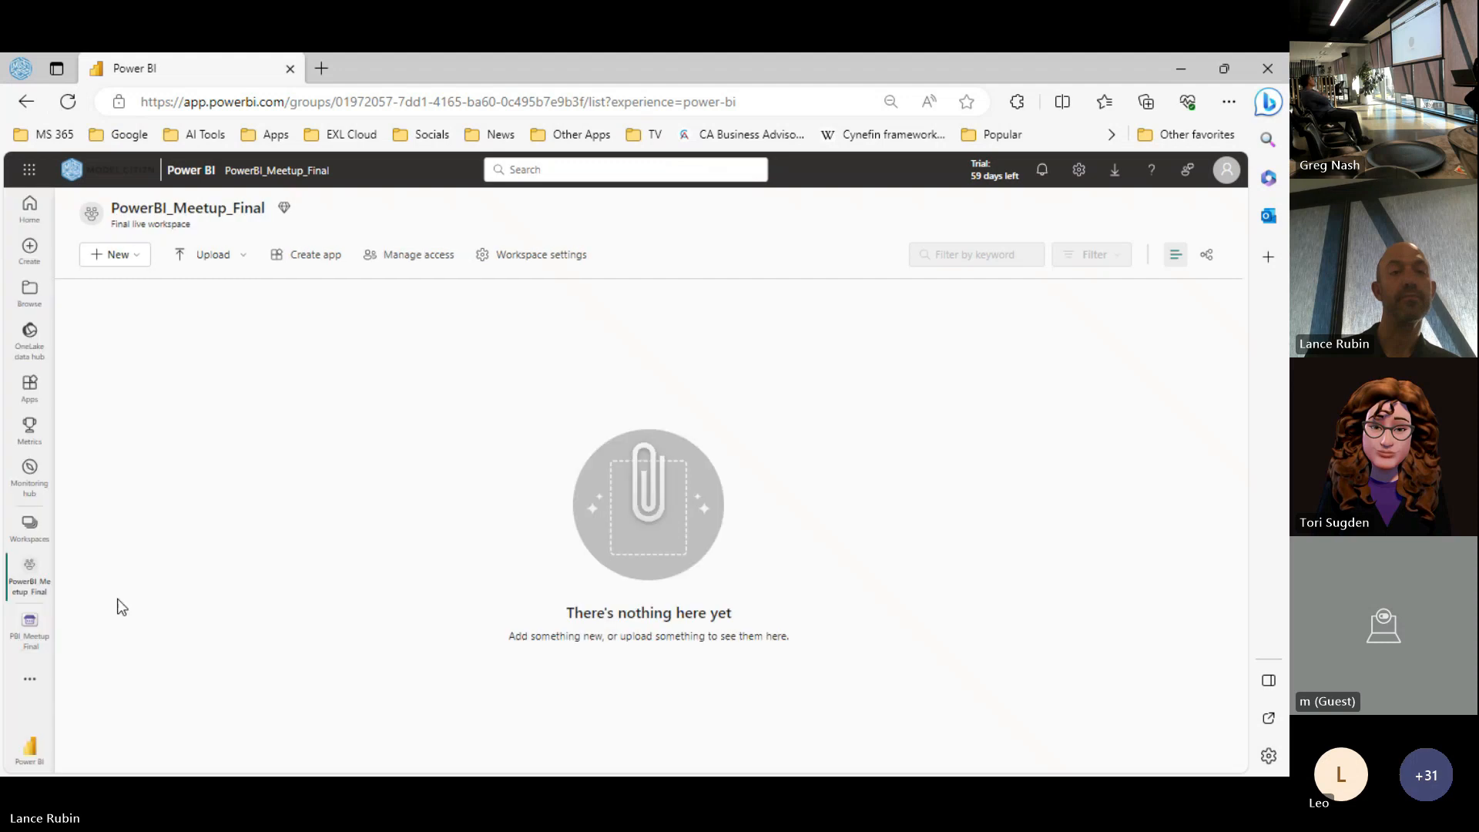
{"action": "left_click", "coordinate": [29, 633]}
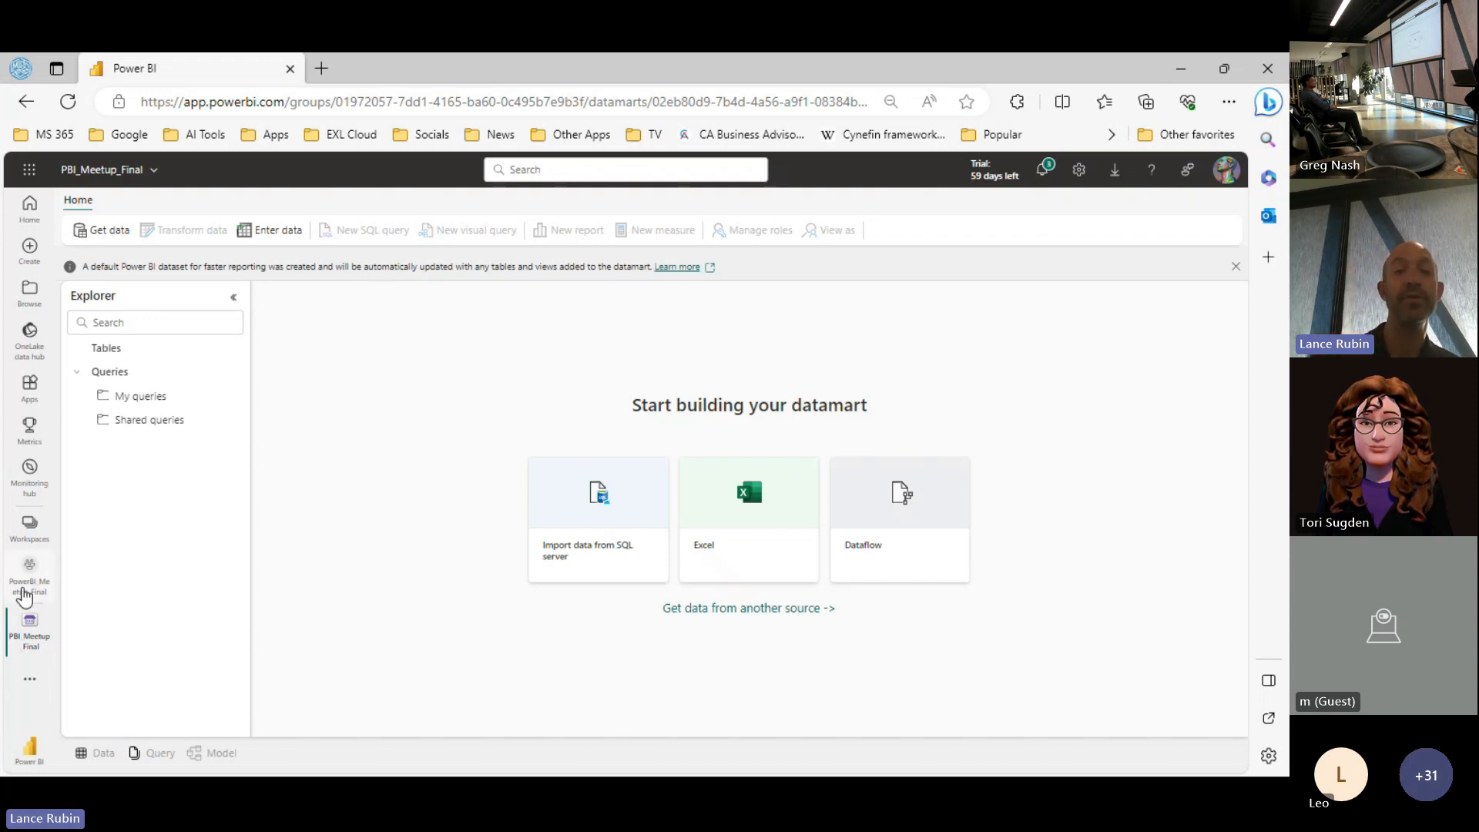
{"action": "left_click", "coordinate": [31, 585]}
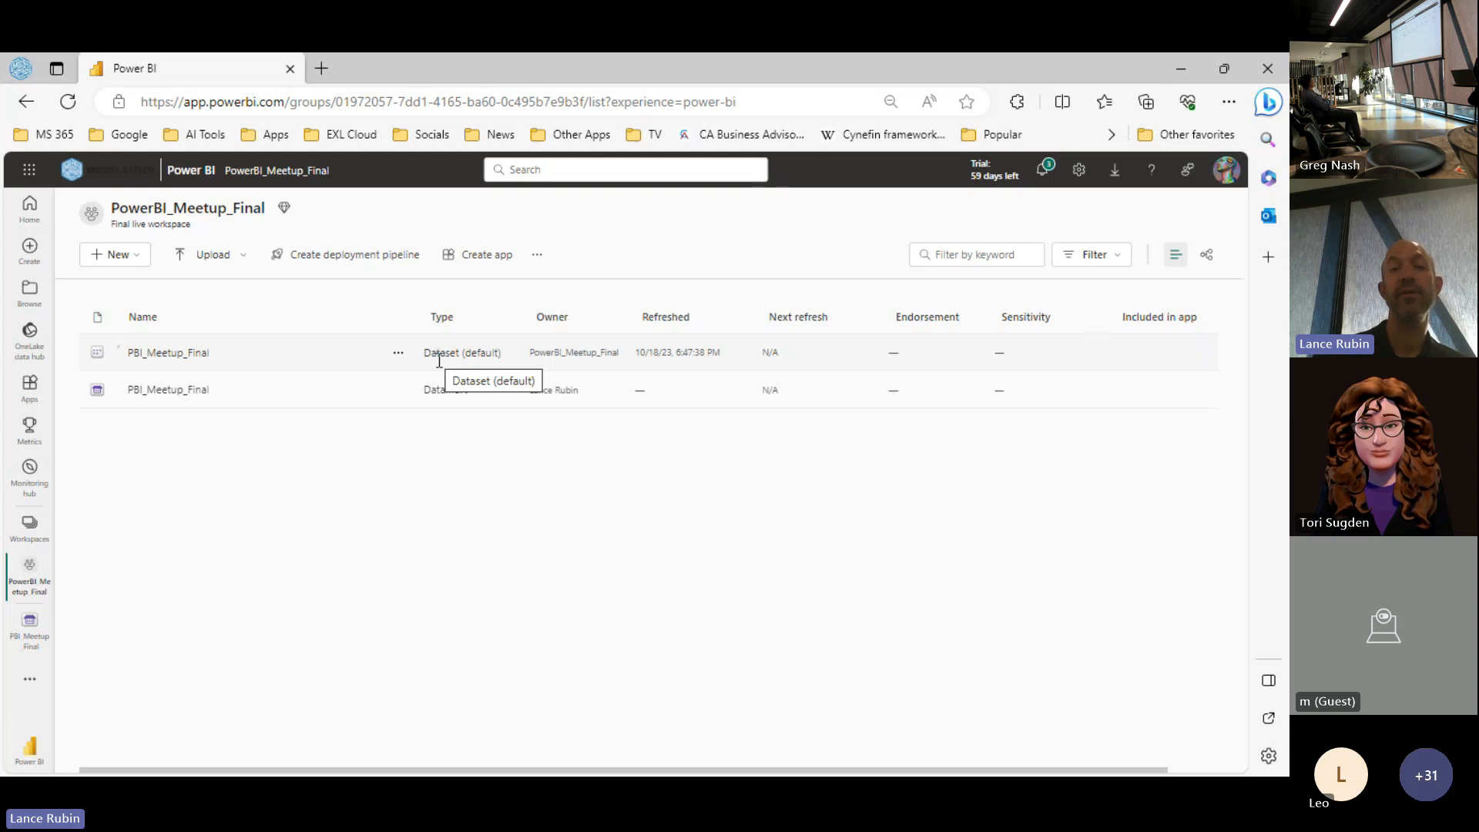
{"action": "left_click", "coordinate": [28, 625]}
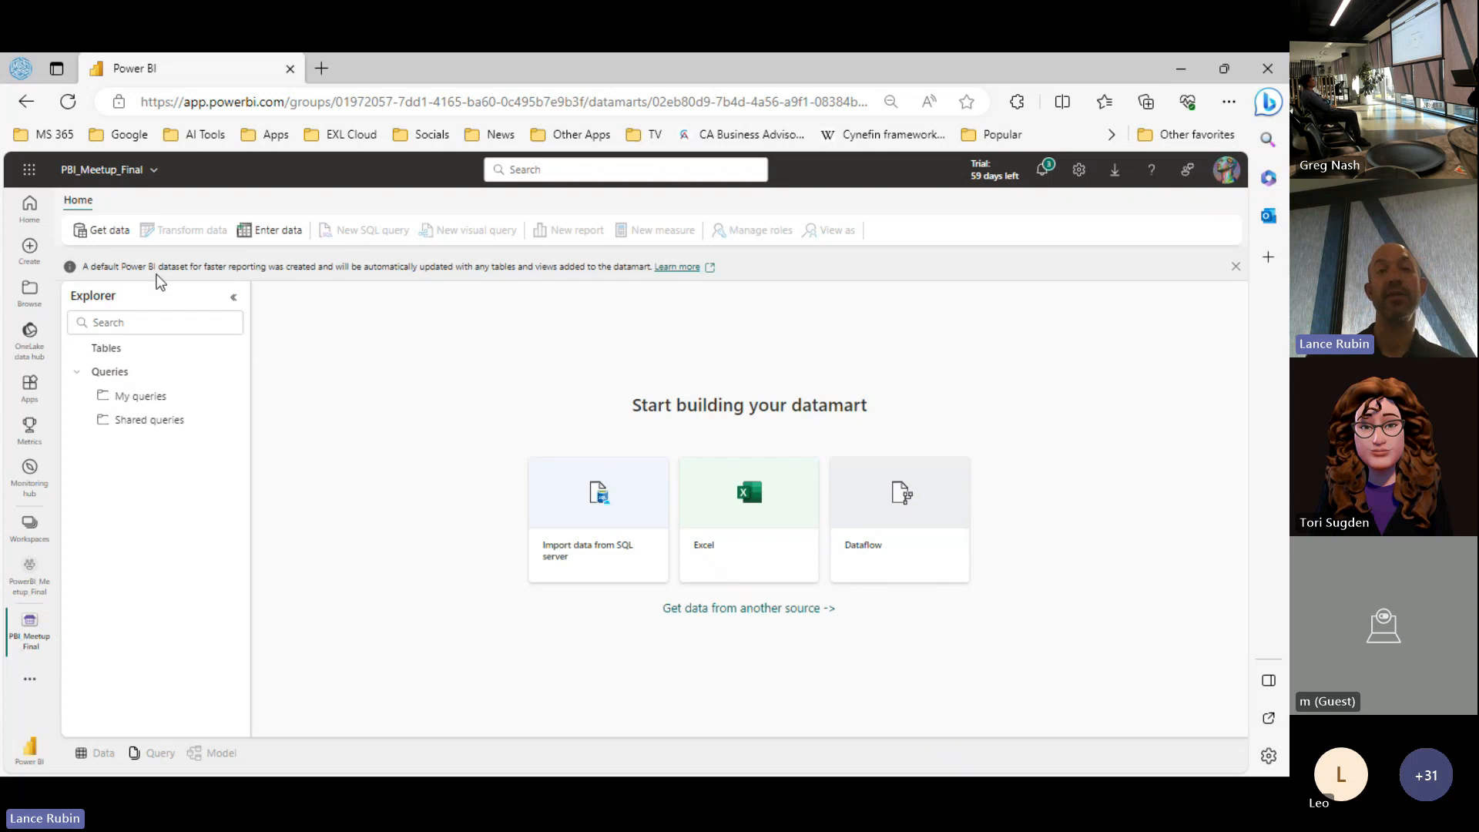
Step: Connect the datamart to the FOFM_Tech_Lakehouse data source and show the matching lakehouse folder in File Explorer before returning to the browser
{"action": "left_click", "coordinate": [118, 235]}
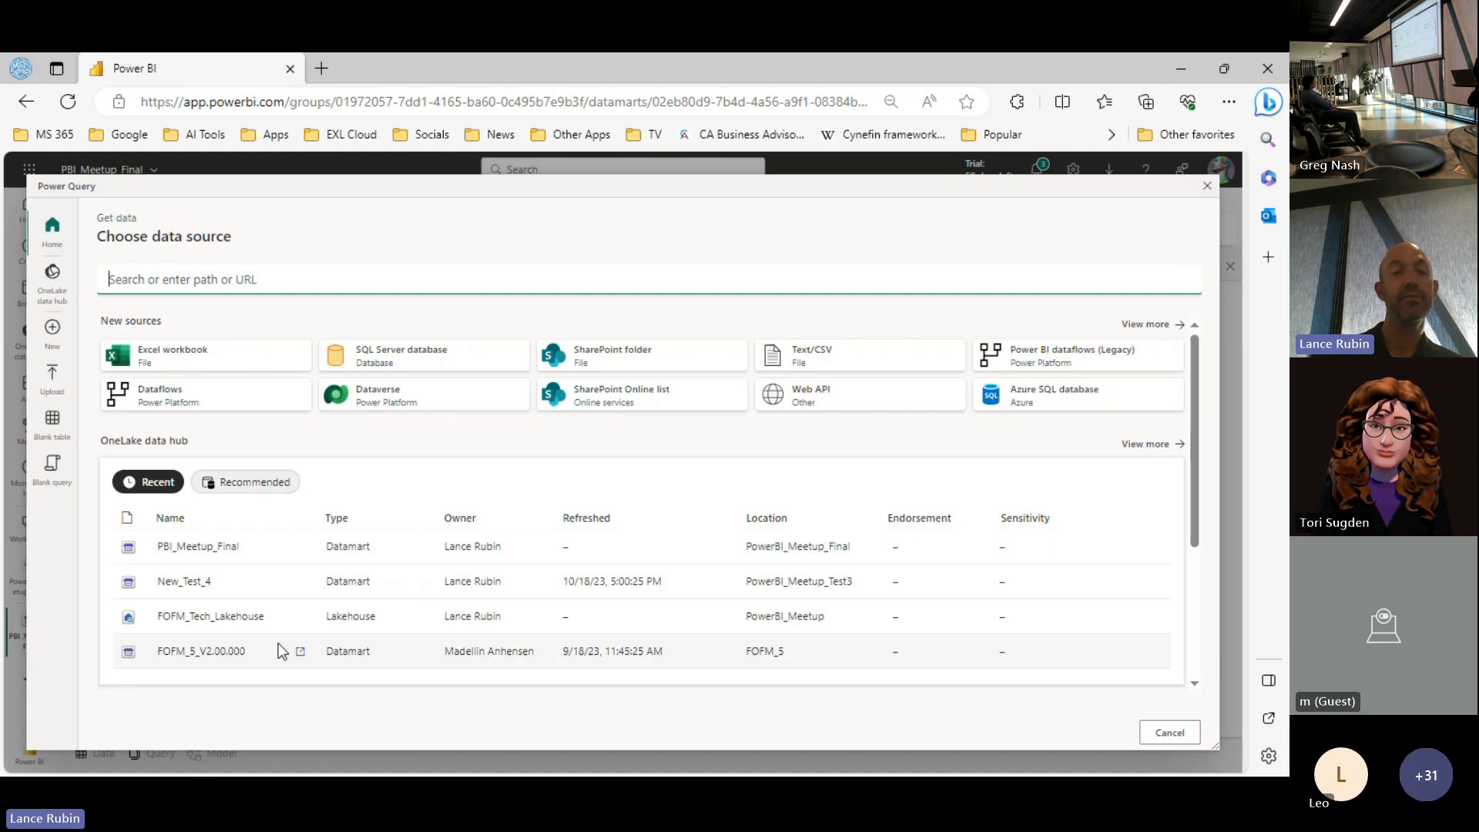
{"action": "left_click", "coordinate": [237, 619]}
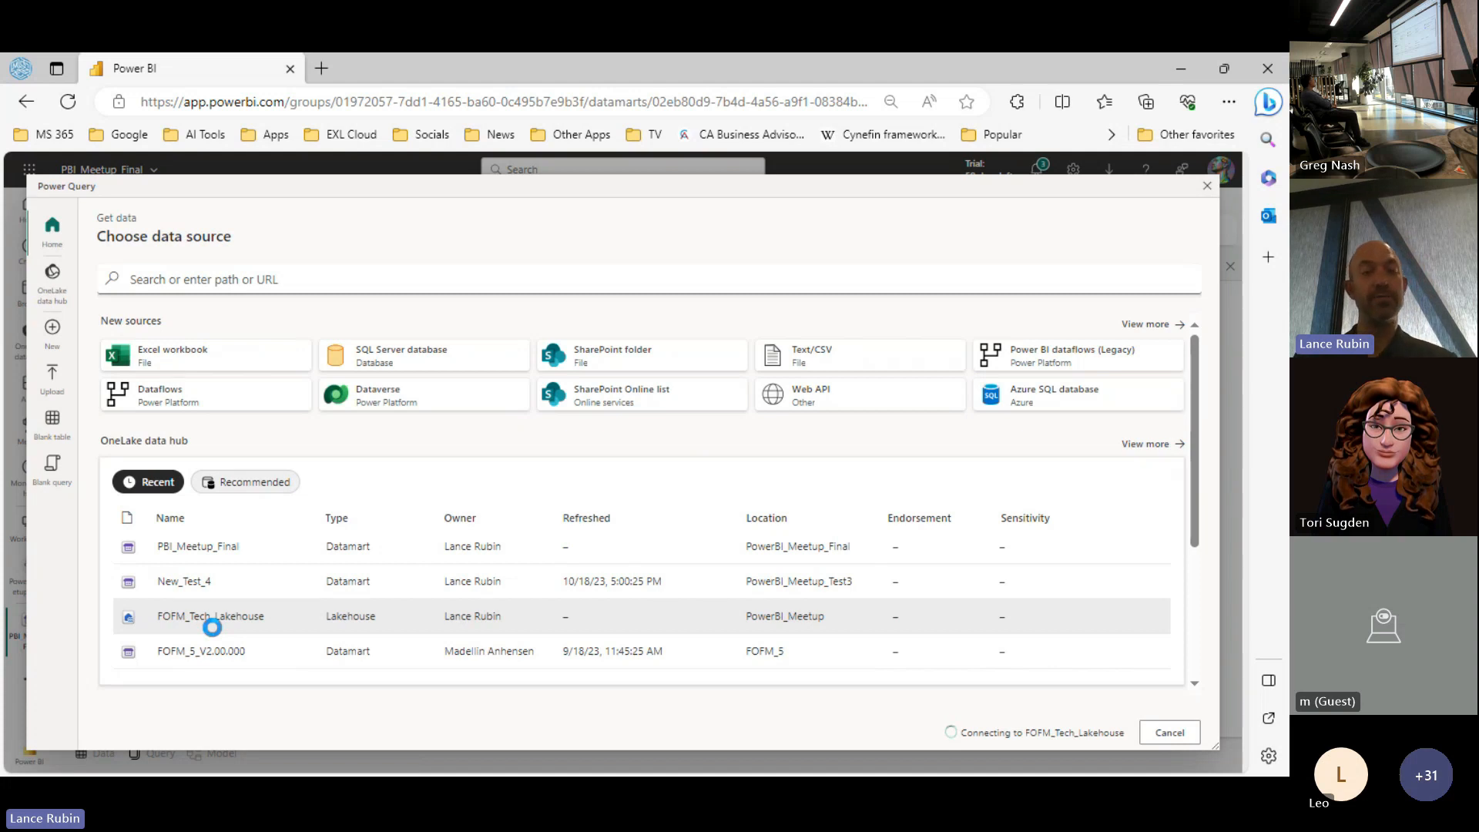
{"action": "key", "text": "alt+Tab"}
{"action": "key", "text": "alt+Tab"}
{"action": "key", "text": "alt+Tab"}
{"action": "key", "text": "alt+Tab"}
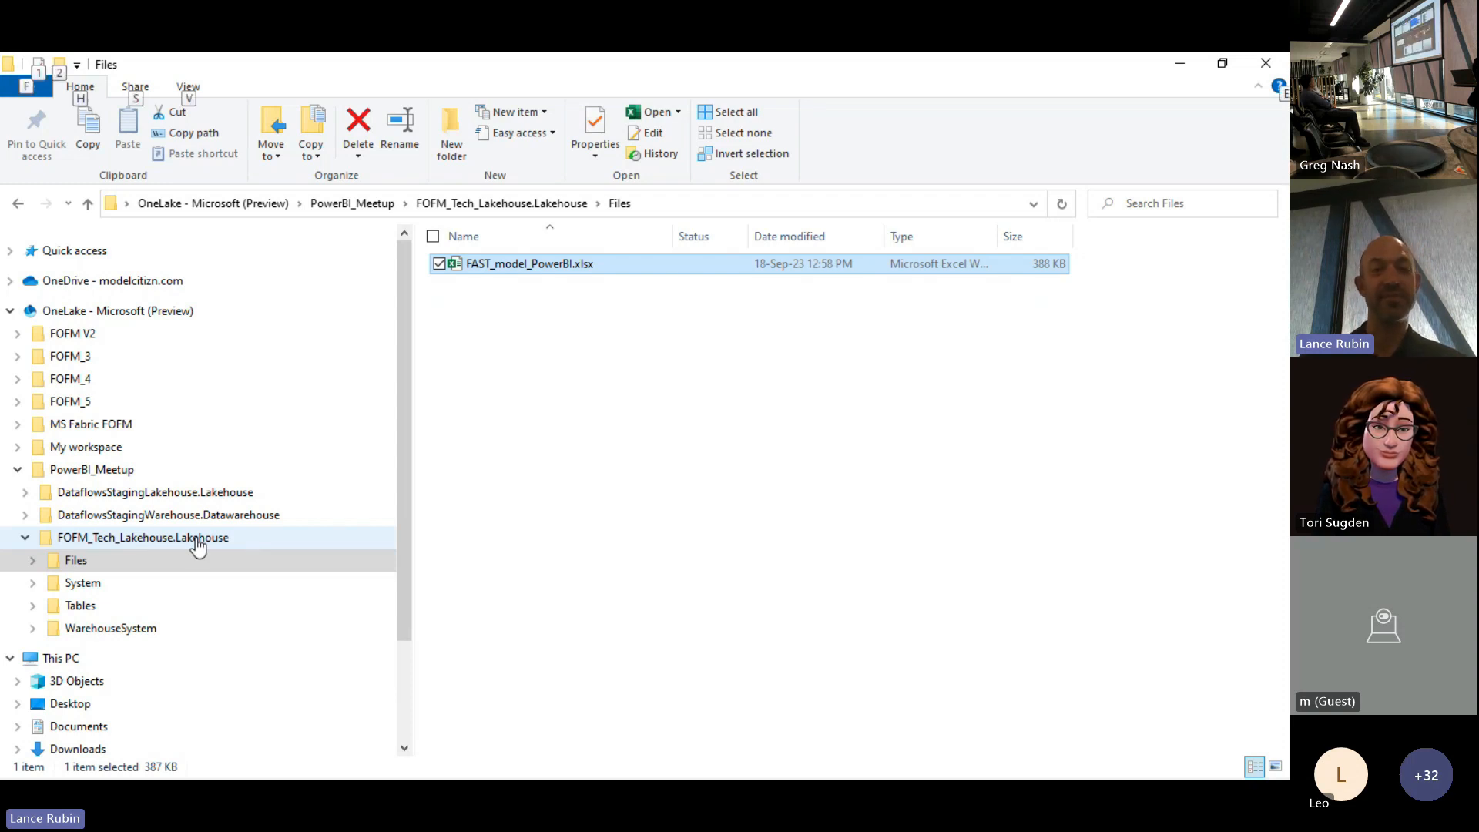
{"action": "key", "text": "alt+Tab"}
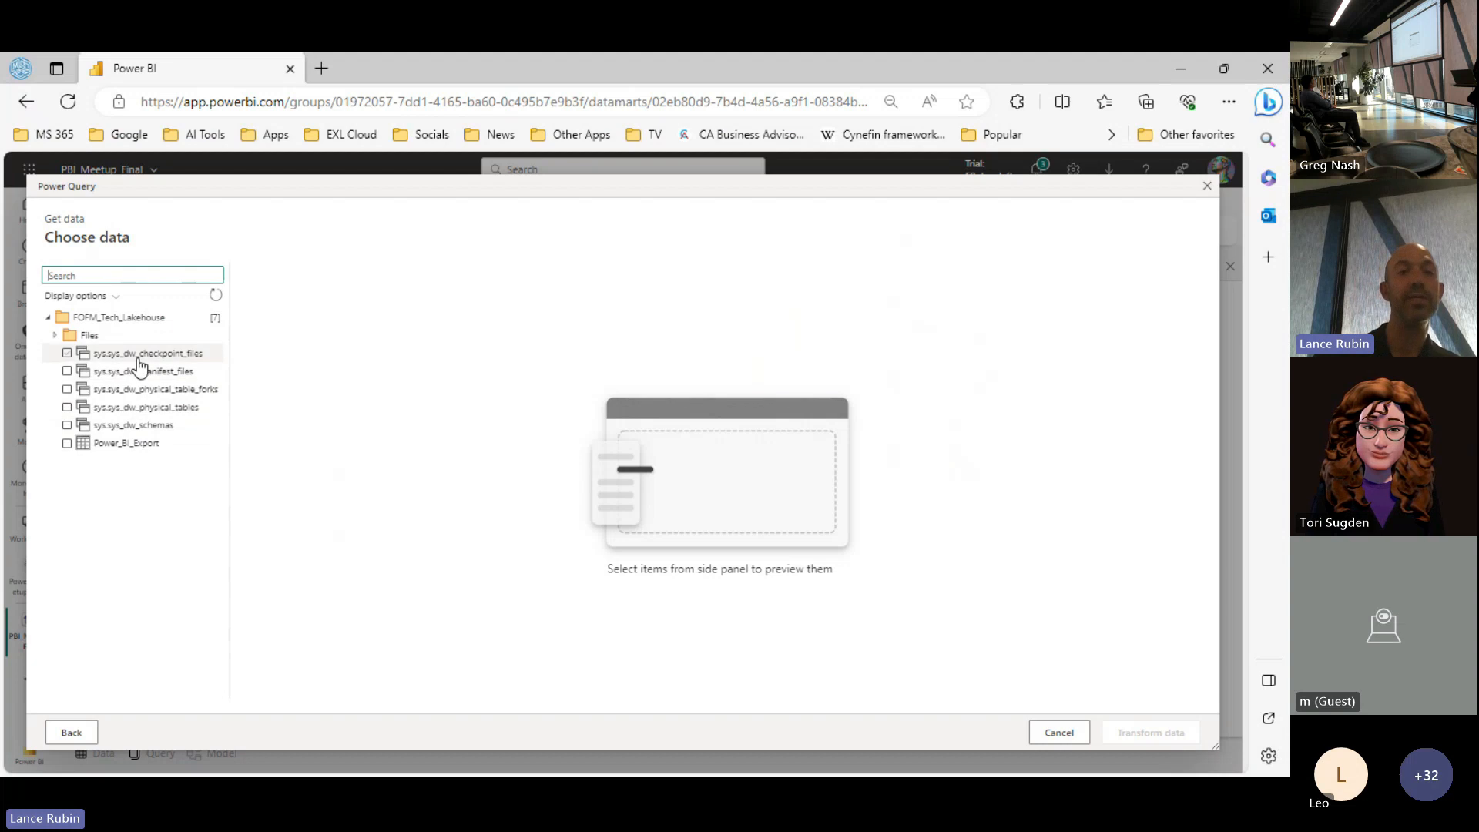
Step: Select the Power_BI_Export table, look across its preview columns, and bring it into the Power Query editor
{"action": "left_click", "coordinate": [68, 444]}
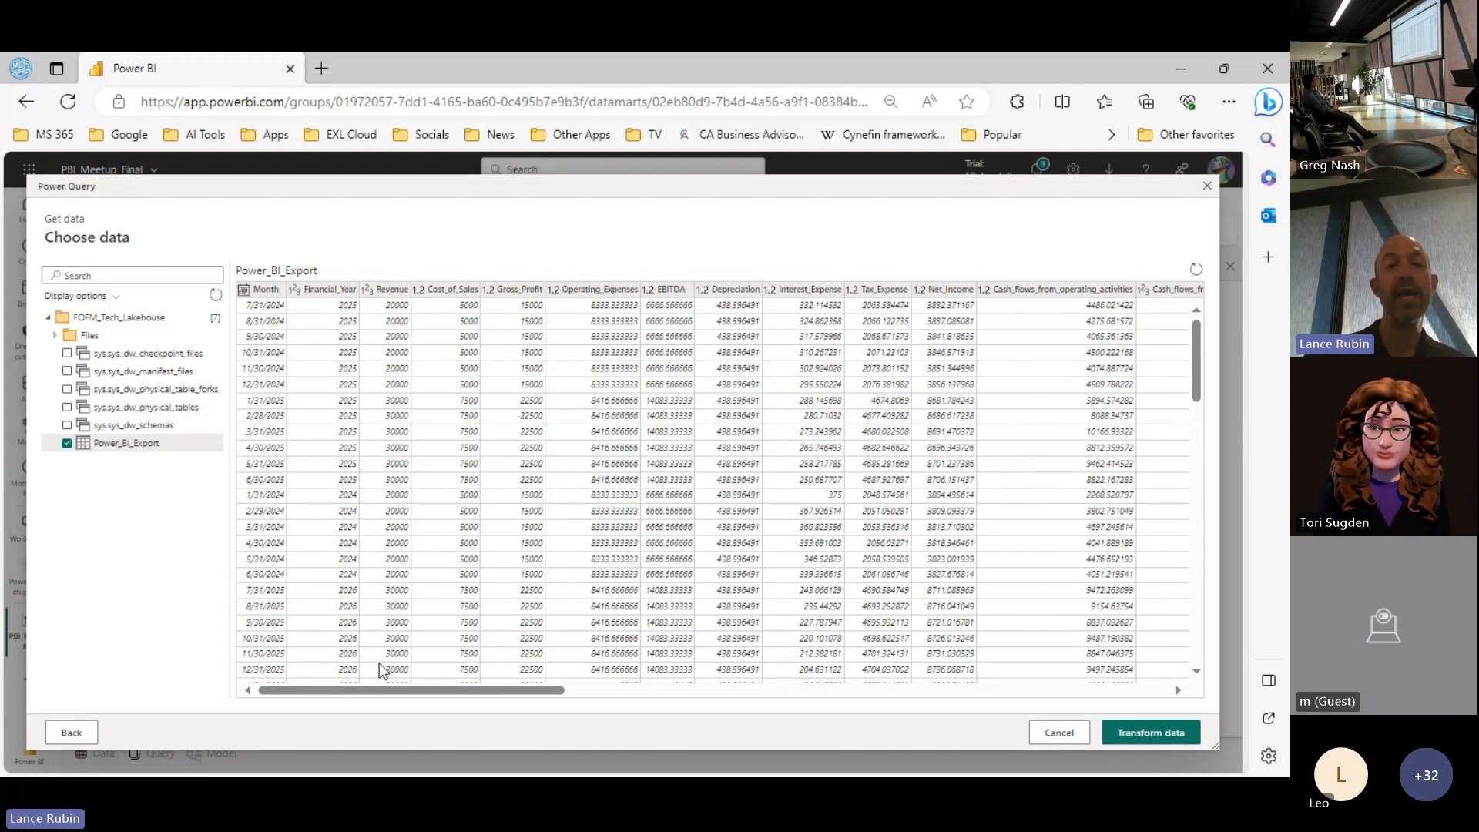
{"action": "left_click_drag", "start_coordinate": [372, 694], "coordinate": [976, 691]}
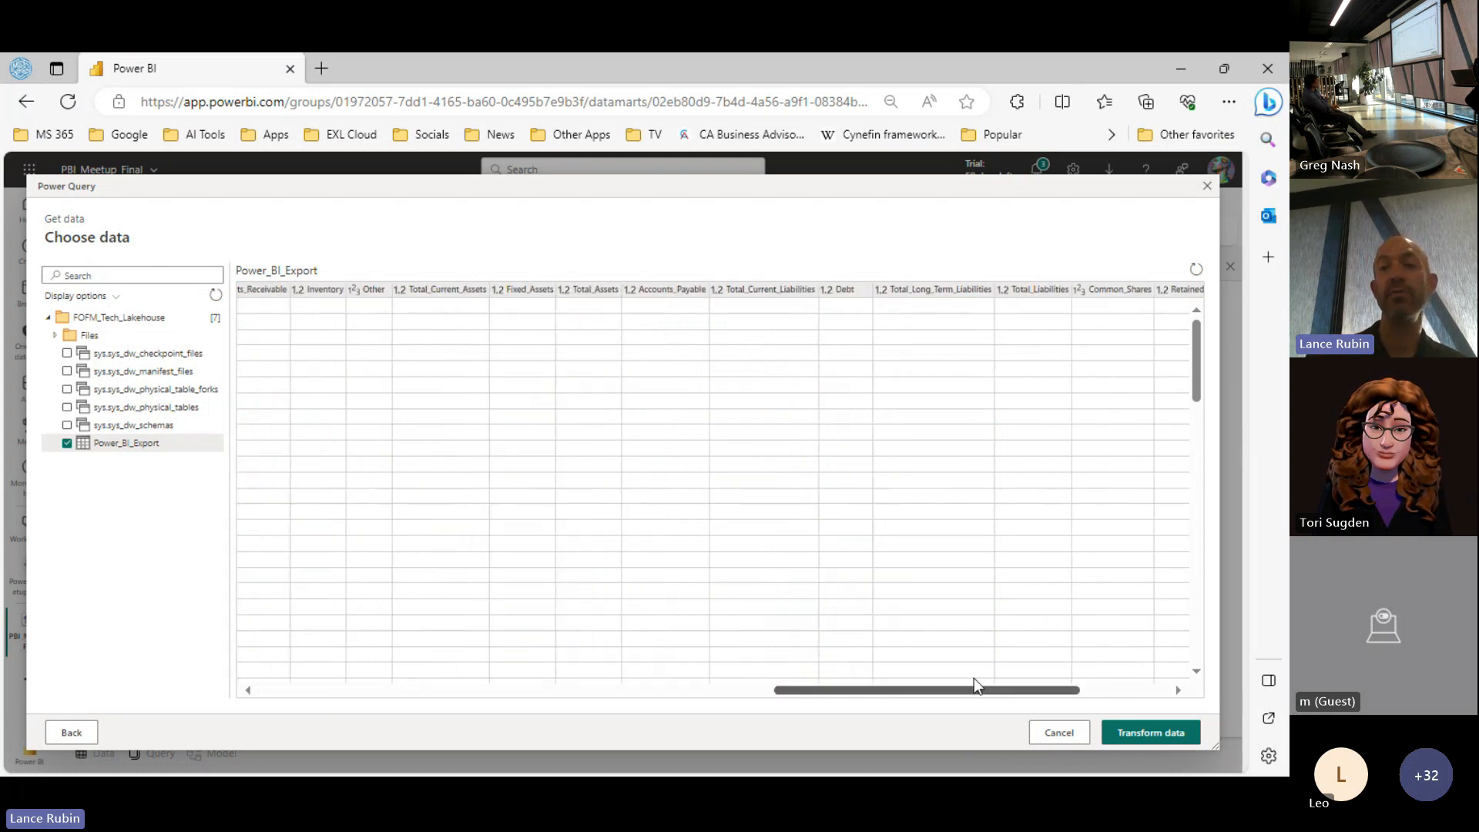
{"action": "left_click_drag", "start_coordinate": [886, 690], "coordinate": [254, 697]}
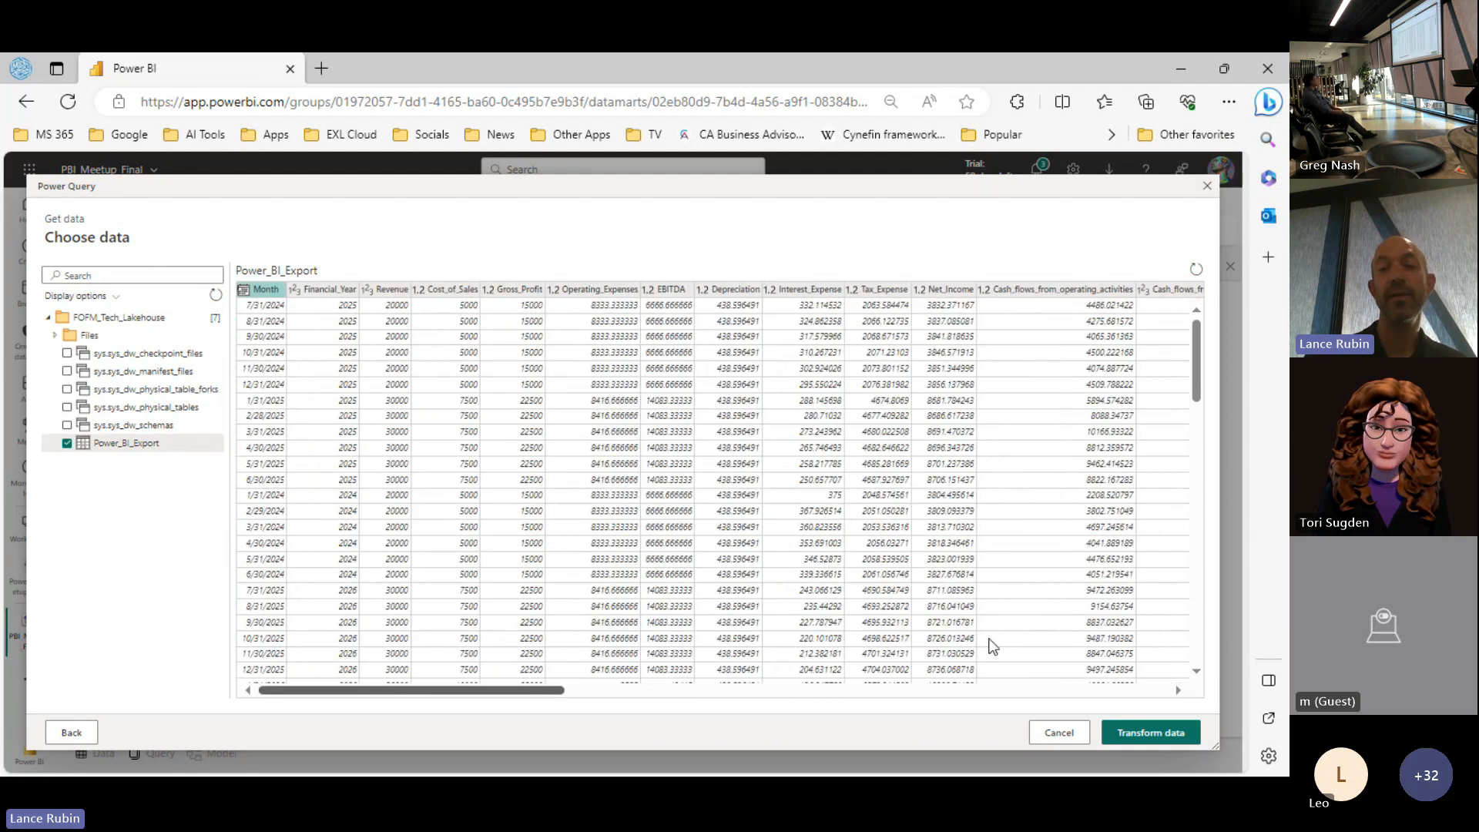
{"action": "left_click", "coordinate": [1140, 729]}
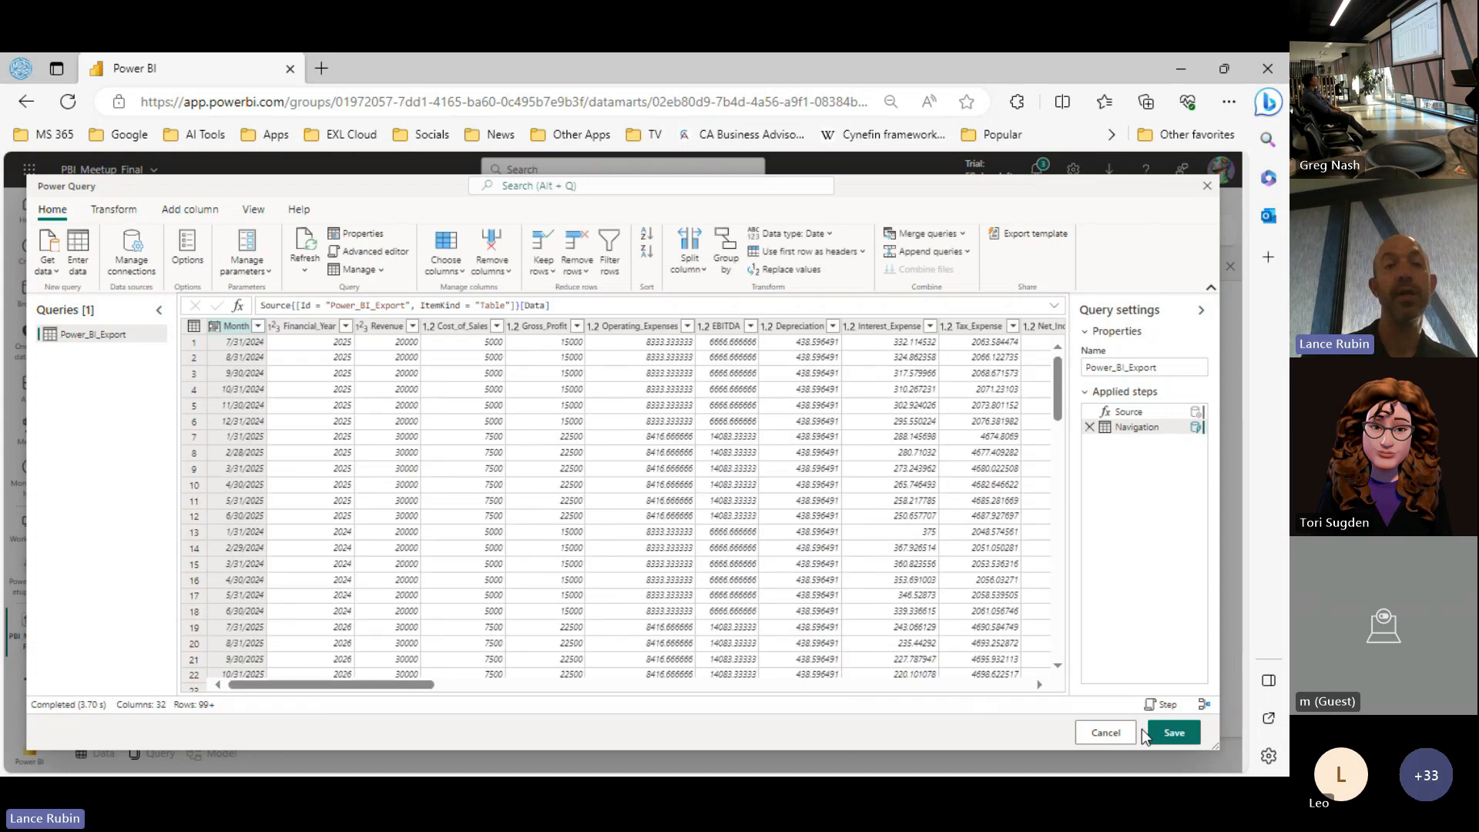
Step: Add a blank query and replace its default code with the copied fnDateTable code from Power BI Date Table code.txt
{"action": "left_click", "coordinate": [55, 275]}
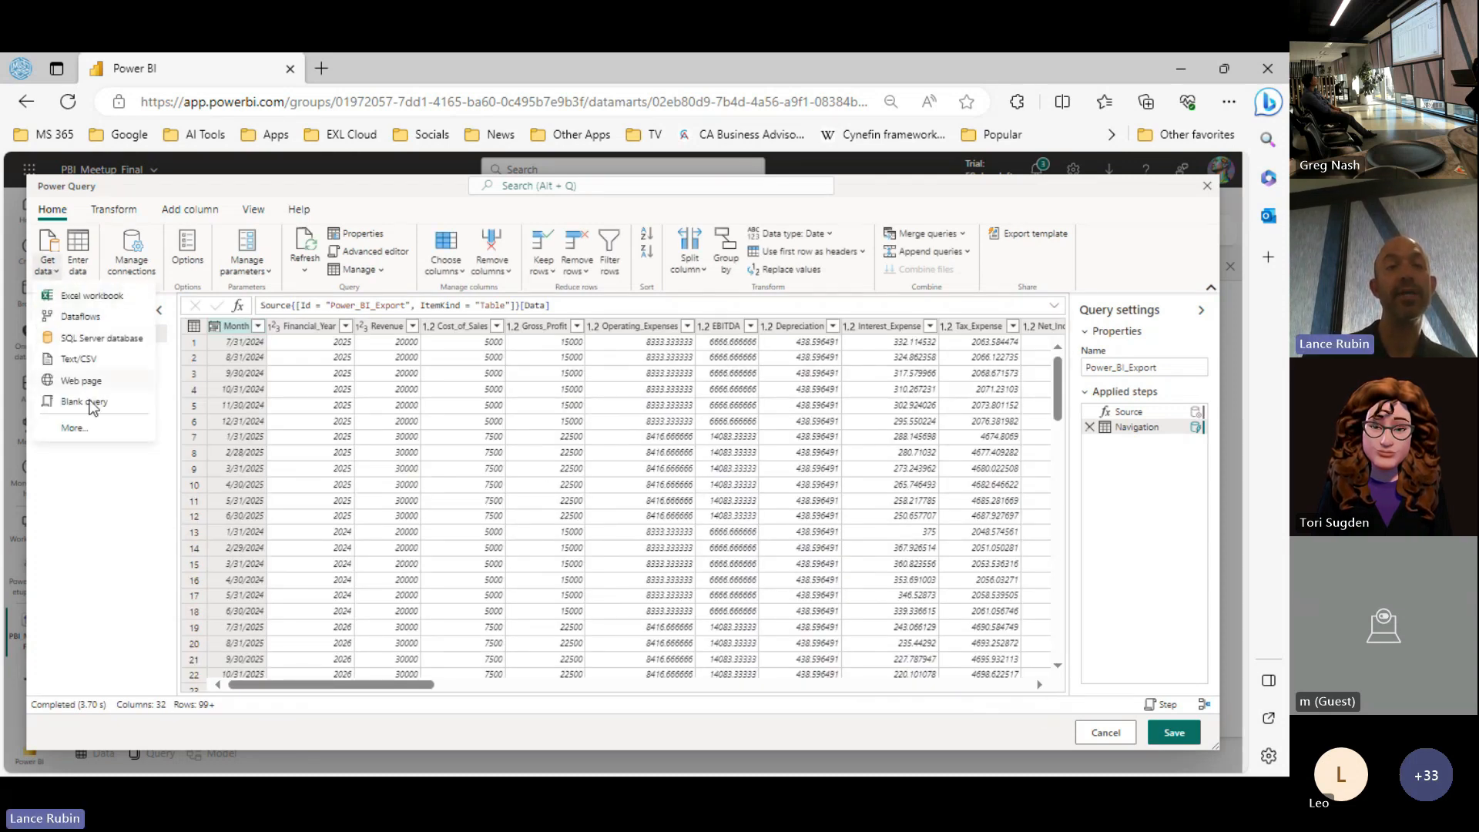
{"action": "left_click", "coordinate": [86, 402]}
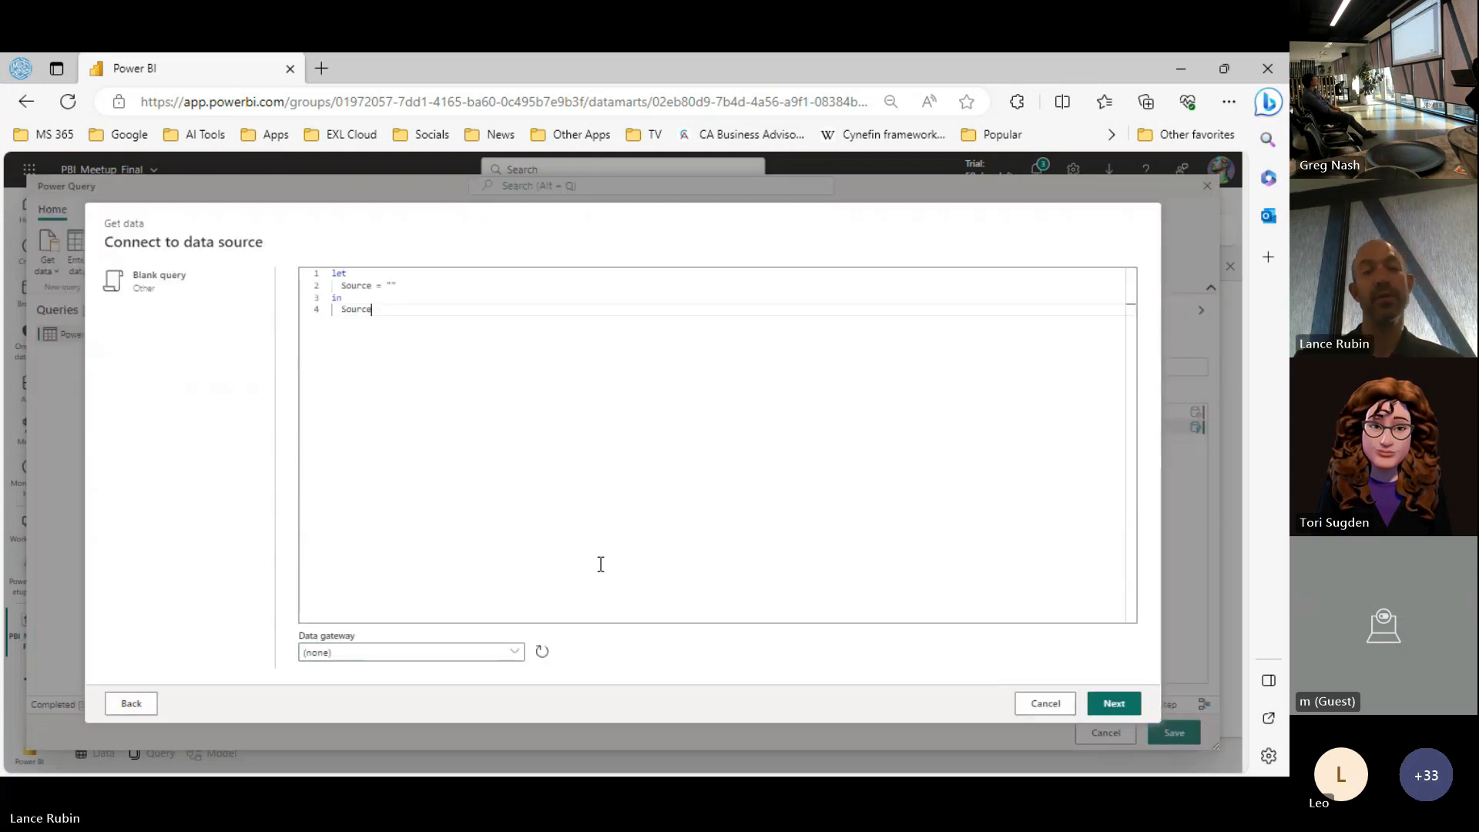
{"action": "key", "text": "alt+Tab"}
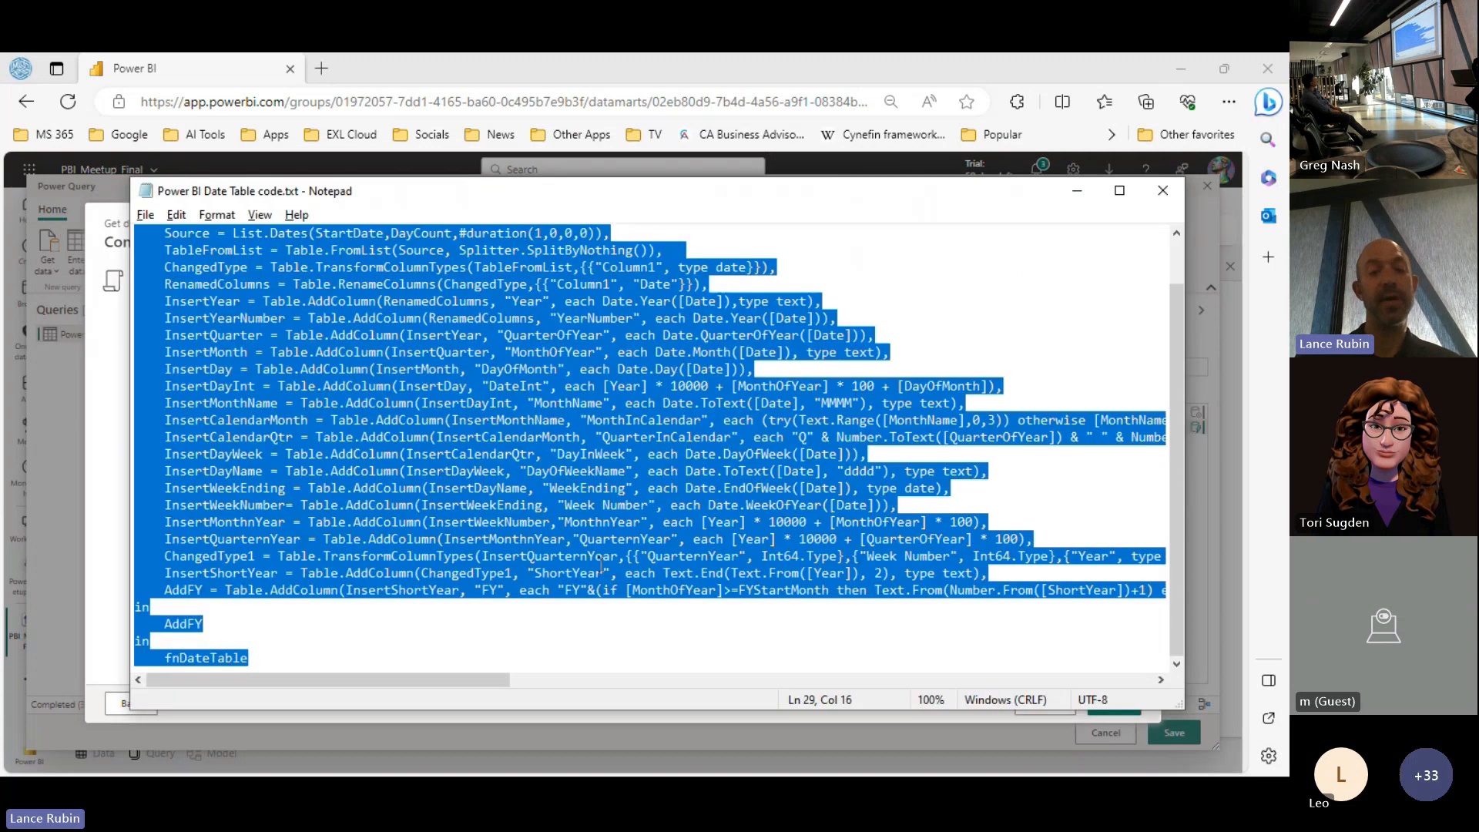
{"action": "key", "text": "alt+Tab"}
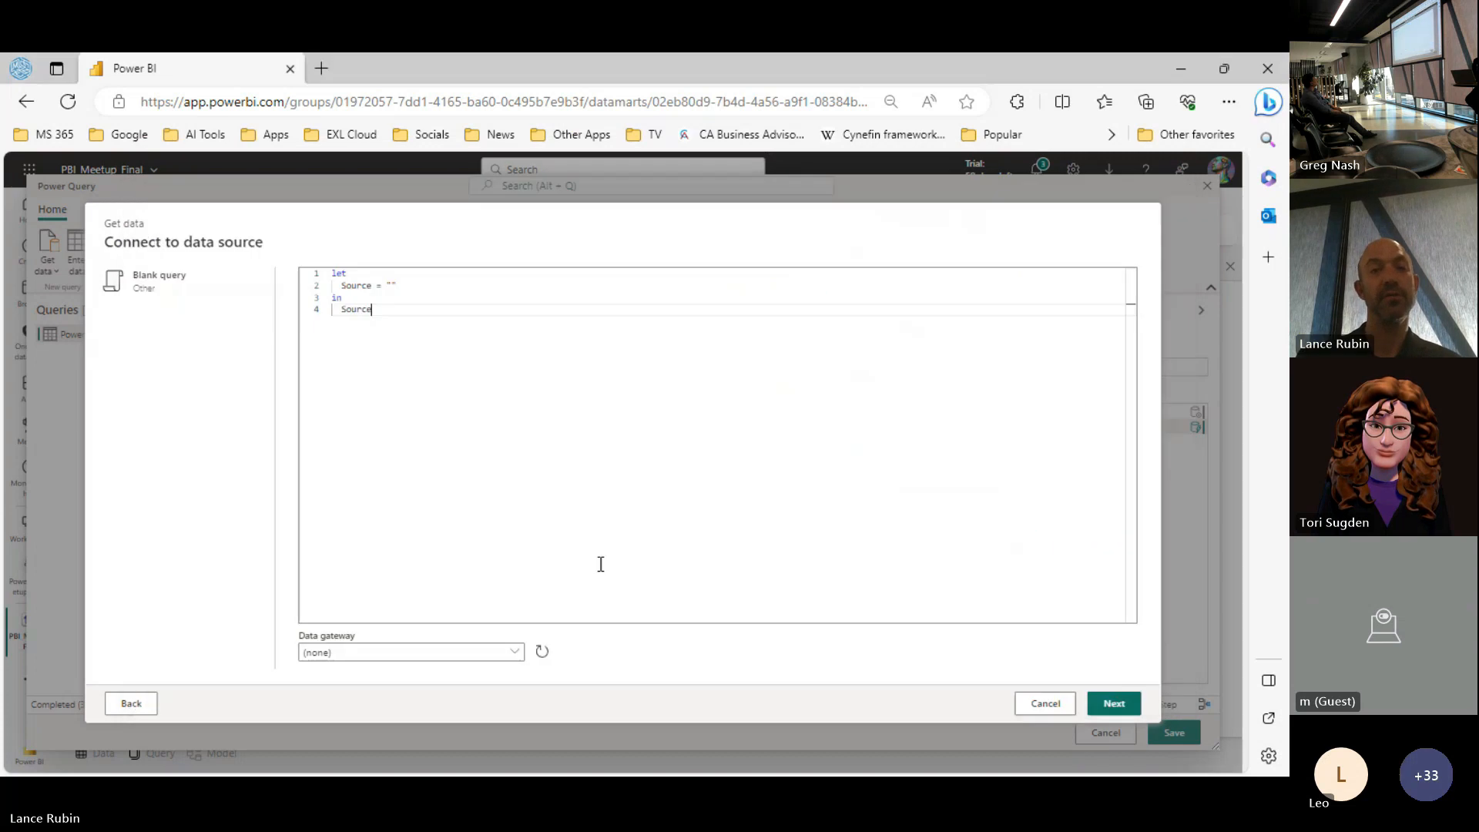
{"action": "left_click_drag", "start_coordinate": [346, 285], "coordinate": [286, 258]}
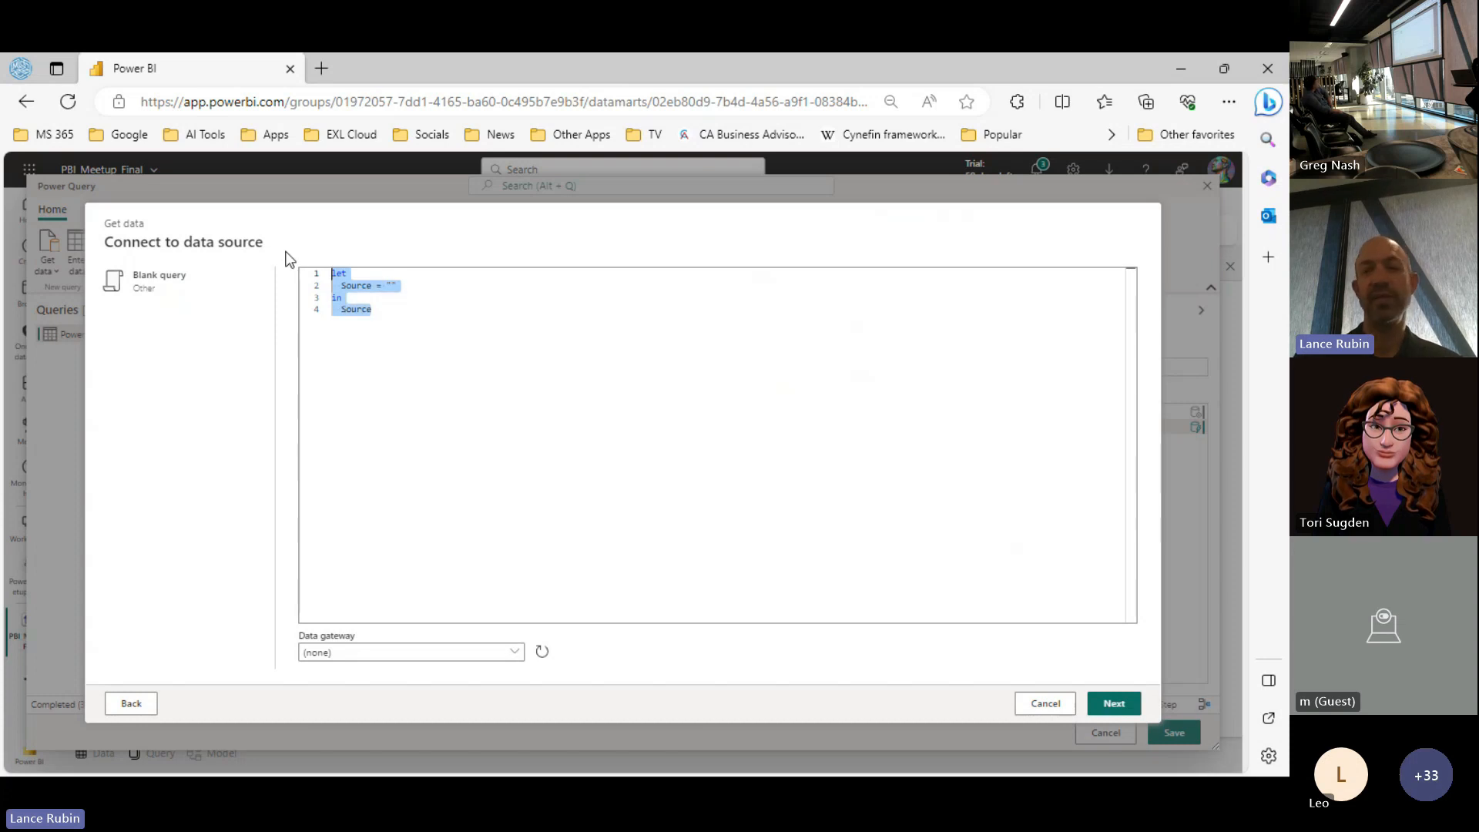
{"action": "key", "text": "Delete"}
{"action": "key", "text": "ctrl+v"}
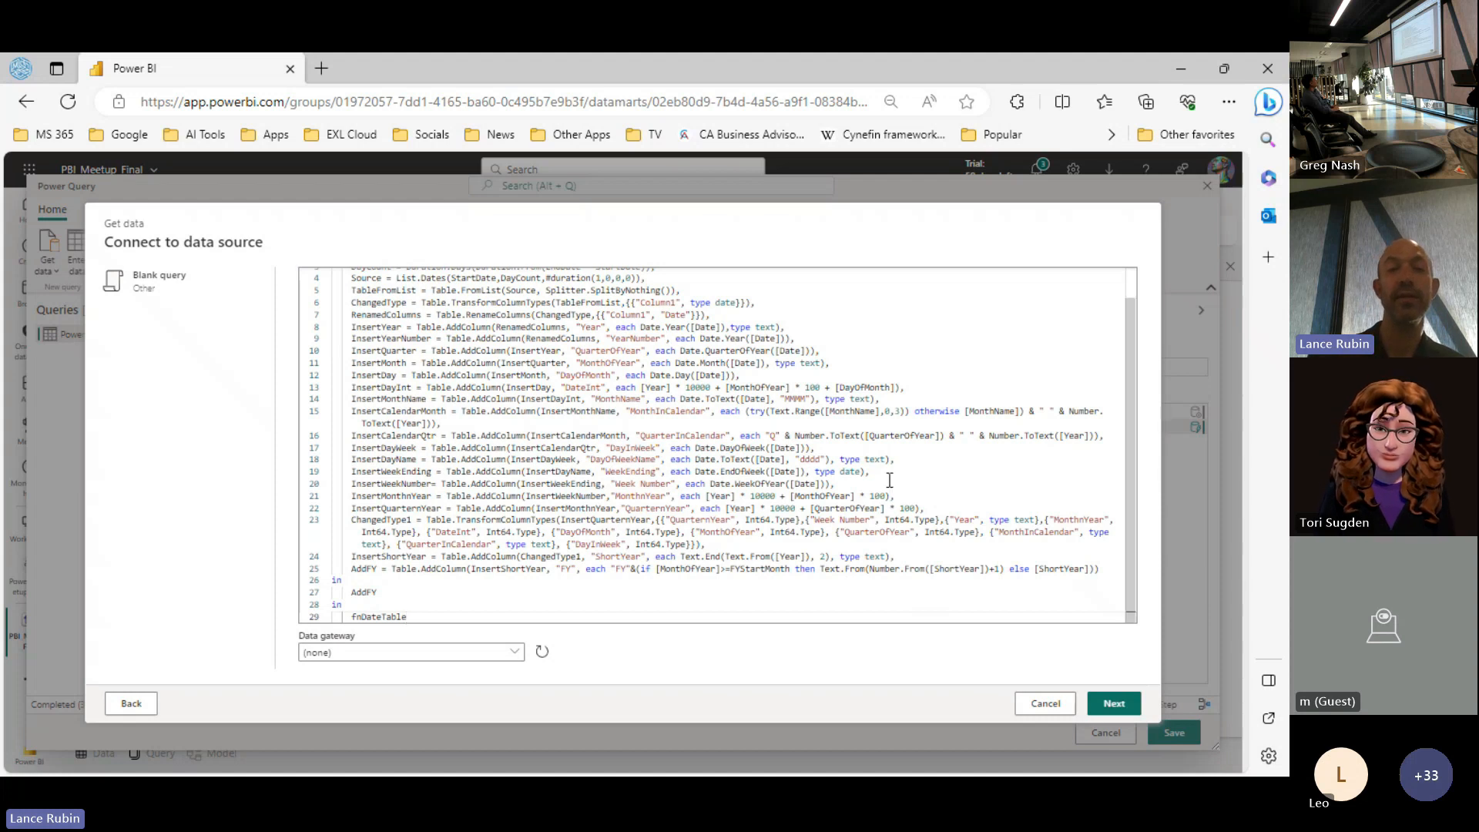
{"action": "left_click", "coordinate": [1109, 704]}
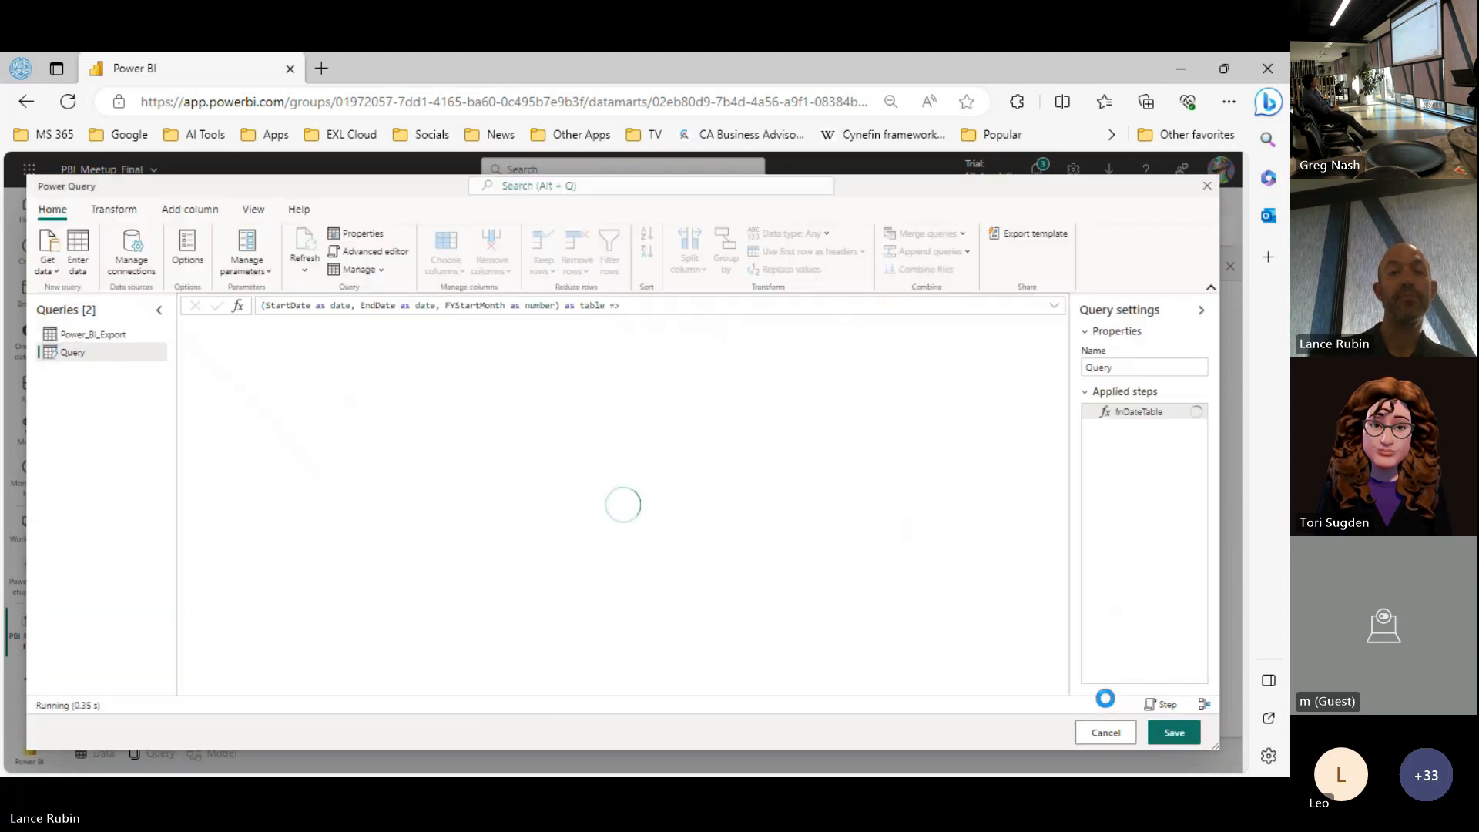
Step: Invoke the date table function with StartDate 01/01/2024, EndDate 01/01/2044 and FYStartMonth 7
{"action": "left_click", "coordinate": [371, 370]}
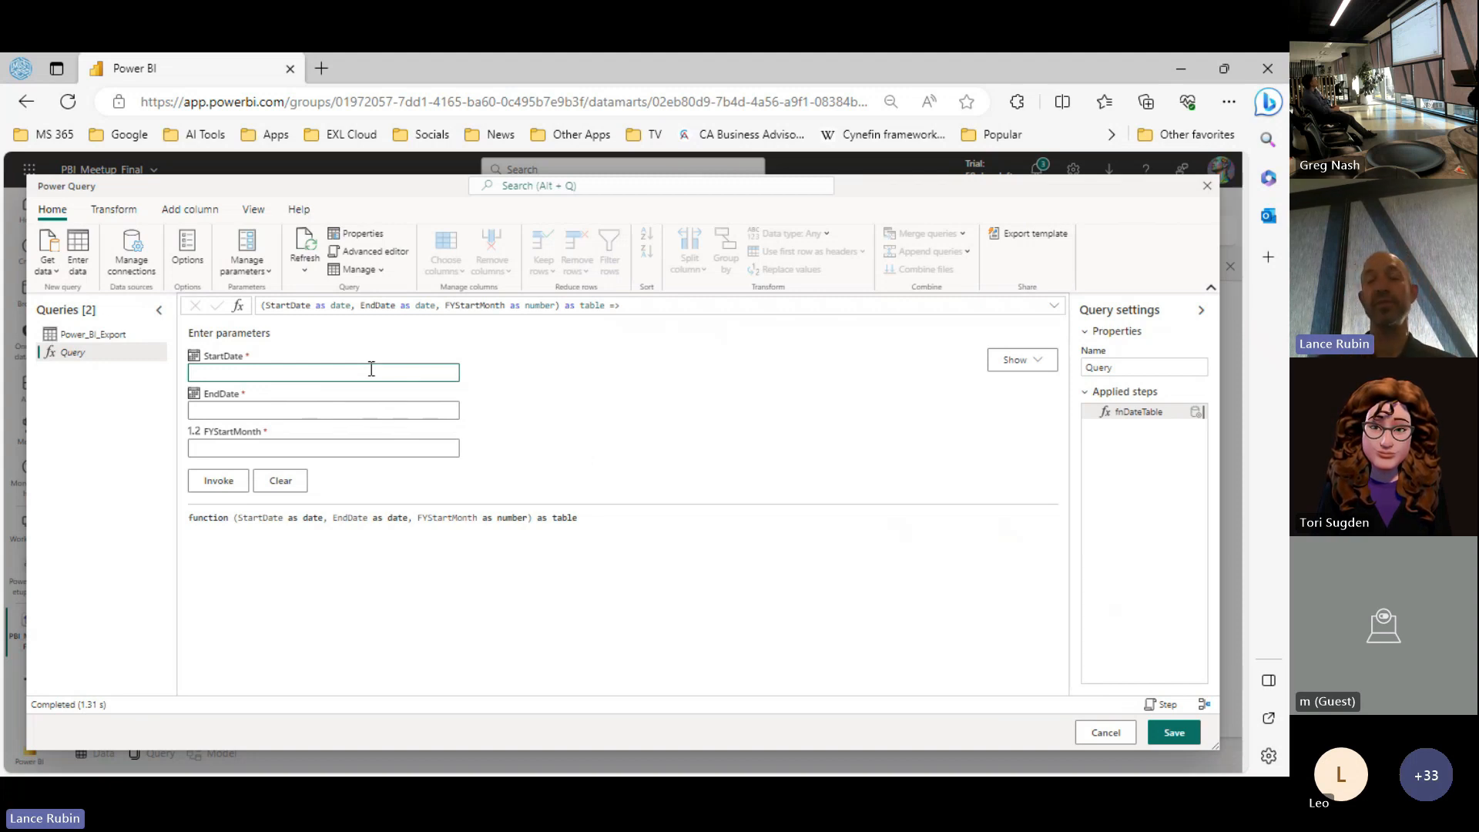
{"action": "type", "text": "01/0"}
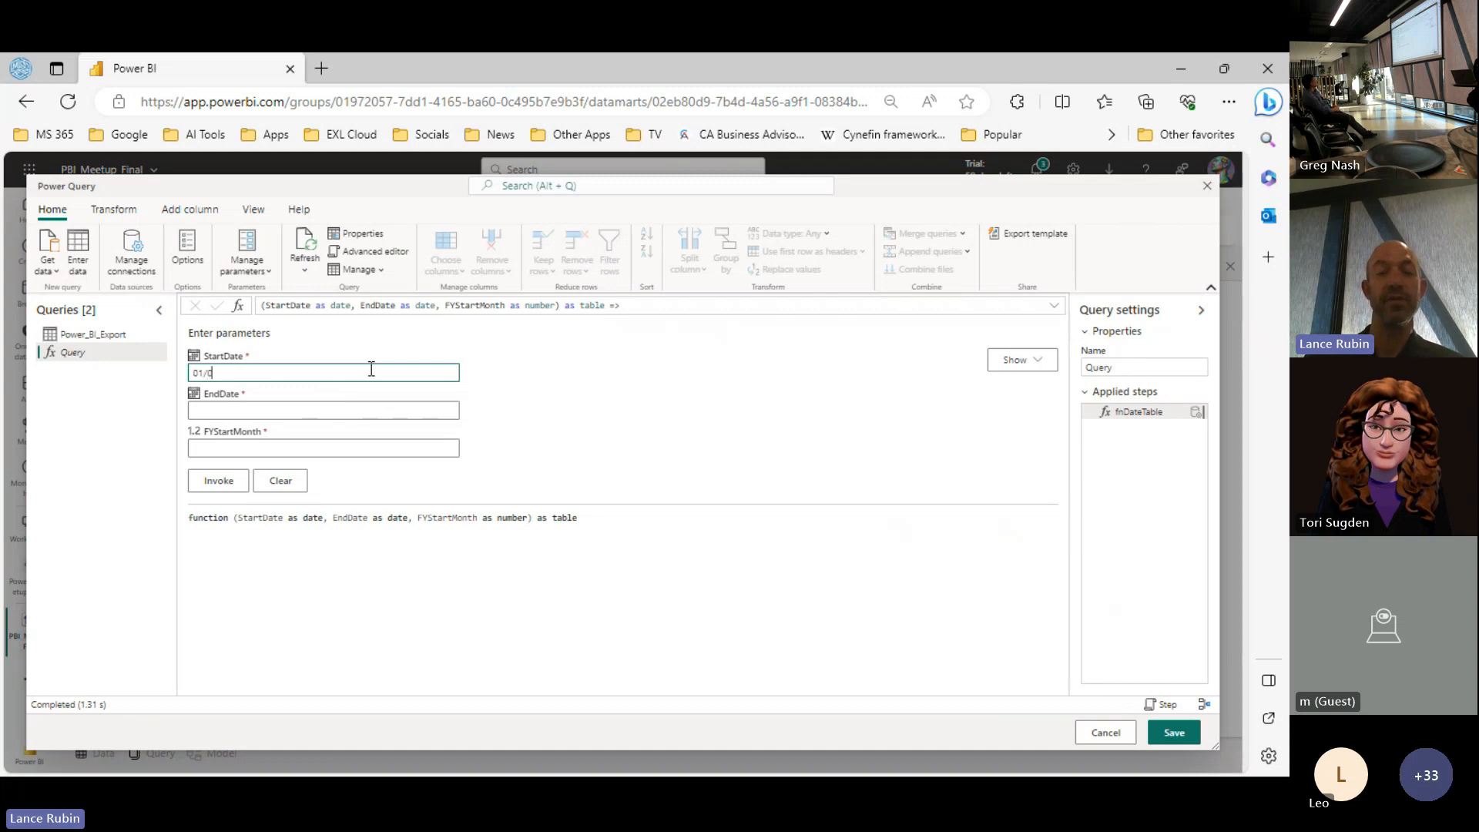
{"action": "type", "text": "1/2024"}
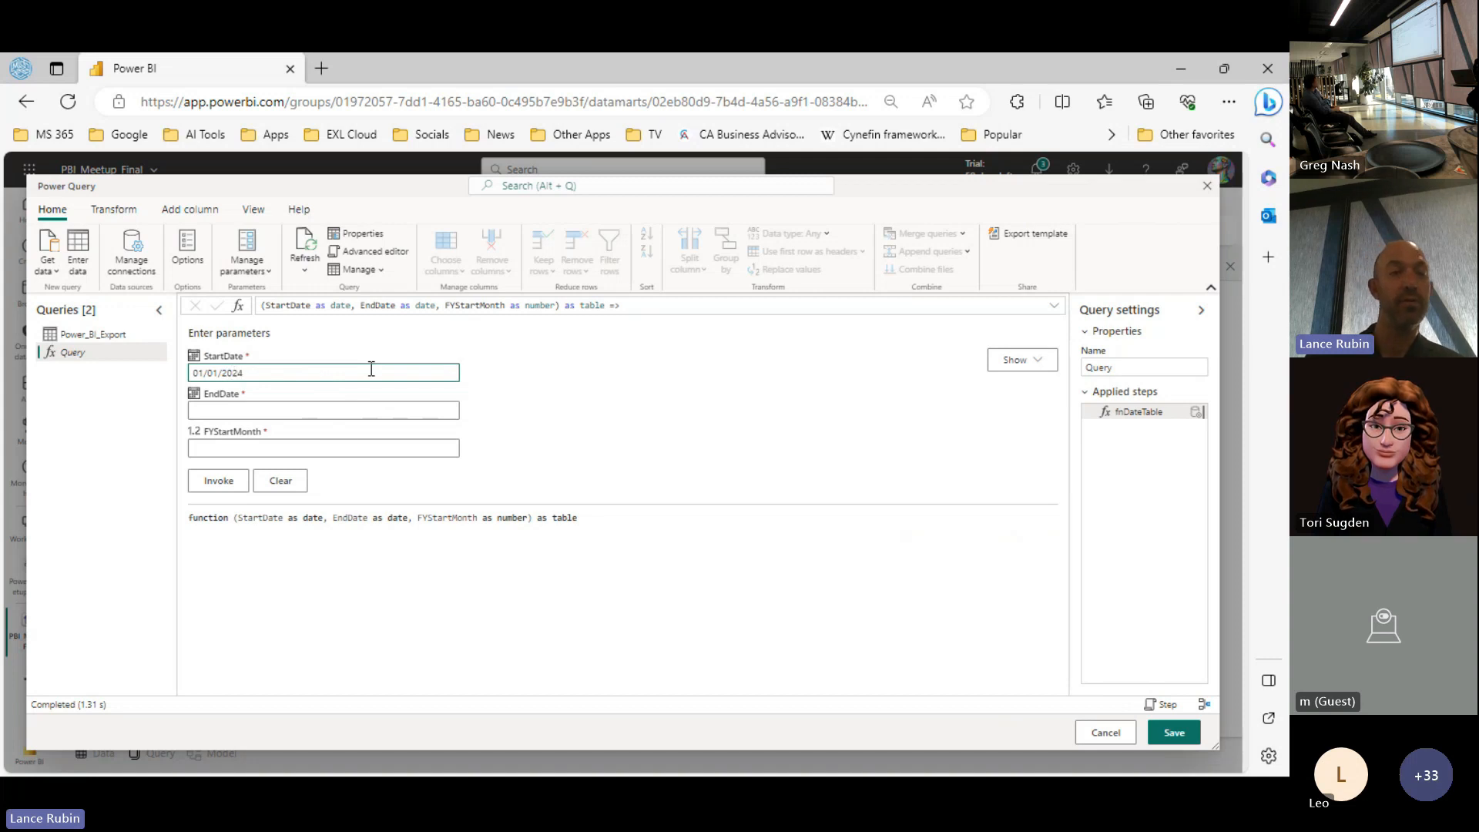
{"action": "left_click", "coordinate": [344, 411]}
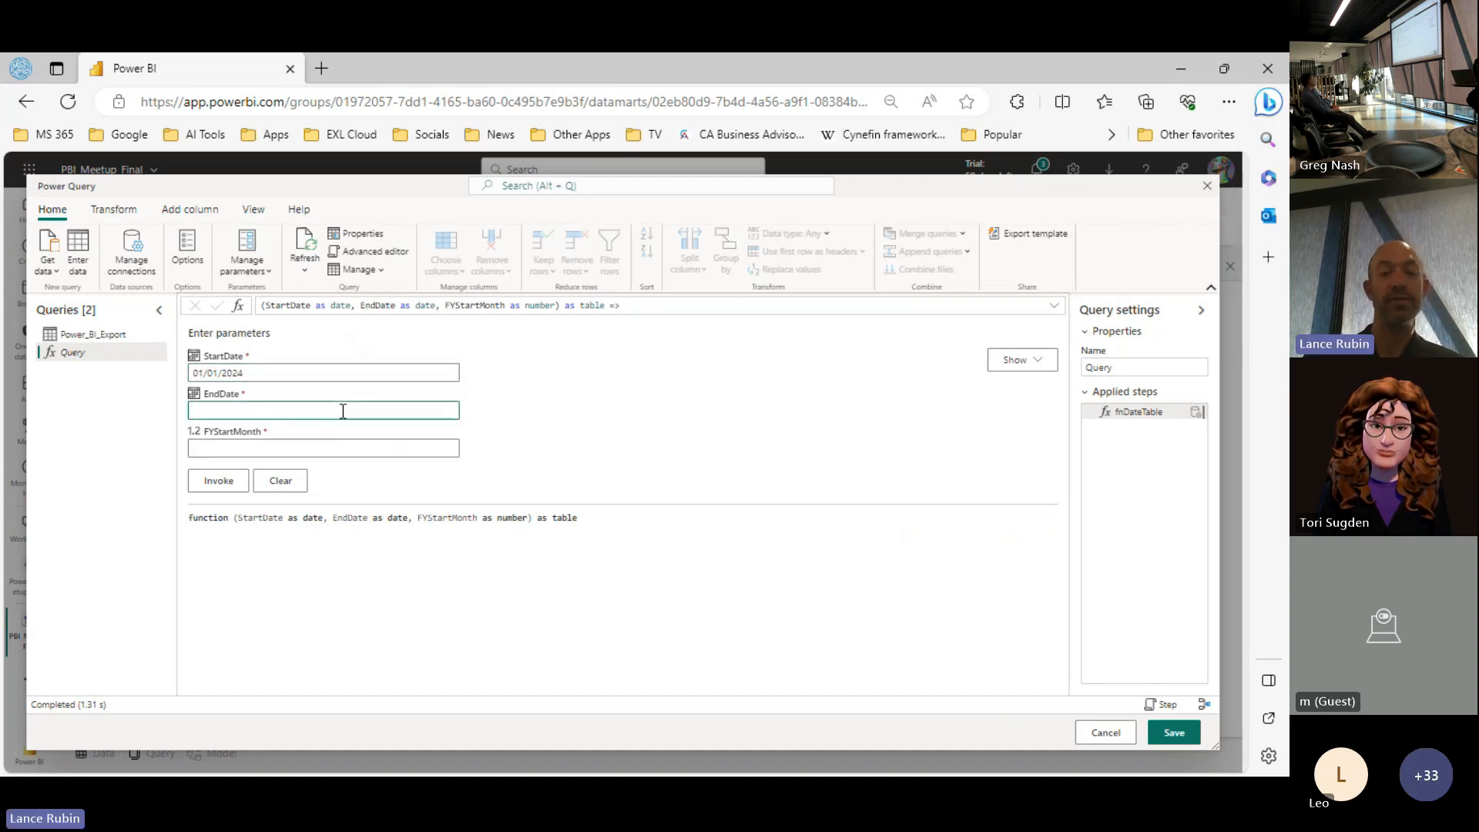
{"action": "type", "text": "01/01/2044"}
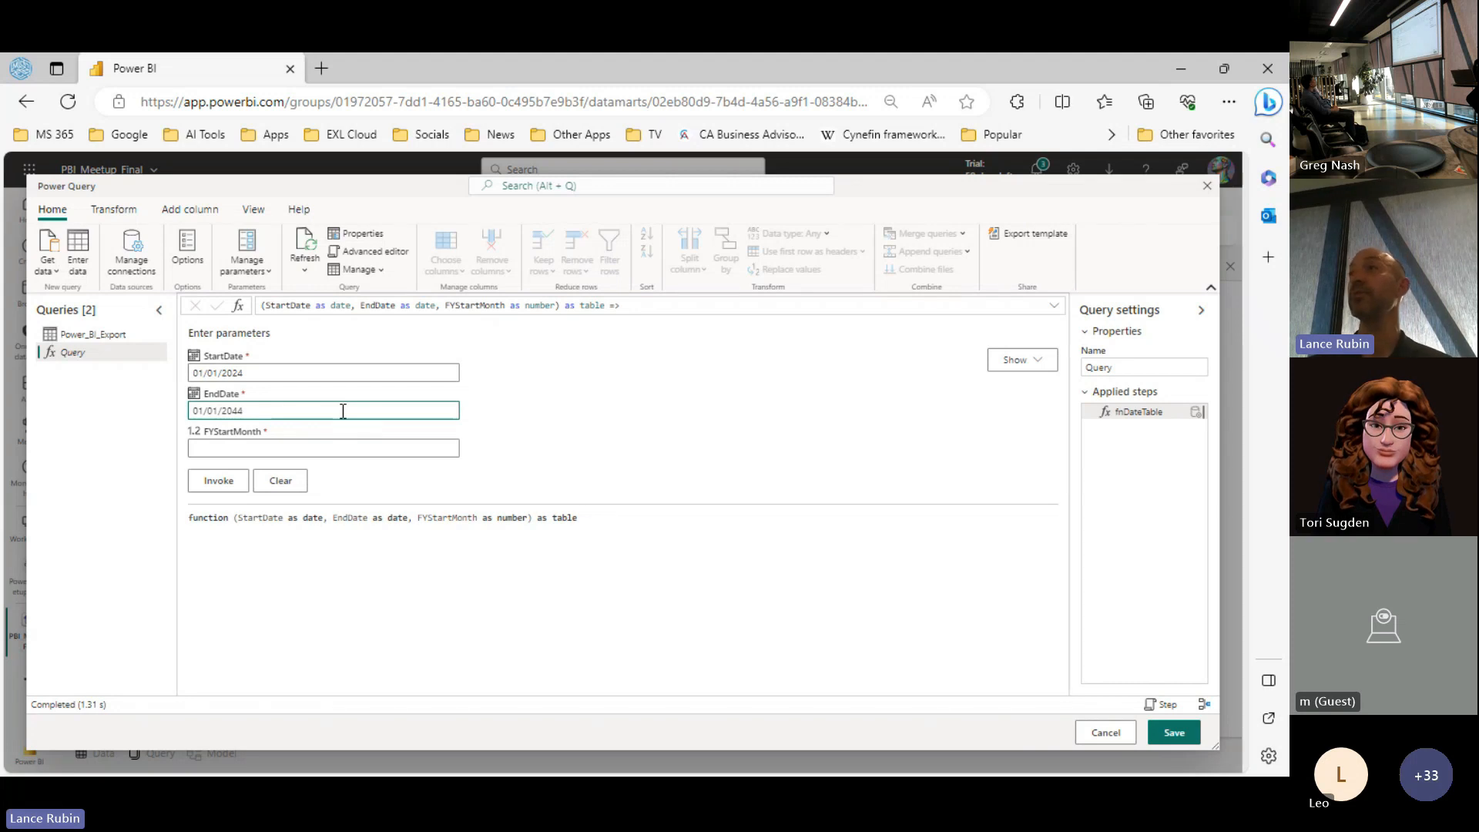
{"action": "left_click", "coordinate": [340, 449]}
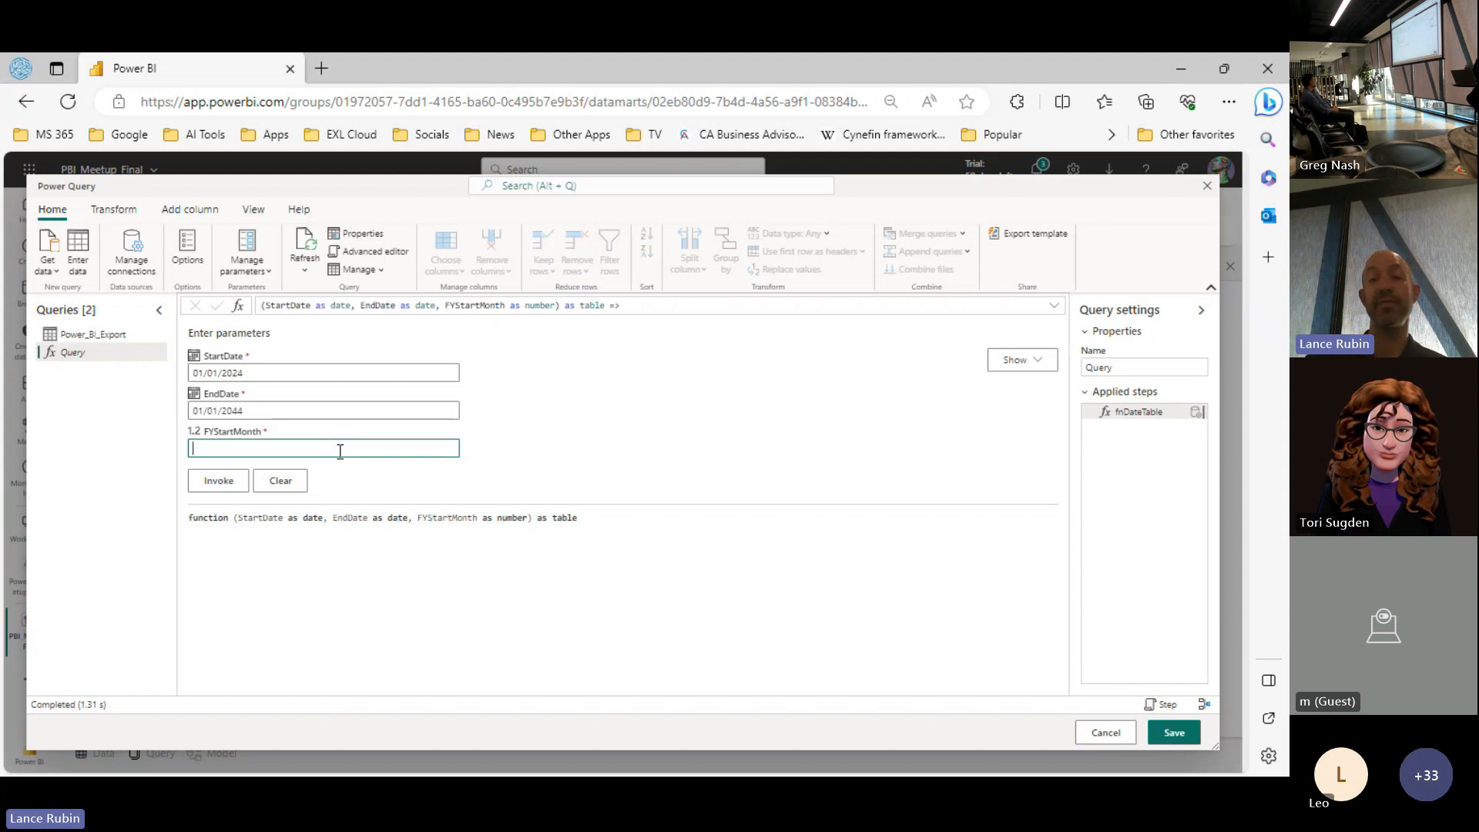
{"action": "type", "text": "7"}
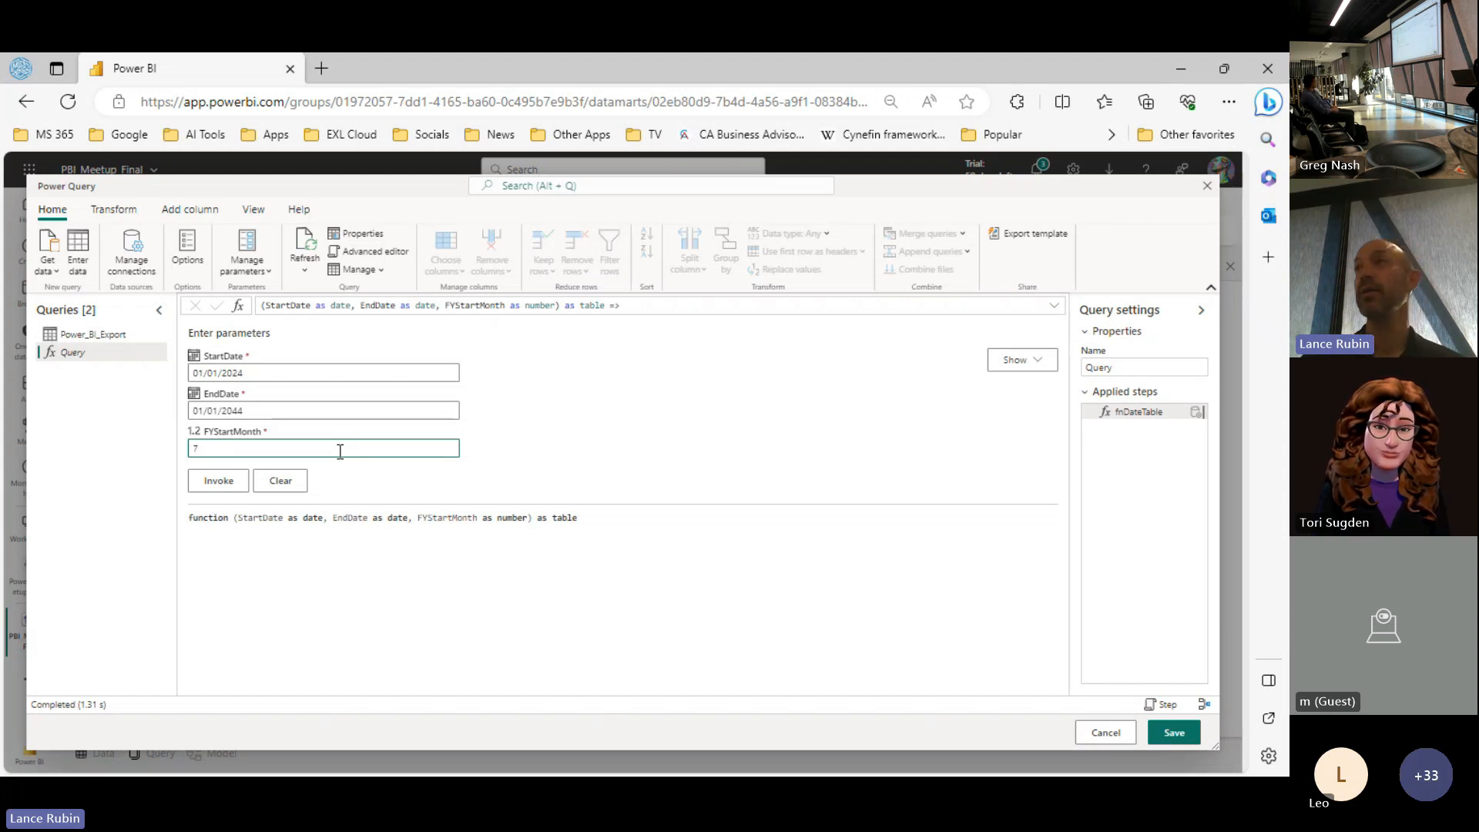
{"action": "left_click", "coordinate": [229, 481]}
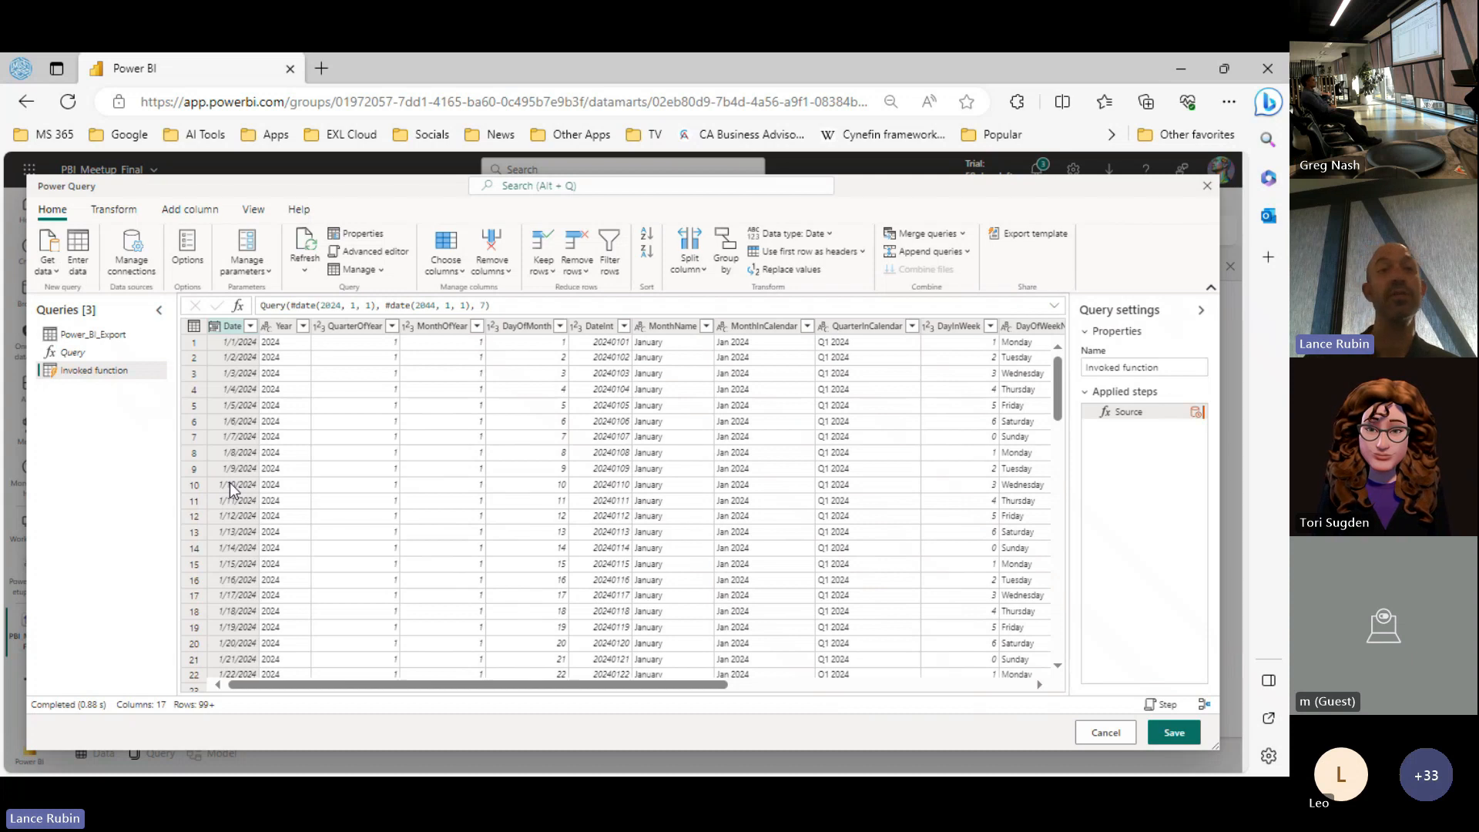
Step: Rename the invoked function query as Dates_Table and save the queries to load them into the datamart
{"action": "double_click", "coordinate": [110, 371]}
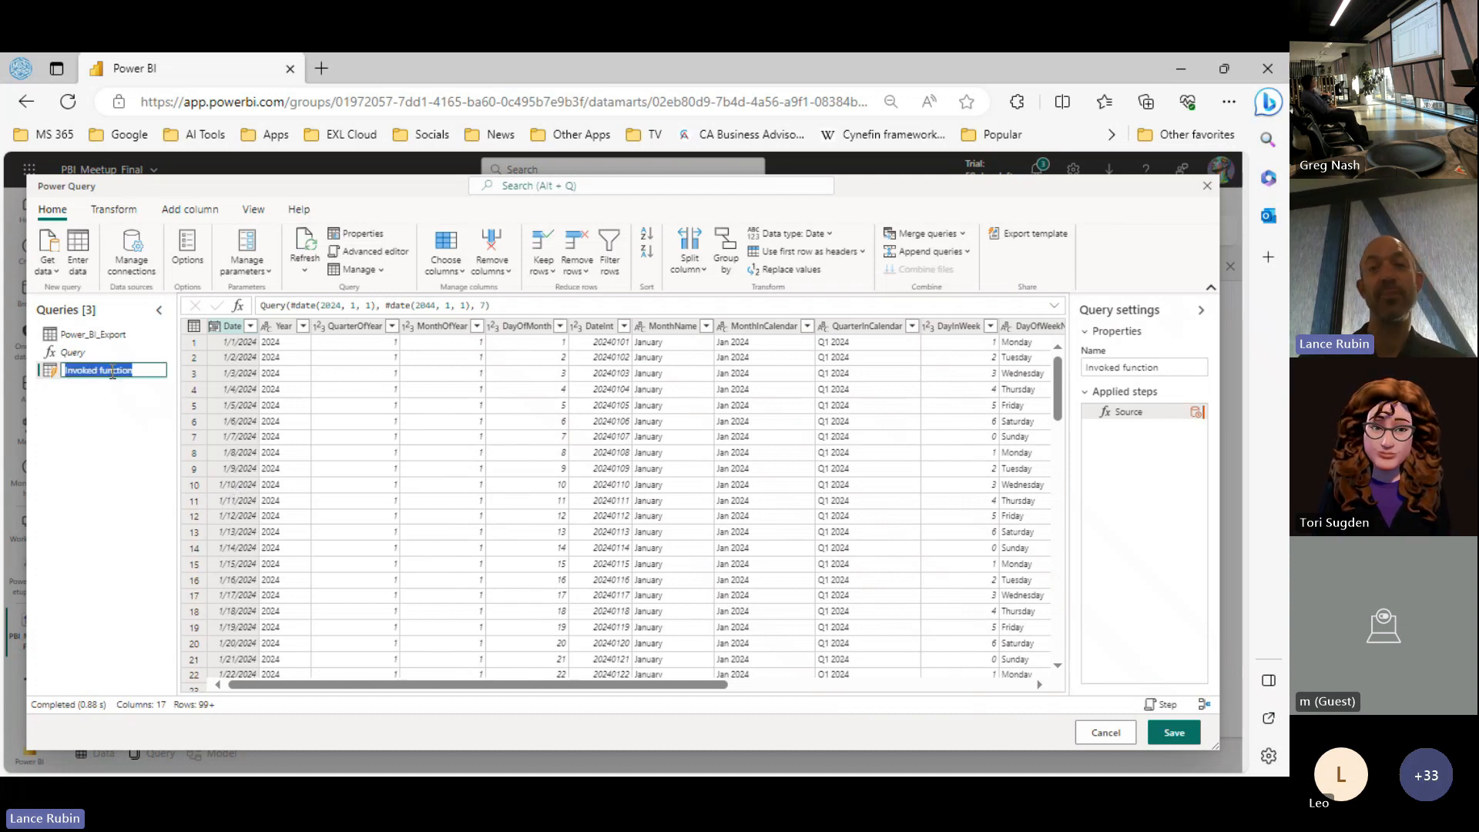
{"action": "type", "text": "Dates_Table"}
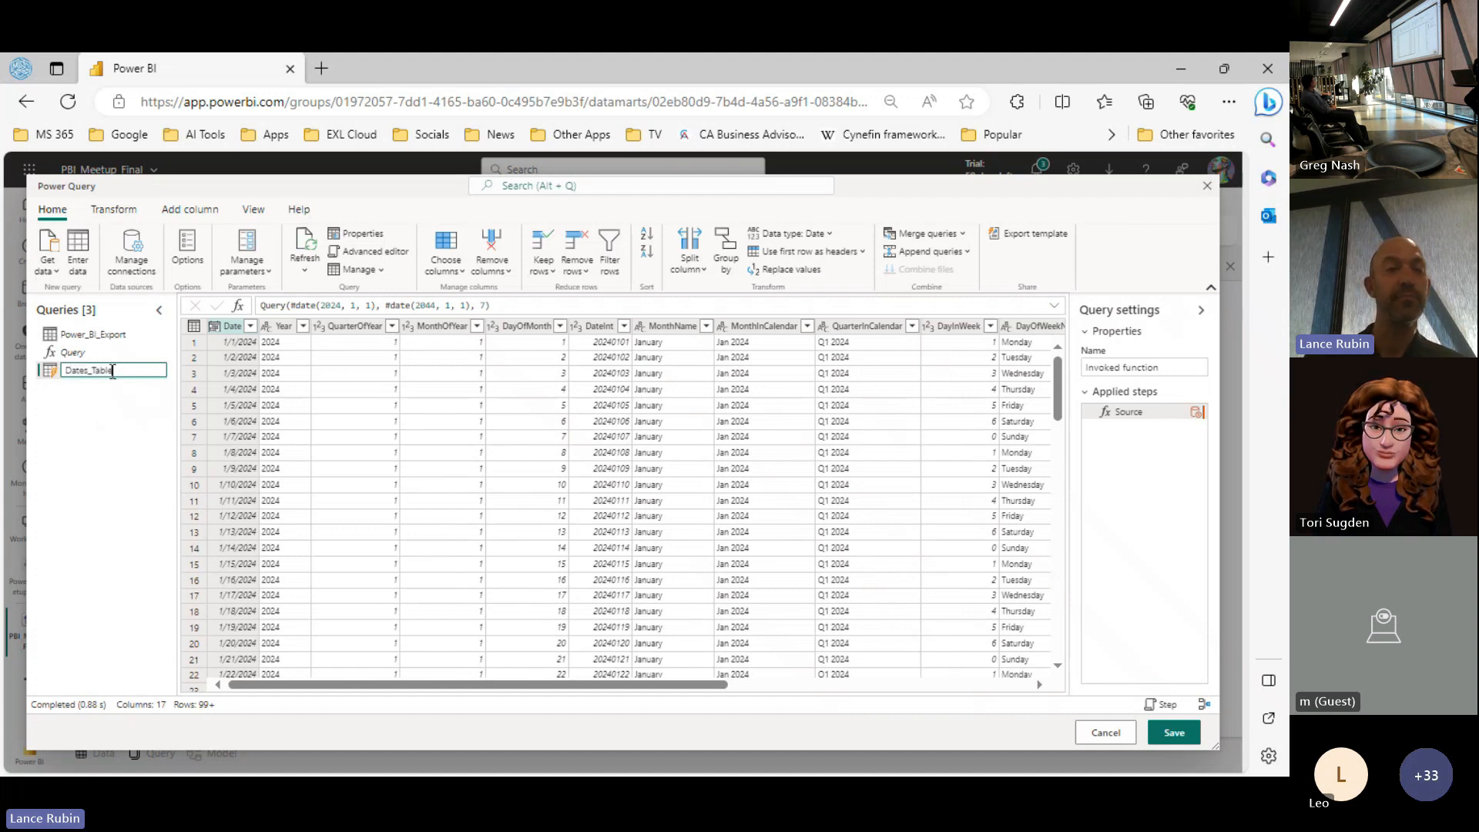
{"action": "left_click", "coordinate": [106, 369]}
{"action": "key", "text": "Escape"}
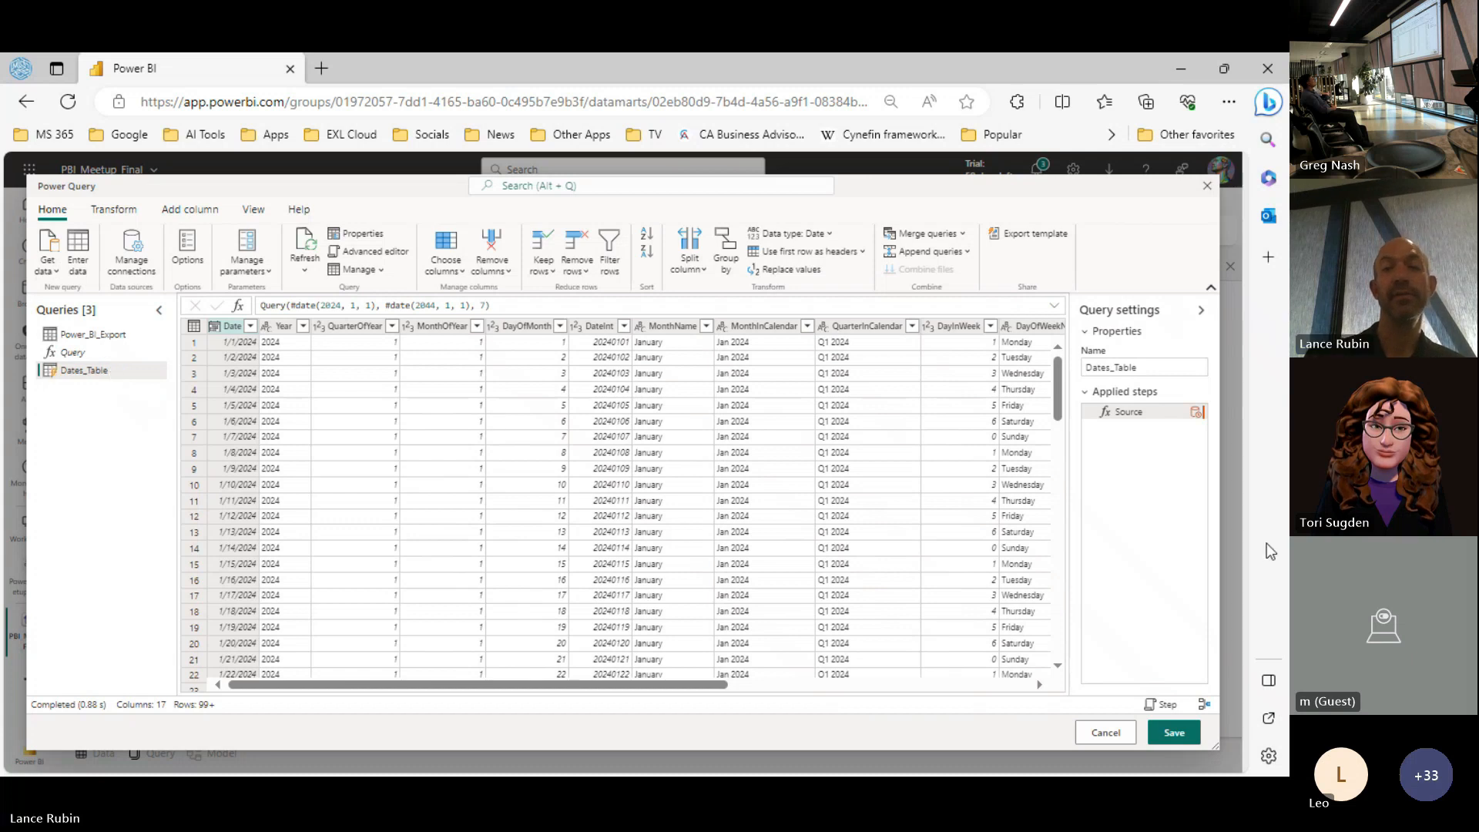
{"action": "left_click", "coordinate": [1175, 733]}
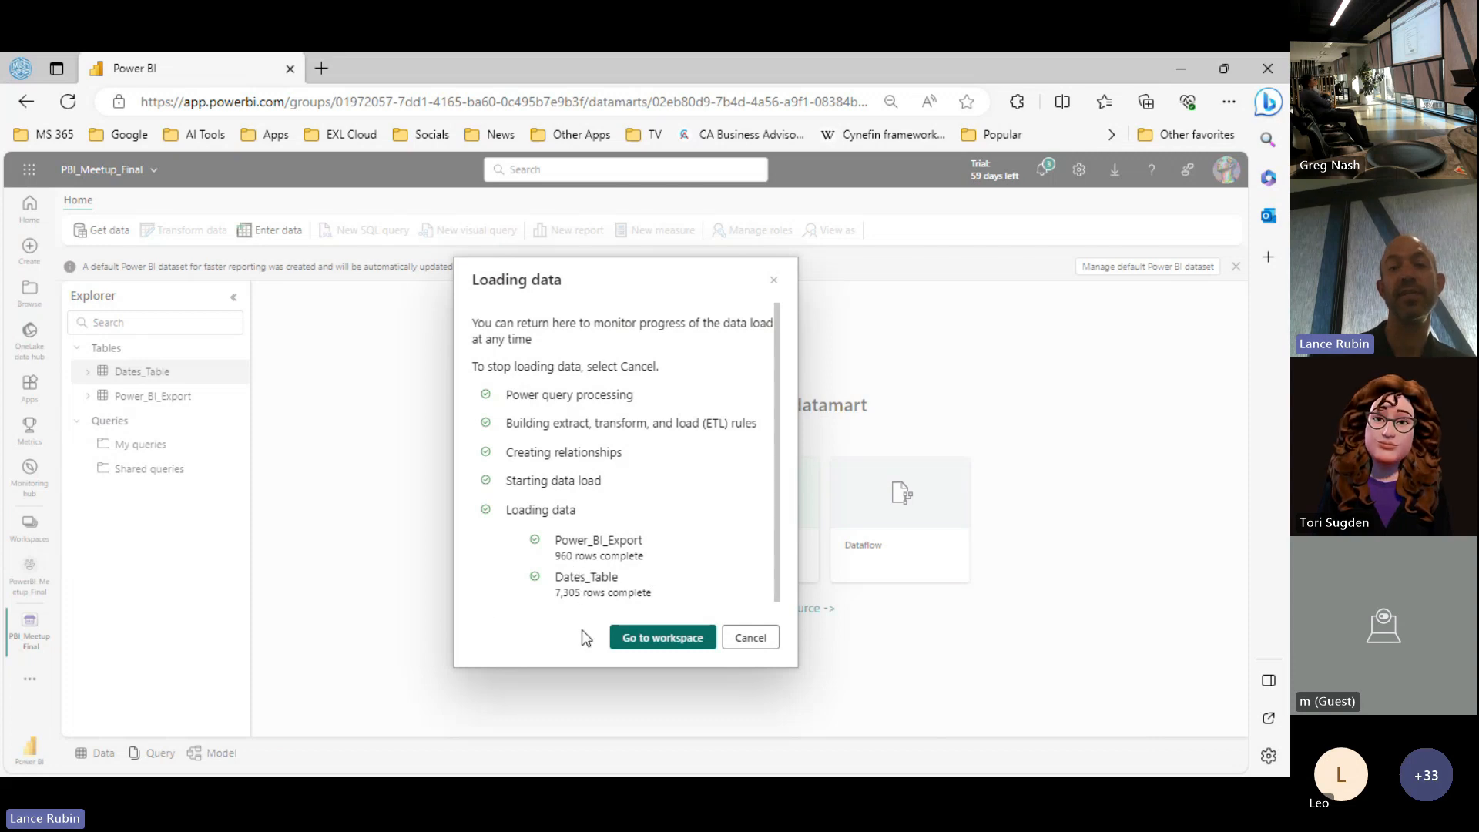
{"action": "left_click", "coordinate": [647, 644]}
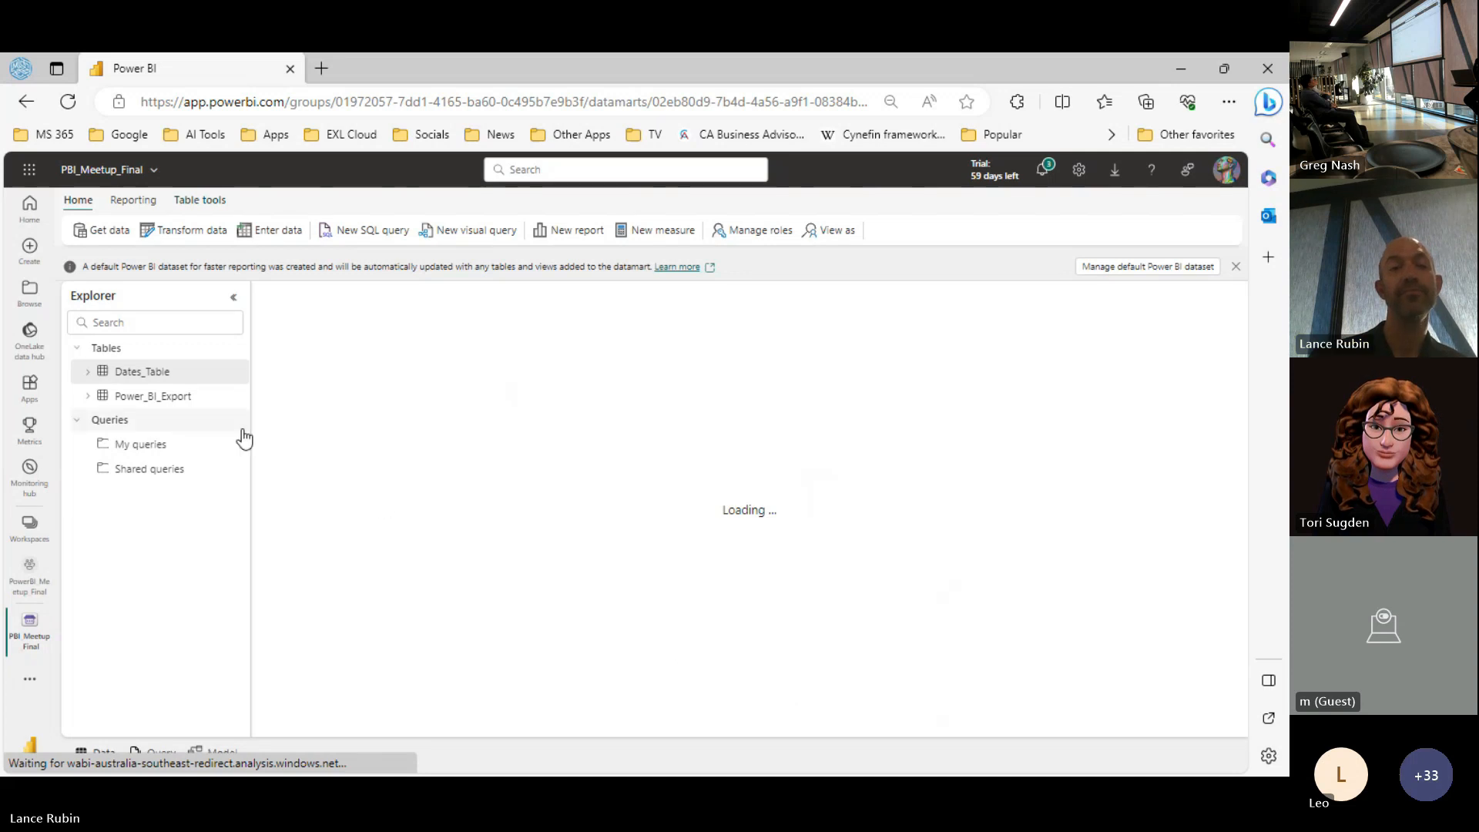
Step: View the loaded Power_BI_Export table data and look at the datamart's security role options without creating a role
{"action": "left_click", "coordinate": [177, 405]}
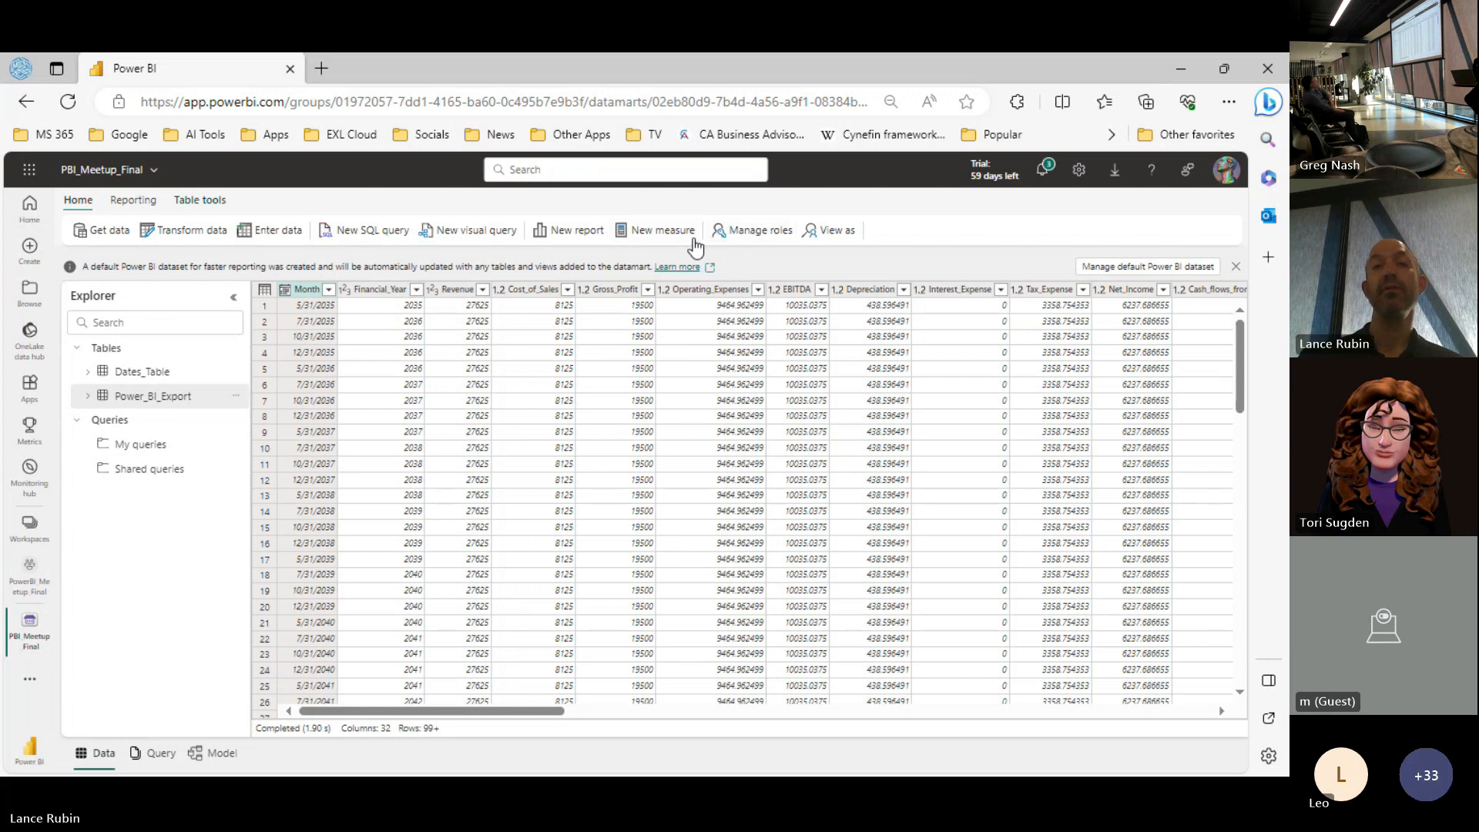
{"action": "left_click", "coordinate": [760, 231]}
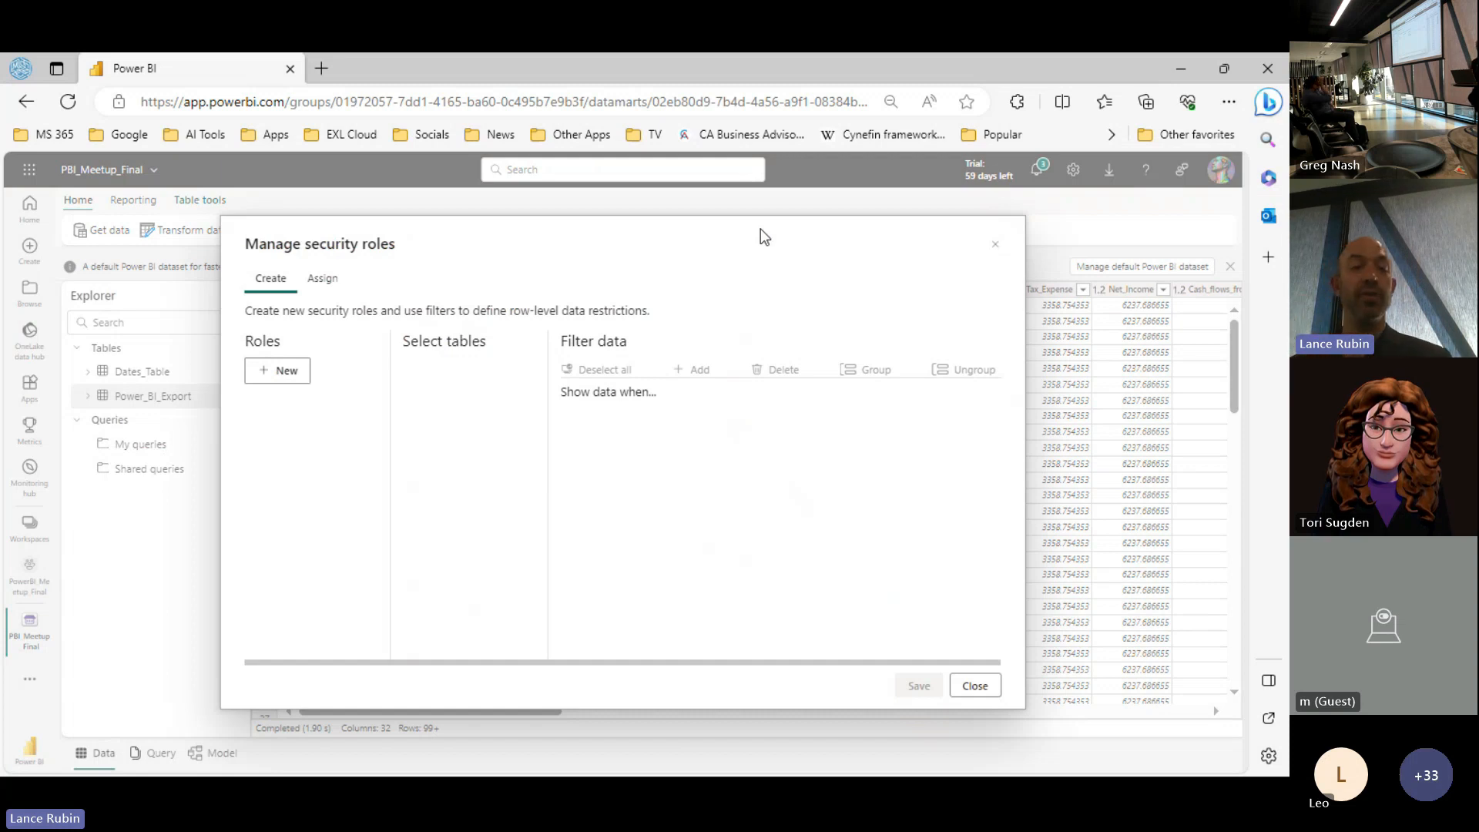
{"action": "key", "text": "Escape"}
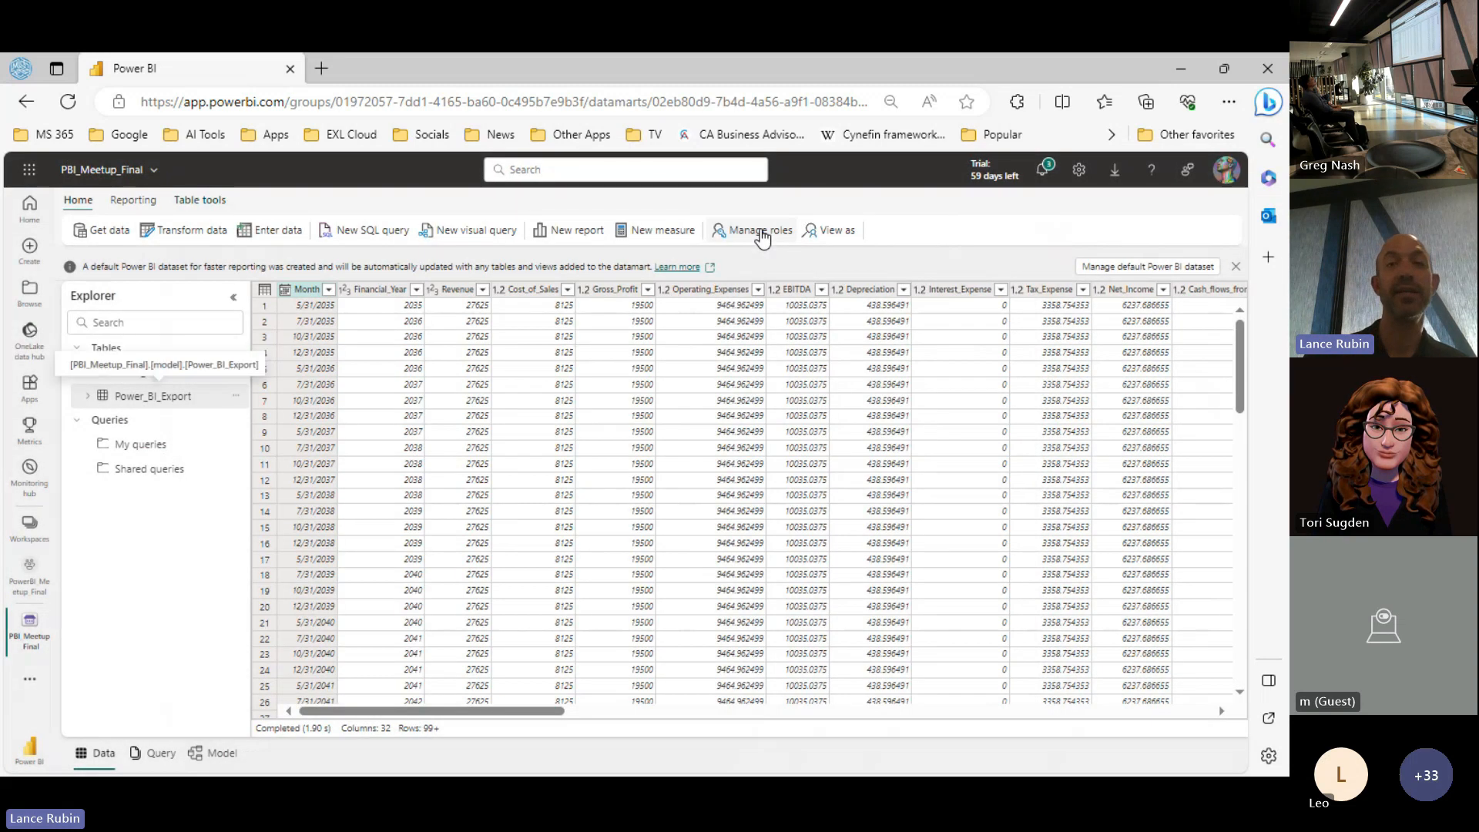
{"action": "left_click", "coordinate": [825, 234]}
{"action": "left_click", "coordinate": [697, 626]}
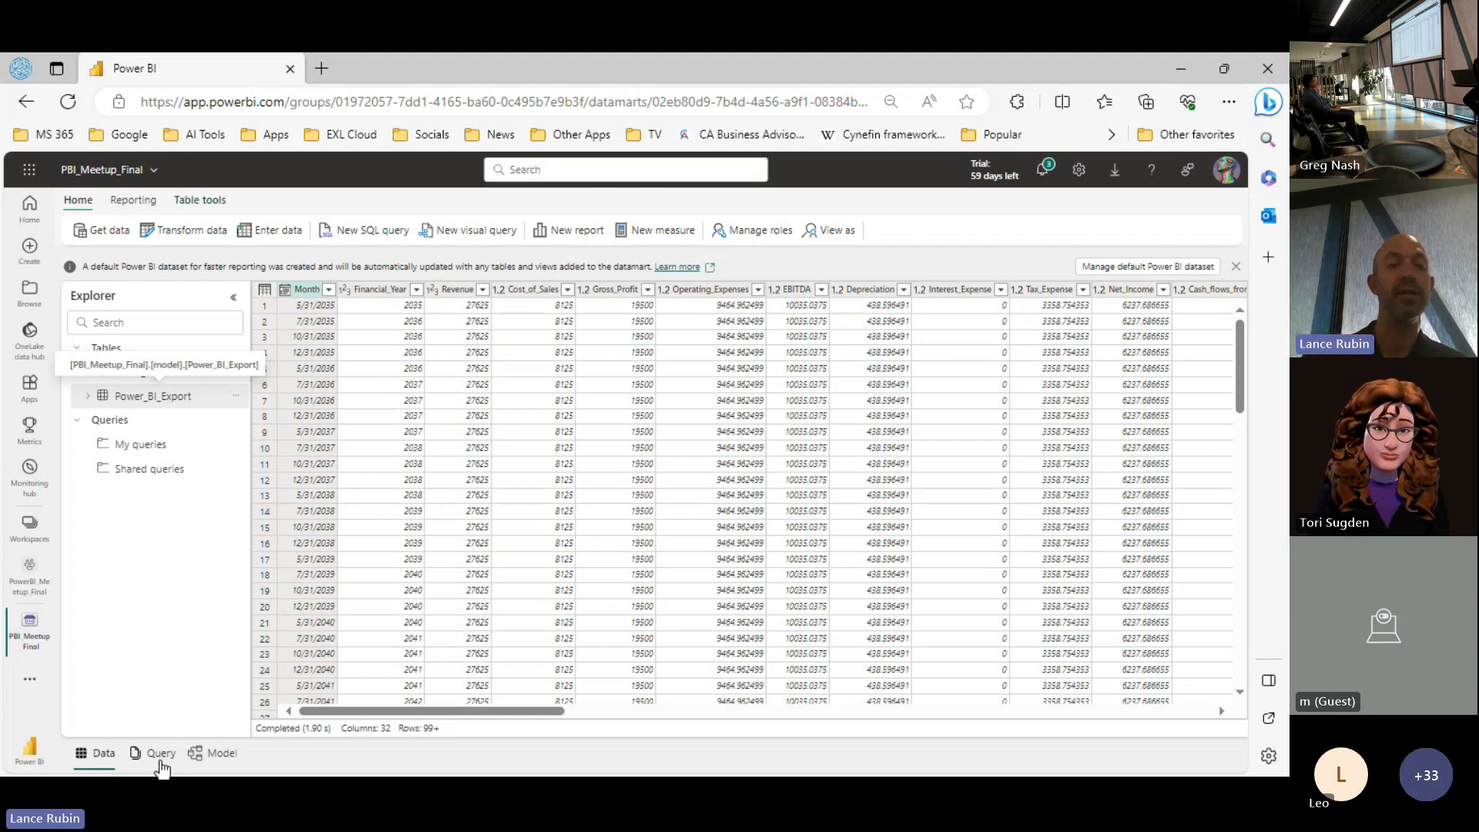
Step: In the datamart's model, start a relationship from Power_BI_Export's Month column to Dates_Table's Date column
{"action": "left_click", "coordinate": [203, 758]}
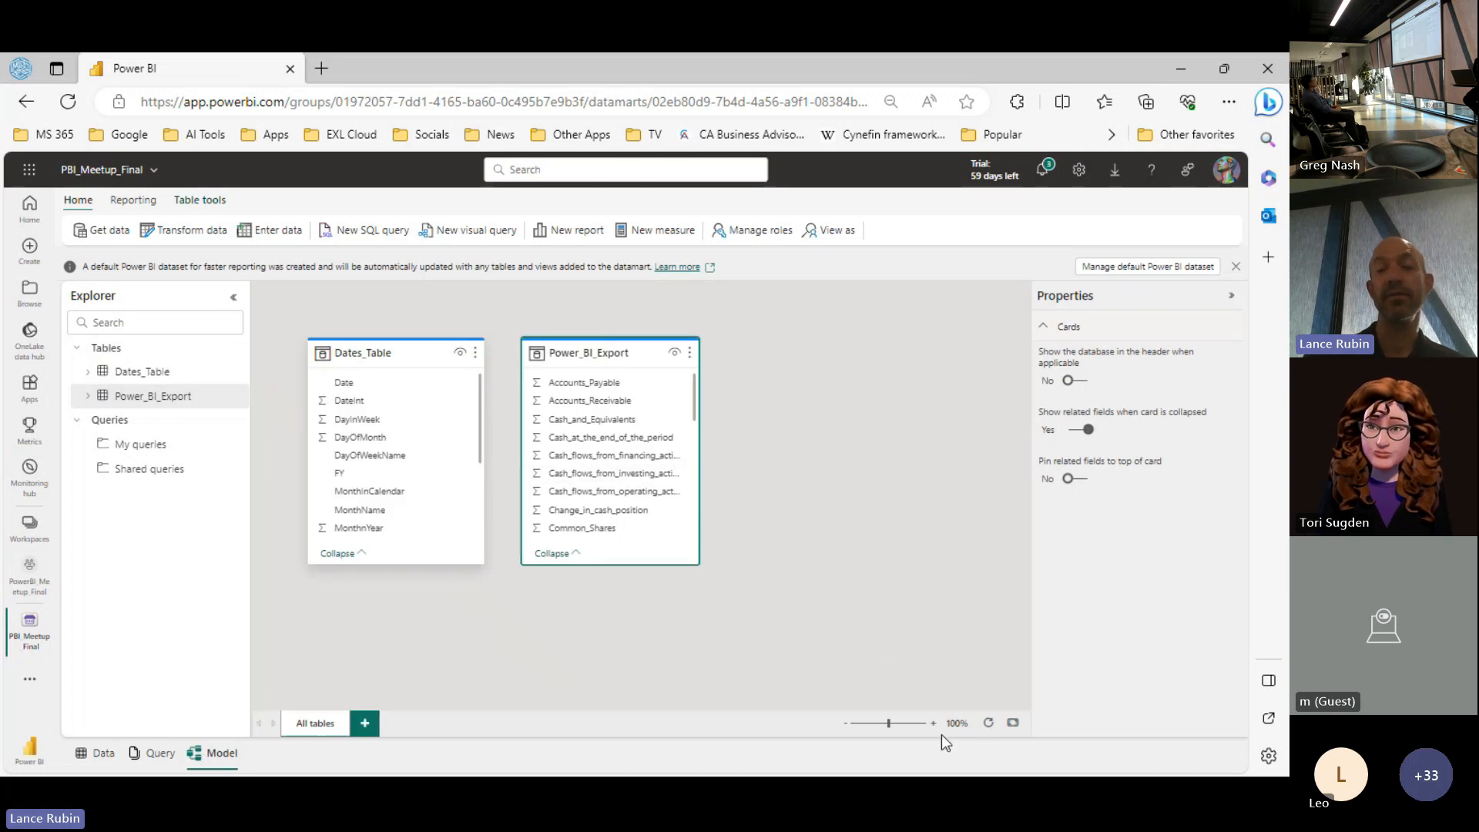
{"action": "left_click", "coordinate": [931, 724]}
{"action": "left_click", "coordinate": [931, 724]}
{"action": "left_click", "coordinate": [932, 724]}
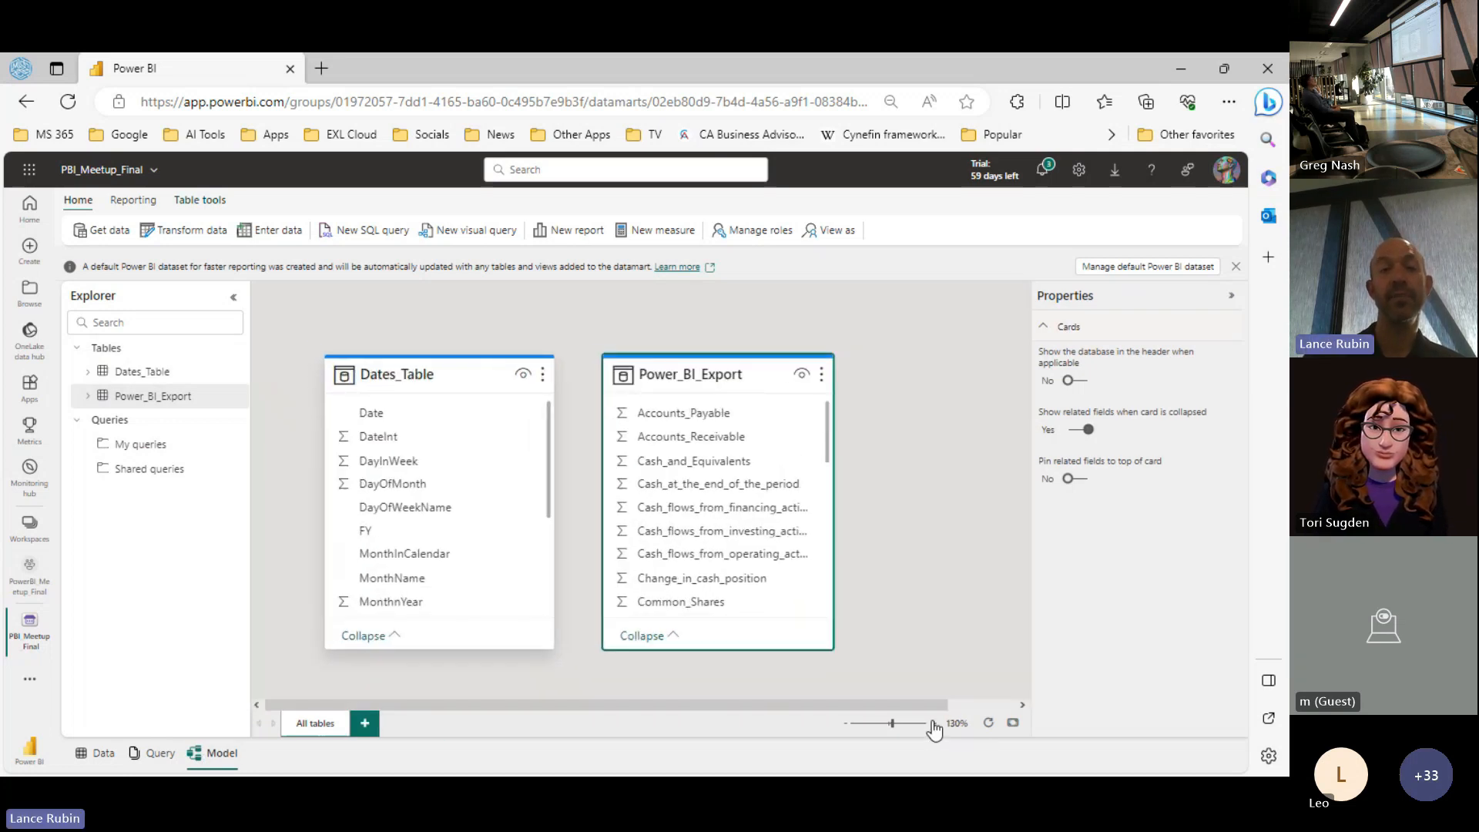
{"action": "left_click", "coordinate": [933, 724]}
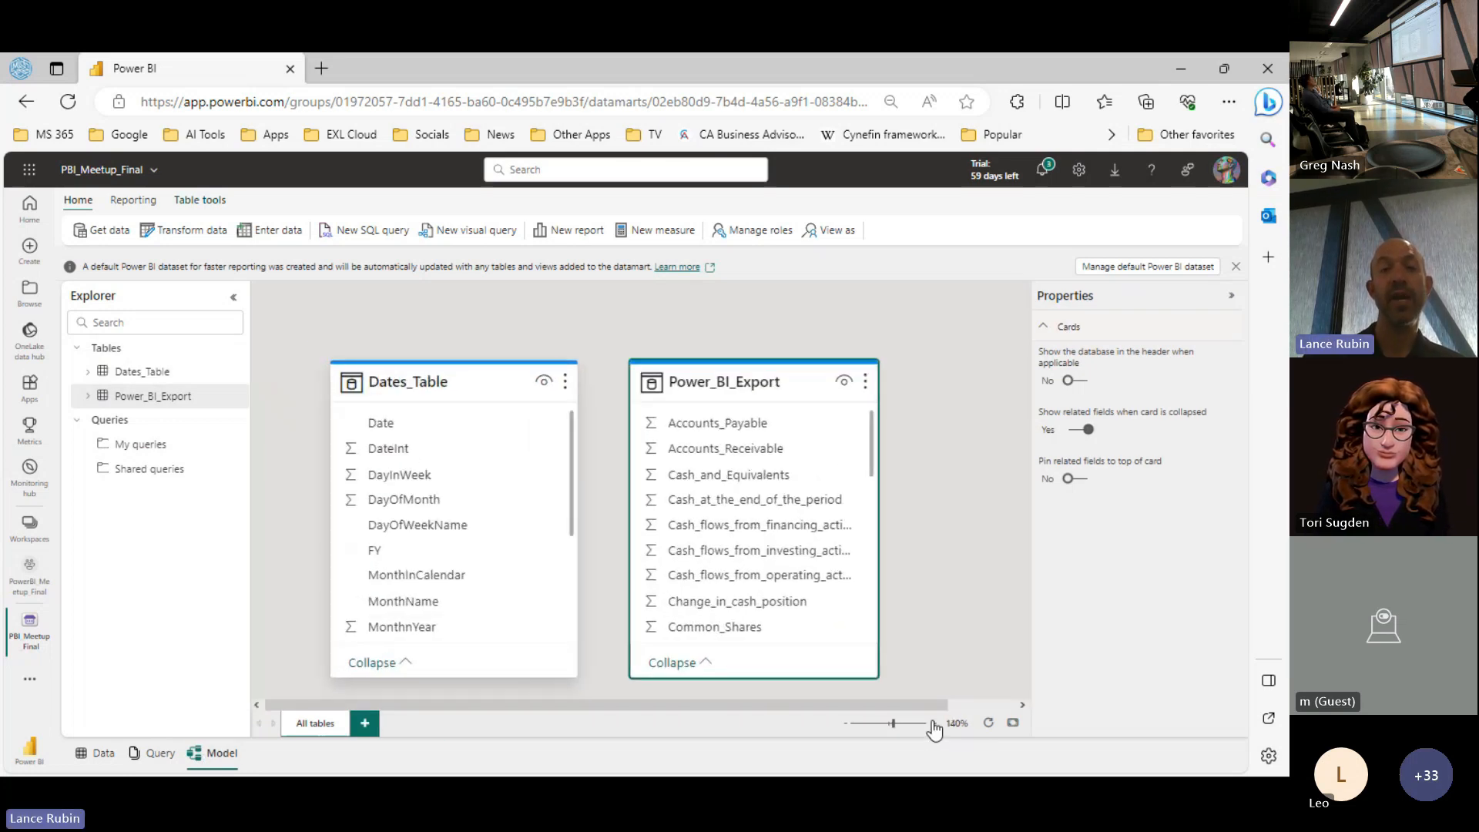
{"action": "left_click", "coordinate": [410, 424]}
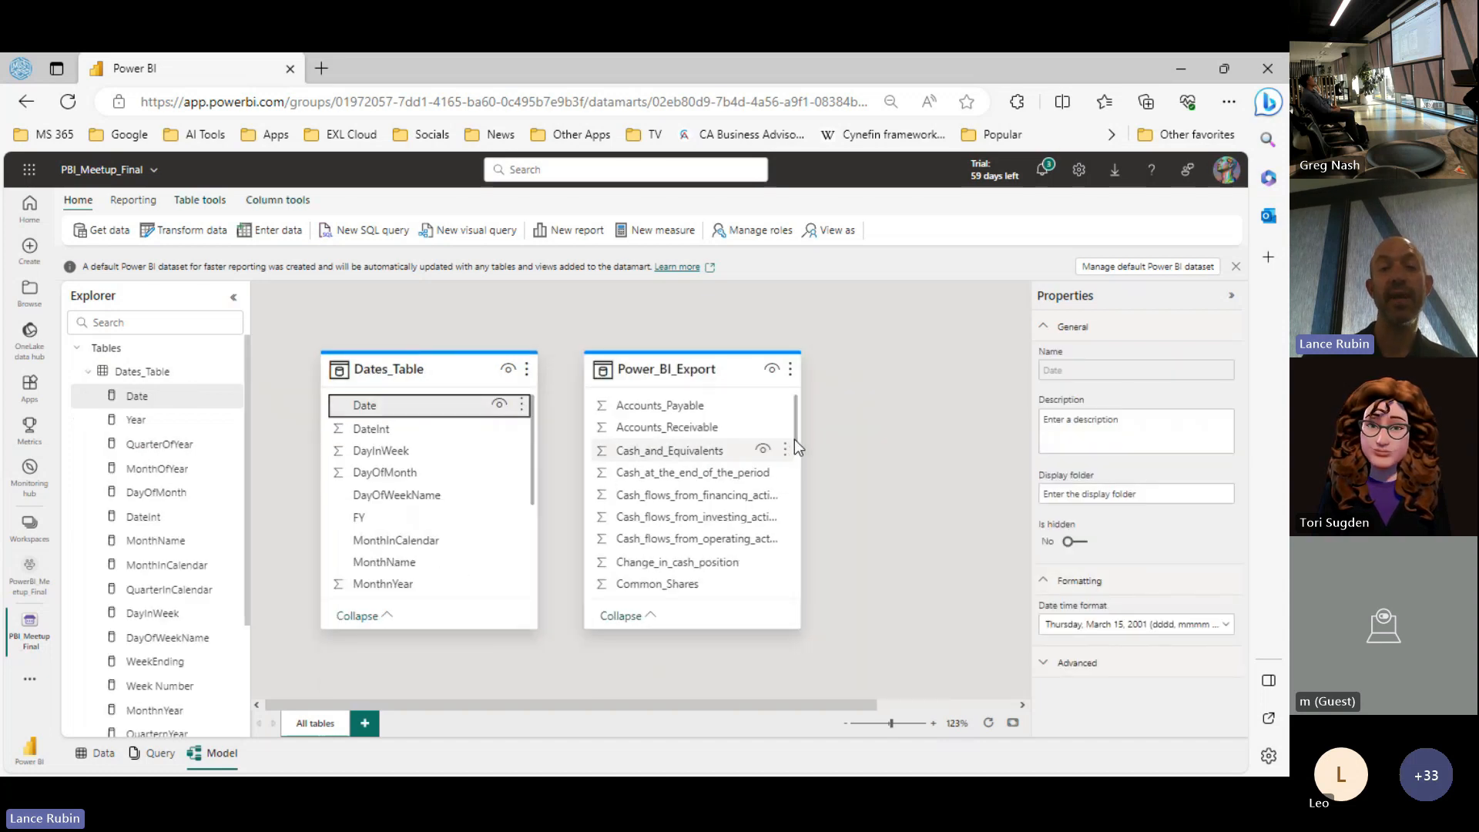
{"action": "left_click_drag", "start_coordinate": [797, 439], "coordinate": [808, 535]}
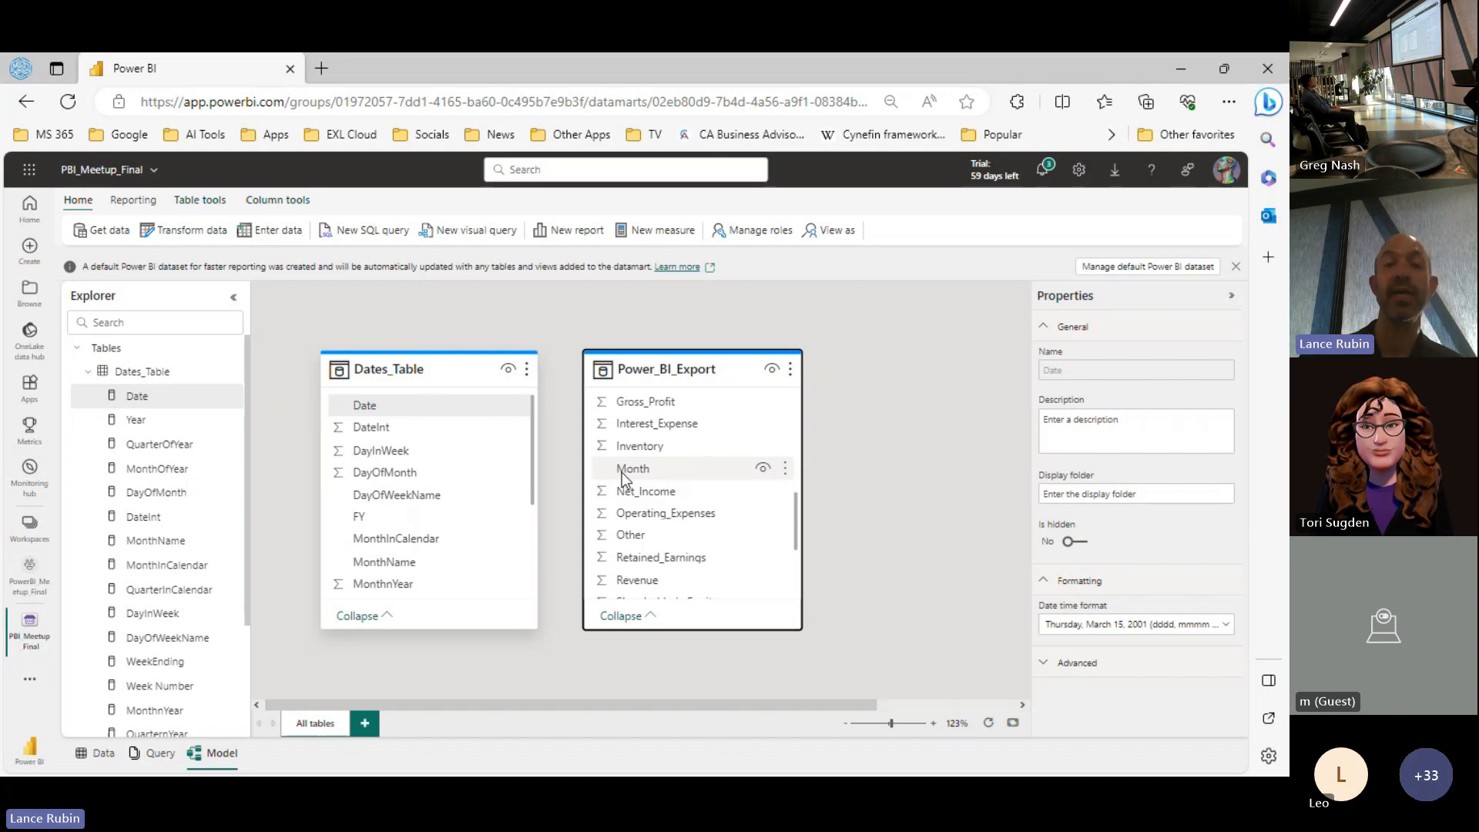
{"action": "left_click_drag", "start_coordinate": [623, 475], "coordinate": [433, 413]}
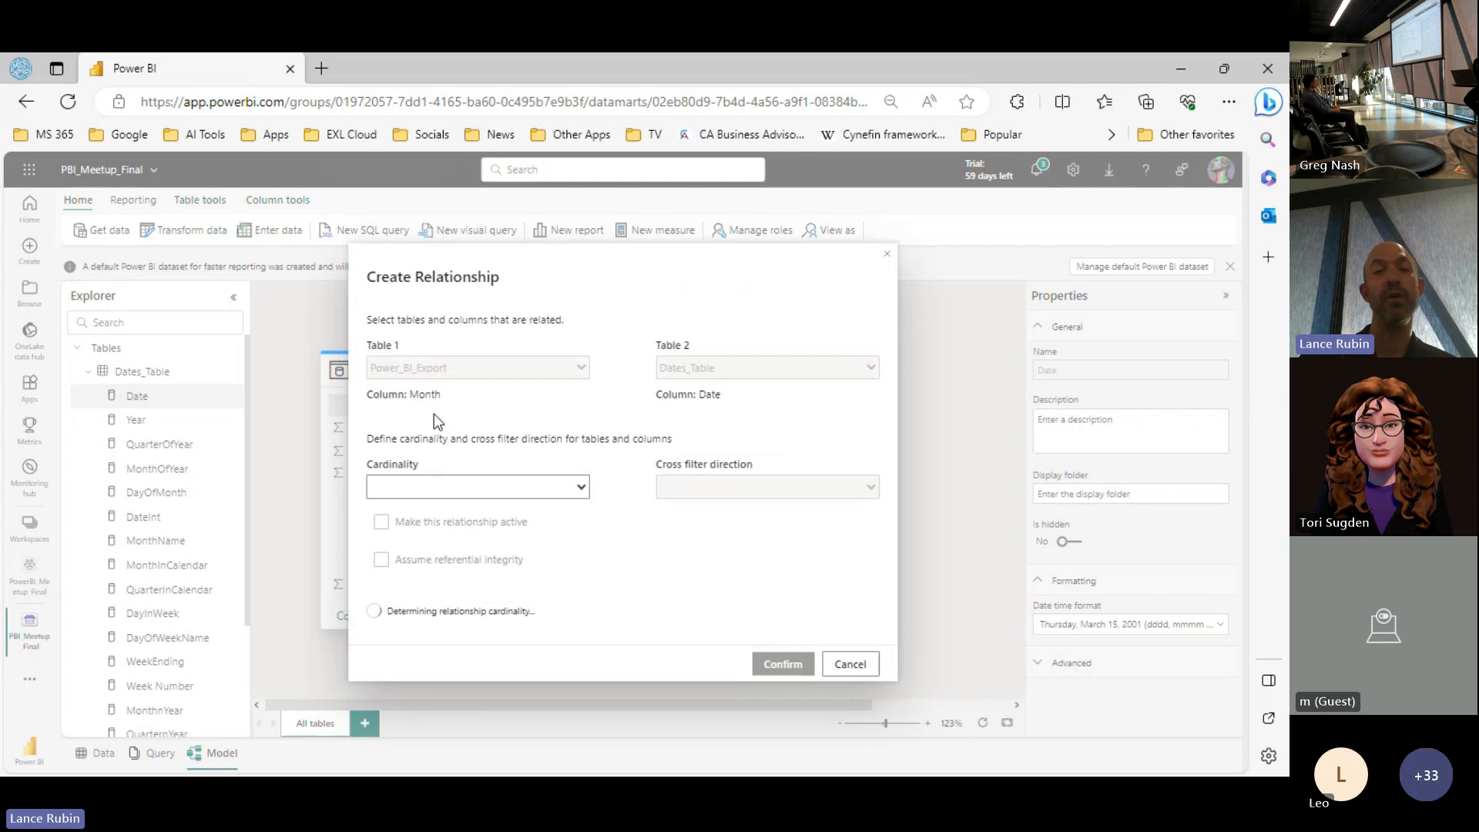
Step: Create the relationship as Many to one (*:1) with Assume referential integrity enabled, and move the Power_BI_Export card farther from Dates_Table
{"action": "left_click", "coordinate": [583, 491]}
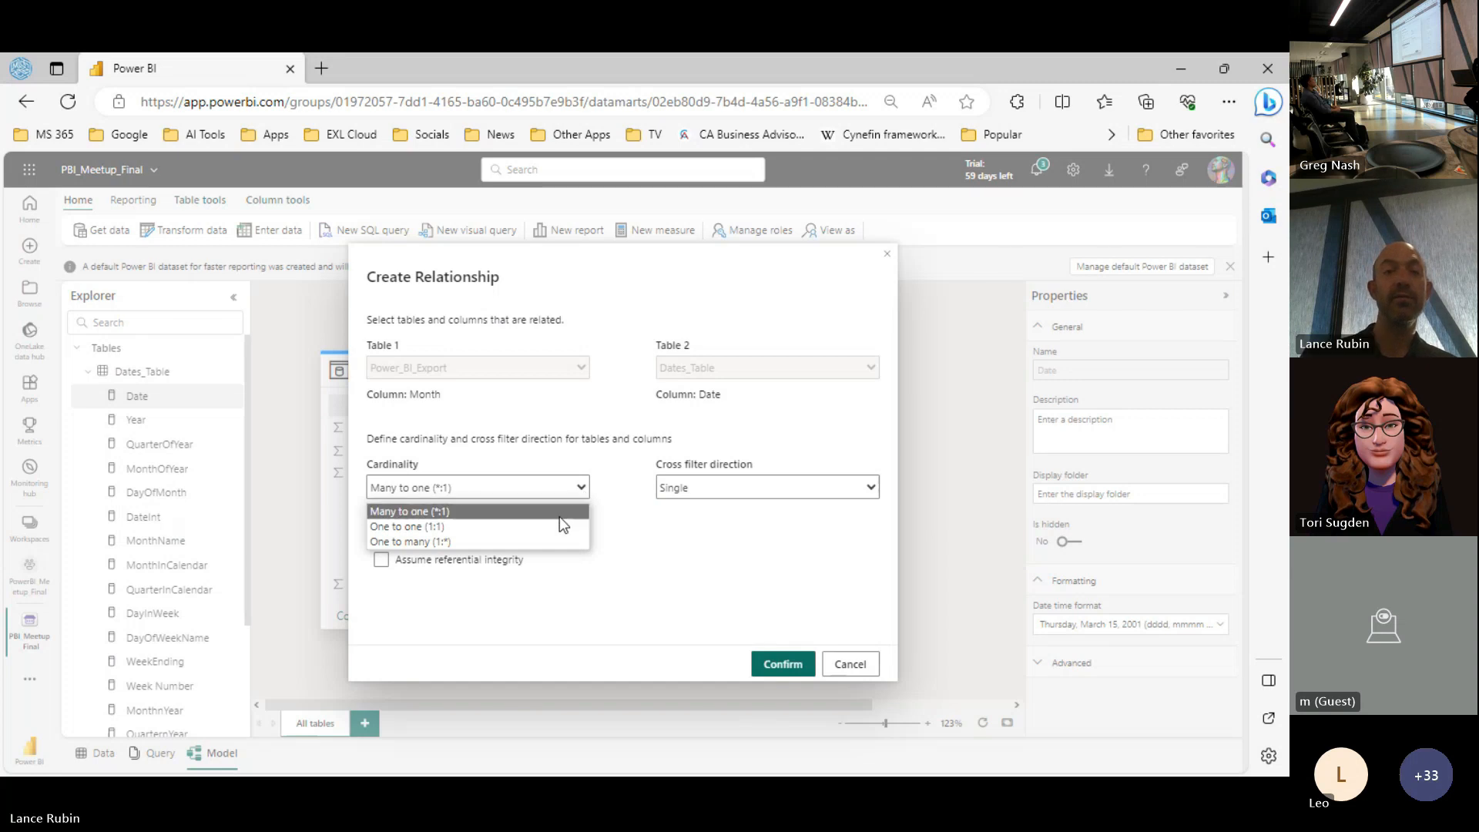
{"action": "left_click", "coordinate": [559, 513]}
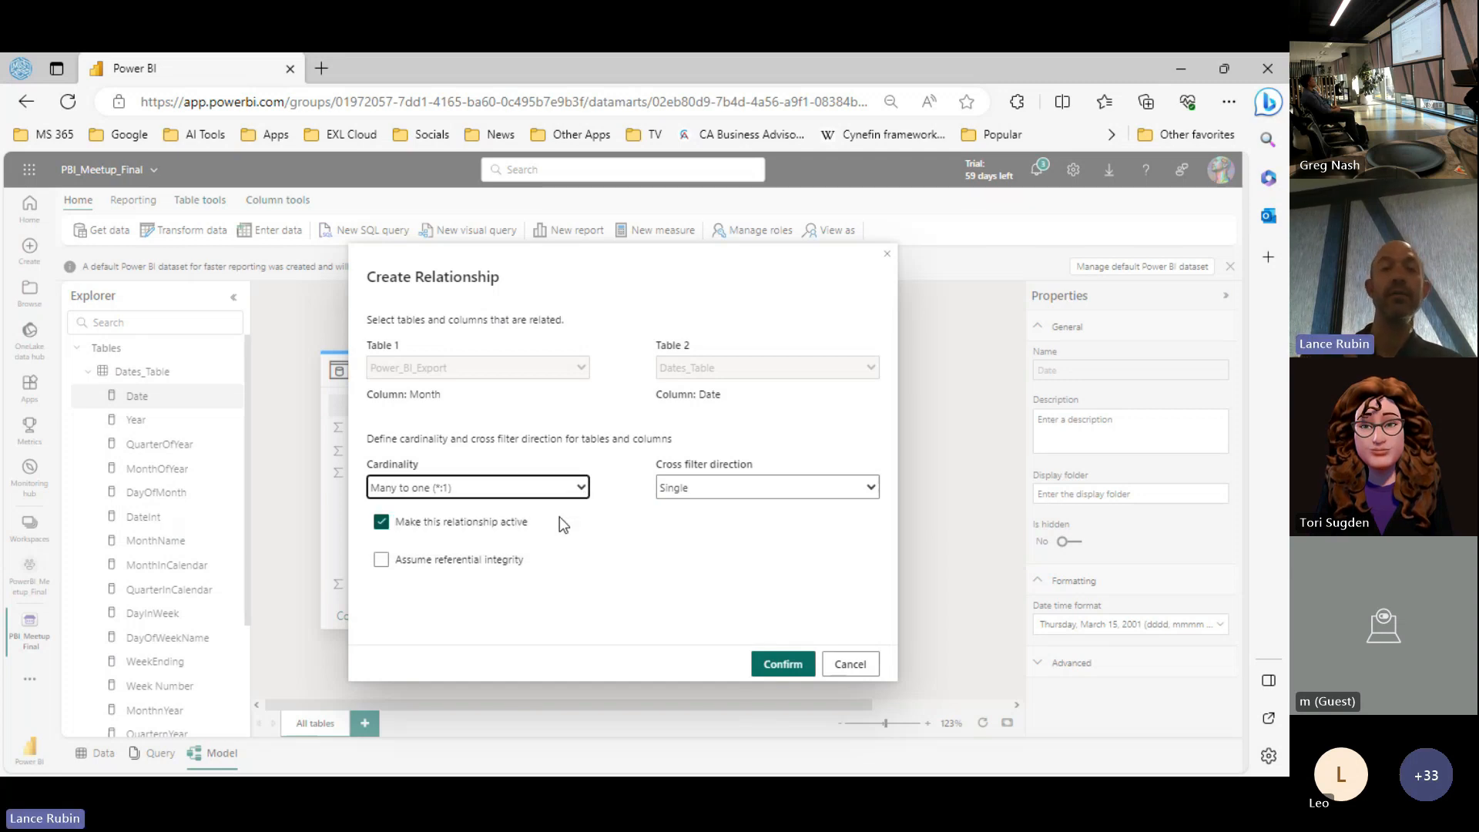
{"action": "left_click", "coordinate": [381, 560]}
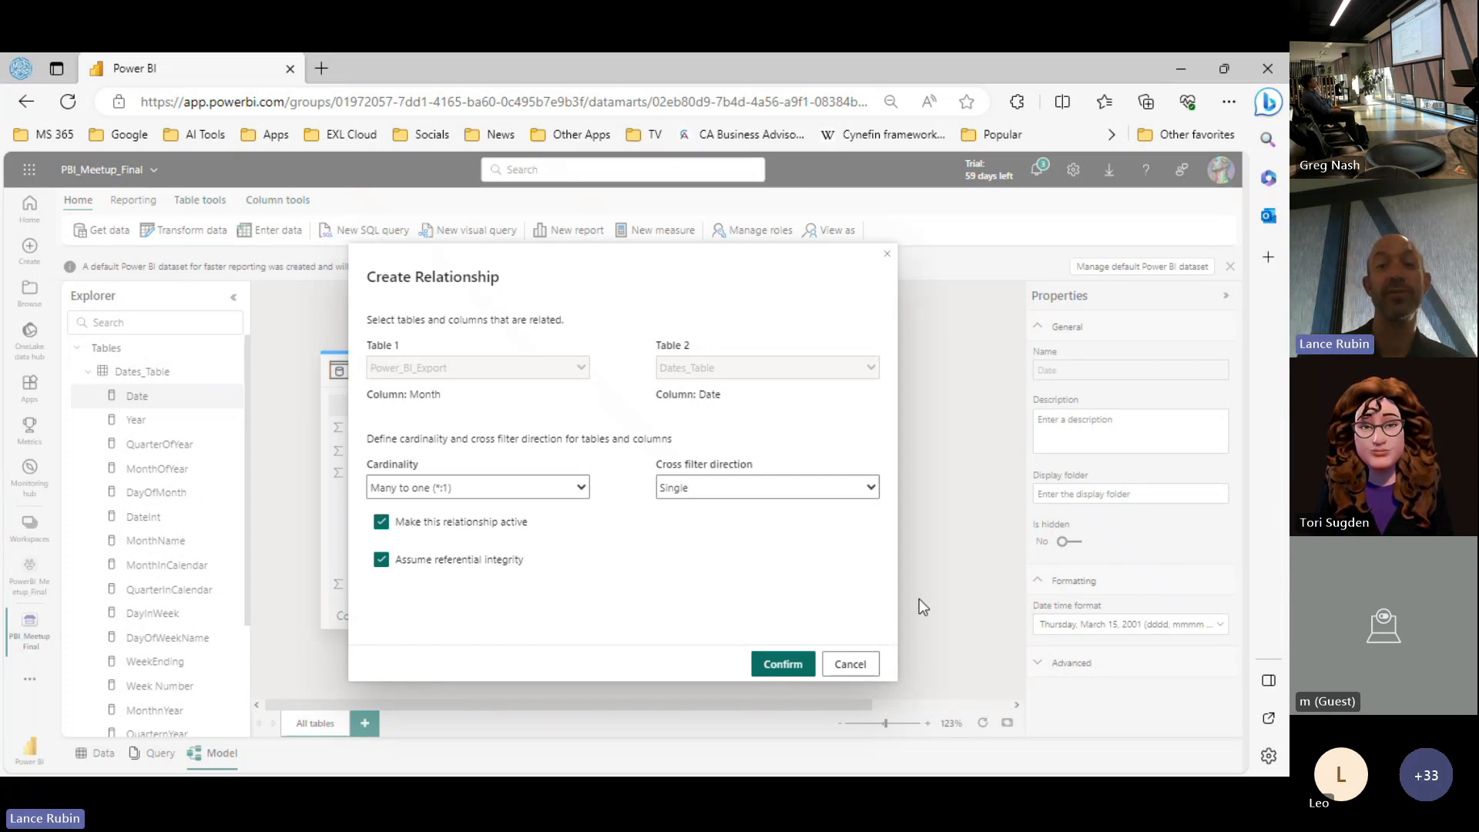
{"action": "left_click", "coordinate": [795, 667]}
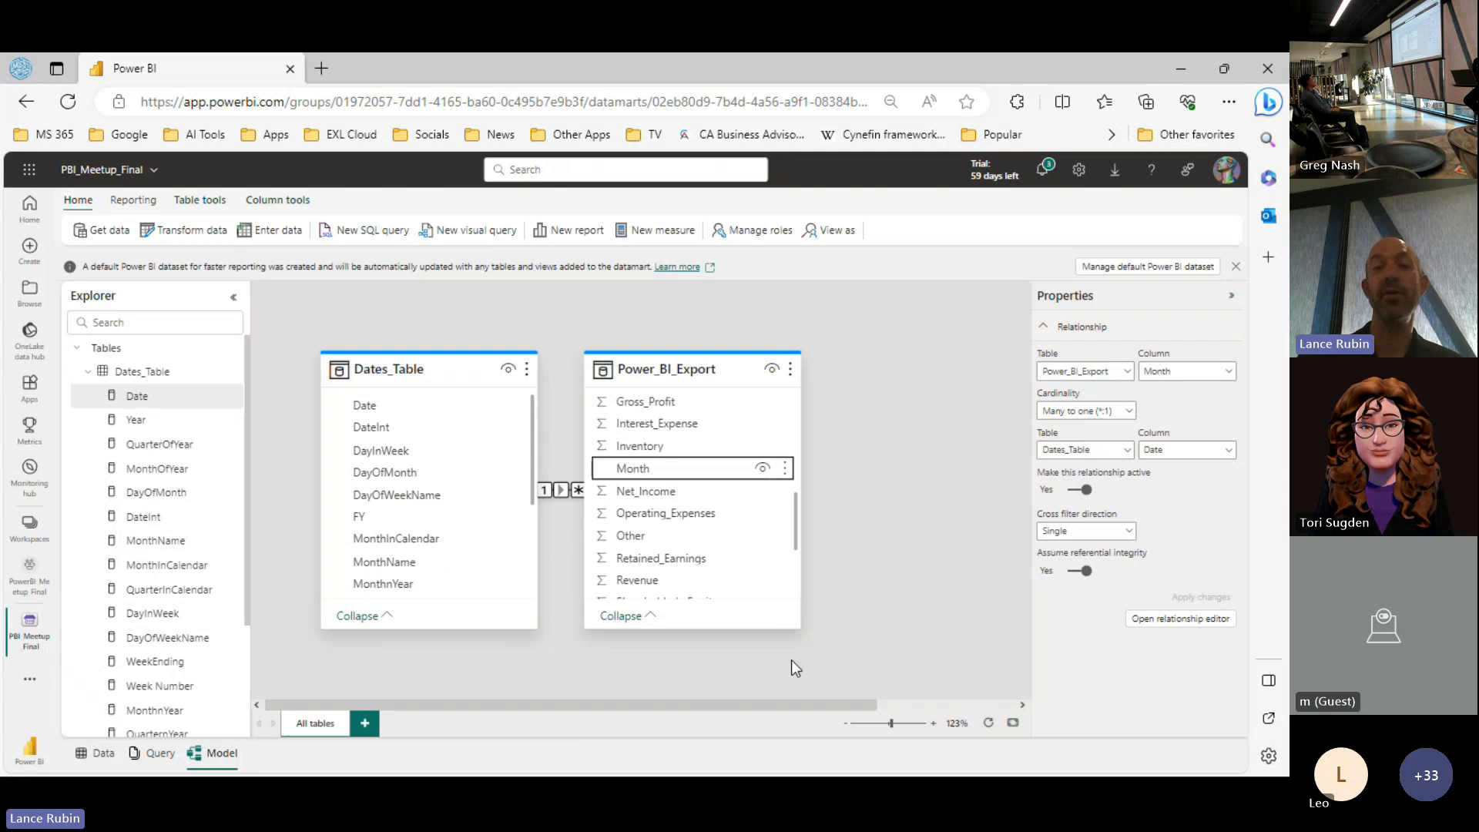
{"action": "left_click_drag", "start_coordinate": [737, 364], "coordinate": [886, 359]}
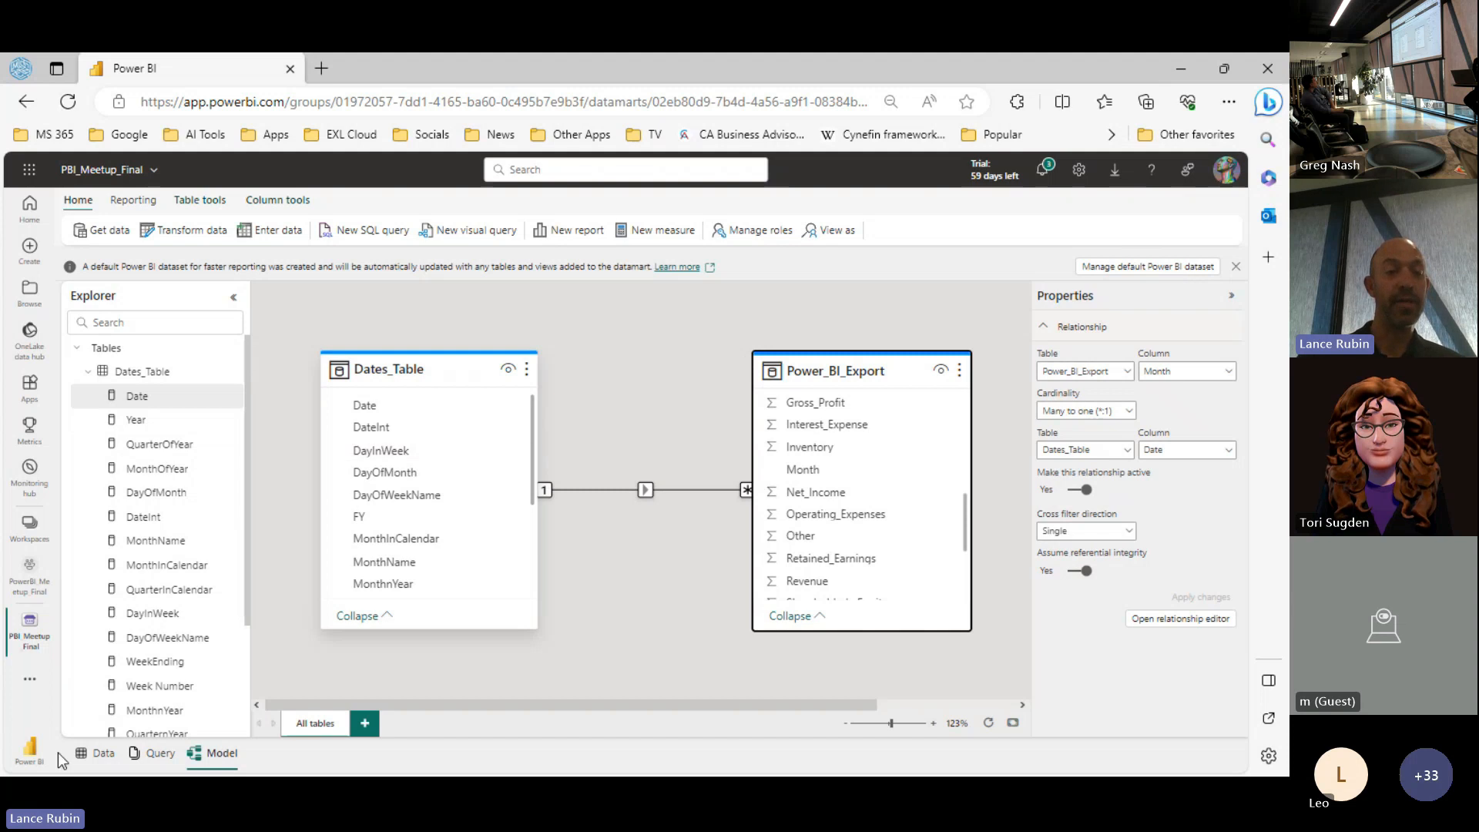
Step: Show the PowerBI_Meetup_Final workspace as a lineage diagram and refresh the PBI_Meetup_Final datamart from it
{"action": "left_click", "coordinate": [30, 586]}
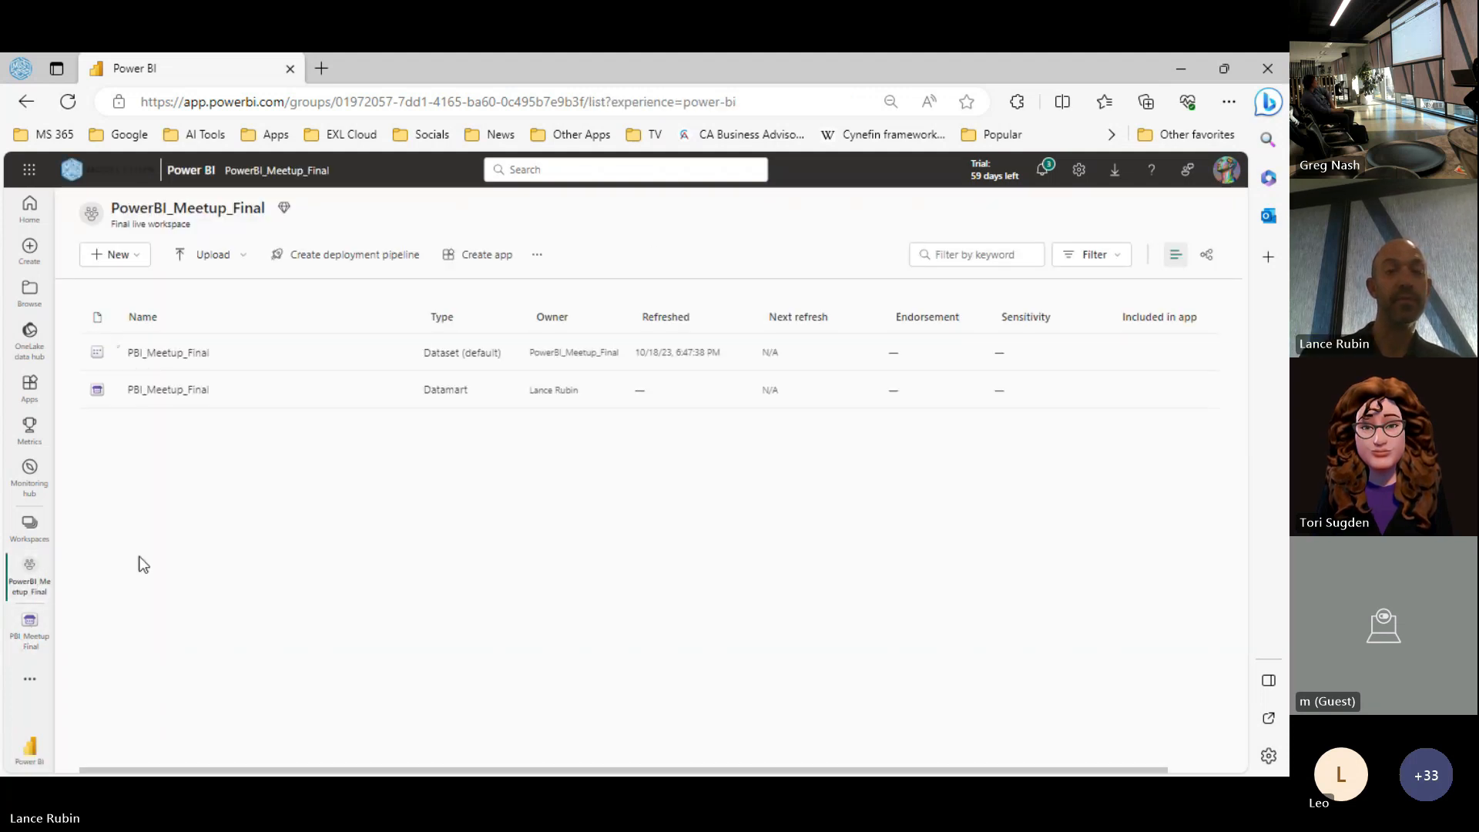
{"action": "left_click", "coordinate": [1205, 258]}
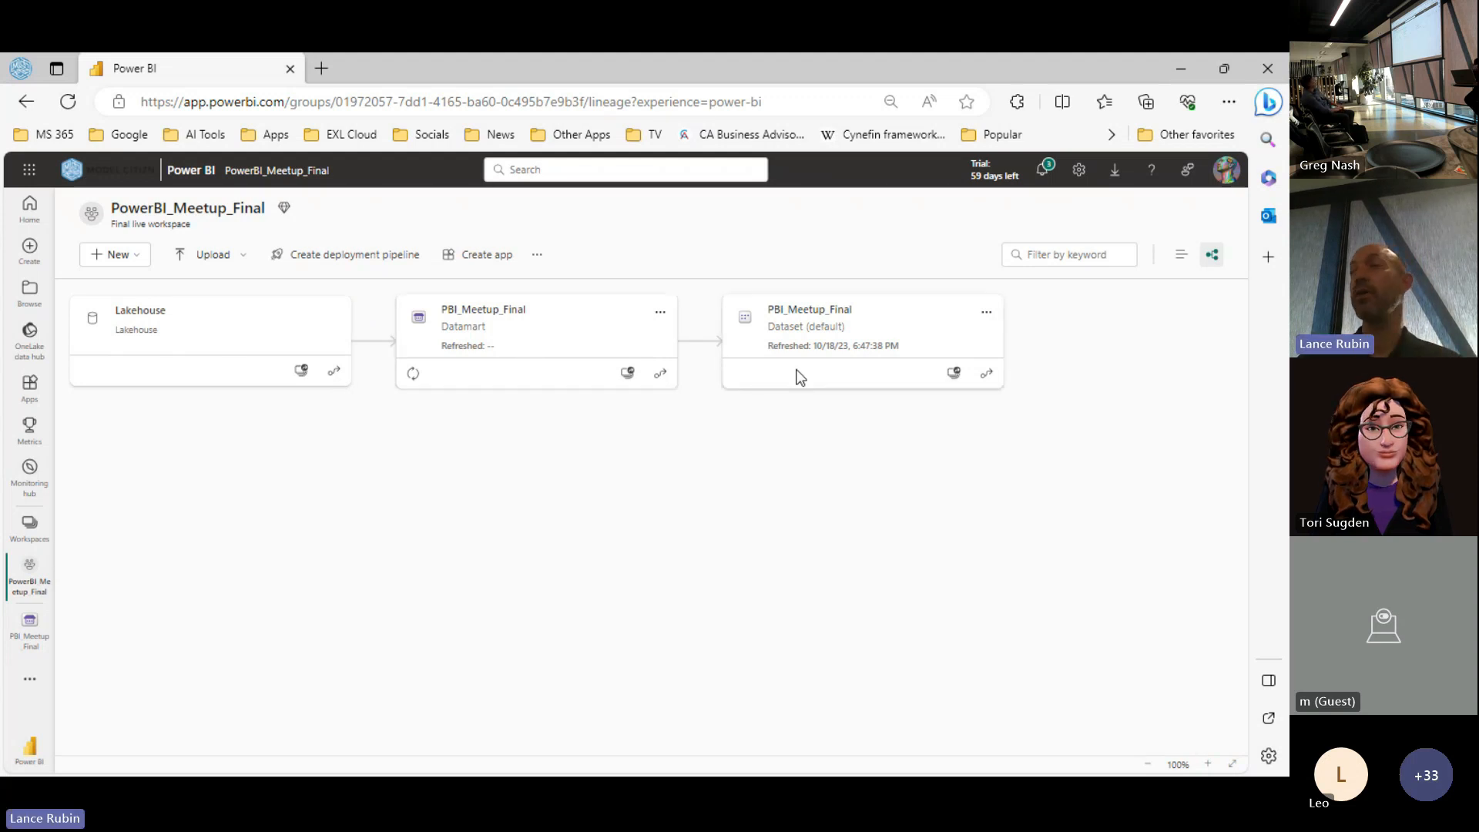
{"action": "left_click", "coordinate": [414, 375]}
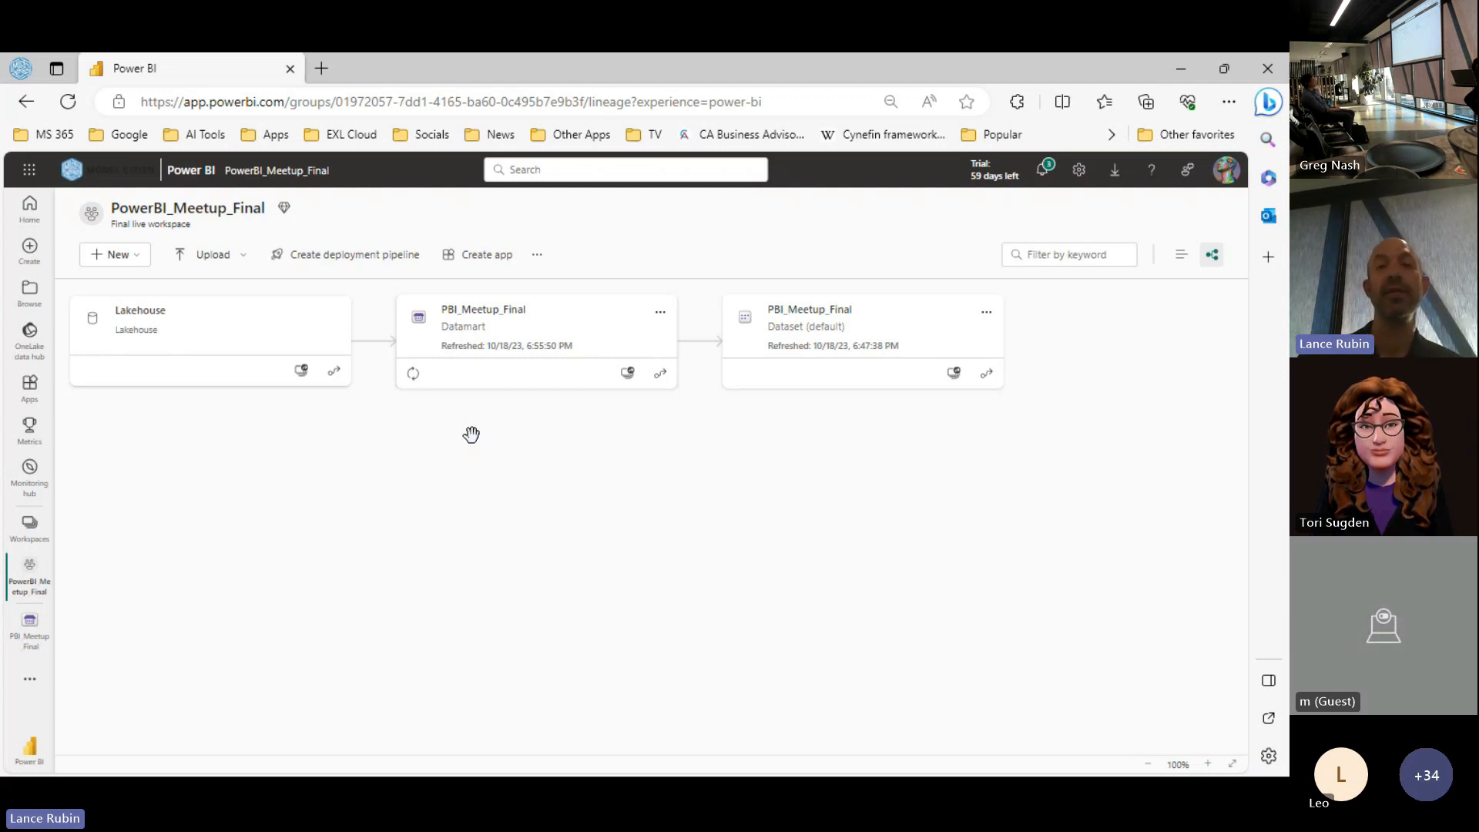
Step: Examine the PBI_Meetup_Final dataset's details and the columns of its Dates_Table and Power_BI_Export tables, and close the details
{"action": "left_click", "coordinate": [883, 333]}
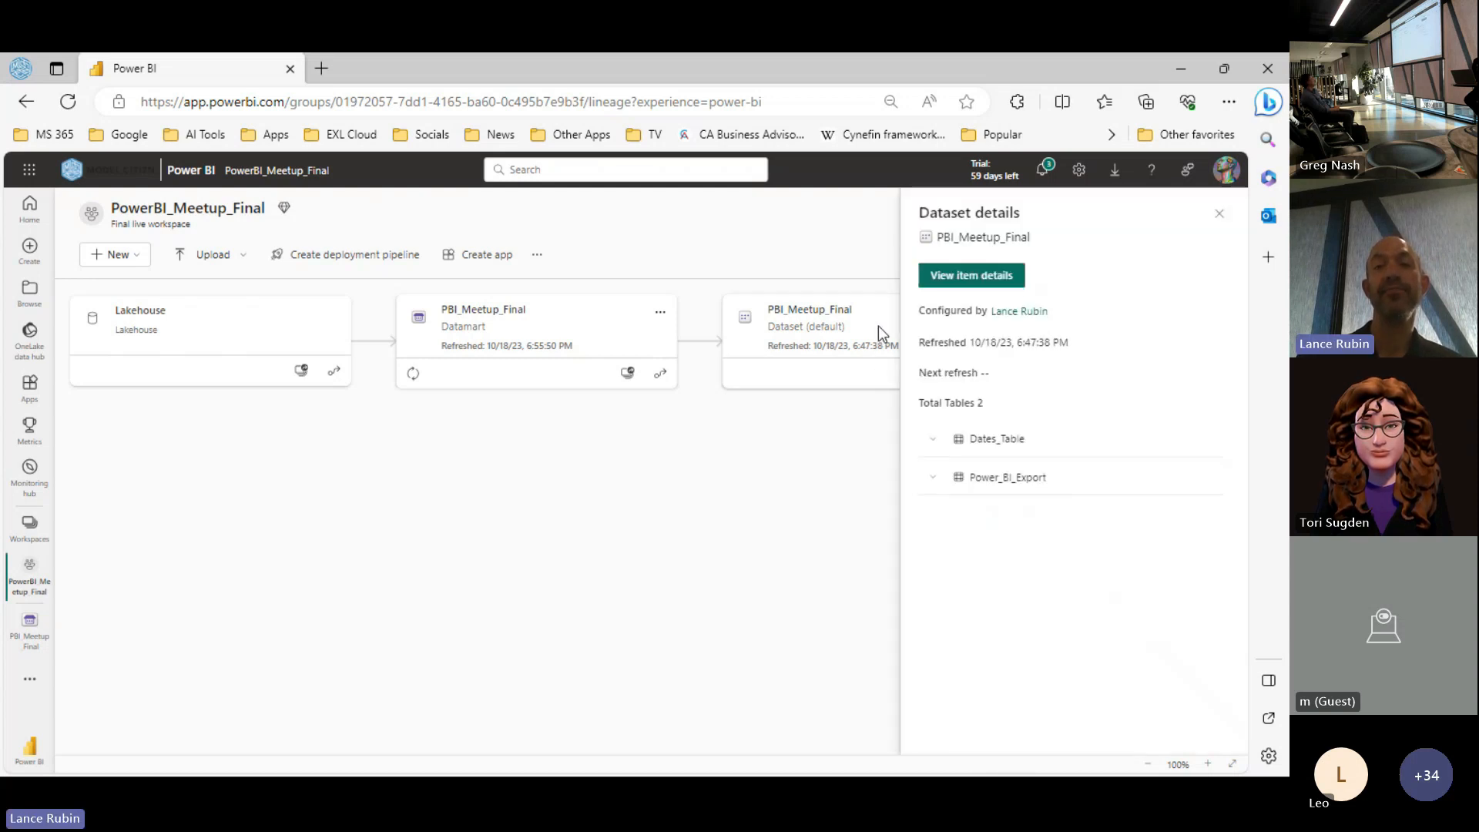
{"action": "left_click", "coordinate": [933, 441]}
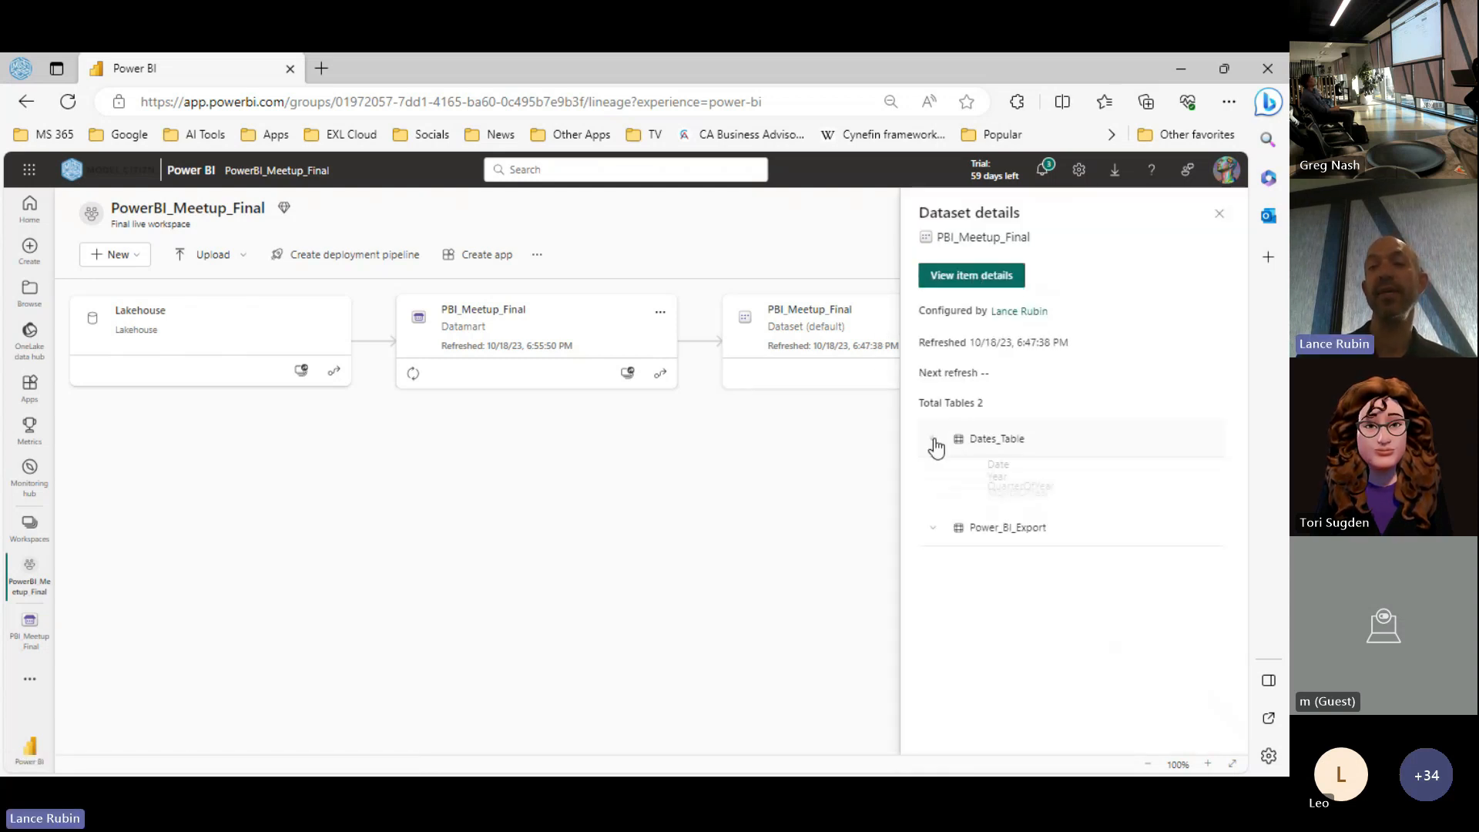
{"action": "left_click", "coordinate": [934, 444]}
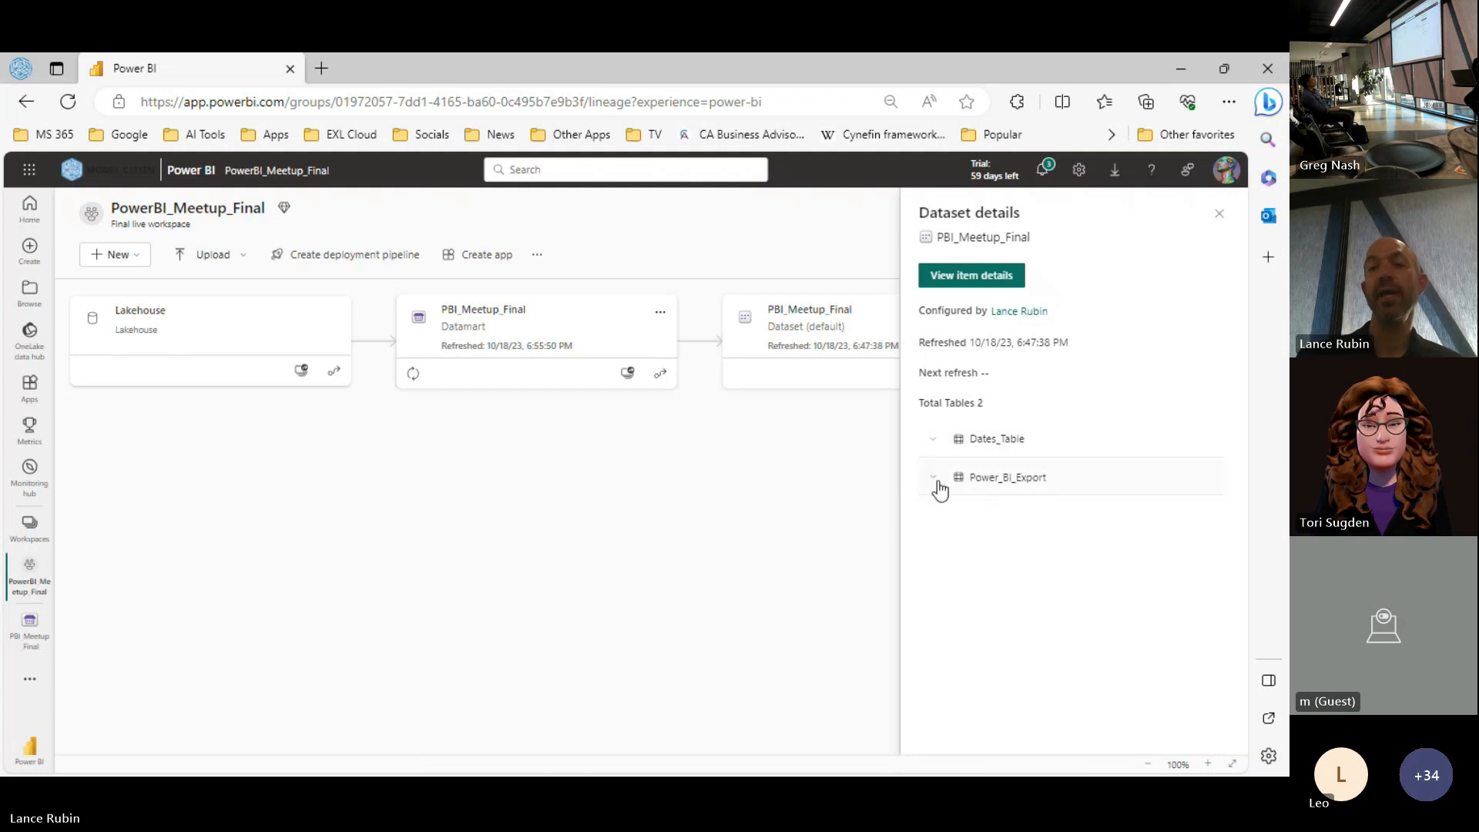
{"action": "left_click", "coordinate": [936, 485]}
{"action": "left_click", "coordinate": [937, 485]}
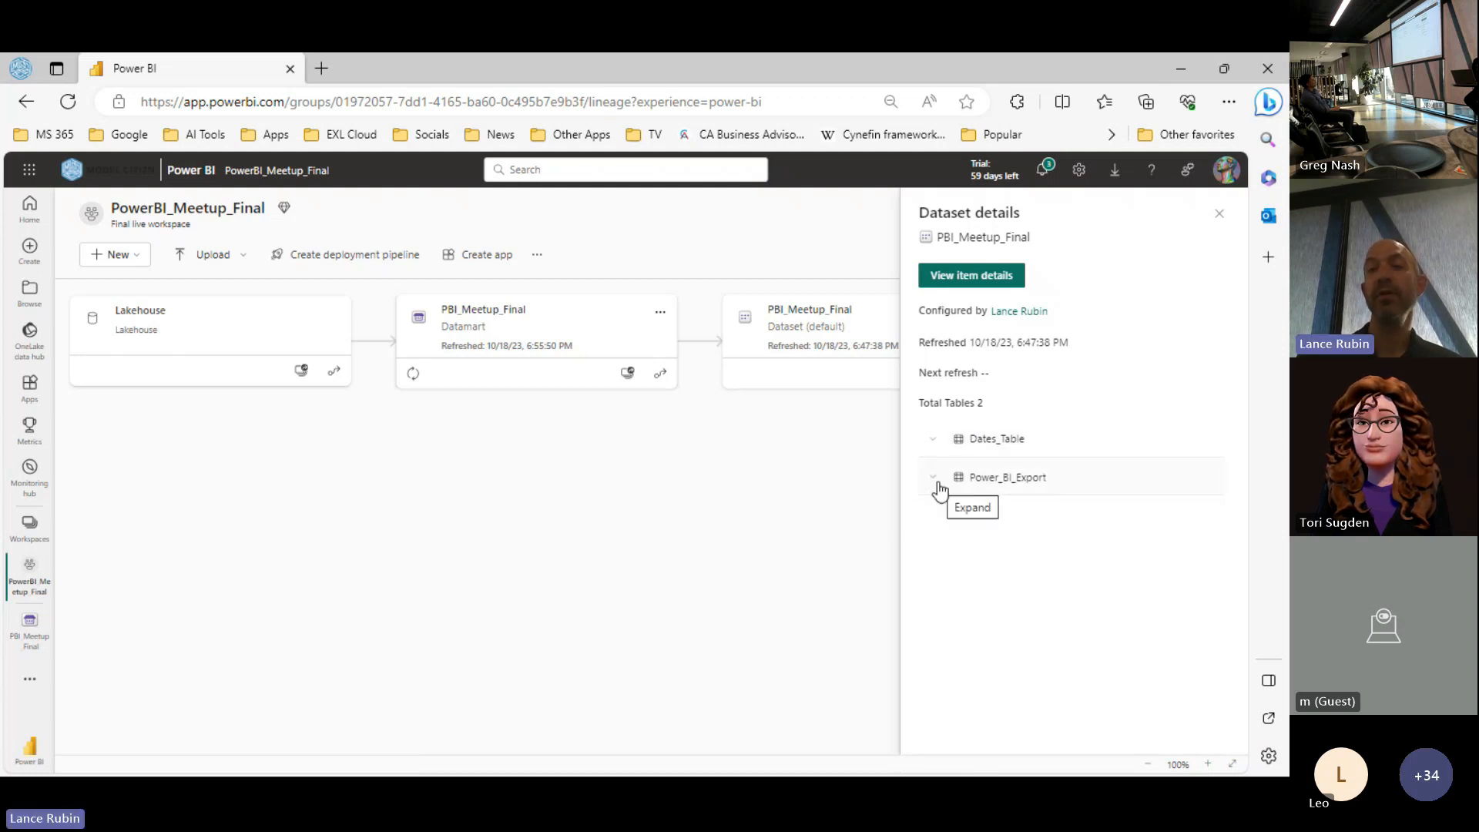
{"action": "left_click", "coordinate": [849, 463]}
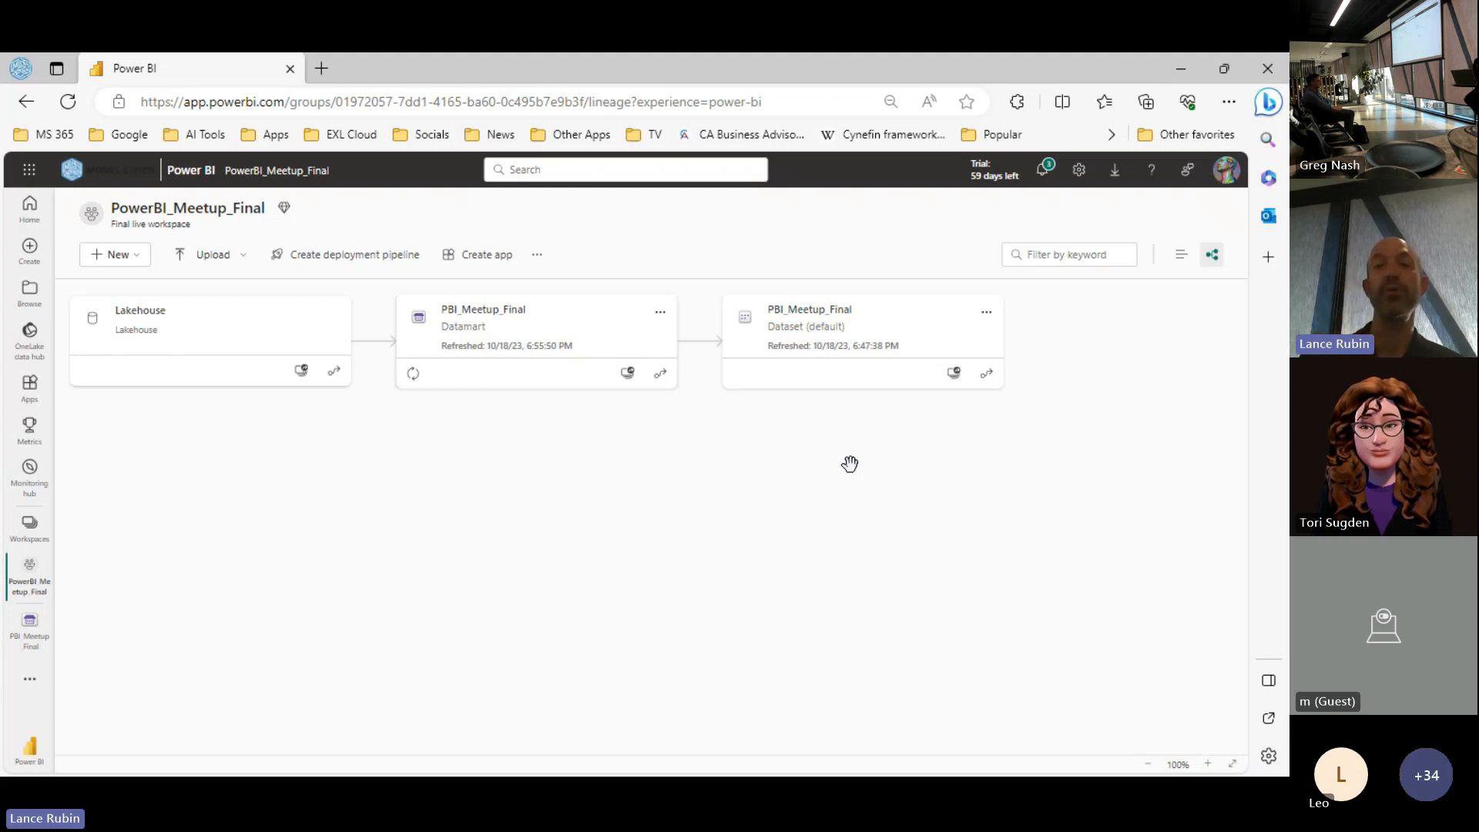
Step: Auto-create a report from the PBI_Meetup_Final default dataset and look through the Dates_Table fields while it generates
{"action": "left_click", "coordinate": [987, 311]}
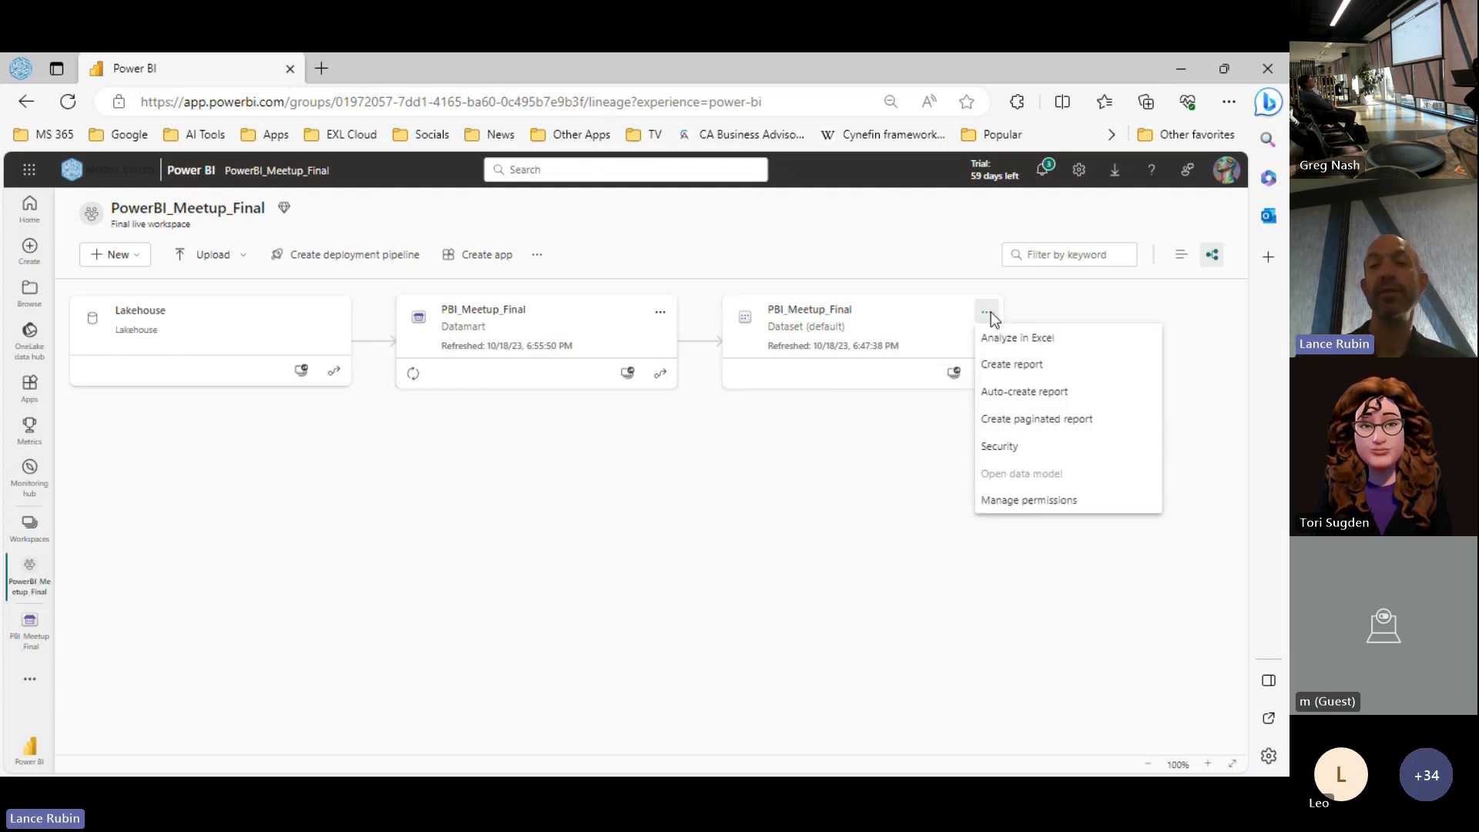
{"action": "left_click", "coordinate": [1035, 392]}
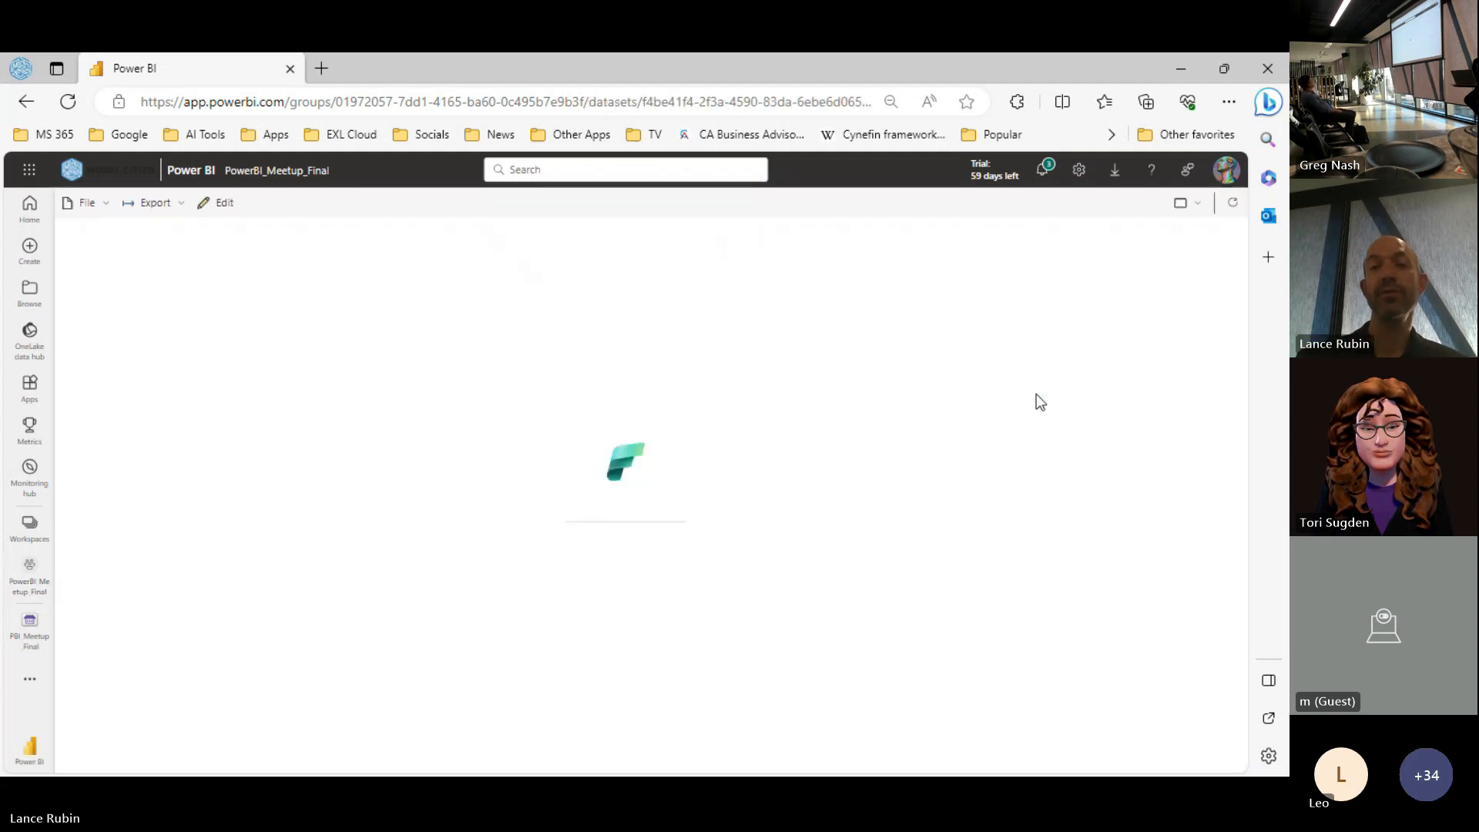
{"action": "left_click", "coordinate": [627, 515]}
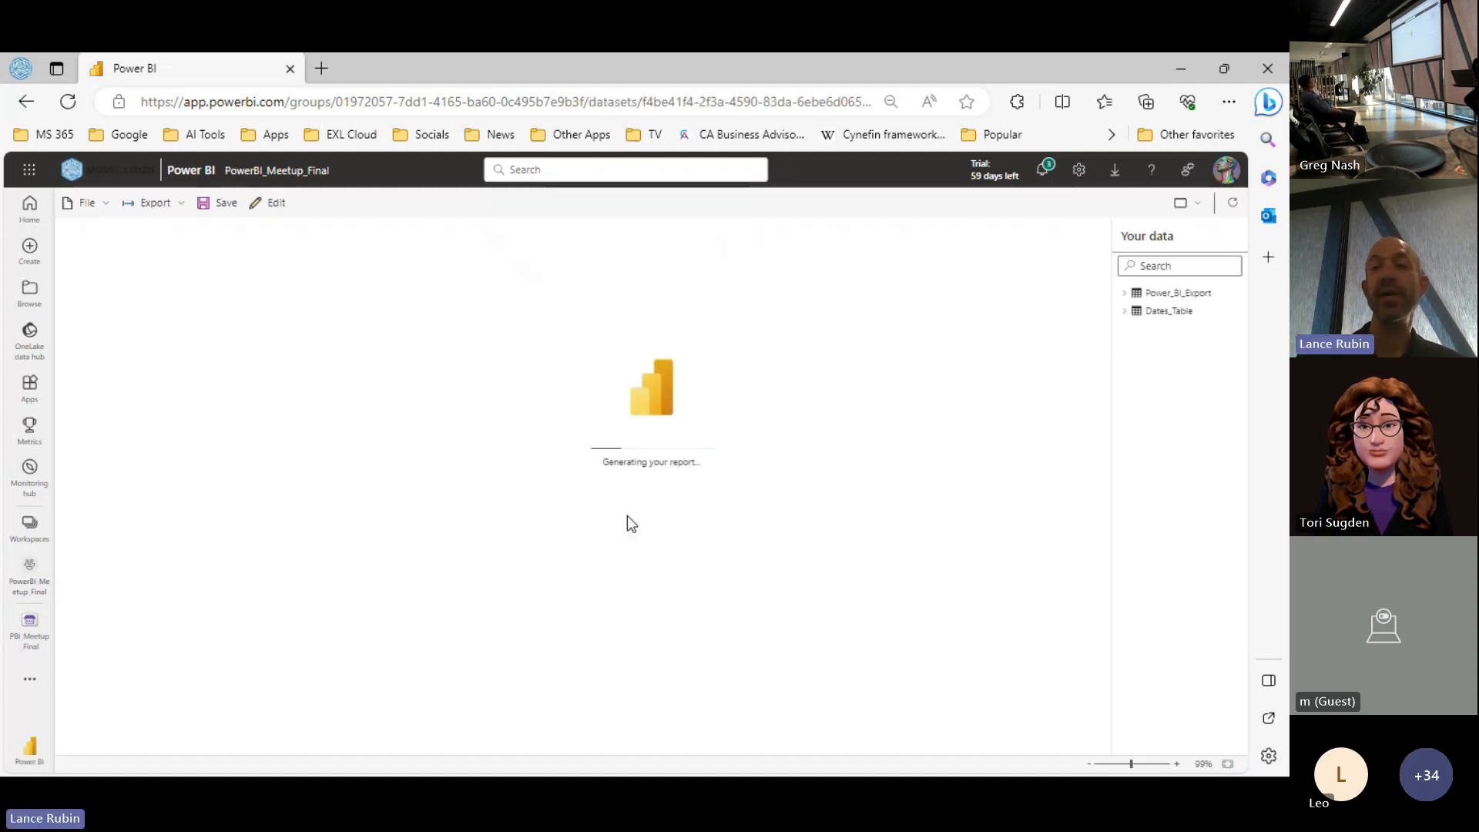
{"action": "left_click", "coordinate": [1125, 311]}
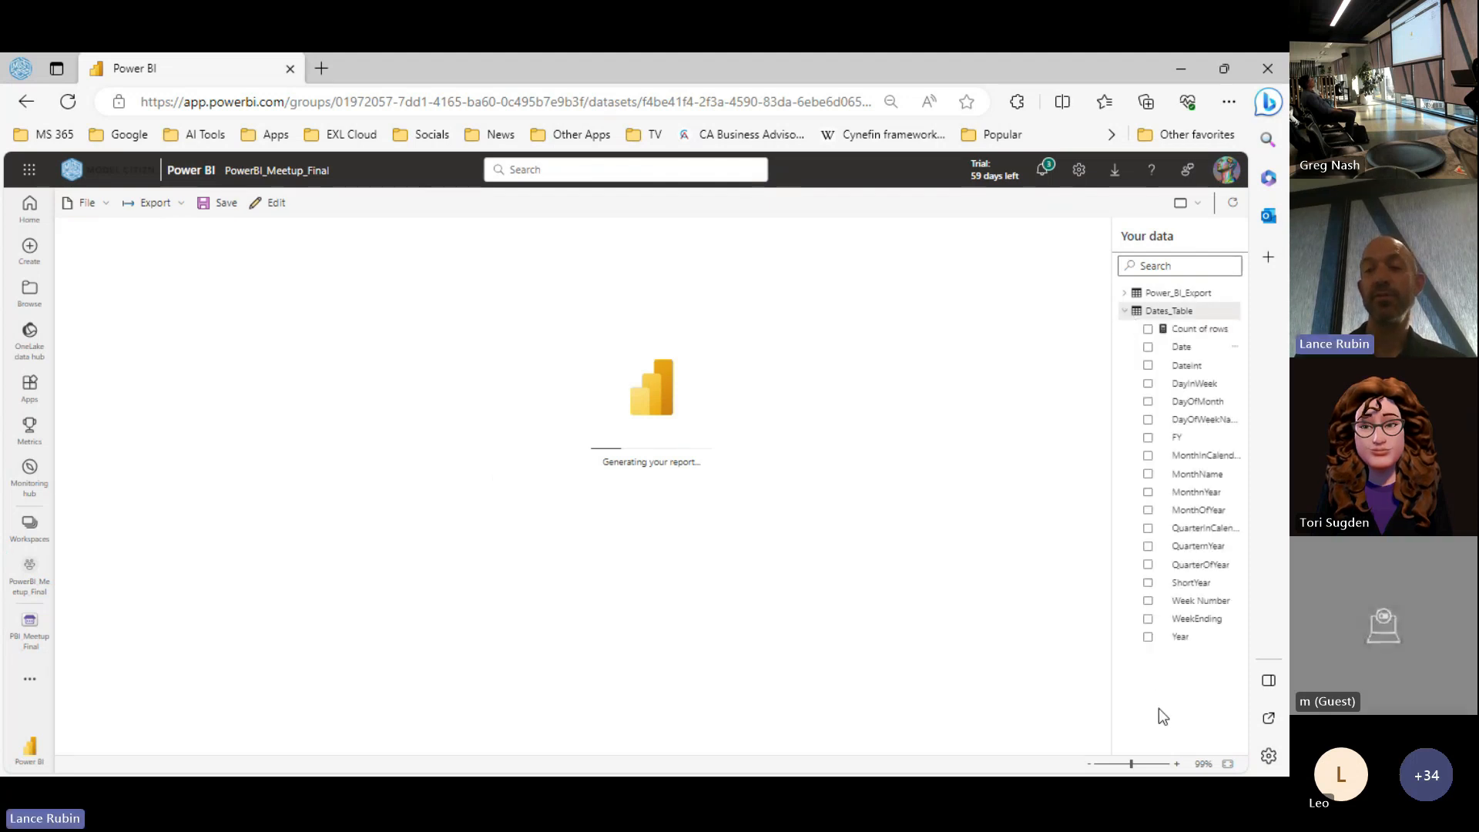
{"action": "left_click", "coordinate": [1176, 764]}
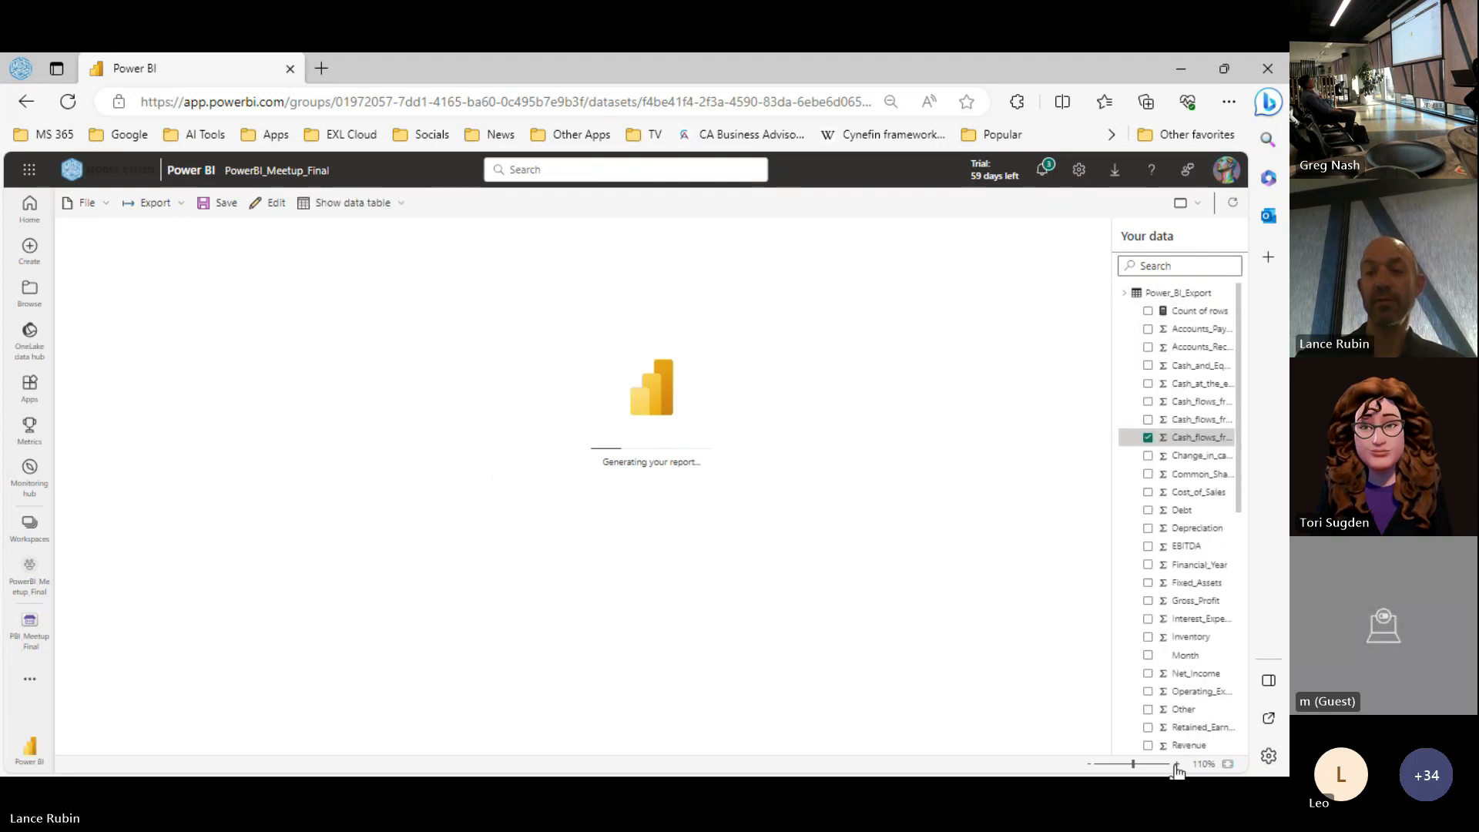
{"action": "left_click", "coordinate": [1176, 764]}
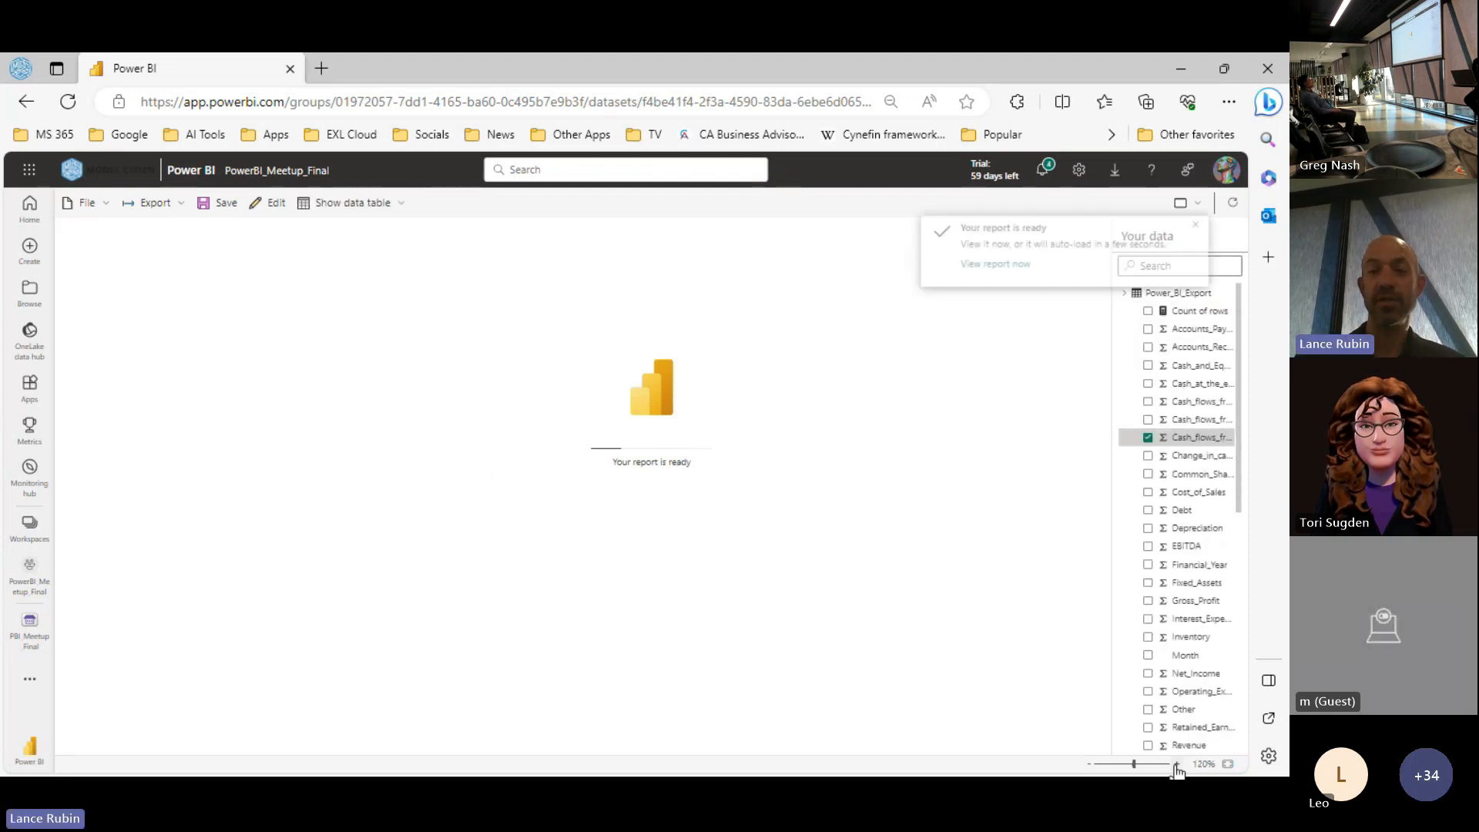
{"action": "left_click", "coordinate": [1133, 764]}
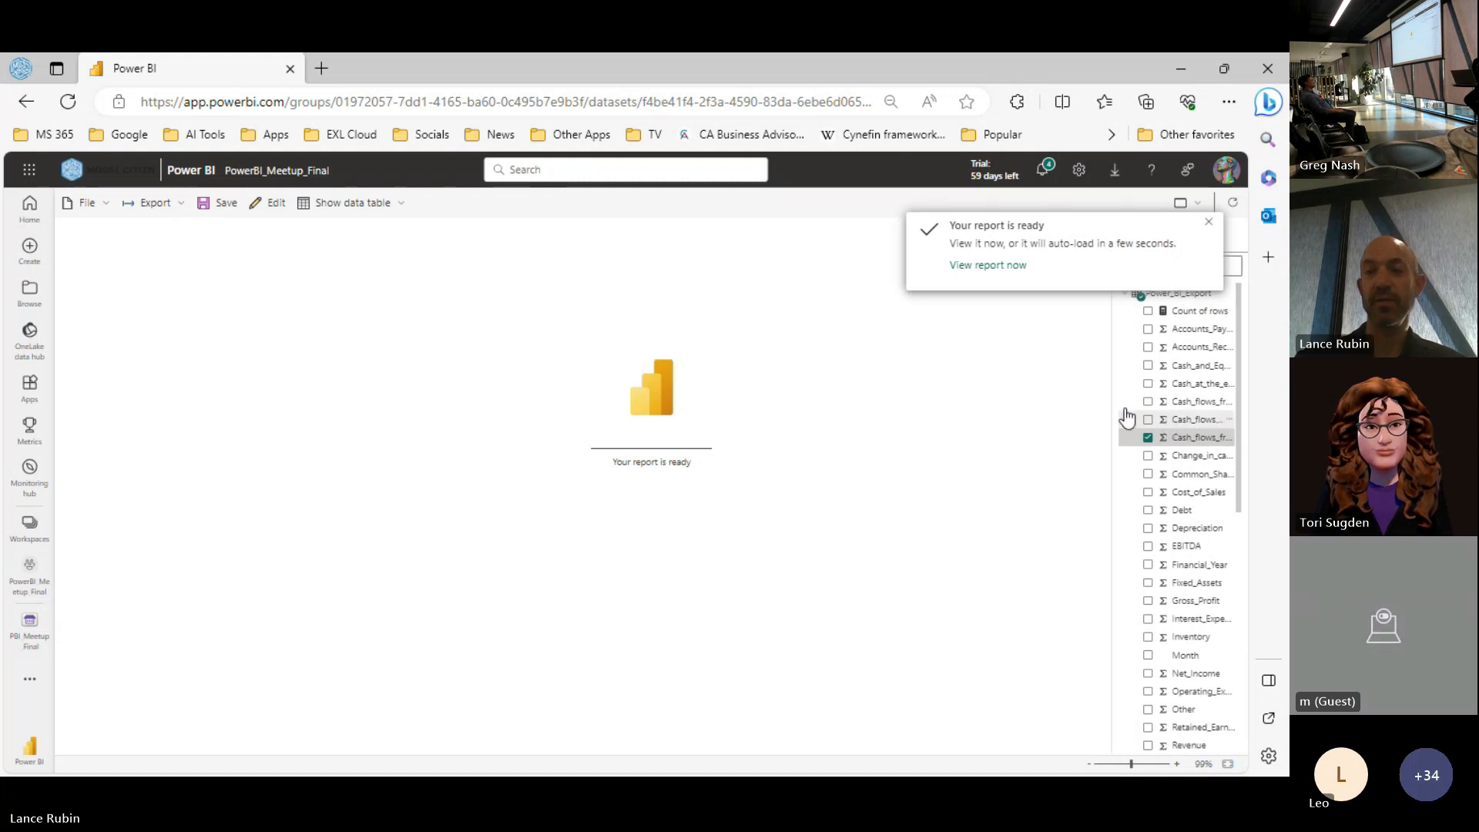
Step: Widen the data pane and add Cash_flows_from_financing_activities and Cash_flows_from_investing_activities to the quick summary report
{"action": "left_click_drag", "start_coordinate": [1109, 400], "coordinate": [971, 411]}
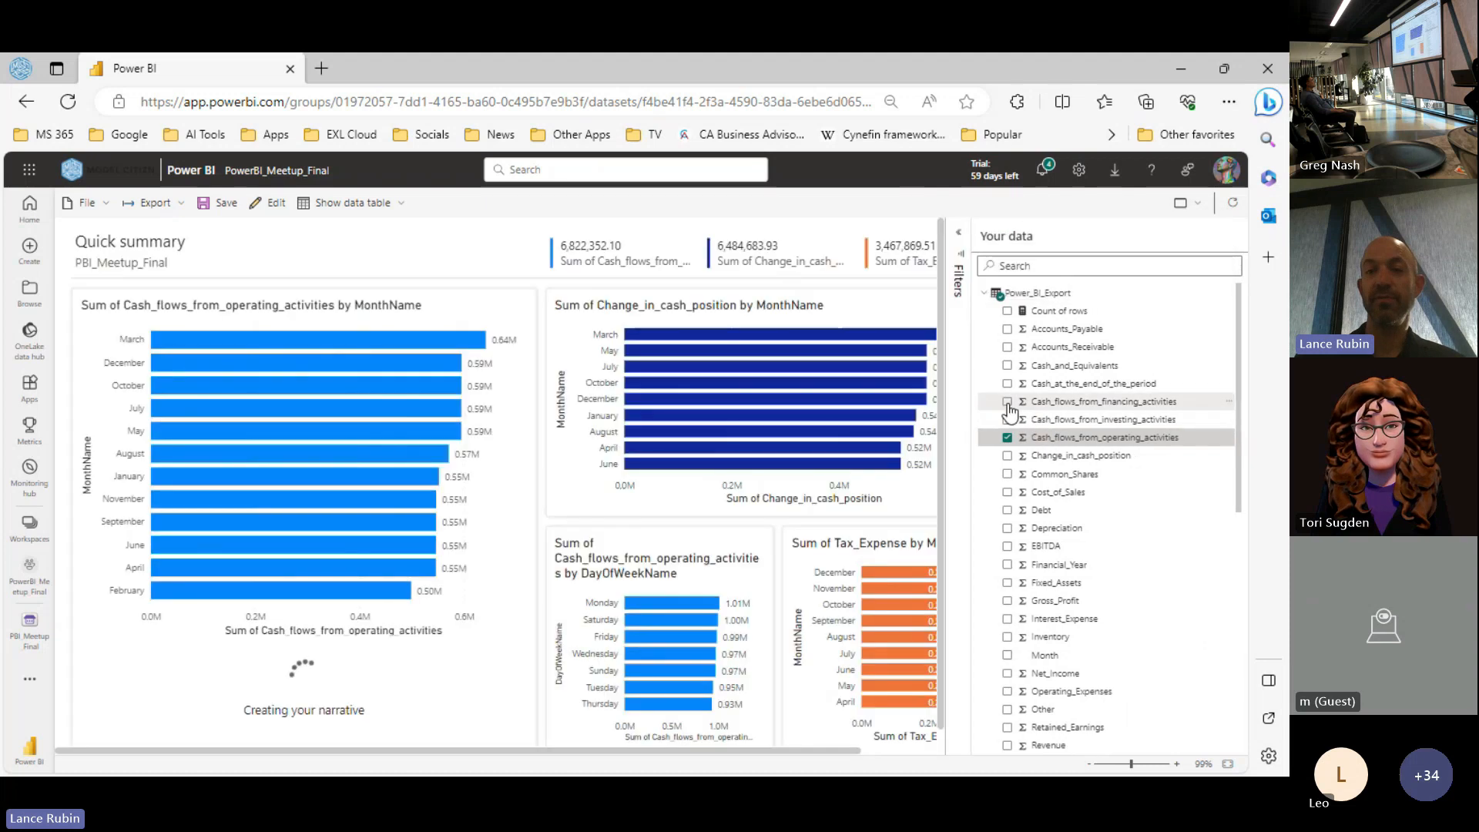
{"action": "left_click", "coordinate": [1008, 402]}
{"action": "left_click", "coordinate": [1008, 420]}
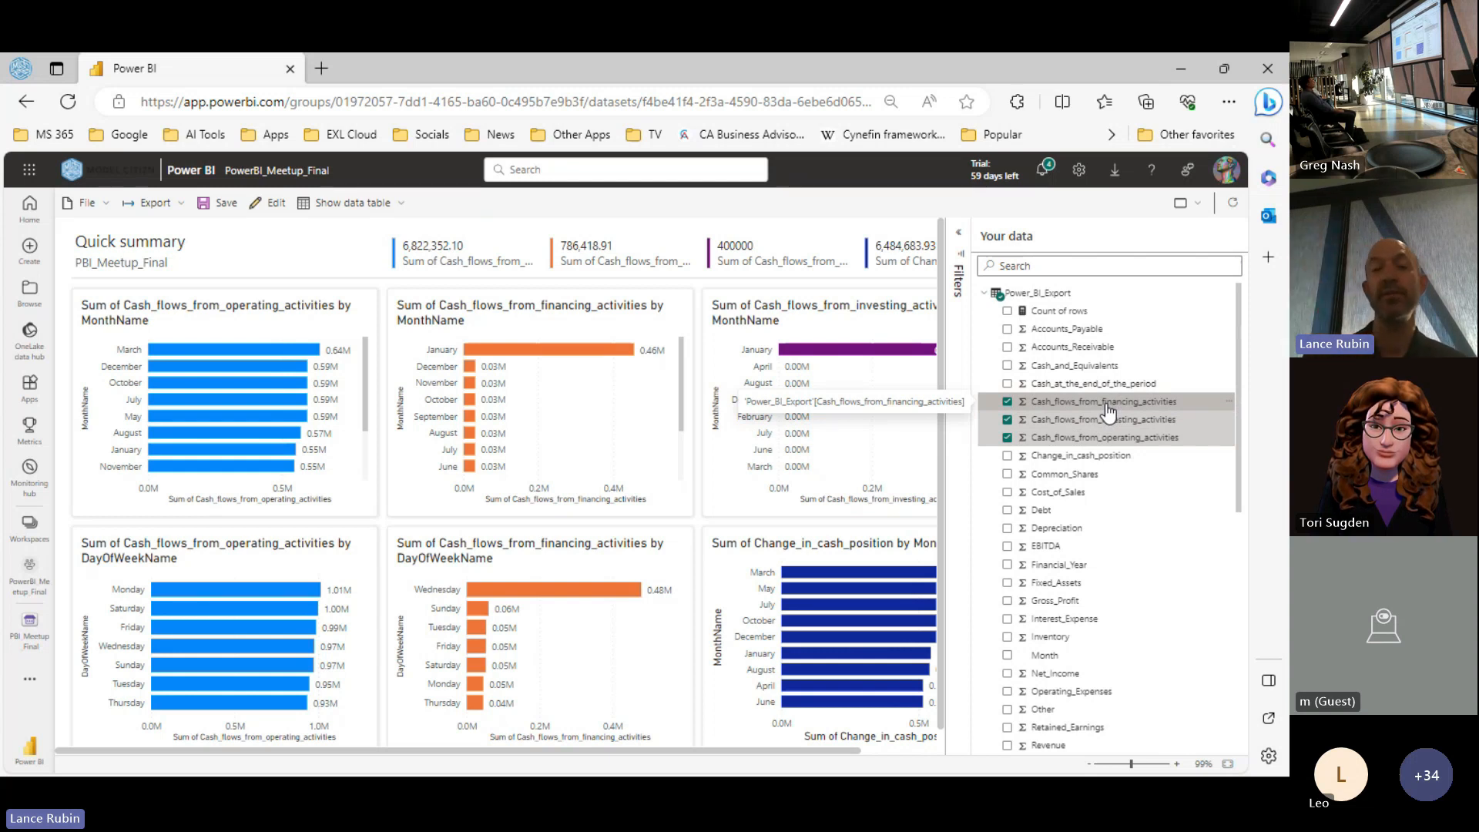
Step: Collapse the Power_BI_Export fields and replace MonthName with FY from Dates_Table in the report
{"action": "left_click", "coordinate": [983, 293]}
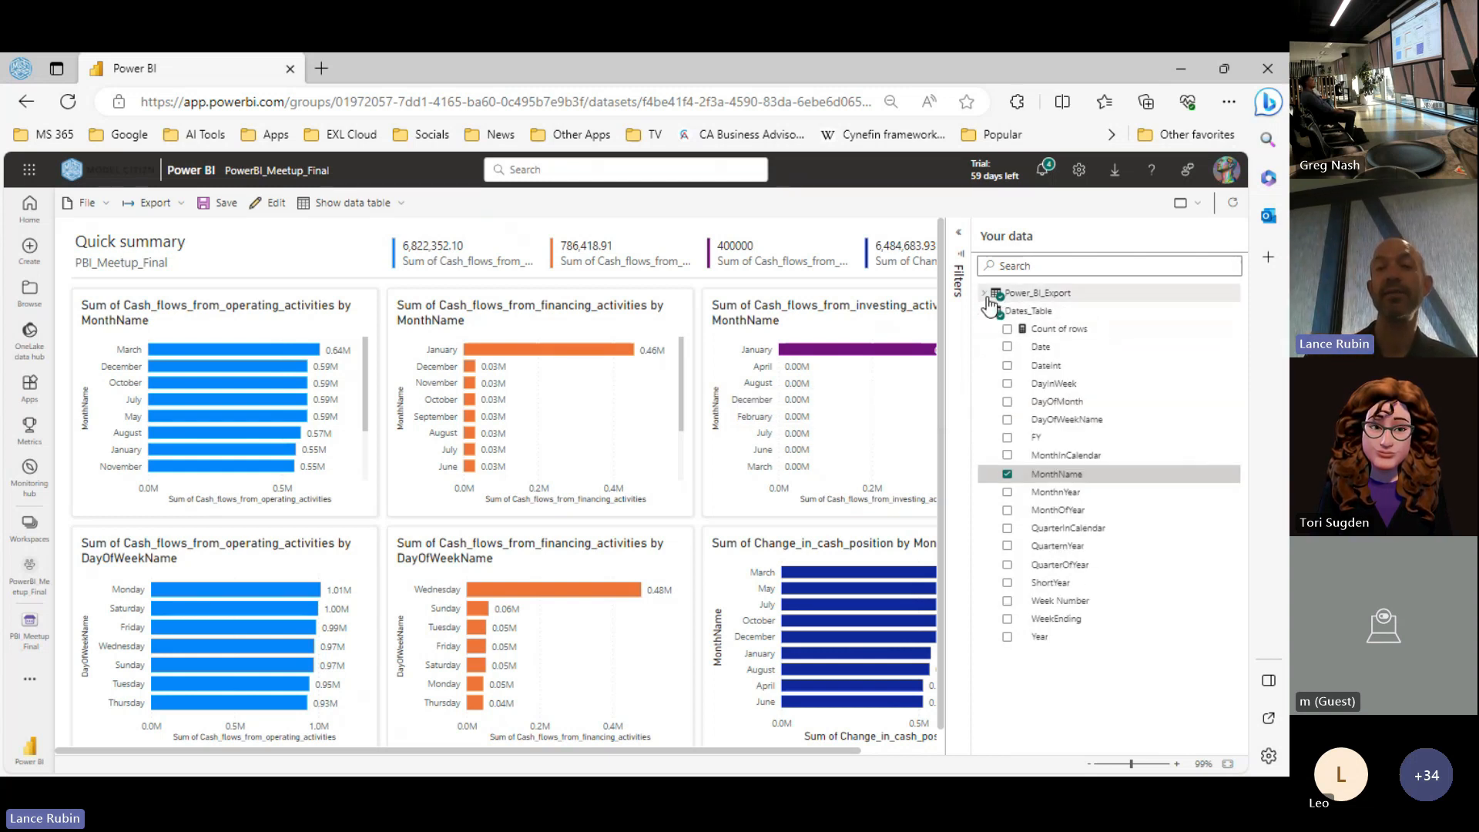
{"action": "left_click", "coordinate": [1007, 474]}
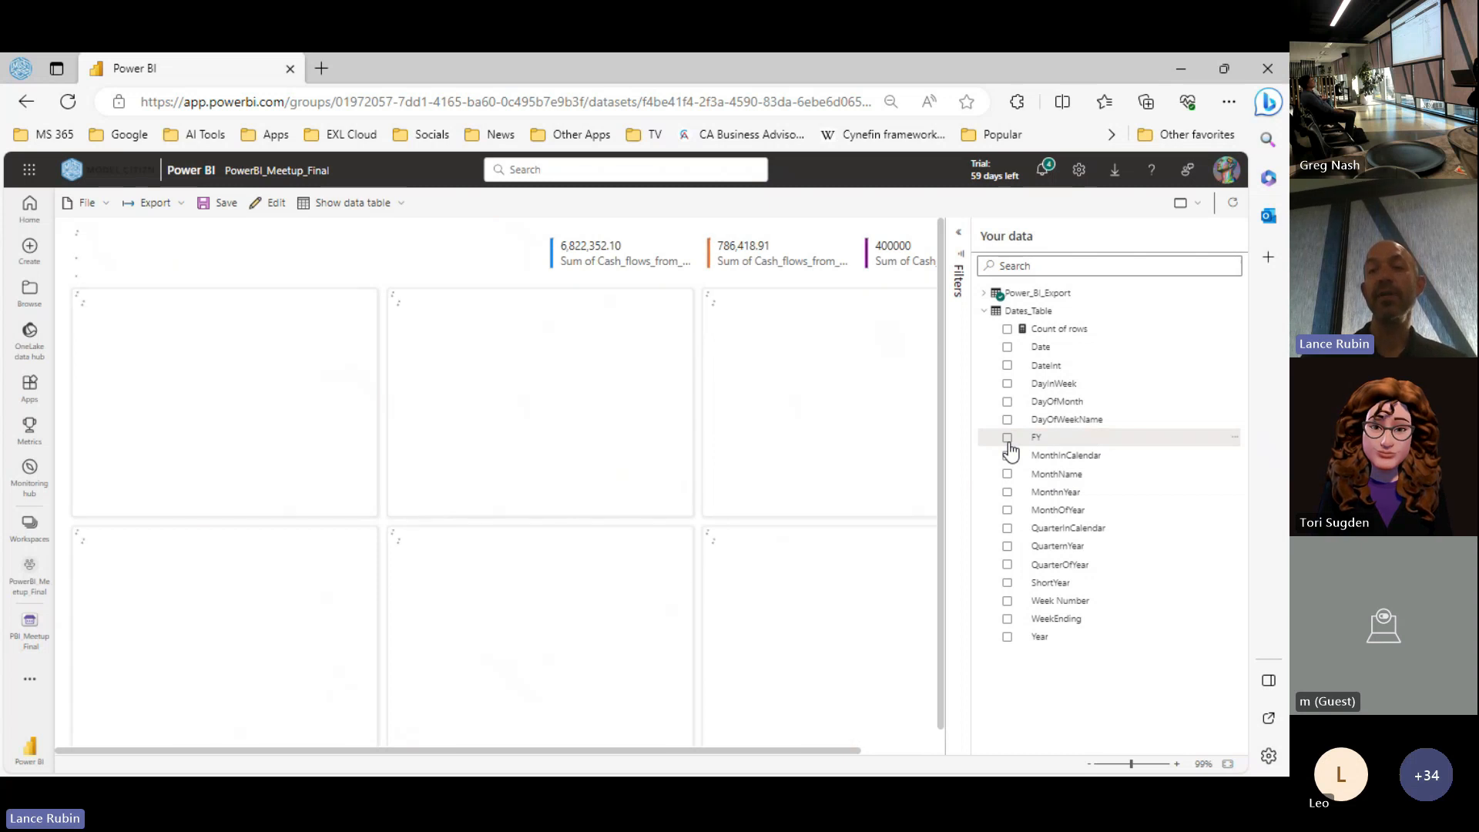
{"action": "left_click", "coordinate": [1009, 441]}
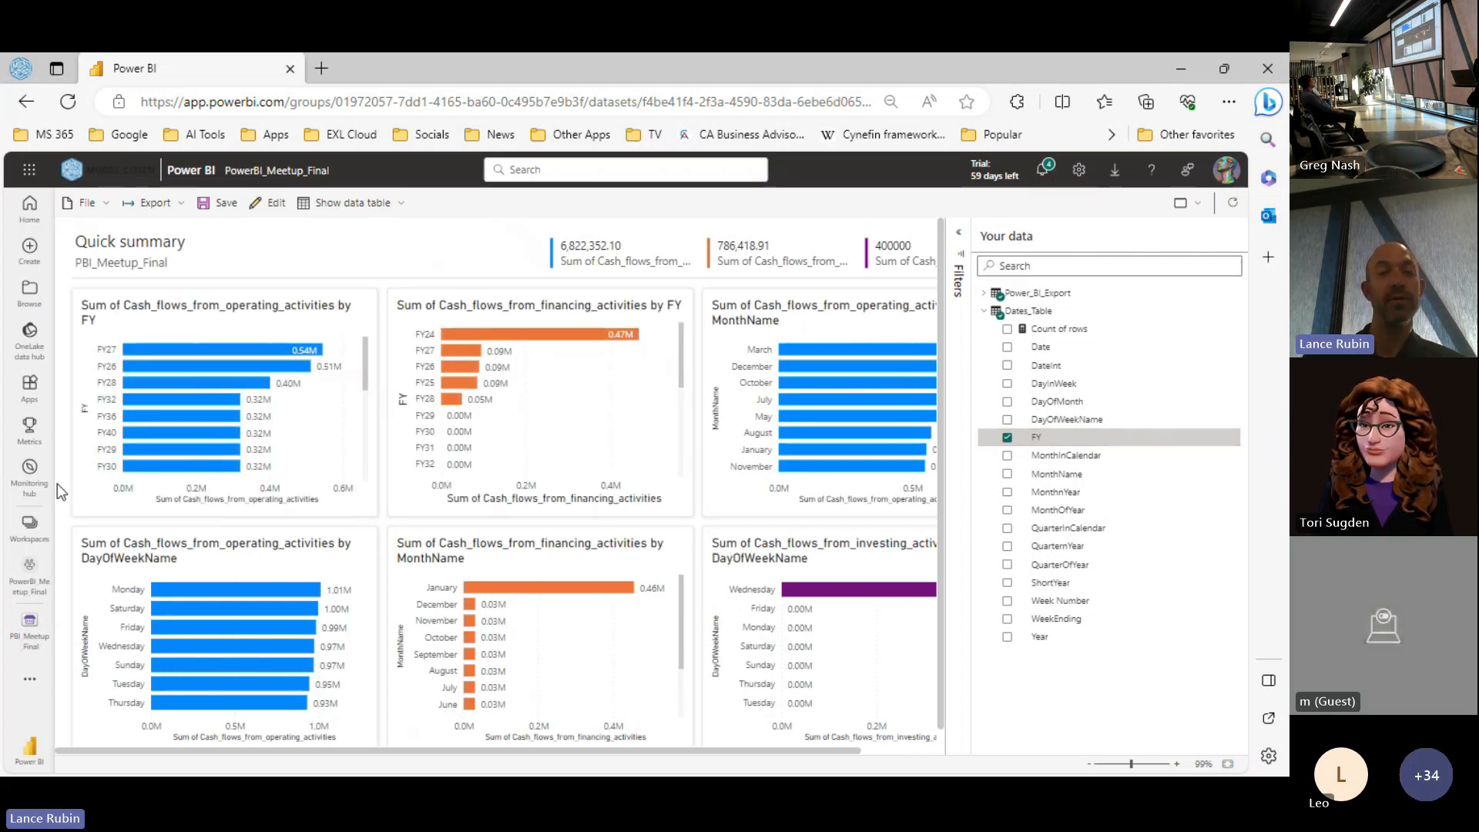
Step: Switch to the FOFM V2.01.000 report in Power BI Desktop, examine its table relationships in the model view, and return to the report view
{"action": "key", "text": "alt+Tab"}
{"action": "key", "text": "alt+Tab"}
{"action": "key", "text": "alt+Tab"}
{"action": "key", "text": "alt+Tab"}
{"action": "key", "text": "alt+Tab"}
{"action": "key", "text": "alt+Tab"}
{"action": "key", "text": "alt+Tab"}
{"action": "key", "text": "alt+Tab"}
{"action": "key", "text": "alt+Tab"}
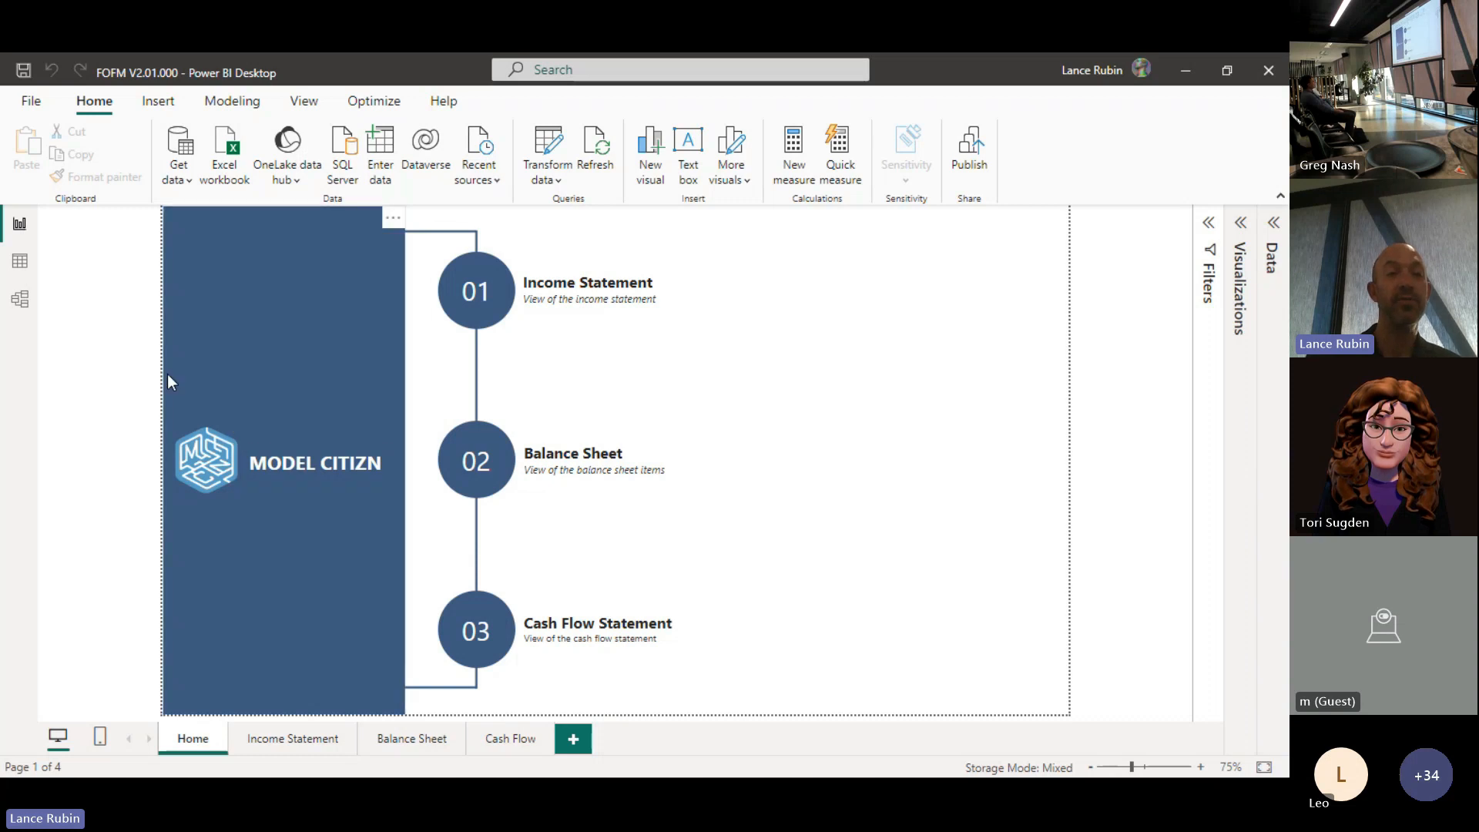
{"action": "left_click", "coordinate": [27, 302]}
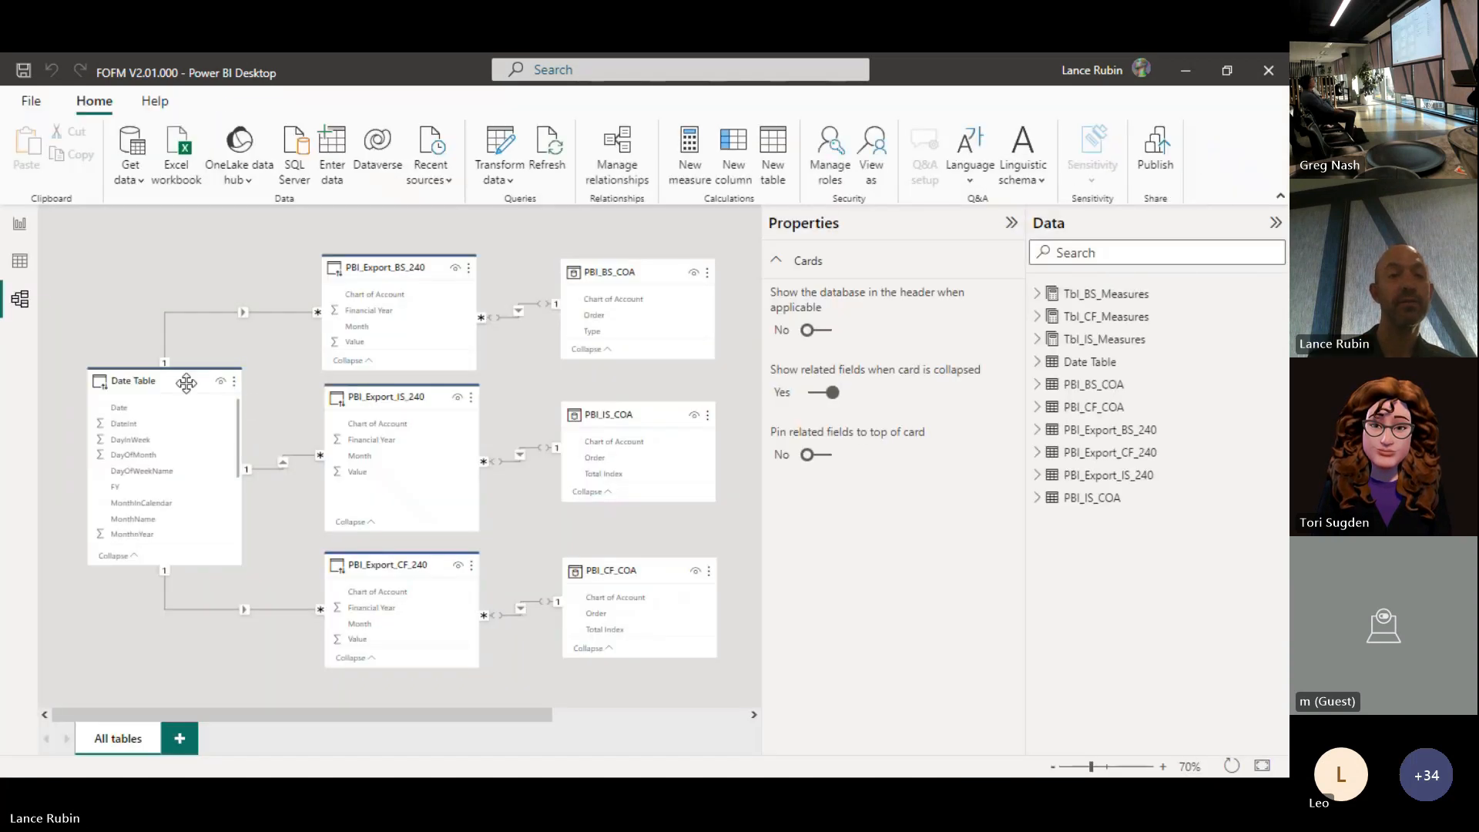
{"action": "mouse_move", "coordinate": [181, 390]}
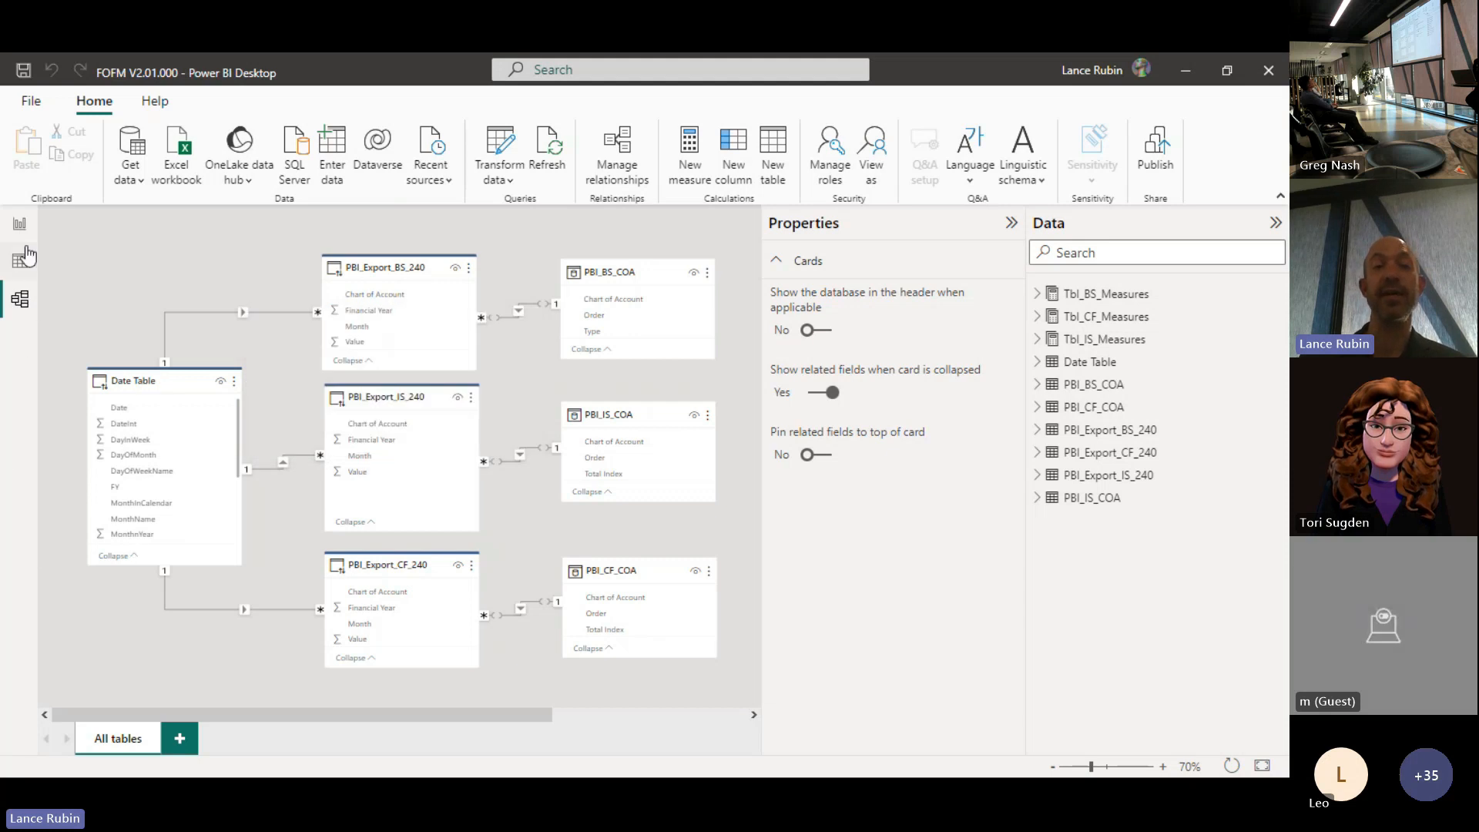
{"action": "left_click", "coordinate": [18, 225]}
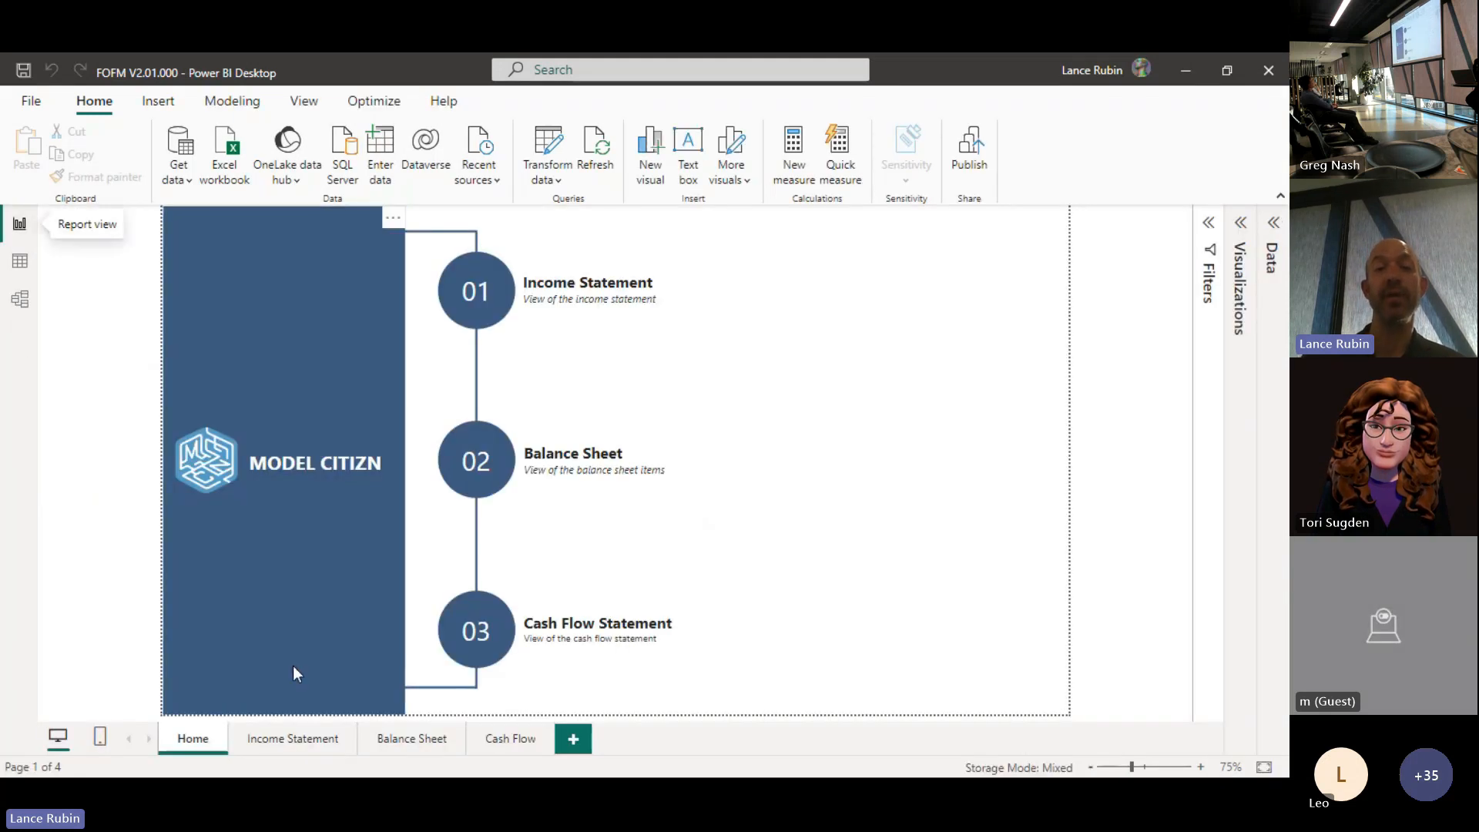
Step: Open the Income Statement page and filter it to FY26, FY32 and FY38
{"action": "left_click", "coordinate": [286, 737]}
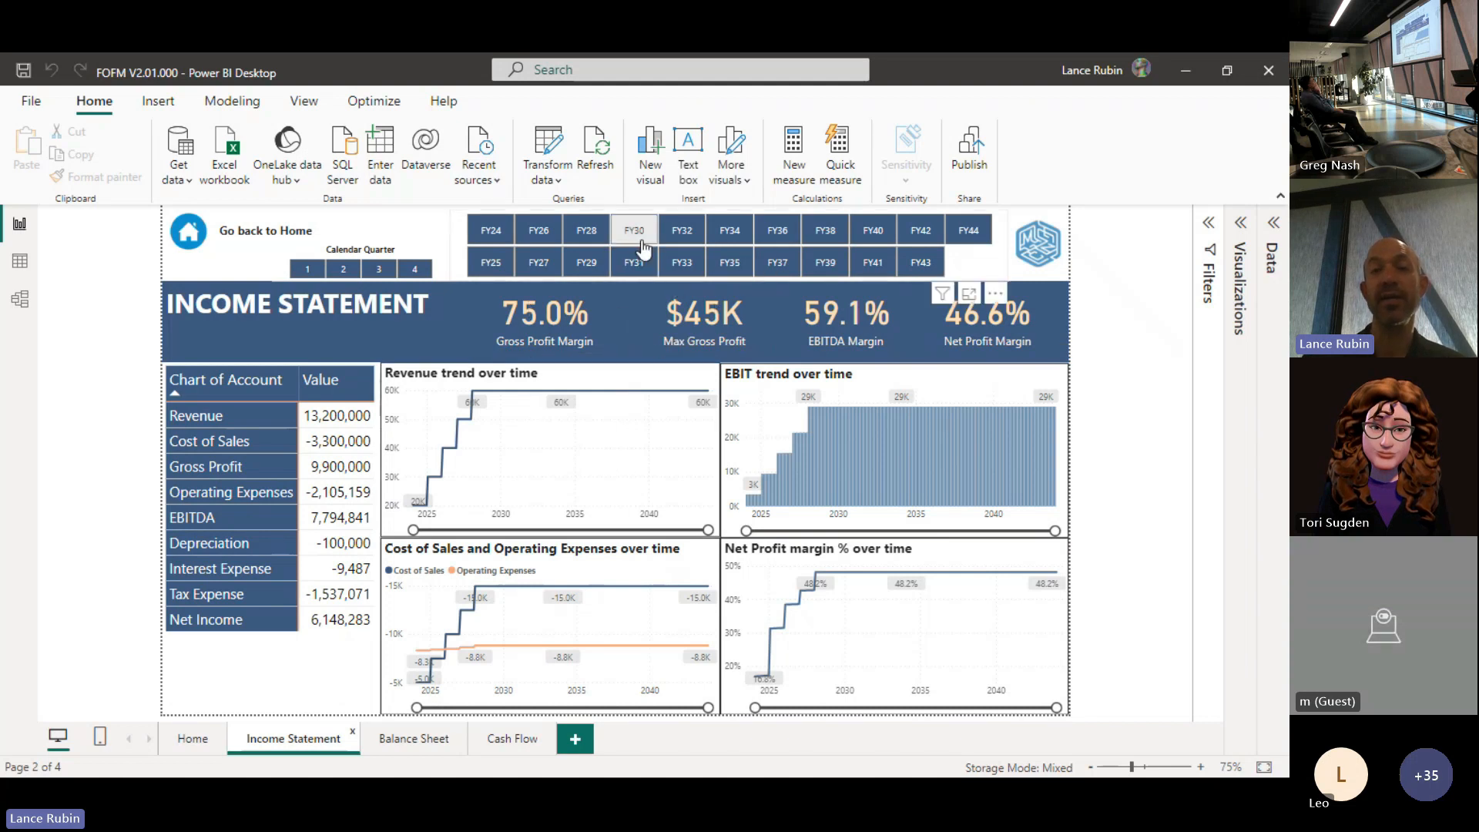
{"action": "left_click", "coordinate": [809, 240]}
{"action": "left_click", "coordinate": [683, 235]}
{"action": "left_click", "coordinate": [538, 231]}
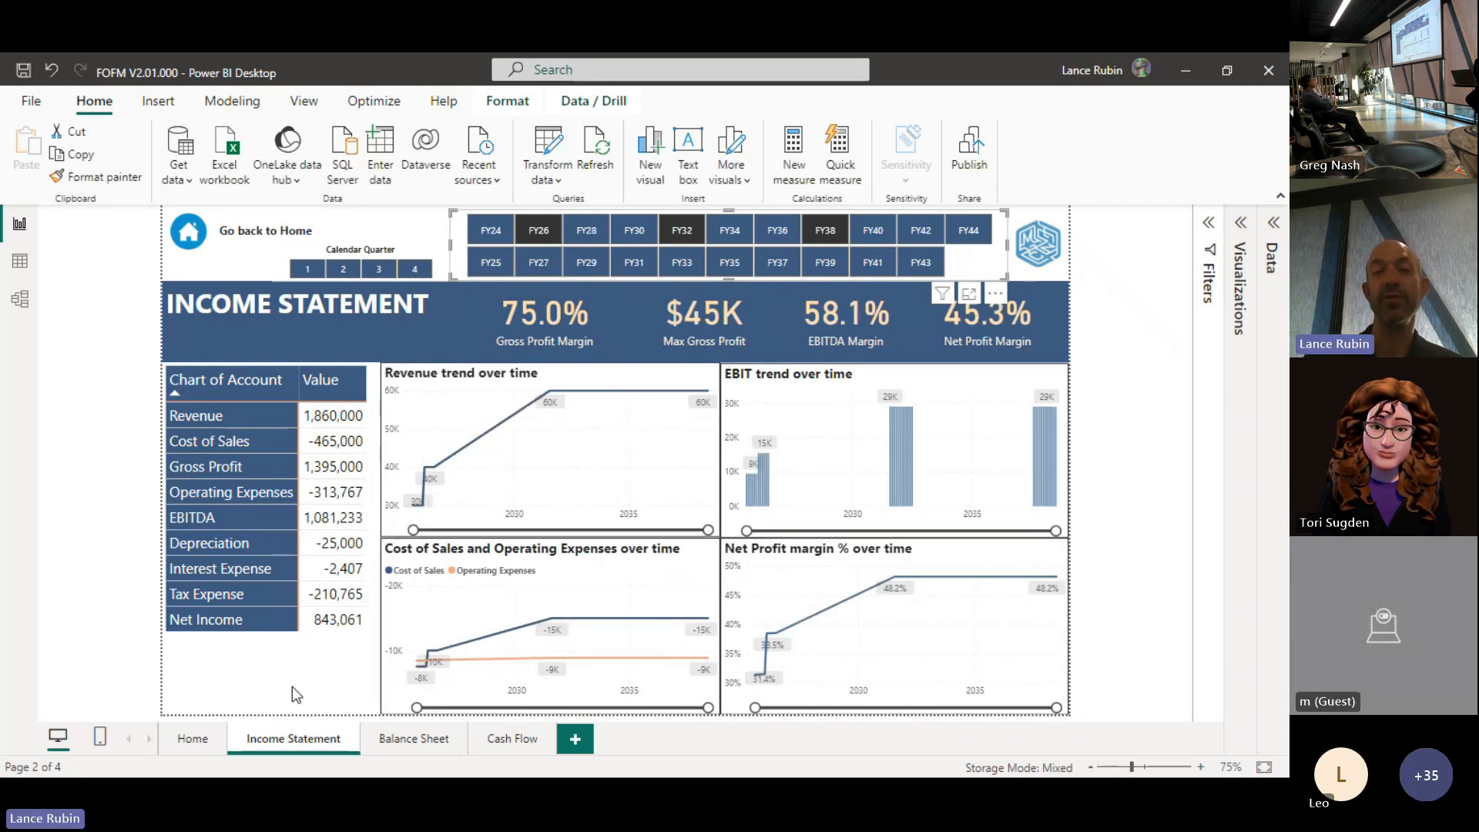
Step: Change the Income Statement year filter to FY24, FY25 and FY26
{"action": "left_click", "coordinate": [491, 234]}
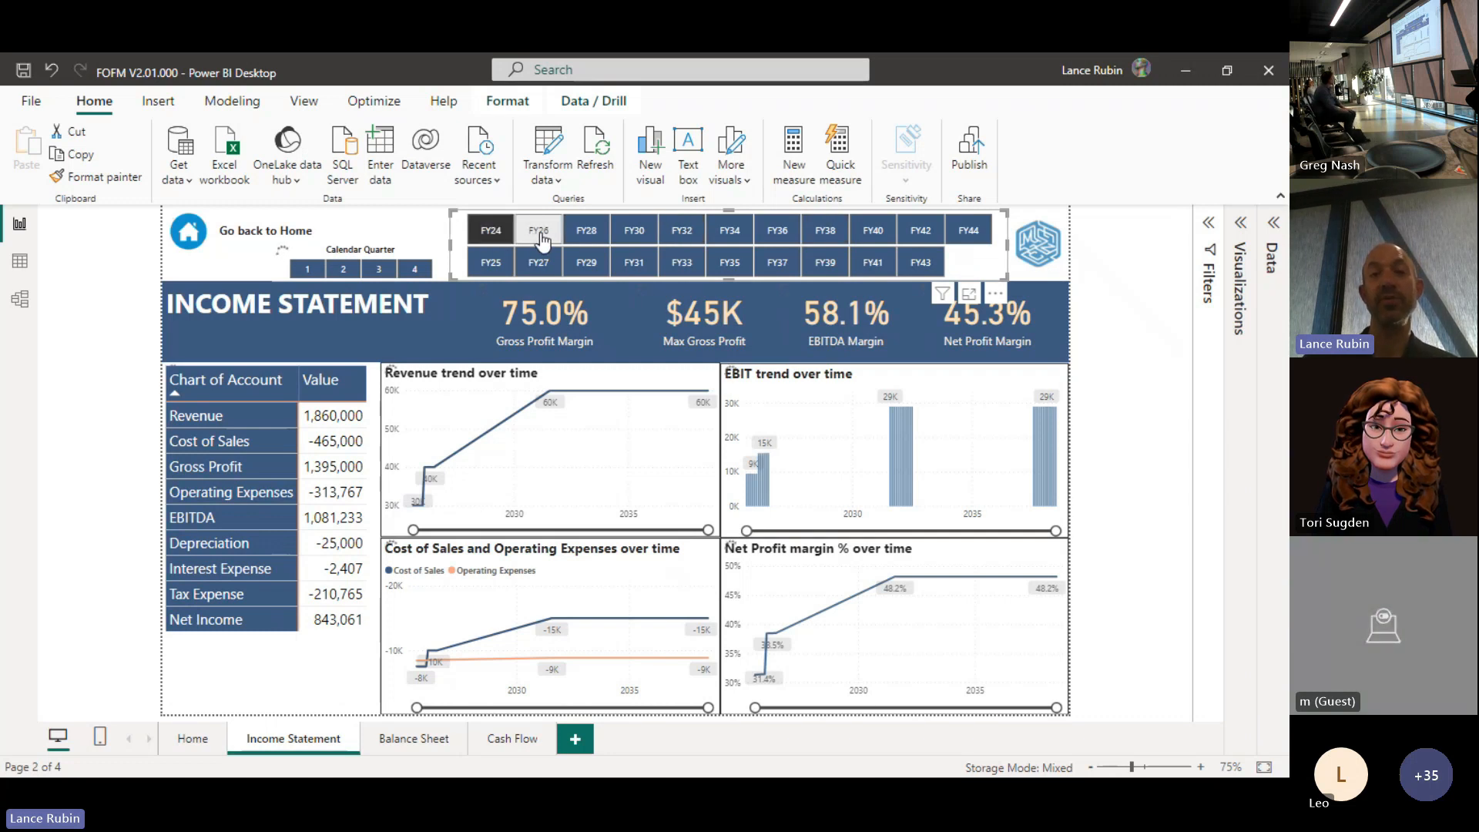
{"action": "left_click", "coordinate": [540, 231], "text": "ctrl"}
{"action": "left_click", "coordinate": [491, 262], "text": "ctrl"}
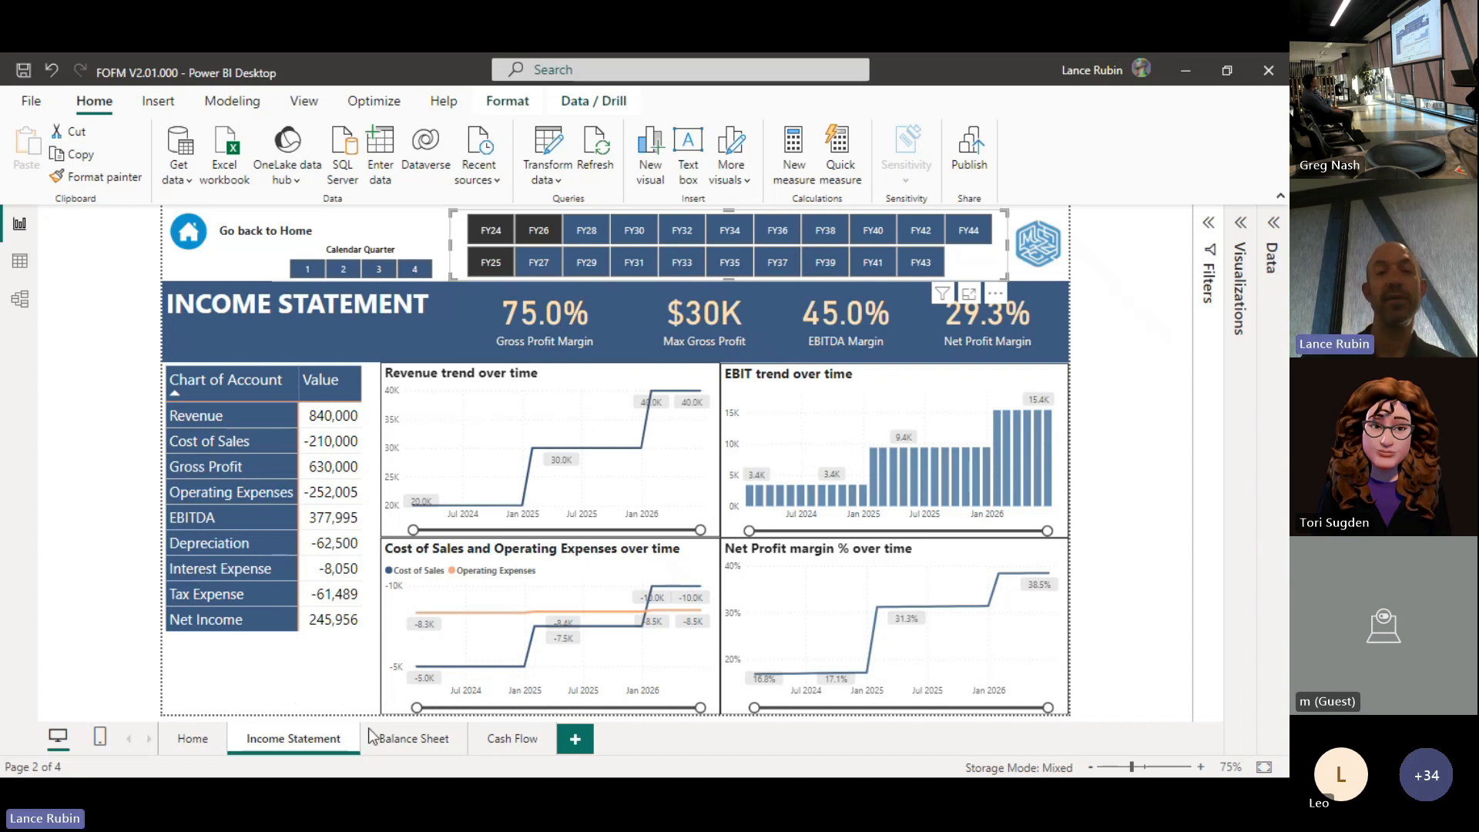
Step: Go through the Balance Sheet page to the Cash Flow page and sort its table by Chart of Account in descending order
{"action": "left_click", "coordinate": [394, 739]}
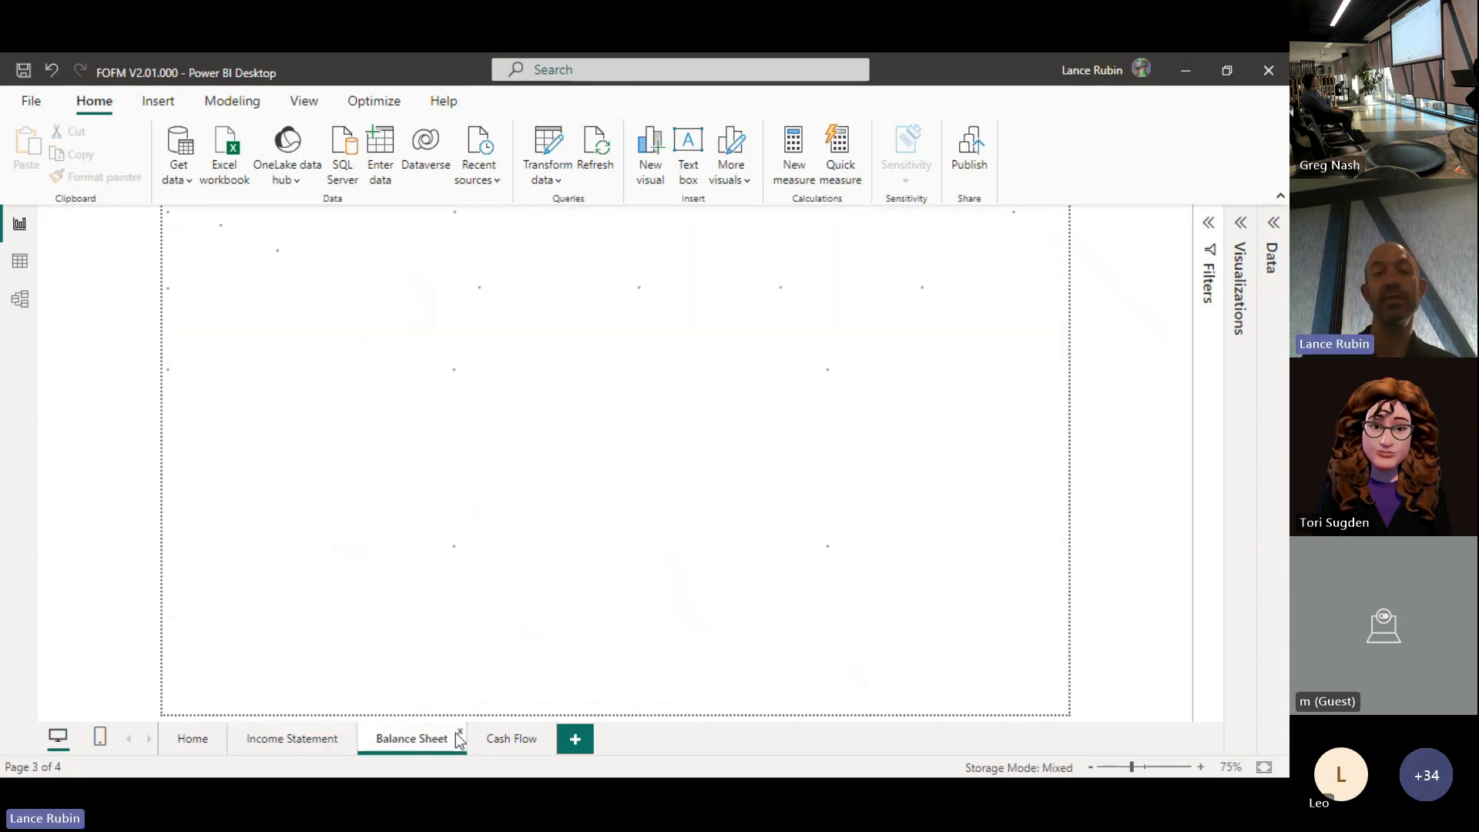
{"action": "left_click", "coordinate": [501, 738]}
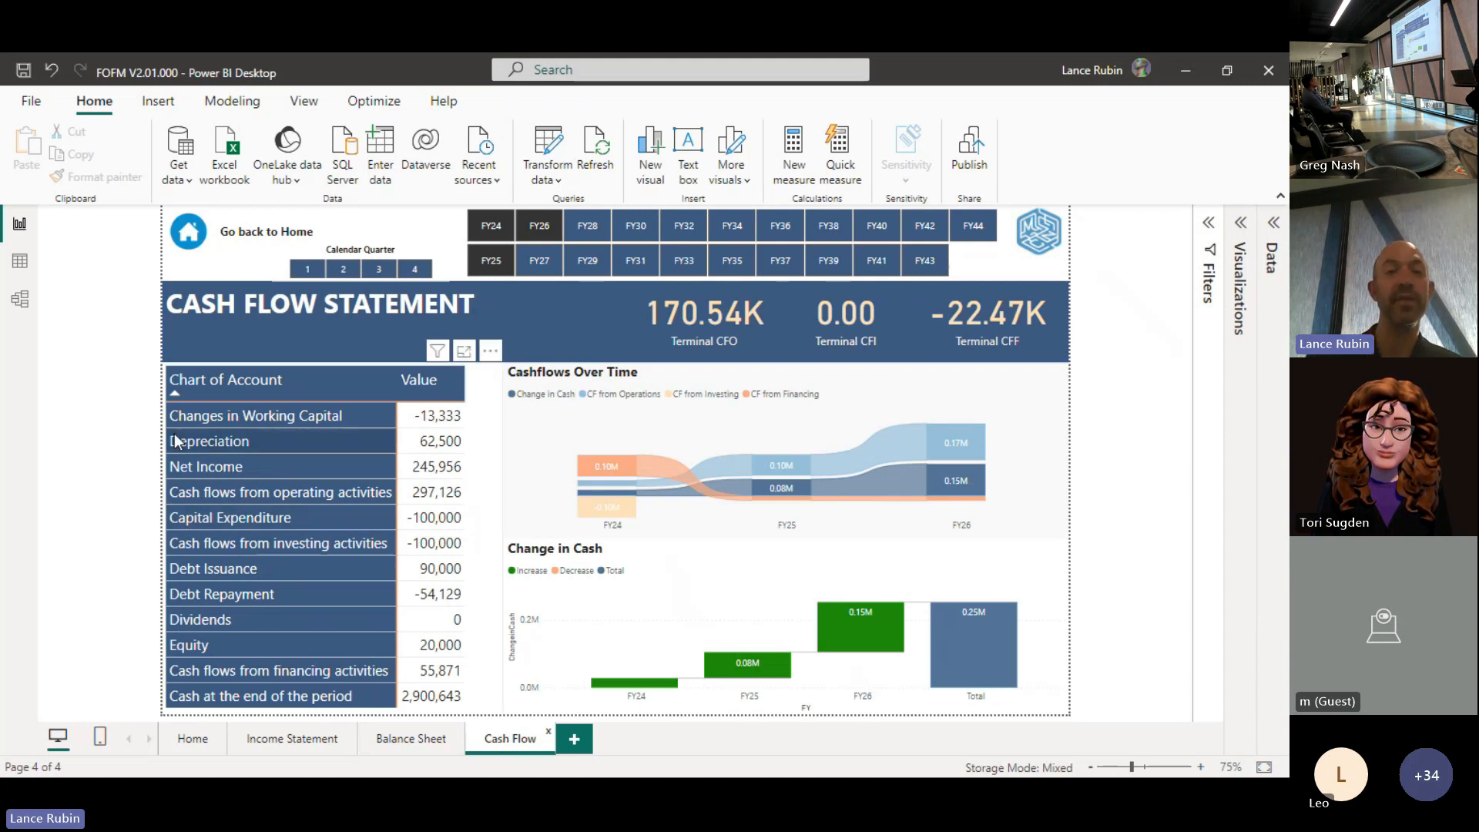
{"action": "left_click", "coordinate": [173, 391]}
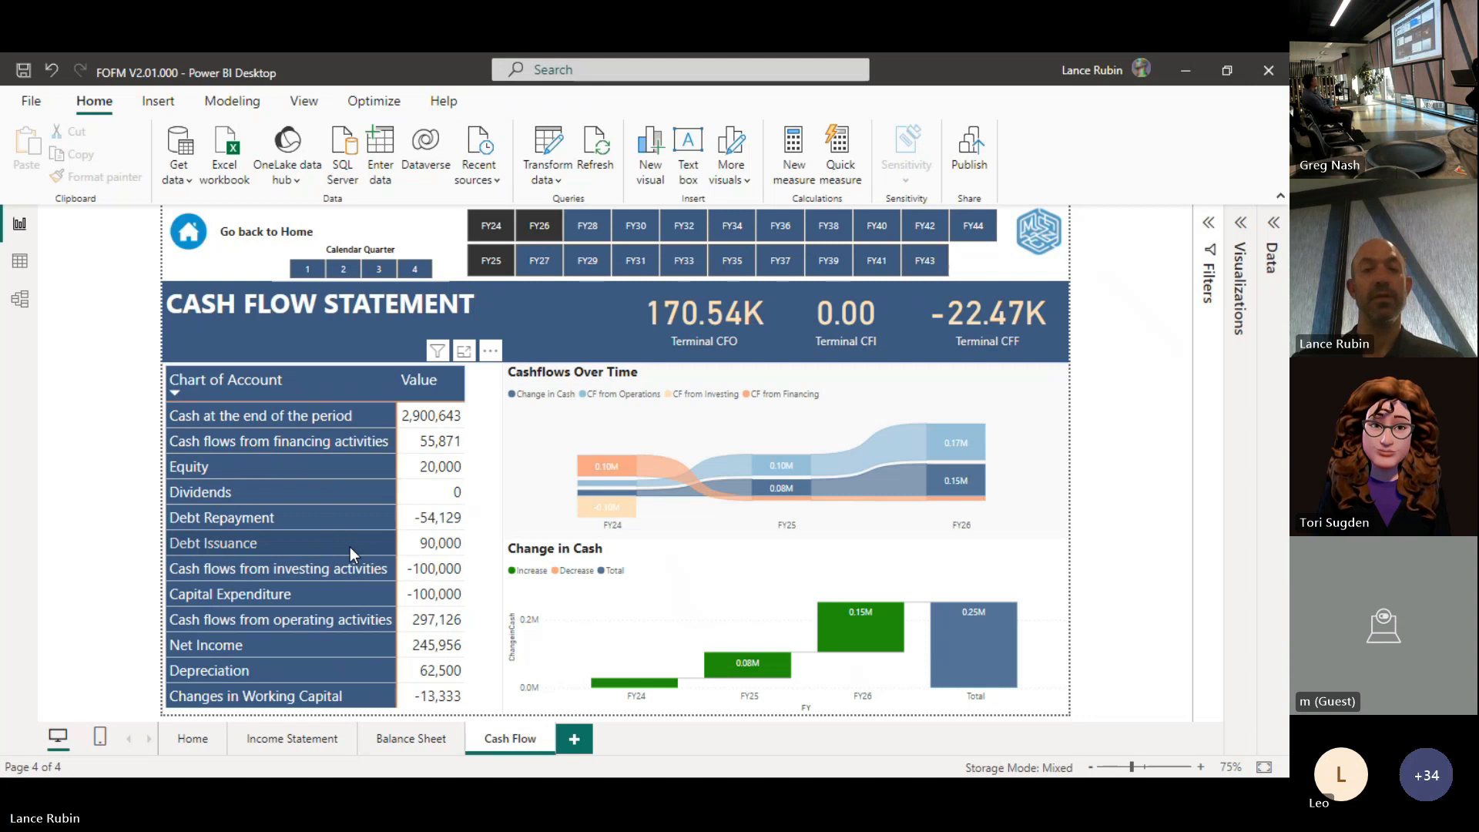
Step: Switch to the FOFM Part 2 V5.00 report in Power BI Desktop and open its 1. MCS page
{"action": "key", "text": "alt+Tab"}
{"action": "key", "text": "alt+Tab"}
{"action": "key", "text": "alt+Tab"}
{"action": "key", "text": "alt+Tab"}
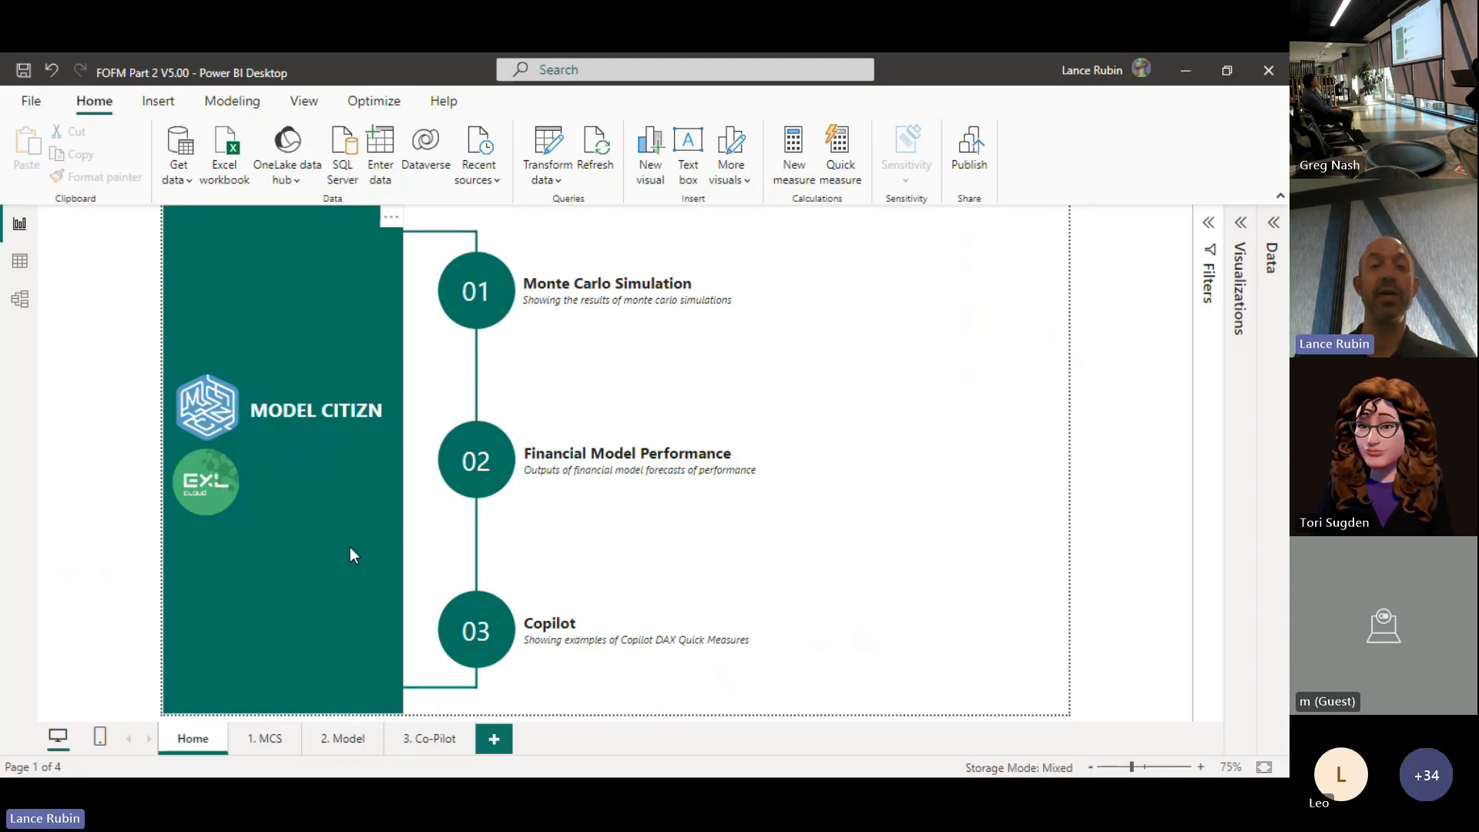
{"action": "left_click", "coordinate": [258, 744]}
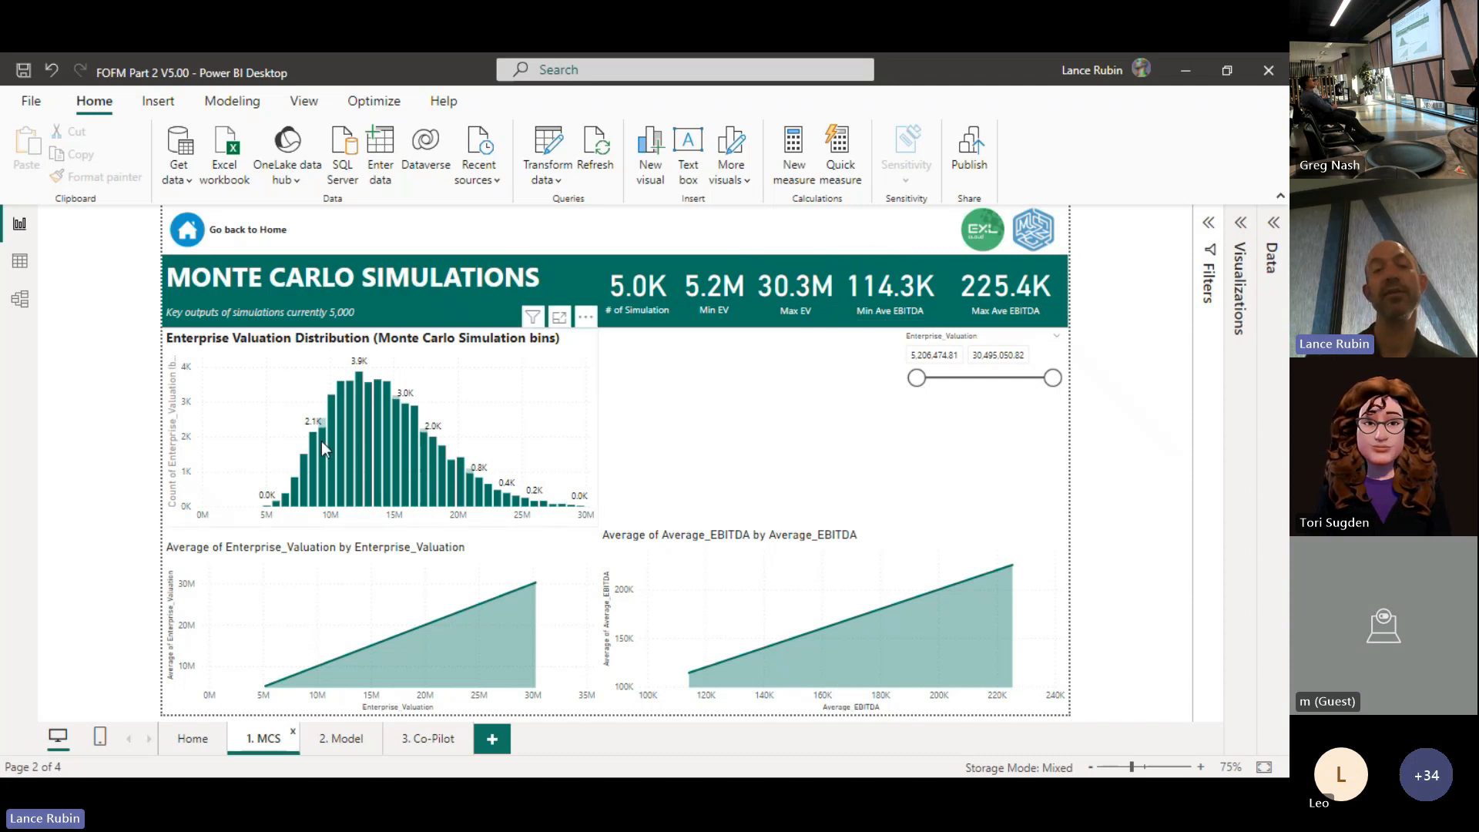
Step: Lower the upper limit of the Enterprise_Valuation slicer to 20,859,131.17 and open the 2. Model page
{"action": "left_click_drag", "start_coordinate": [1059, 379], "coordinate": [1009, 383]}
{"action": "left_click", "coordinate": [1007, 381]}
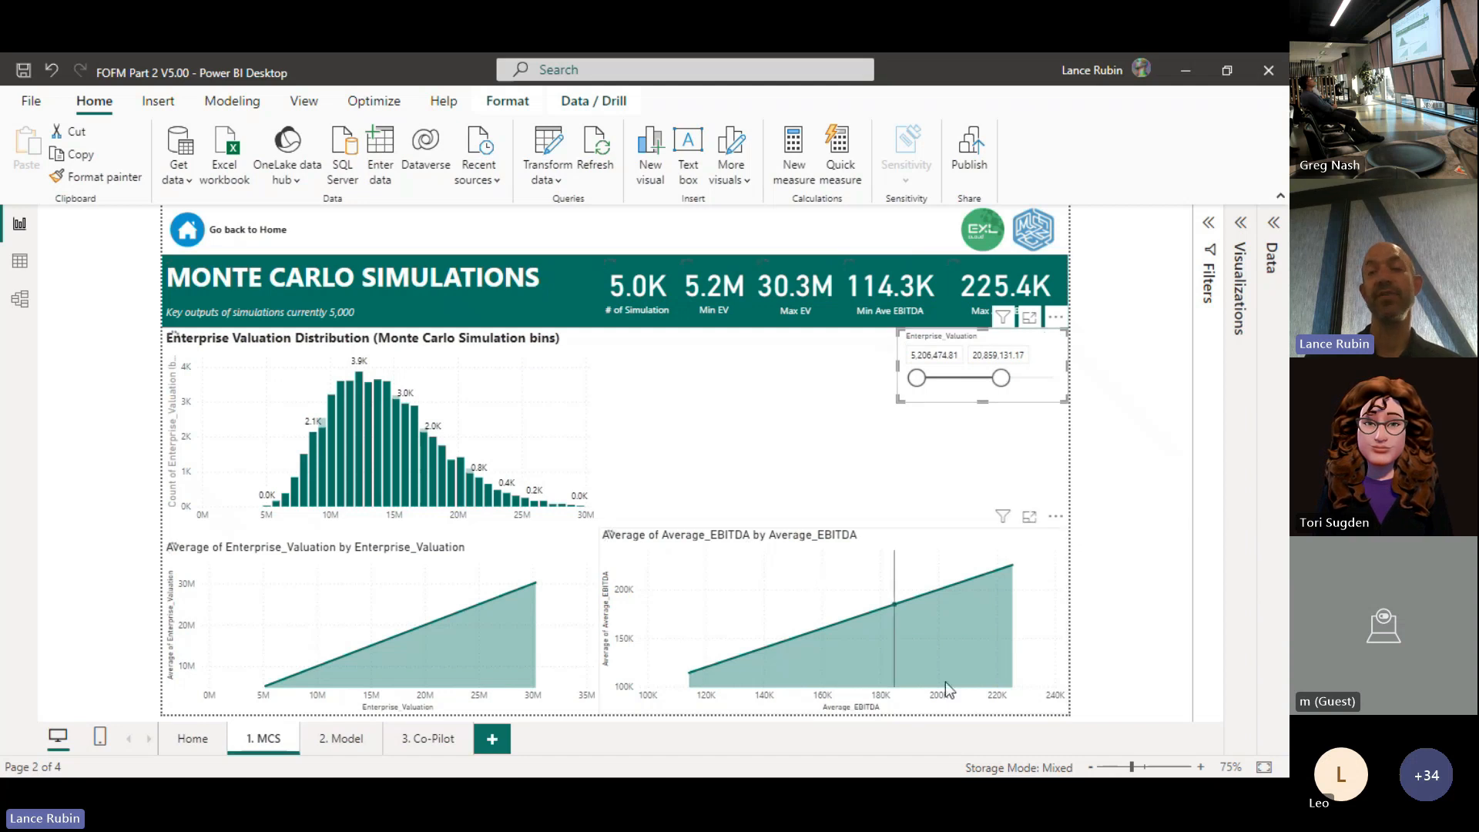
{"action": "left_click", "coordinate": [348, 744]}
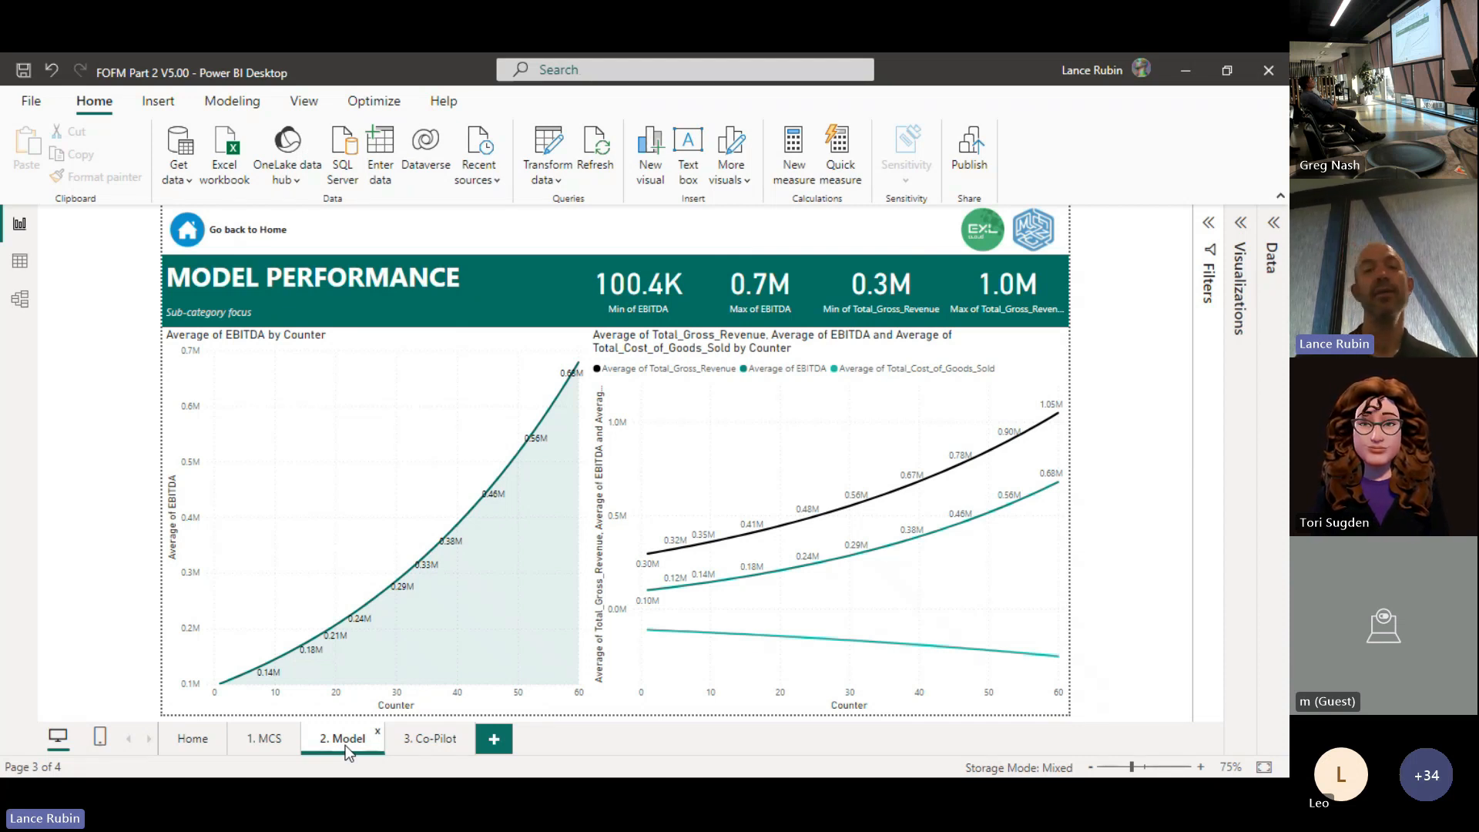
{"action": "left_click", "coordinate": [192, 739]}
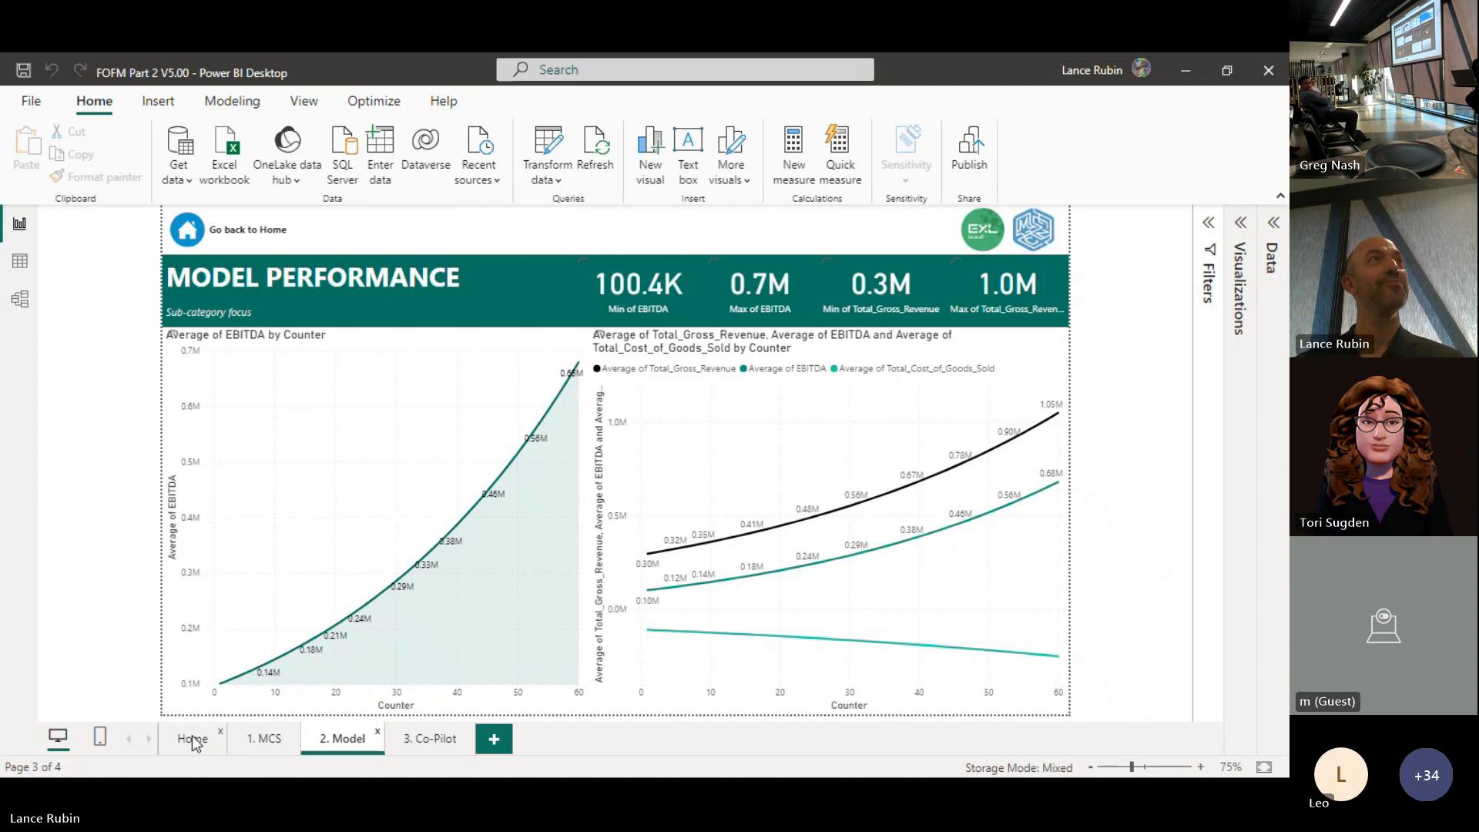
Step: Switch to the FAST_model_PowerBI workbook in Excel and select the first Month value, B5, on the Power_BI_Export sheet
{"action": "key", "text": "alt+Tab"}
{"action": "key", "text": "alt+Tab"}
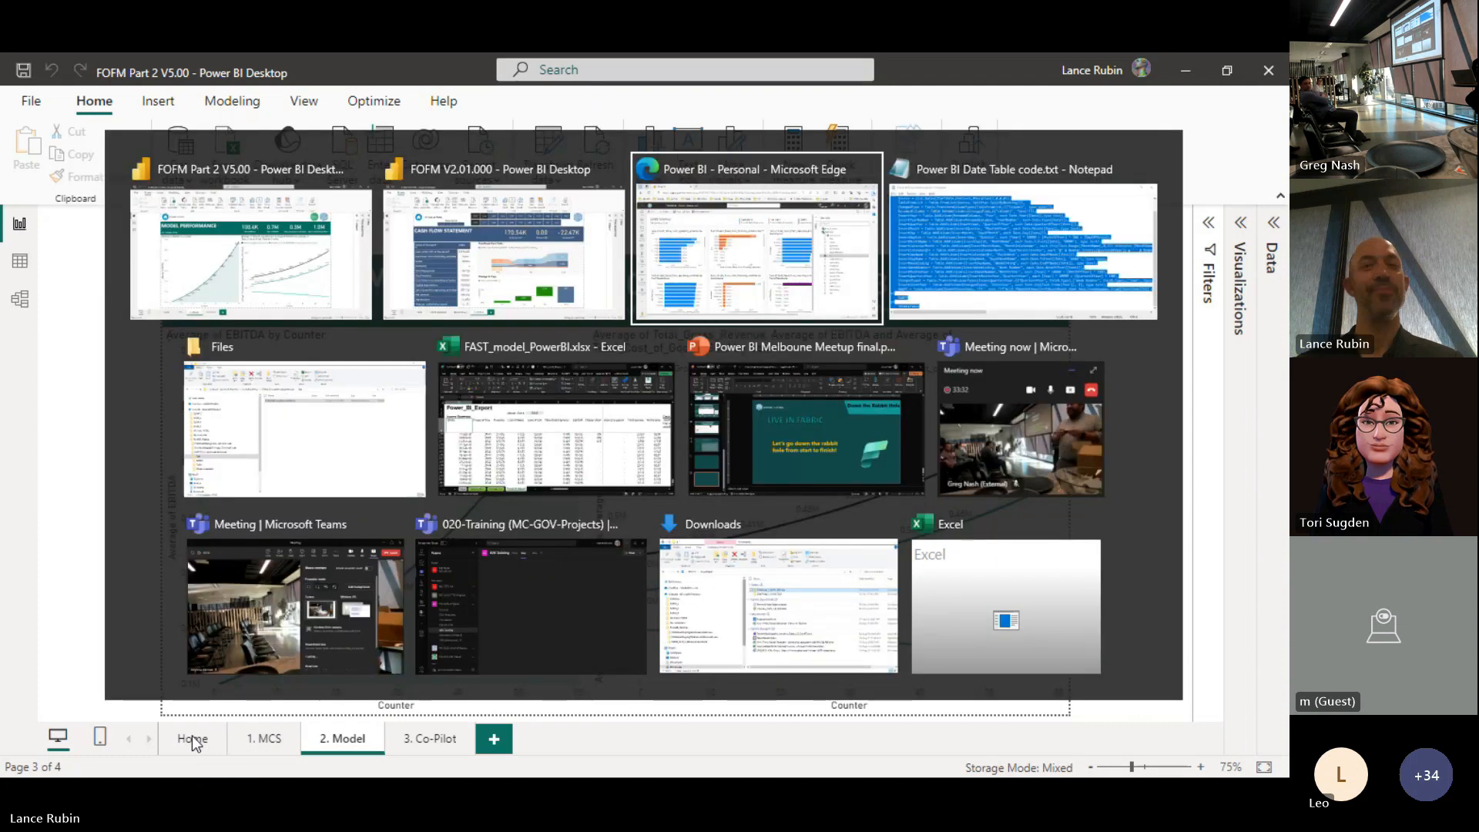
{"action": "key", "text": "alt+Tab"}
{"action": "key", "text": "alt+Tab"}
{"action": "key", "text": "alt+Tab"}
{"action": "key", "text": "alt+Tab"}
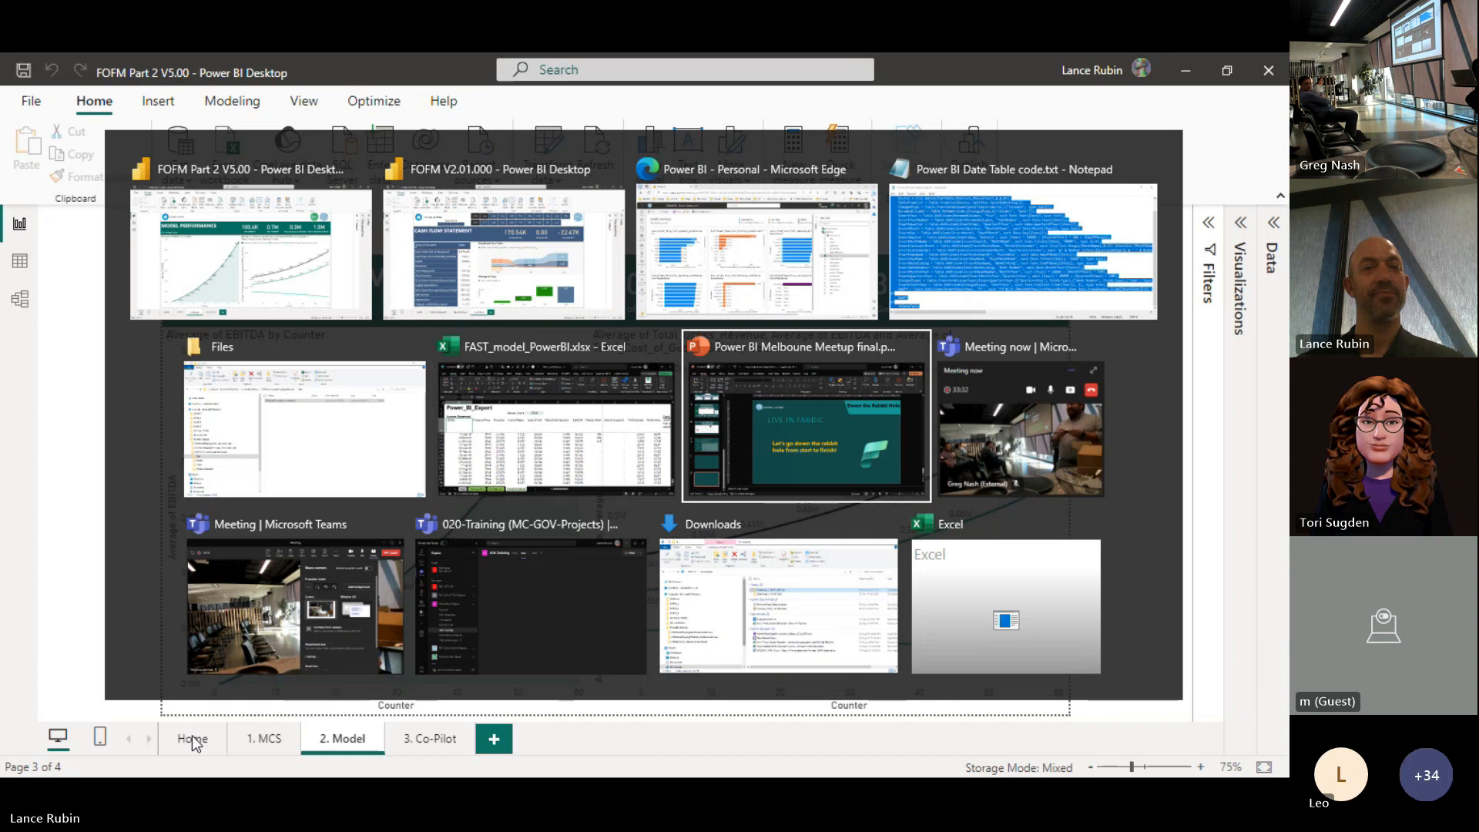
{"action": "key", "text": "alt+Tab"}
{"action": "key", "text": "alt+Tab"}
{"action": "key", "text": "alt+Tab"}
{"action": "key", "text": "alt+Up"}
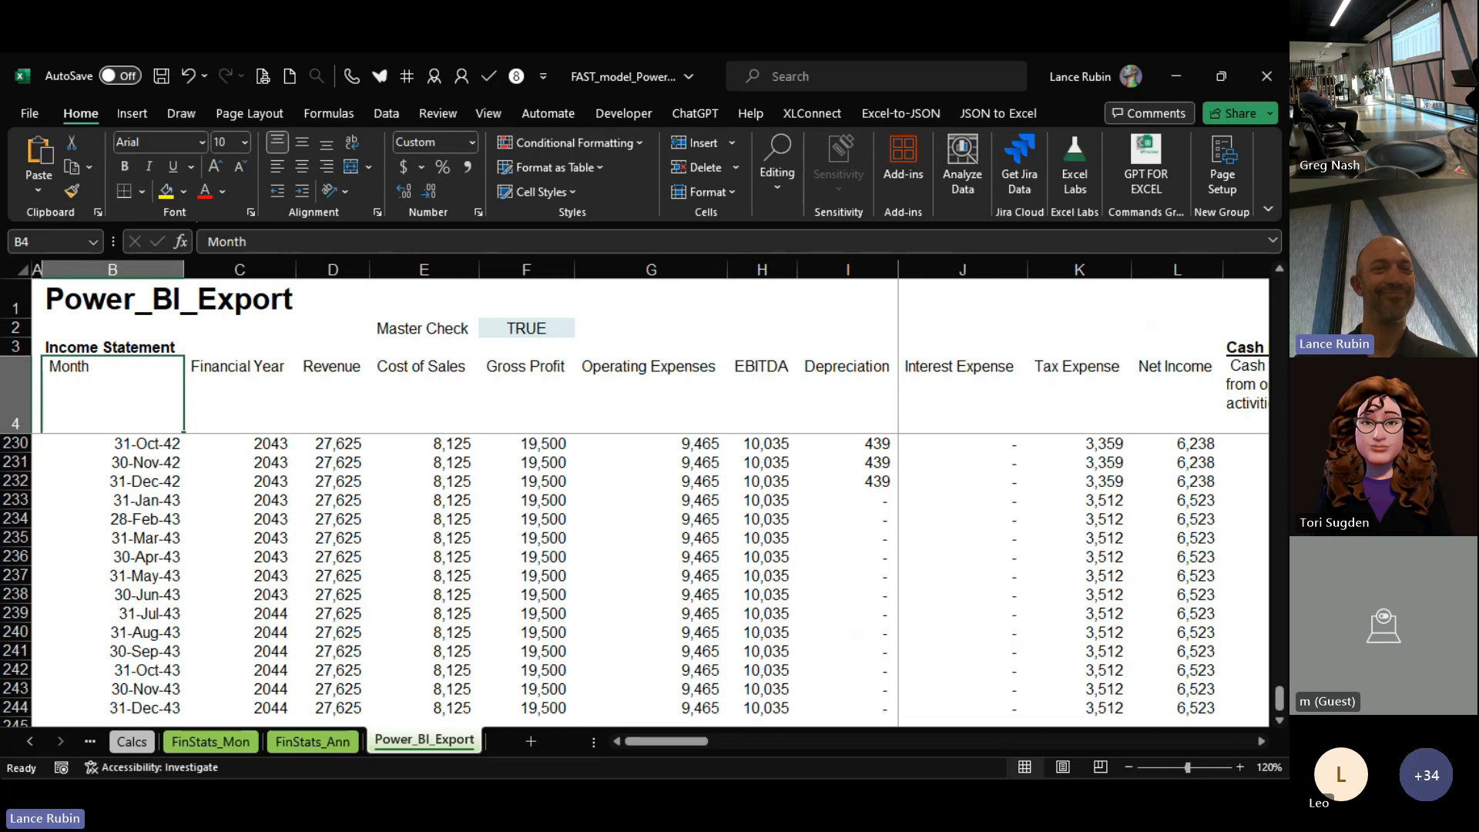
{"action": "key", "text": "Down"}
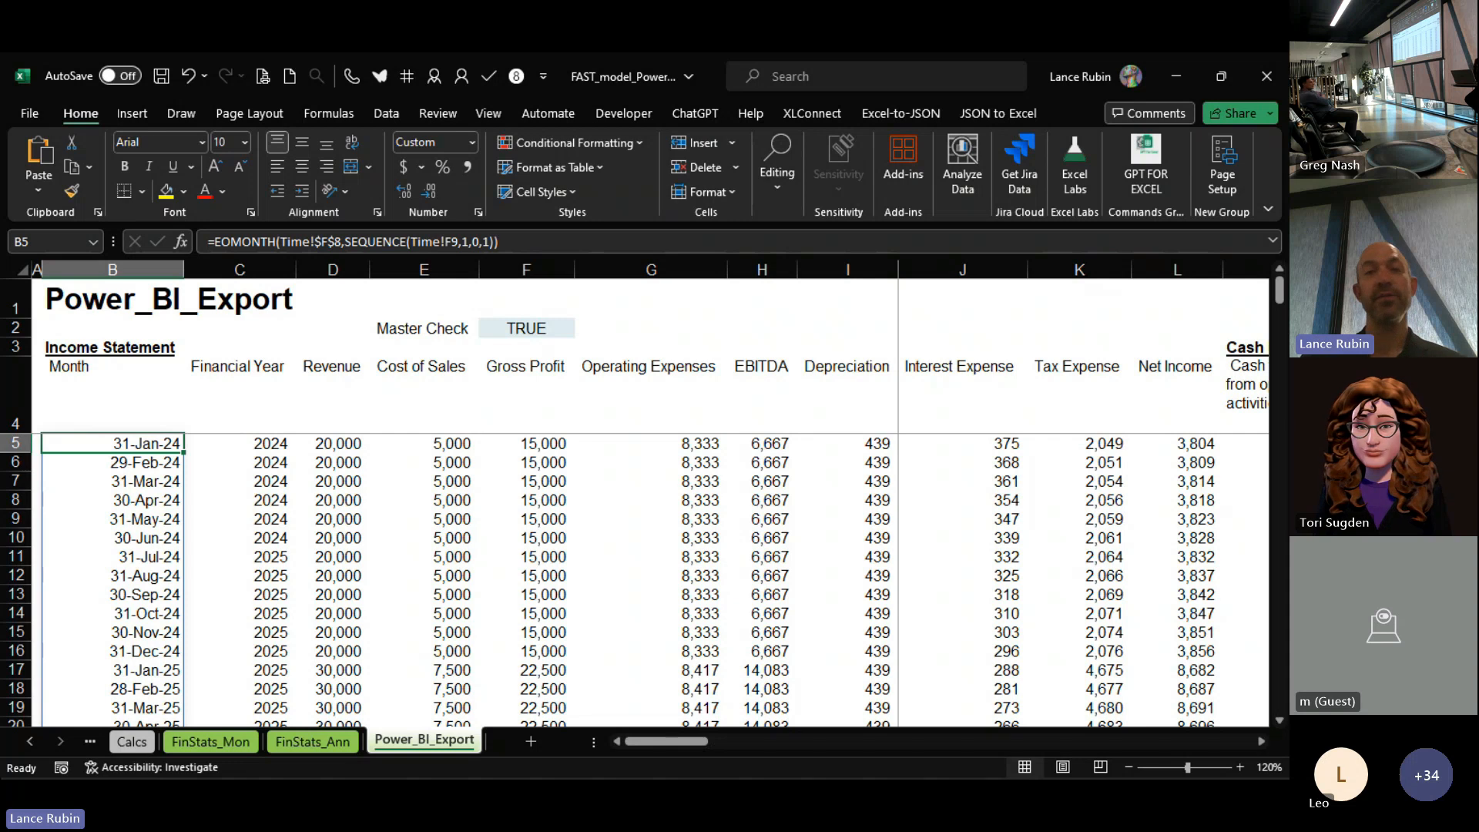
Step: Examine the formulas behind the first Financial Year and Month values in C5 and B5
{"action": "left_click", "coordinate": [240, 443]}
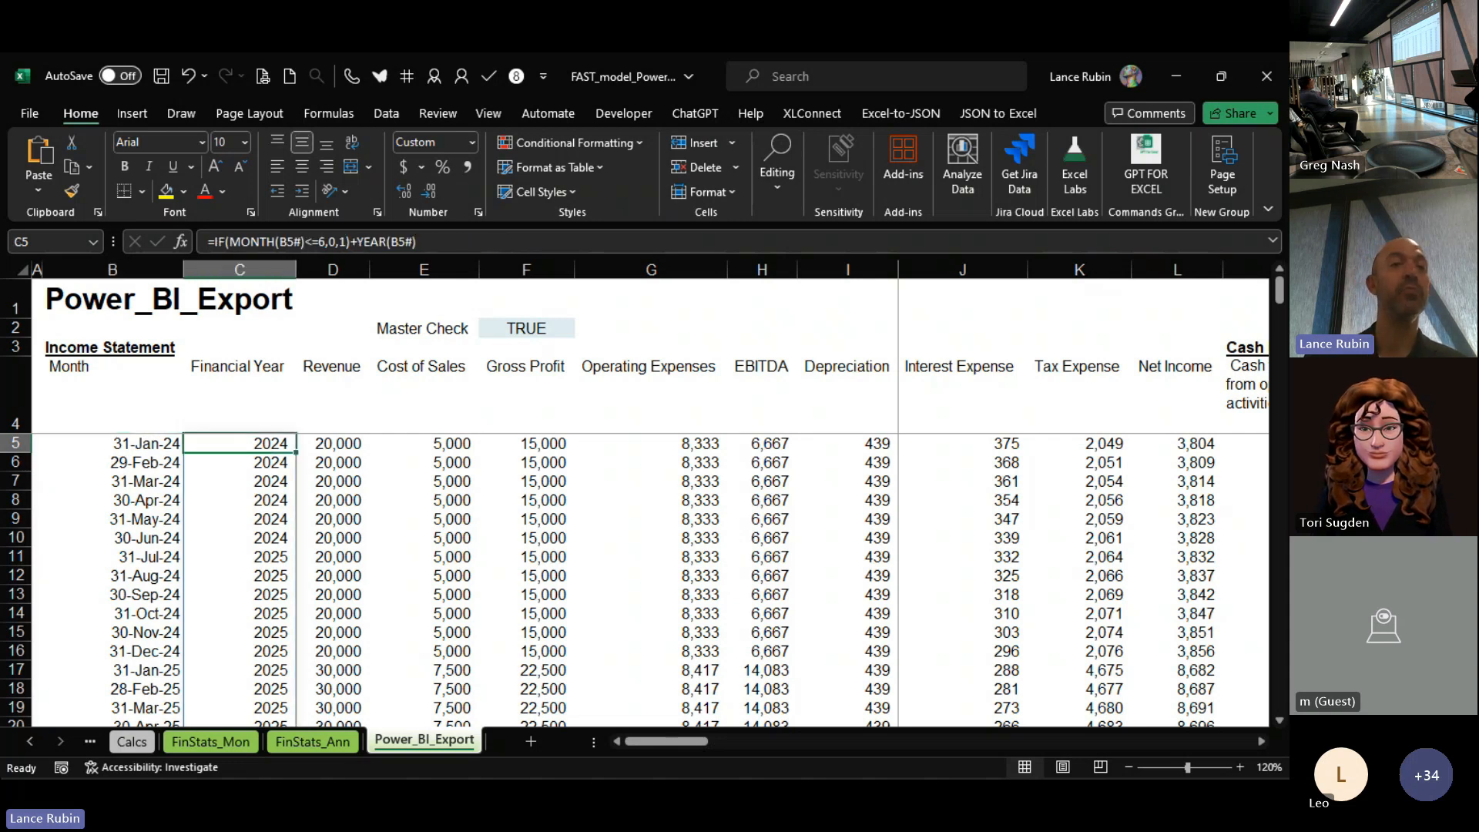
{"action": "left_click", "coordinate": [240, 393]}
{"action": "left_click", "coordinate": [239, 442]}
{"action": "left_click", "coordinate": [112, 443]}
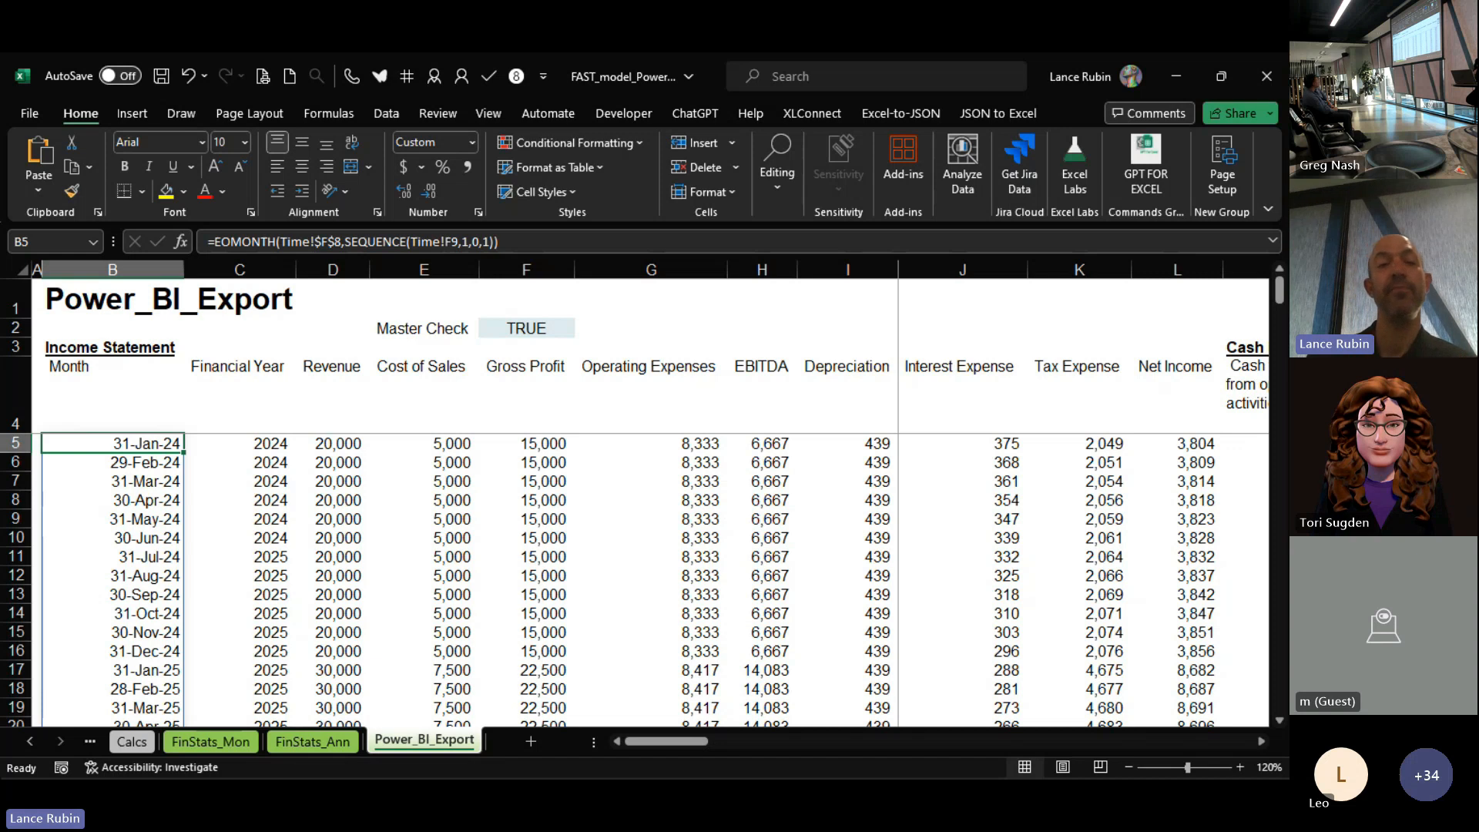
{"action": "left_click", "coordinate": [240, 443]}
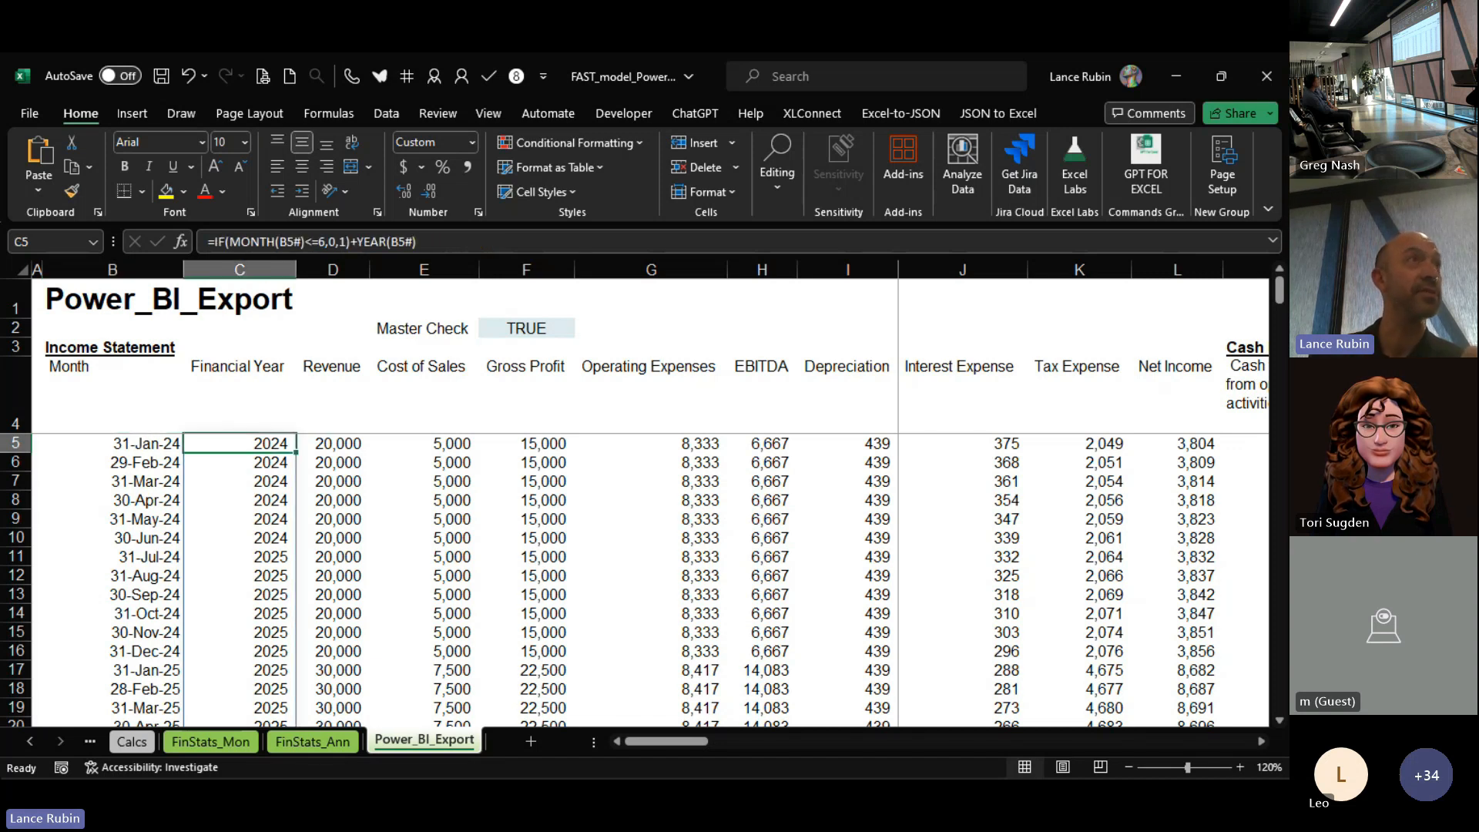
Step: Examine the row 5 formulas from Revenue in D5 across to Cash flows from financing activities in O5
{"action": "left_click", "coordinate": [333, 443]}
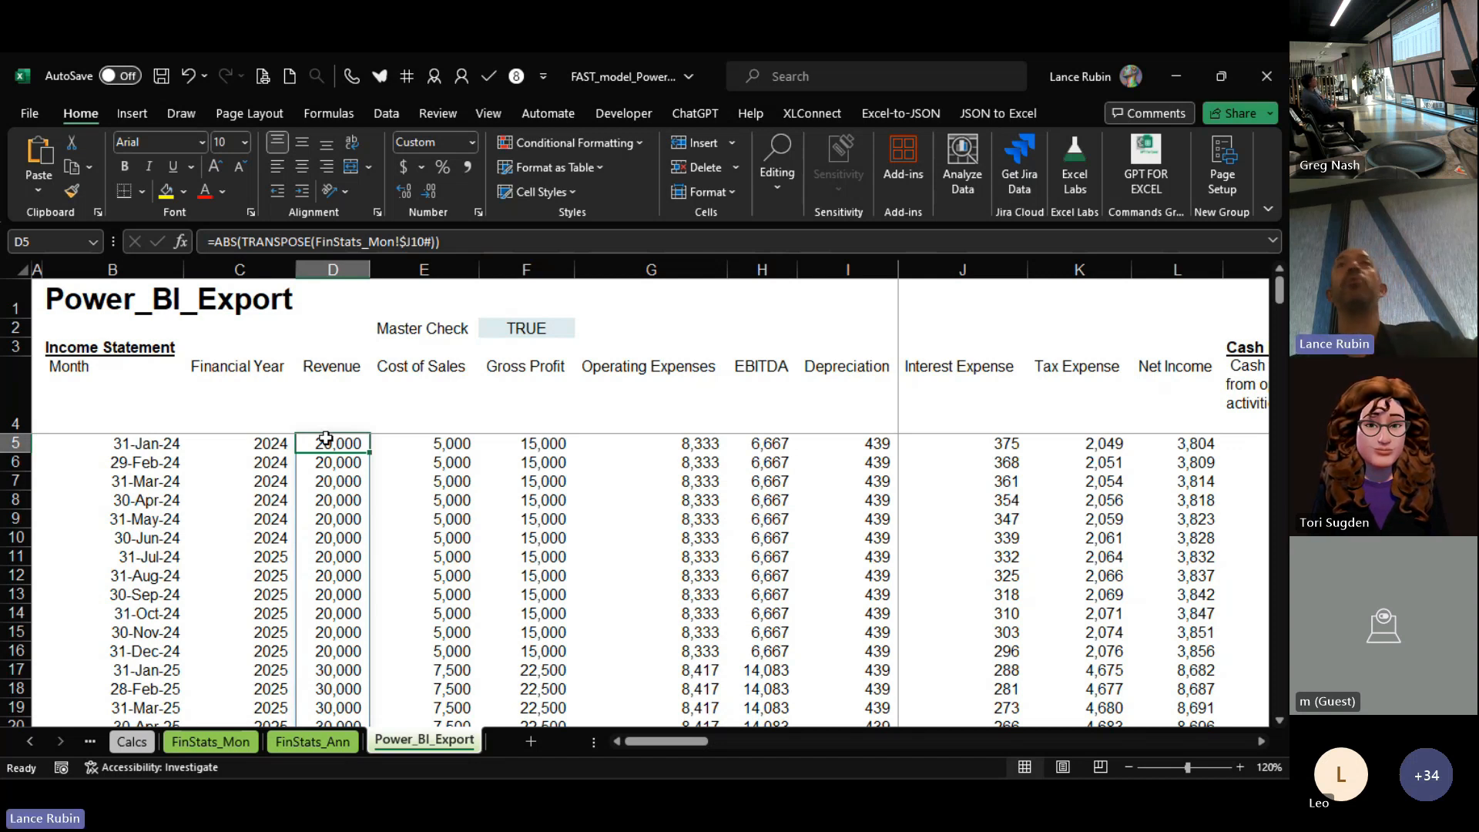
{"action": "key", "text": "Right"}
{"action": "key", "text": "Right"}
{"action": "key", "text": "Right"}
{"action": "key", "text": "Right"}
{"action": "key", "text": "Right"}
{"action": "key", "text": "Right"}
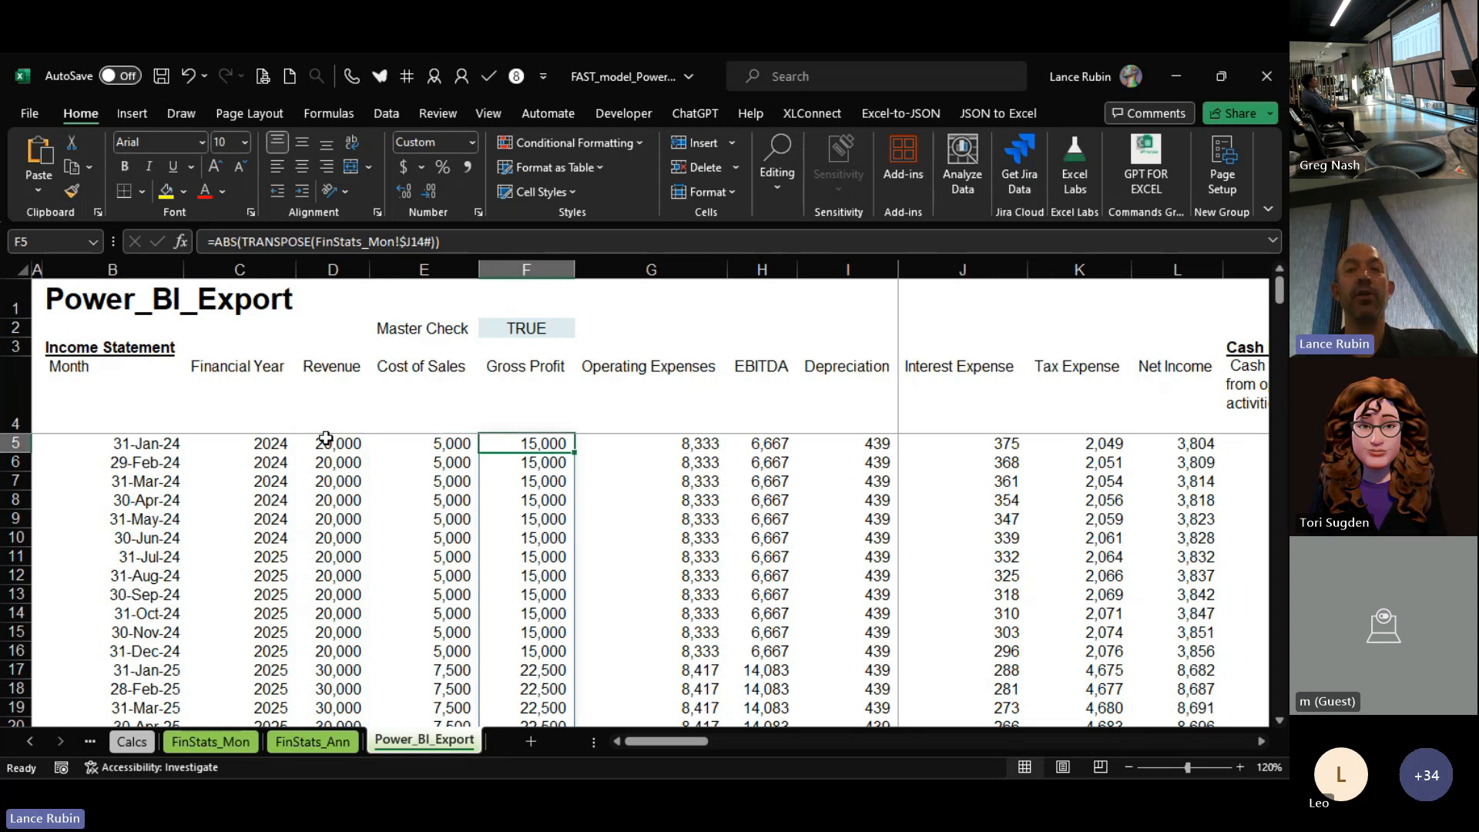
{"action": "key", "text": "Right"}
{"action": "key", "text": "Right"}
{"action": "key", "text": "Right"}
{"action": "key", "text": "Right"}
{"action": "key", "text": "Right"}
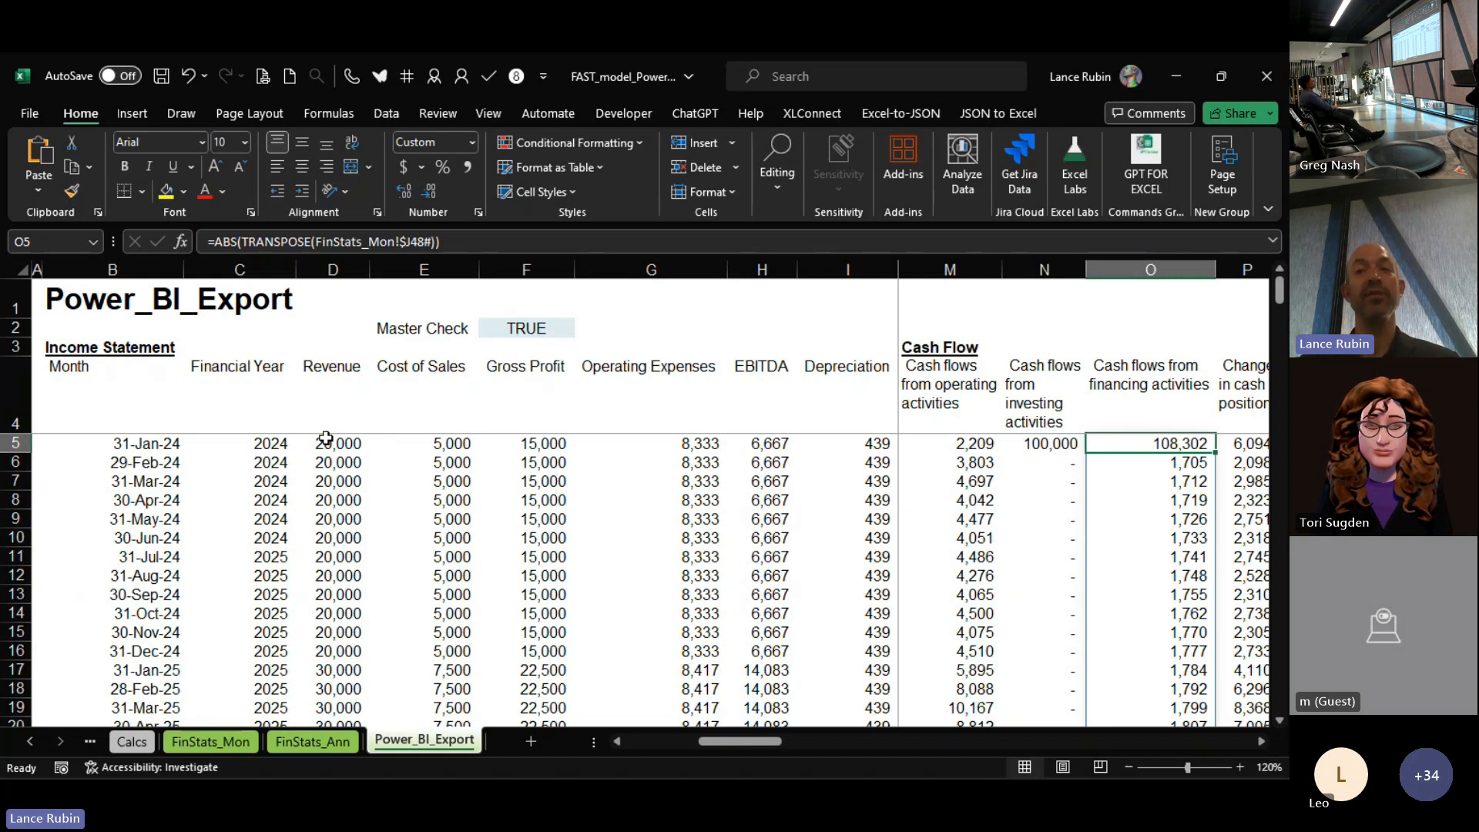
Step: Examine the row 4 headings across the Cash Flow and Balance Sheet sections and return to Cash at the end of the period
{"action": "key", "text": "Up"}
{"action": "key", "text": "Right"}
{"action": "key", "text": "Right"}
{"action": "key", "text": "Right"}
{"action": "key", "text": "Right"}
{"action": "key", "text": "Right"}
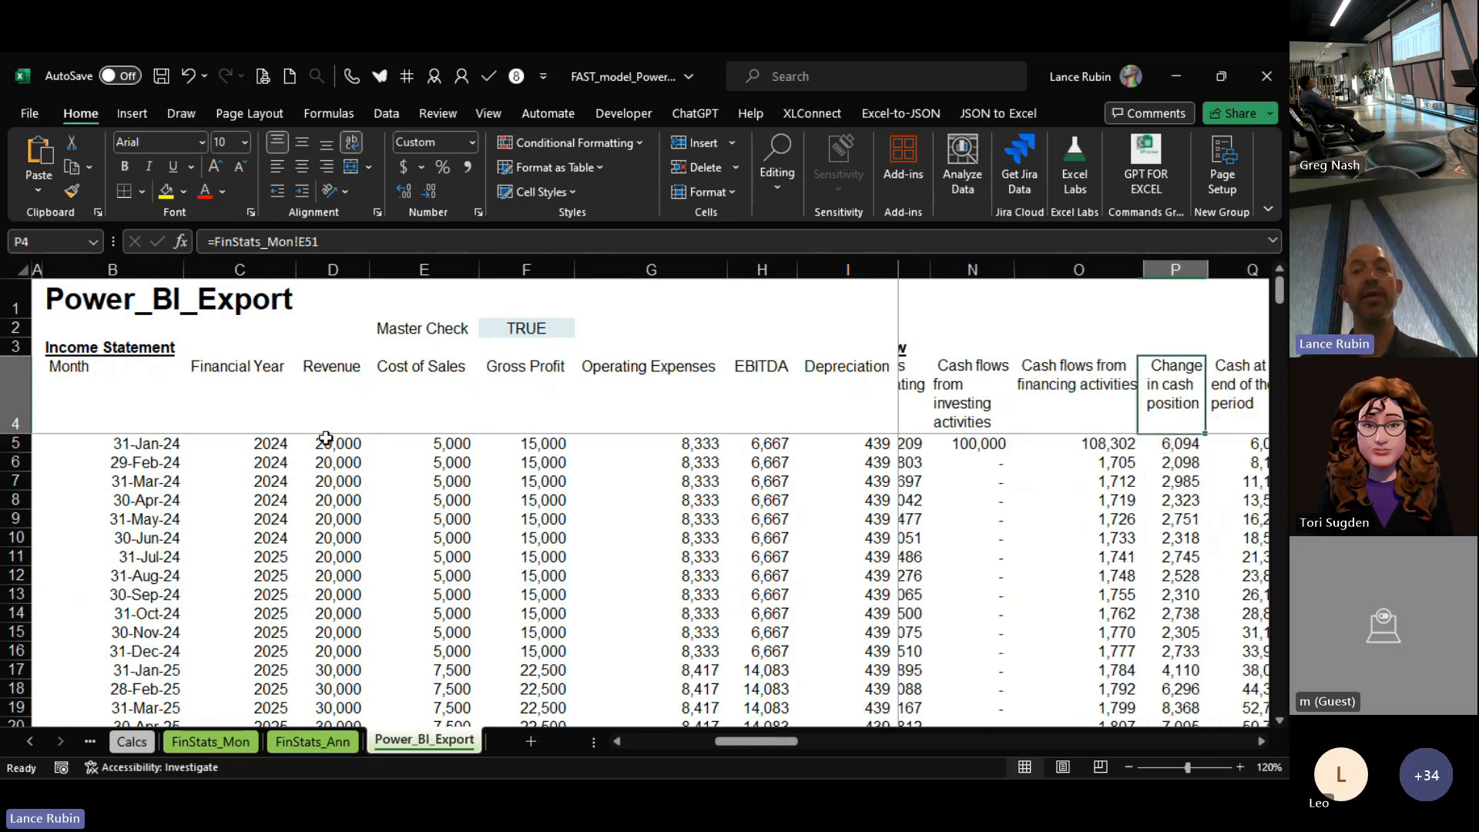
{"action": "key", "text": "Right"}
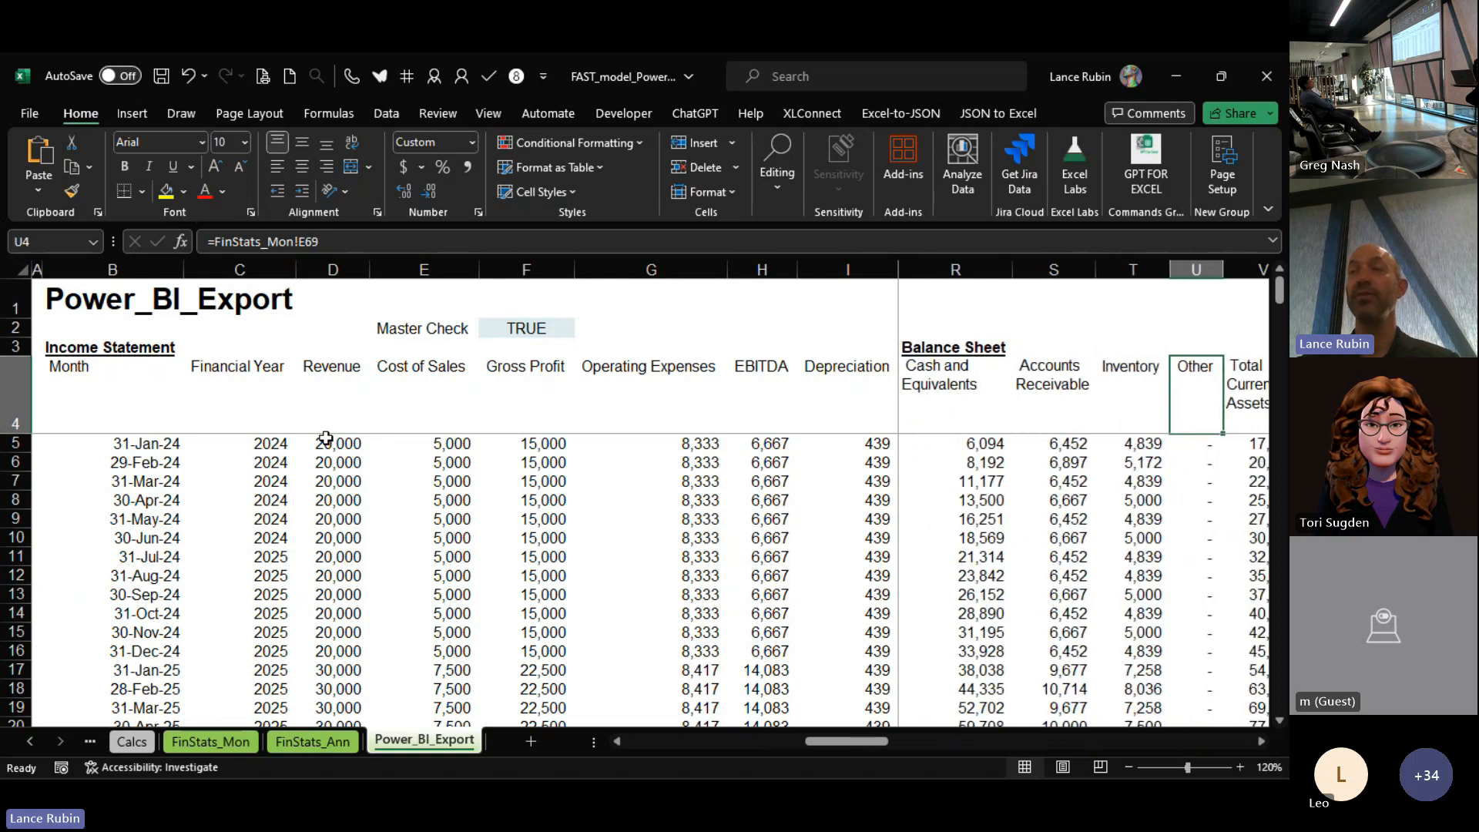
{"action": "key", "text": "Right"}
{"action": "key", "text": "Left"}
{"action": "key", "text": "Left"}
{"action": "key", "text": "Left"}
{"action": "key", "text": "Left"}
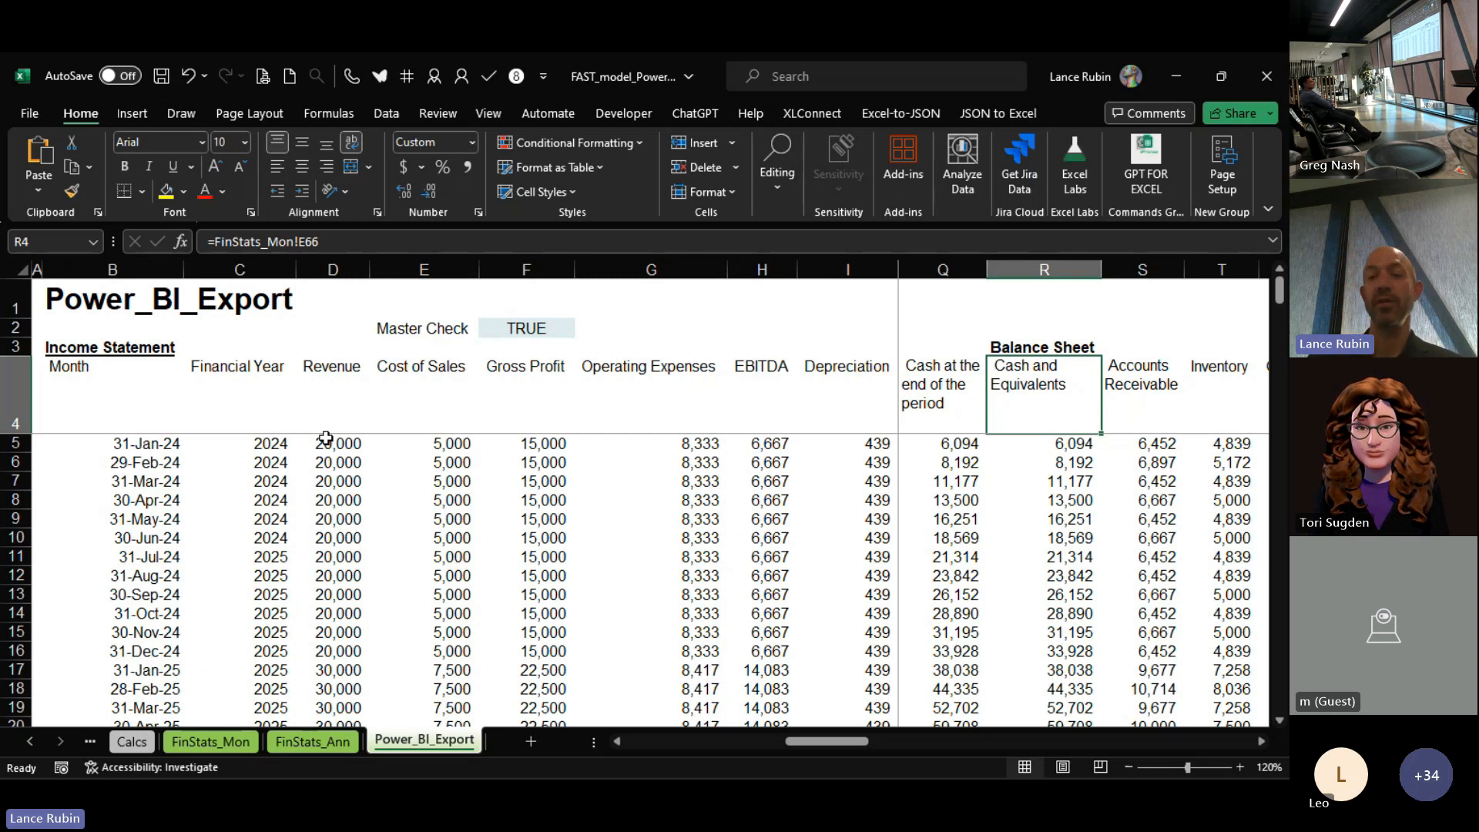
{"action": "key", "text": "Left"}
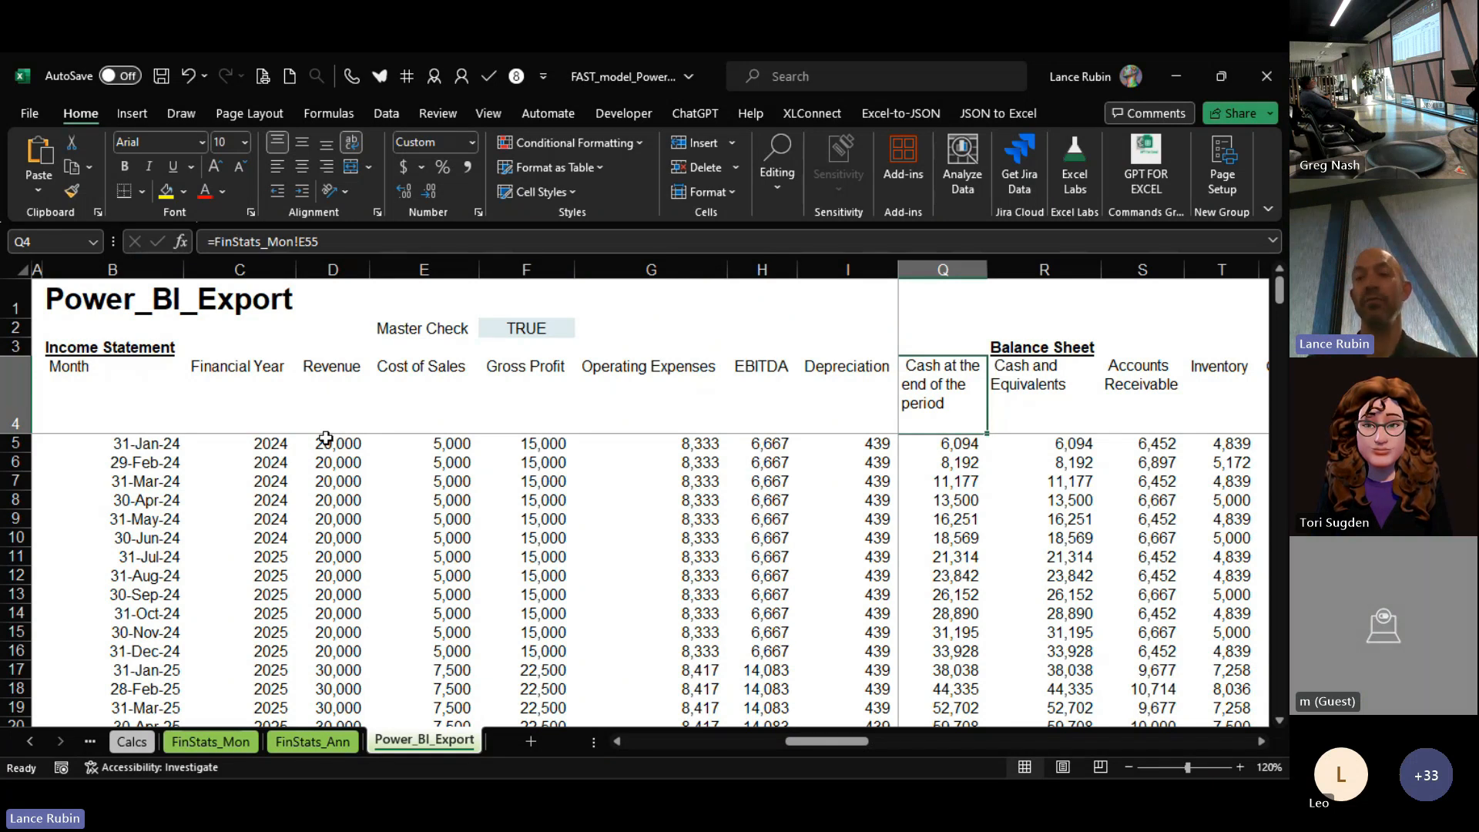
Step: Return along the row 4 headings to the Income Statement section and examine the Revenue and Gross Profit cells
{"action": "key", "text": "Left"}
{"action": "key", "text": "Left"}
{"action": "key", "text": "Left"}
{"action": "key", "text": "Left"}
{"action": "key", "text": "Left"}
{"action": "key", "text": "Left"}
{"action": "key", "text": "Left"}
{"action": "key", "text": "Left"}
{"action": "key", "text": "Left"}
{"action": "key", "text": "Left"}
{"action": "key", "text": "Left"}
{"action": "key", "text": "Left"}
{"action": "key", "text": "Left"}
{"action": "key", "text": "Left"}
{"action": "key", "text": "Left"}
{"action": "key", "text": "Left"}
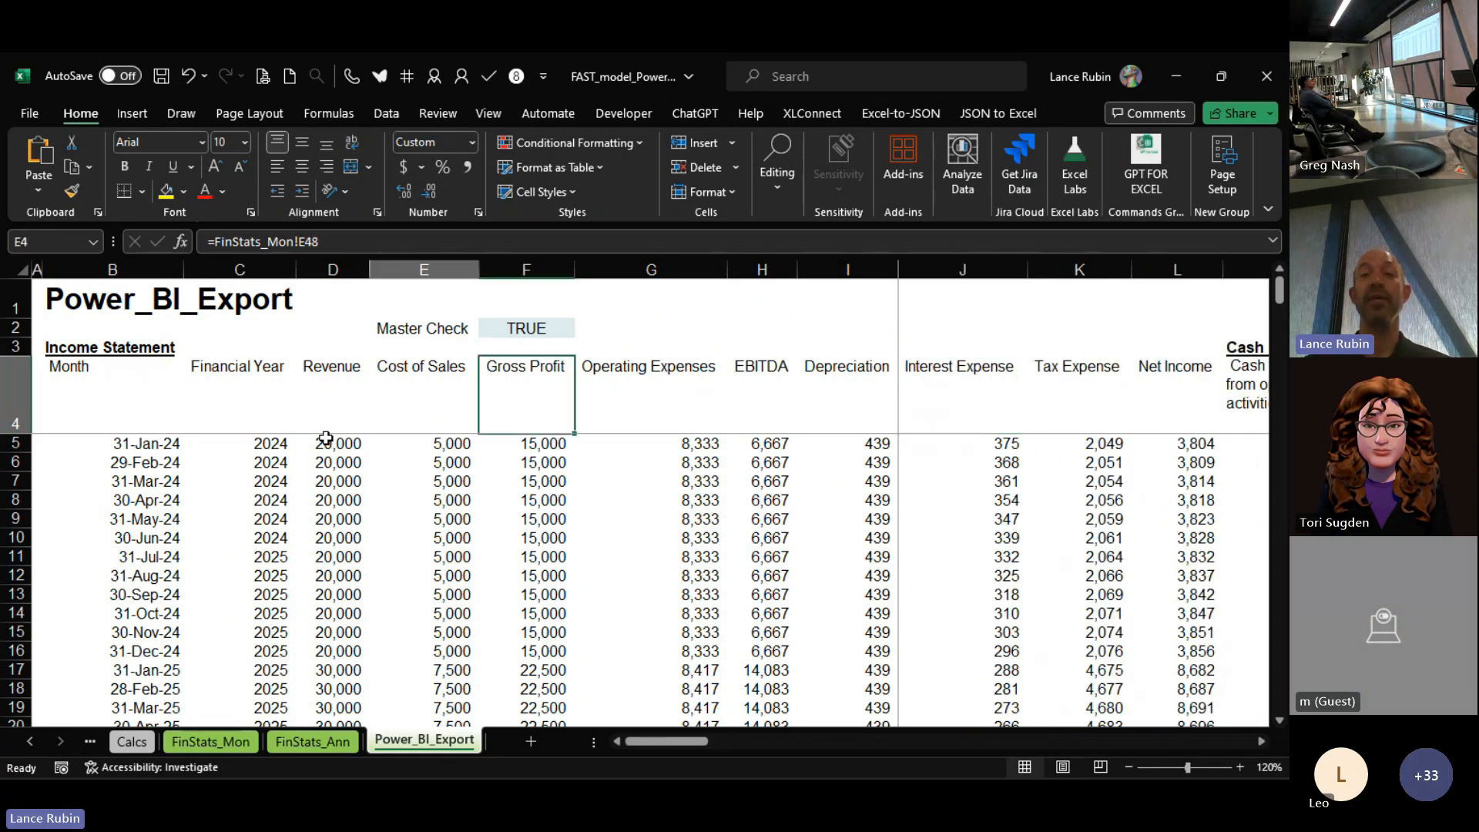
{"action": "key", "text": "Right"}
{"action": "key", "text": "Right"}
{"action": "key", "text": "Right"}
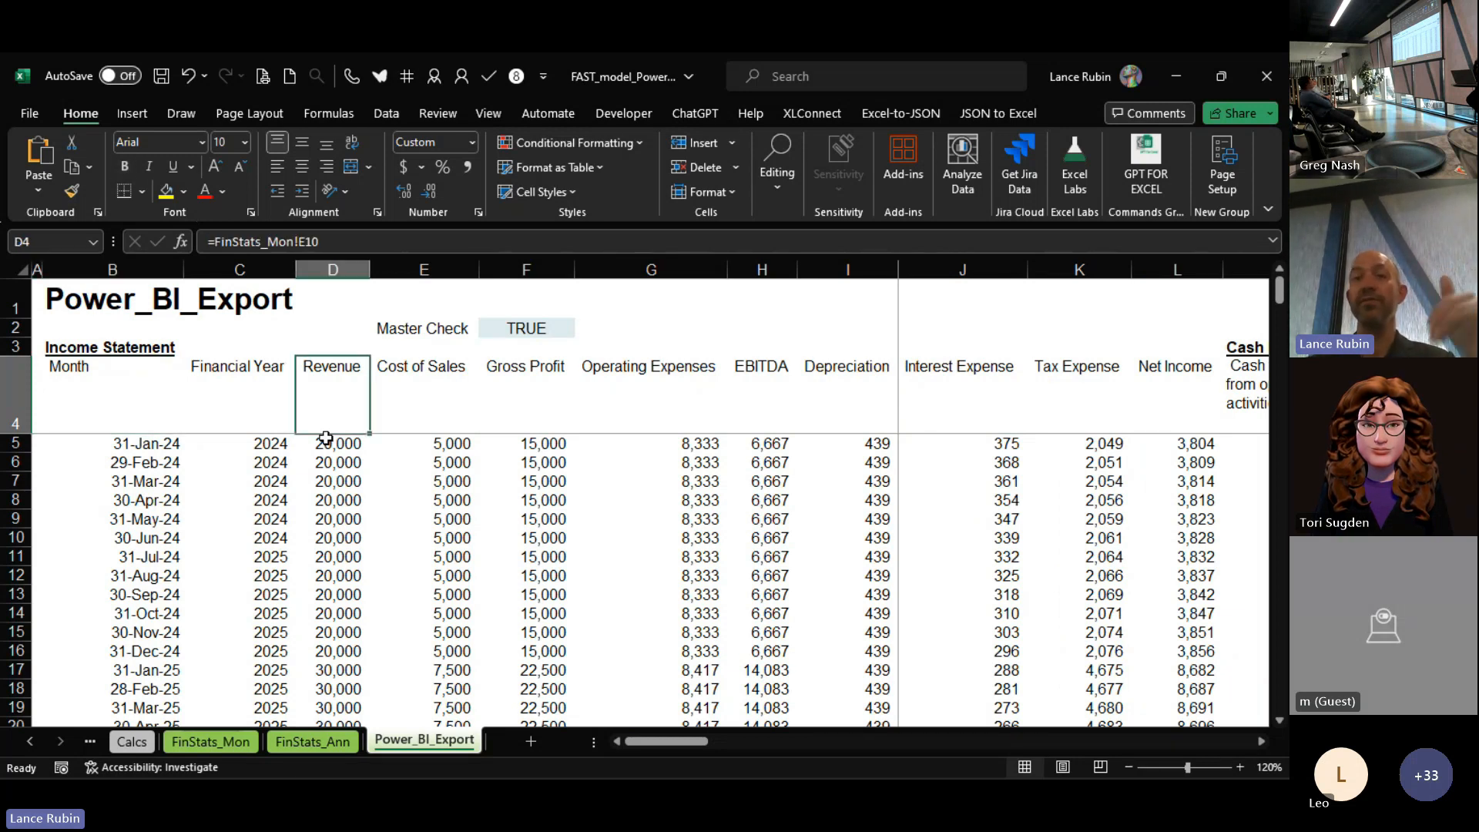
{"action": "key", "text": "Right"}
{"action": "key", "text": "Right"}
{"action": "key", "text": "Down"}
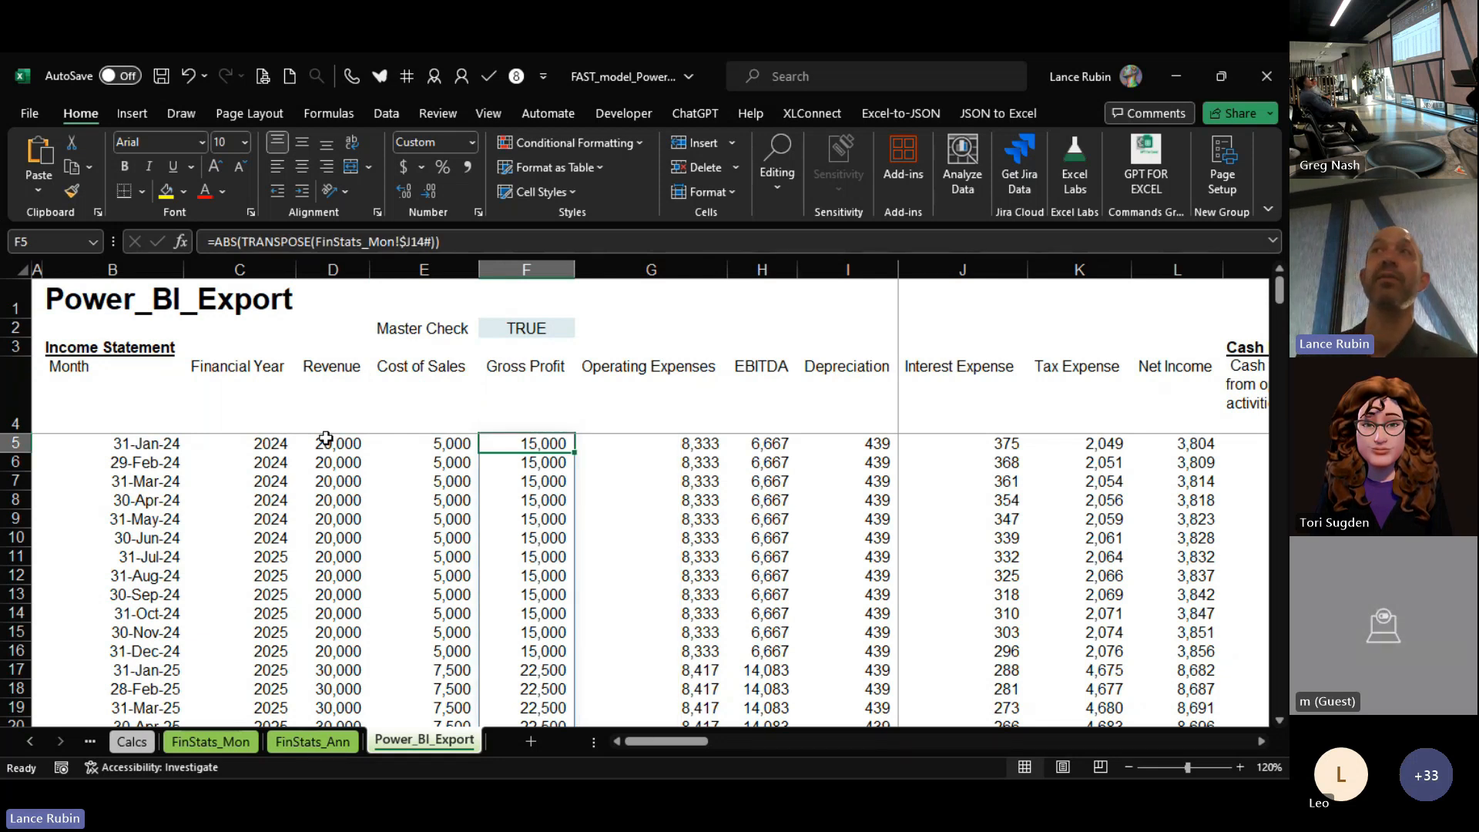
{"action": "key", "text": "Up"}
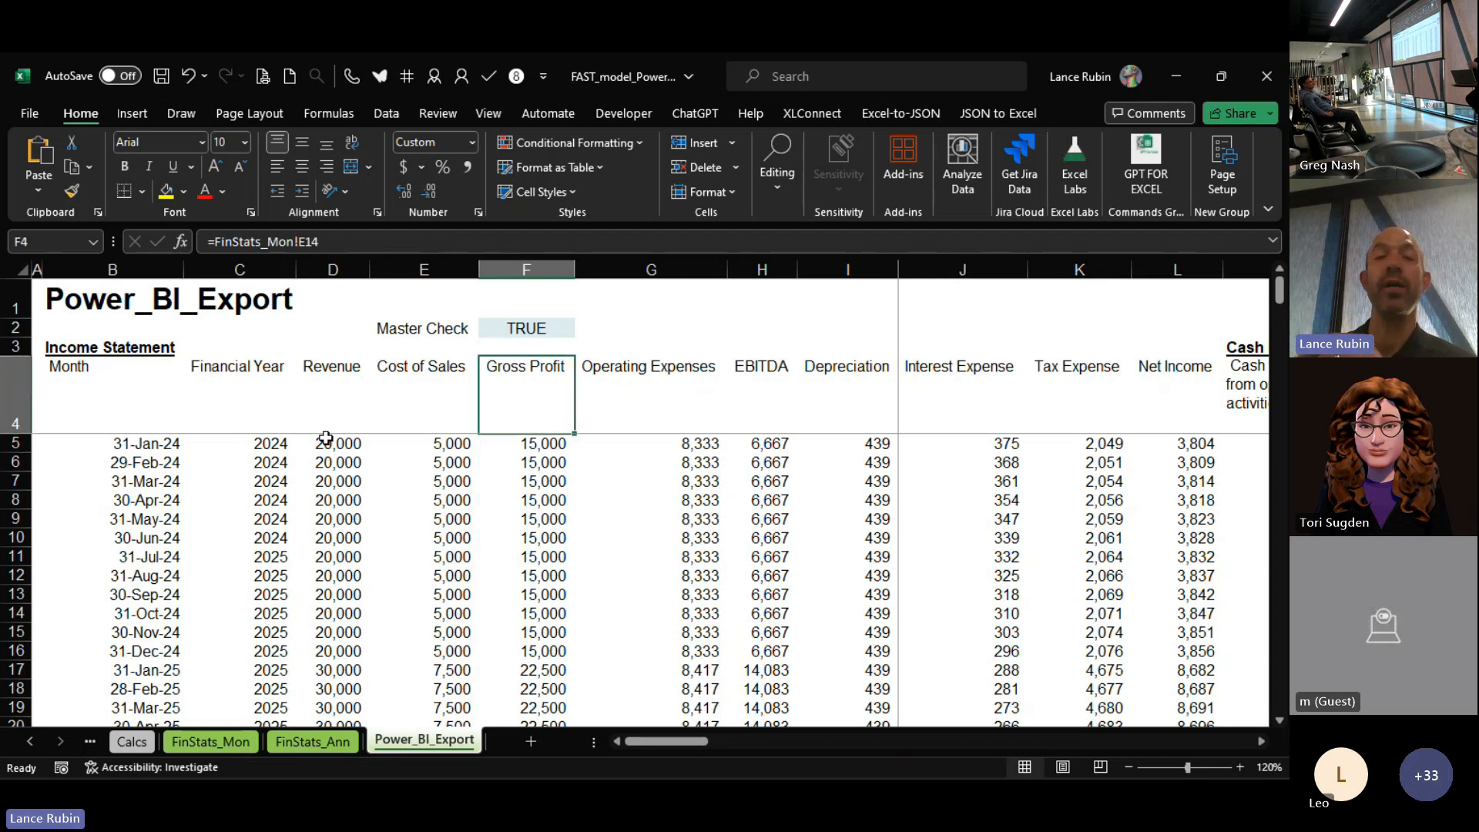
Step: Examine the remaining Income Statement headings in row 4 from Operating Expenses to Net Income
{"action": "key", "text": "Right"}
{"action": "key", "text": "Right"}
{"action": "key", "text": "Right"}
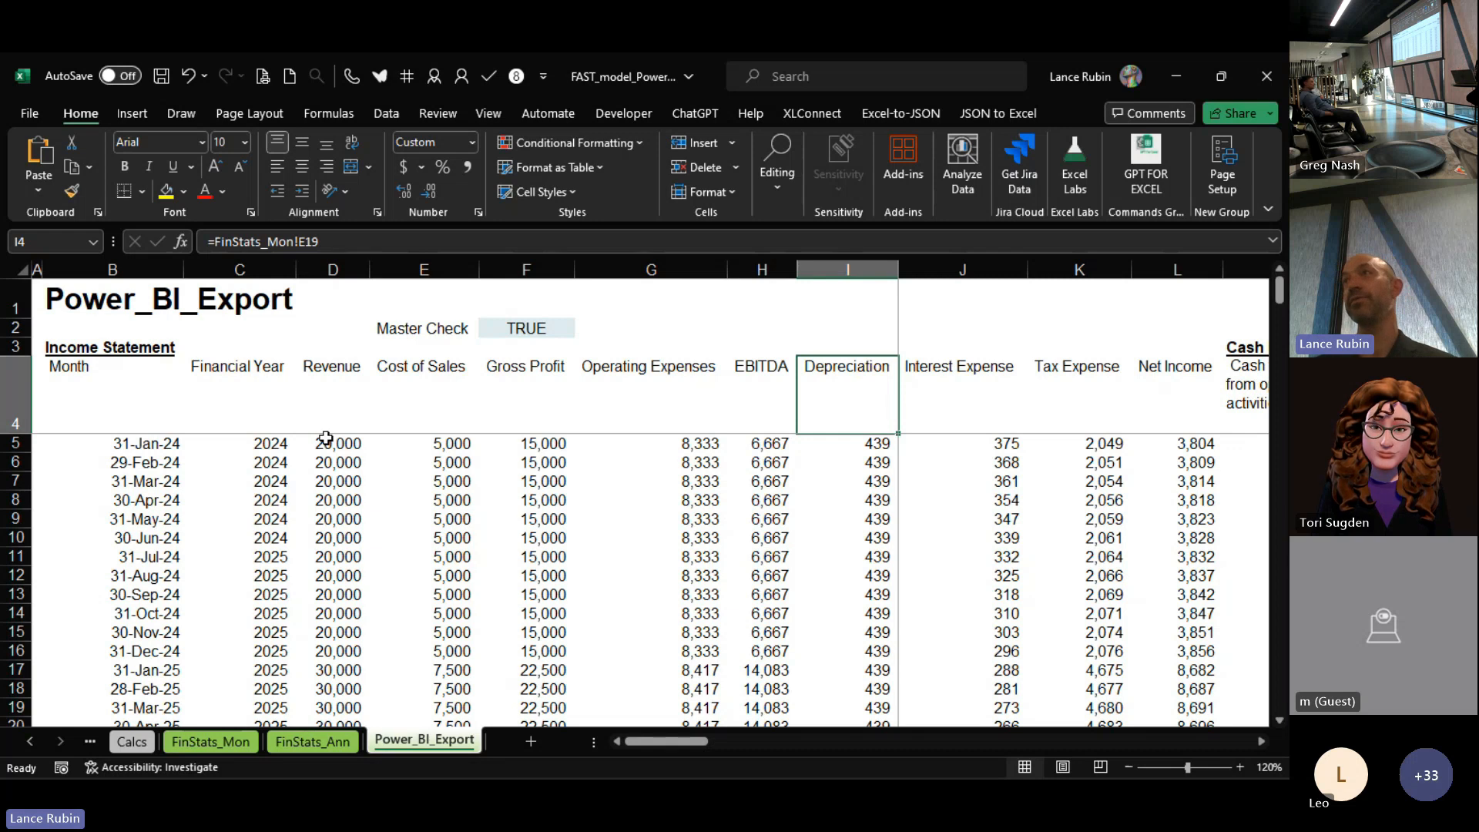
{"action": "key", "text": "Right"}
{"action": "key", "text": "Right"}
{"action": "key", "text": "Right"}
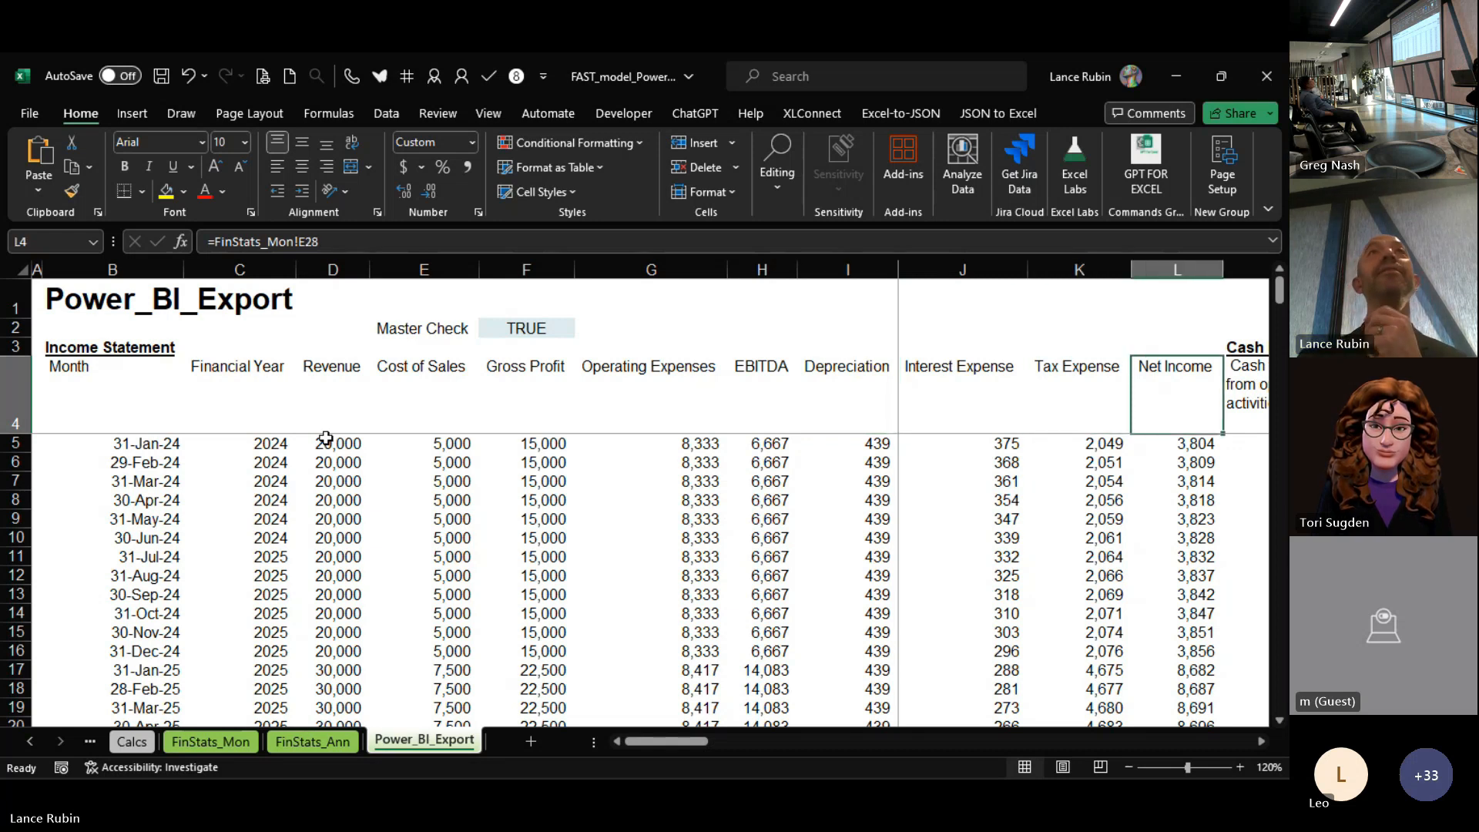
Step: Examine the row 4 headings across the Cash Flow and Balance Sheet sections as far as Total Liabilities and Equity
{"action": "key", "text": "Right"}
{"action": "key", "text": "Right"}
{"action": "key", "text": "Right"}
{"action": "key", "text": "Right"}
{"action": "key", "text": "Right"}
{"action": "key", "text": "Right"}
{"action": "key", "text": "Right"}
{"action": "key", "text": "Right"}
{"action": "key", "text": "Right"}
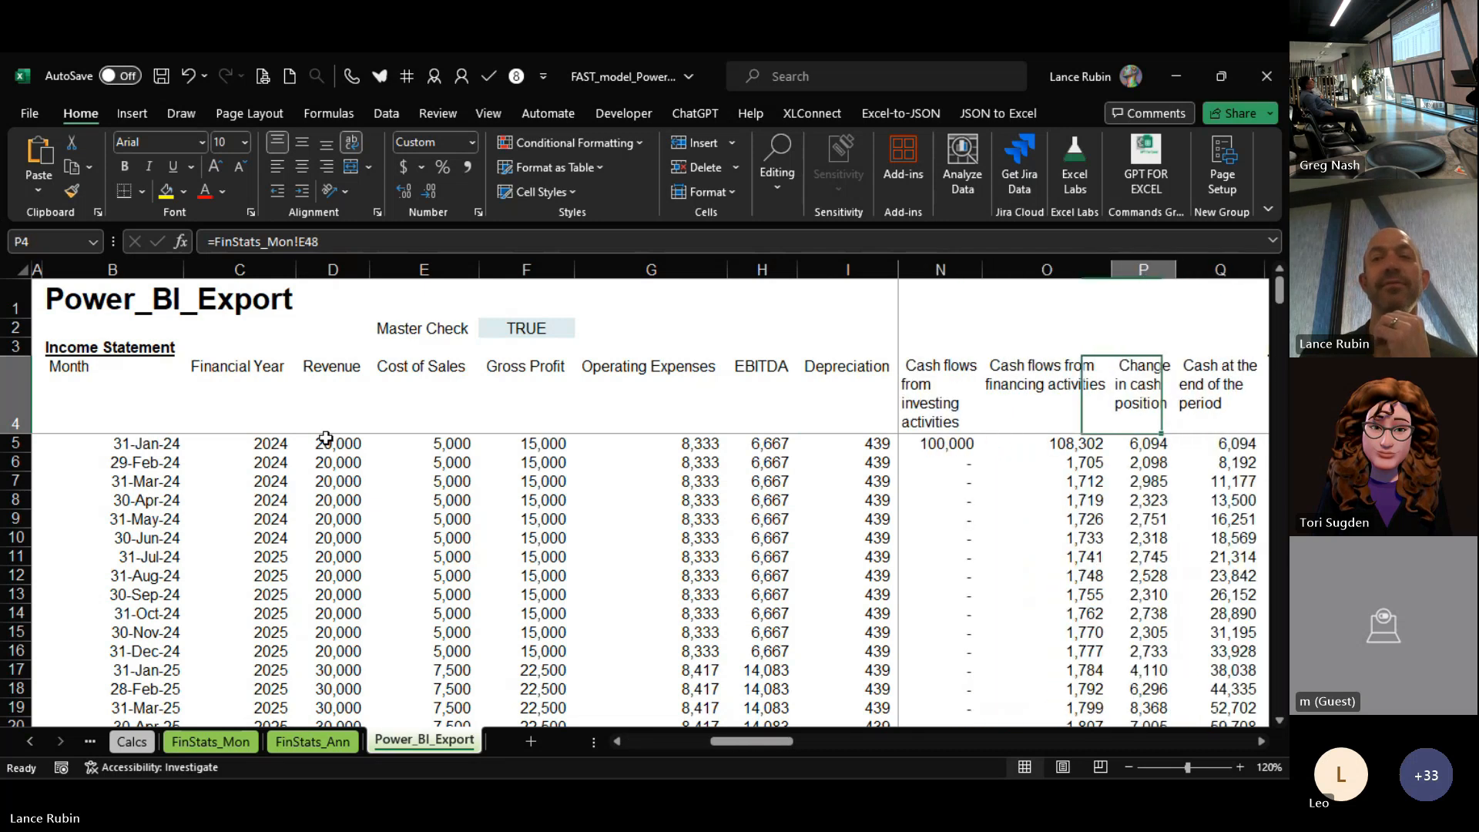
{"action": "key", "text": "Right"}
{"action": "key", "text": "Right"}
{"action": "key", "text": "Right"}
{"action": "key", "text": "Right"}
{"action": "key", "text": "Right"}
{"action": "key", "text": "Right"}
{"action": "key", "text": "Right"}
{"action": "key", "text": "Right"}
{"action": "key", "text": "Right"}
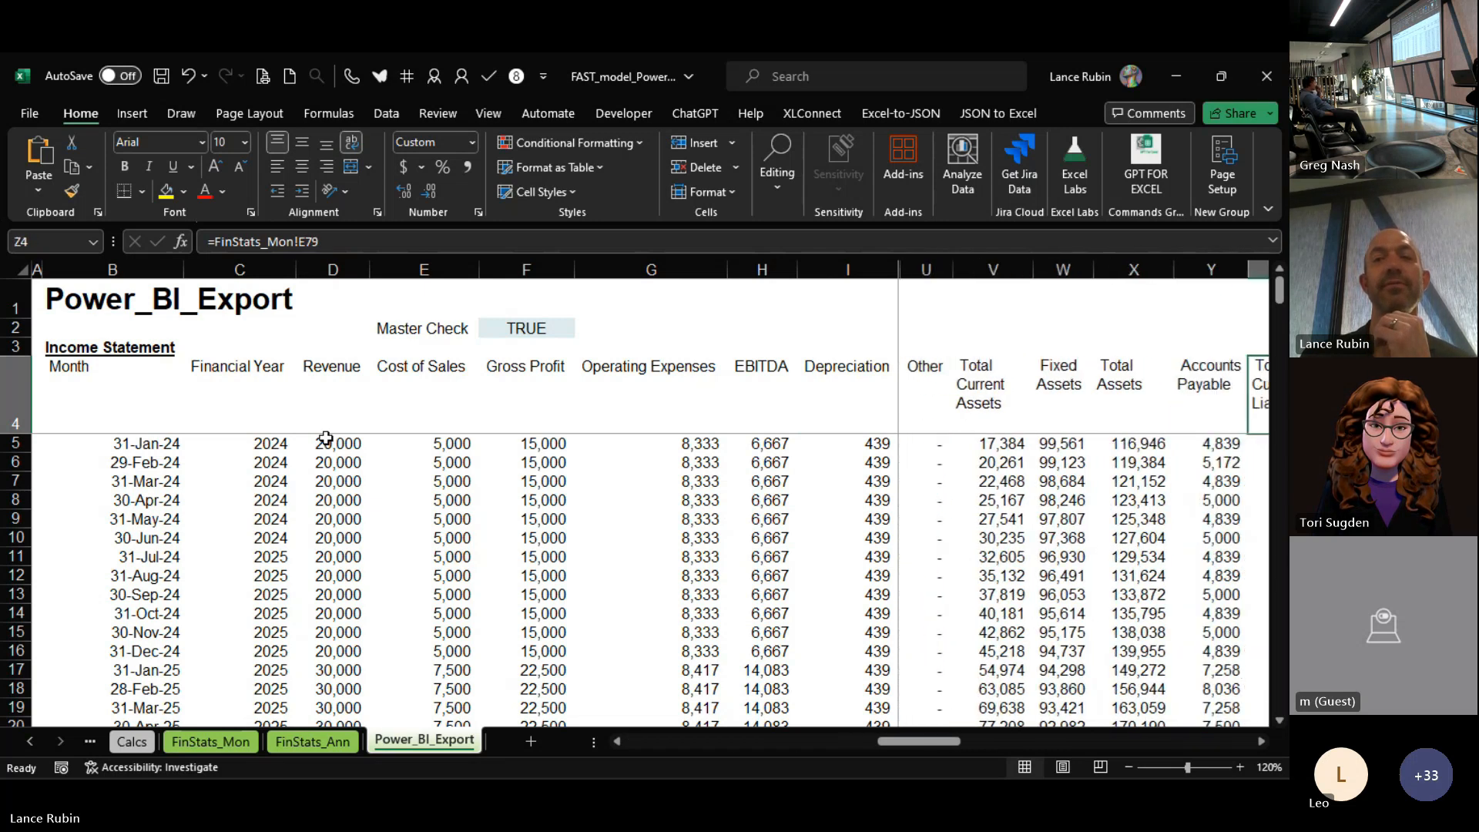
{"action": "key", "text": "Right"}
{"action": "key", "text": "Right"}
{"action": "key", "text": "Right"}
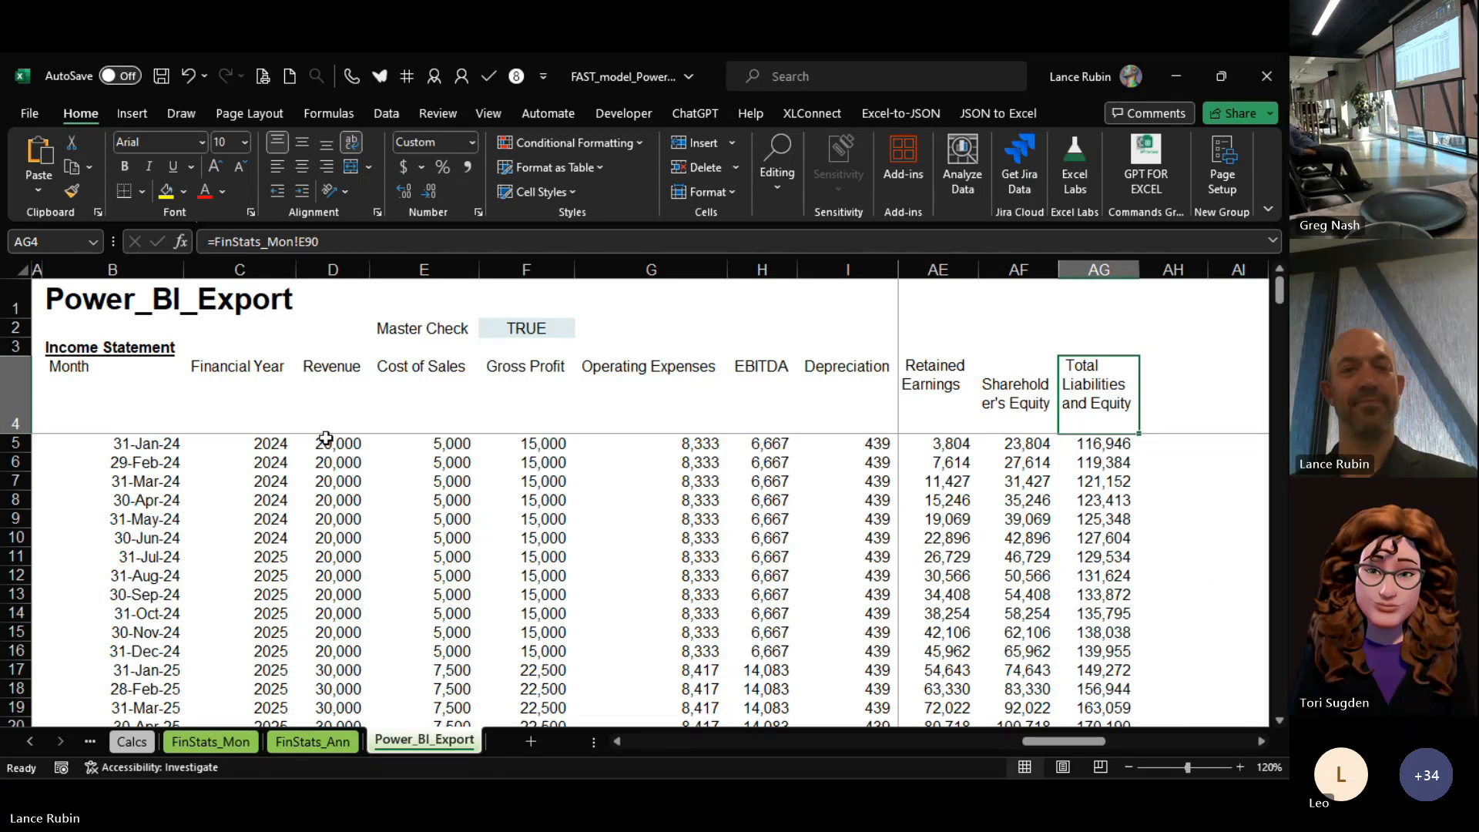
Step: Switch to the FOFM V2.01.000 report in Power BI Desktop and list the measures in Tbl_CF_Measures and Tbl_BS_Measures
{"action": "key", "text": "alt+Tab"}
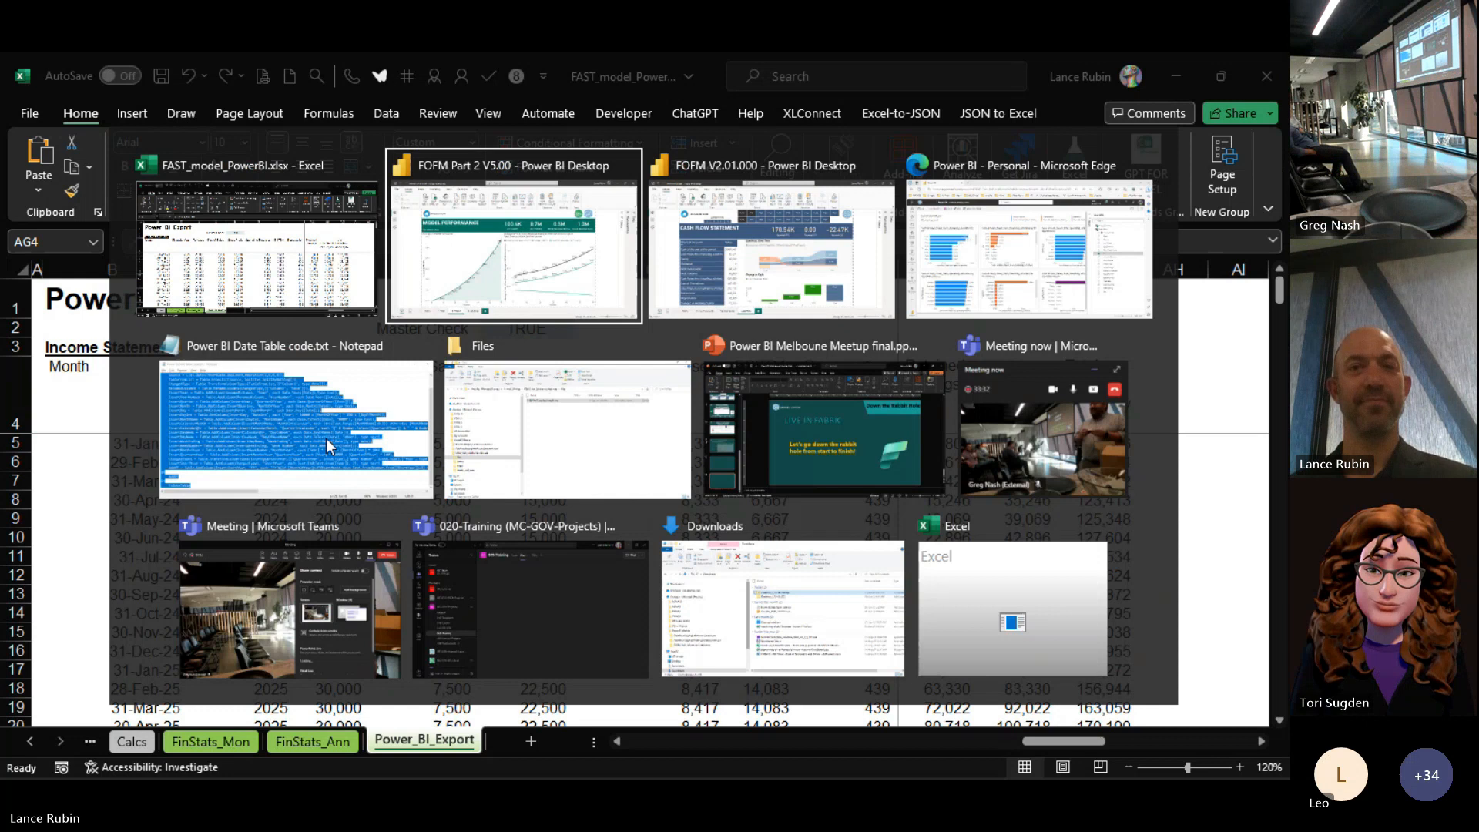
{"action": "key", "text": "alt+Tab"}
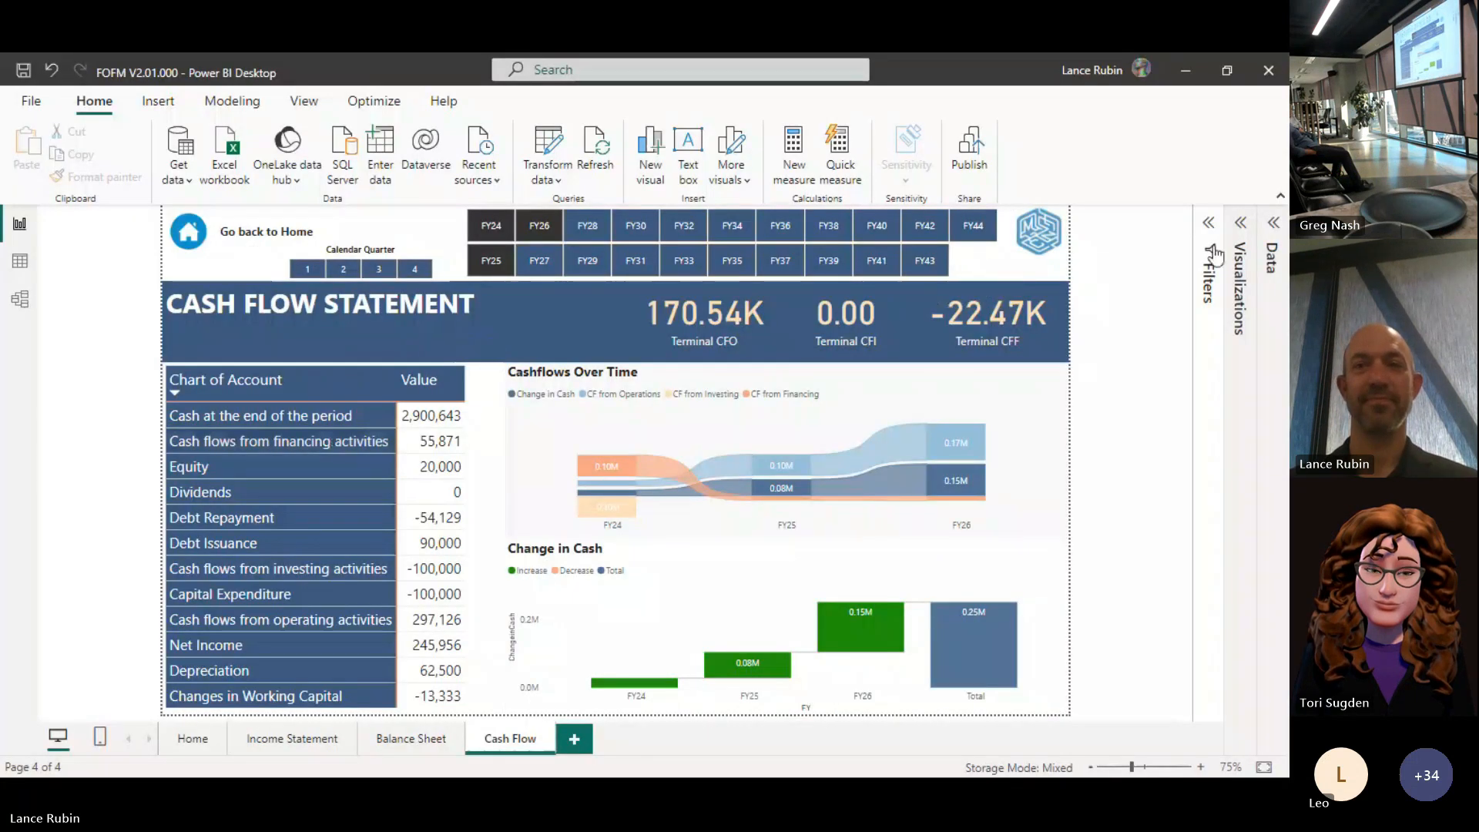
{"action": "left_click", "coordinate": [1273, 225]}
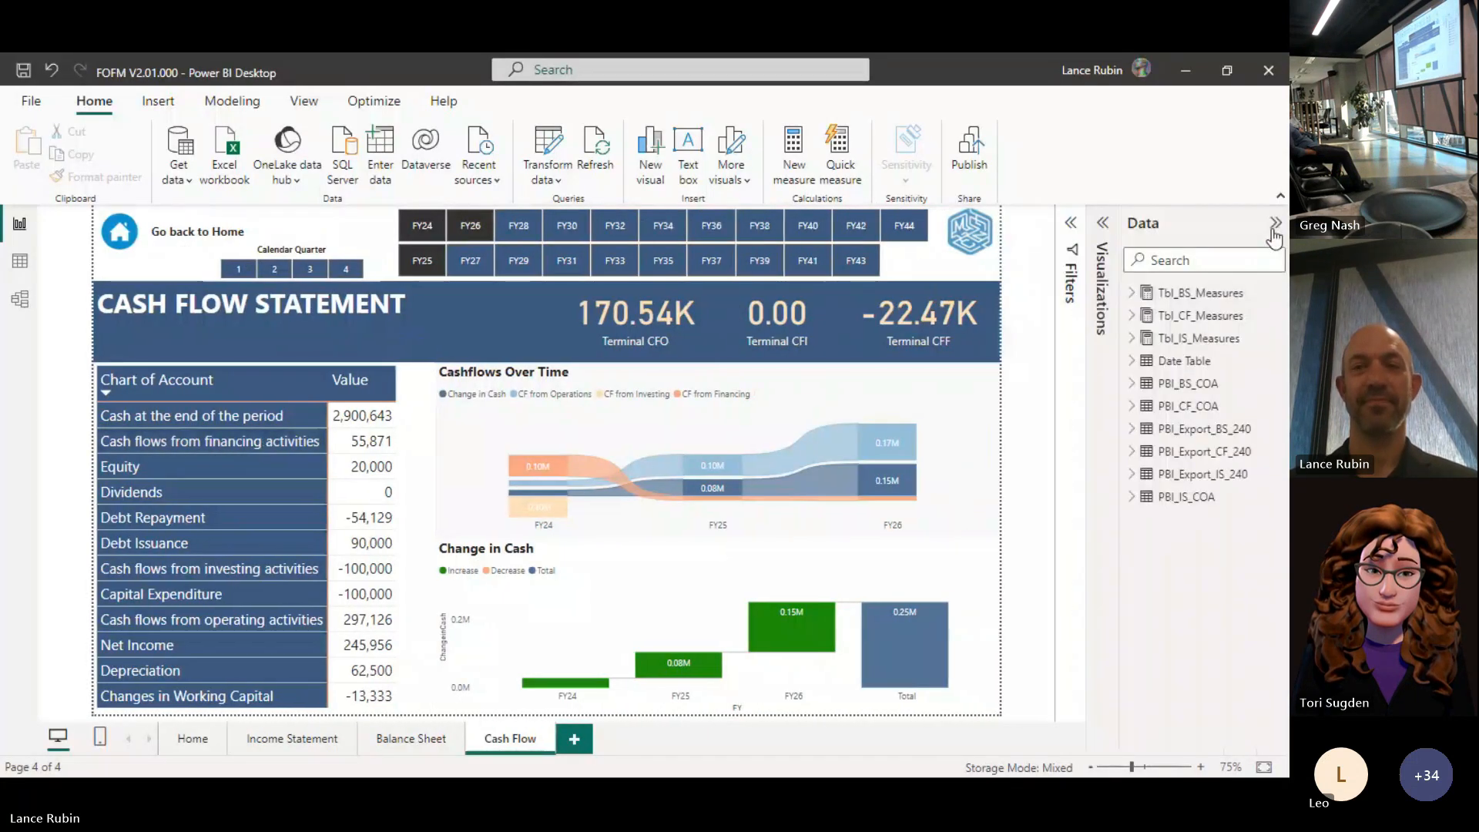
{"action": "left_click", "coordinate": [1133, 341]}
{"action": "left_click", "coordinate": [1131, 315]}
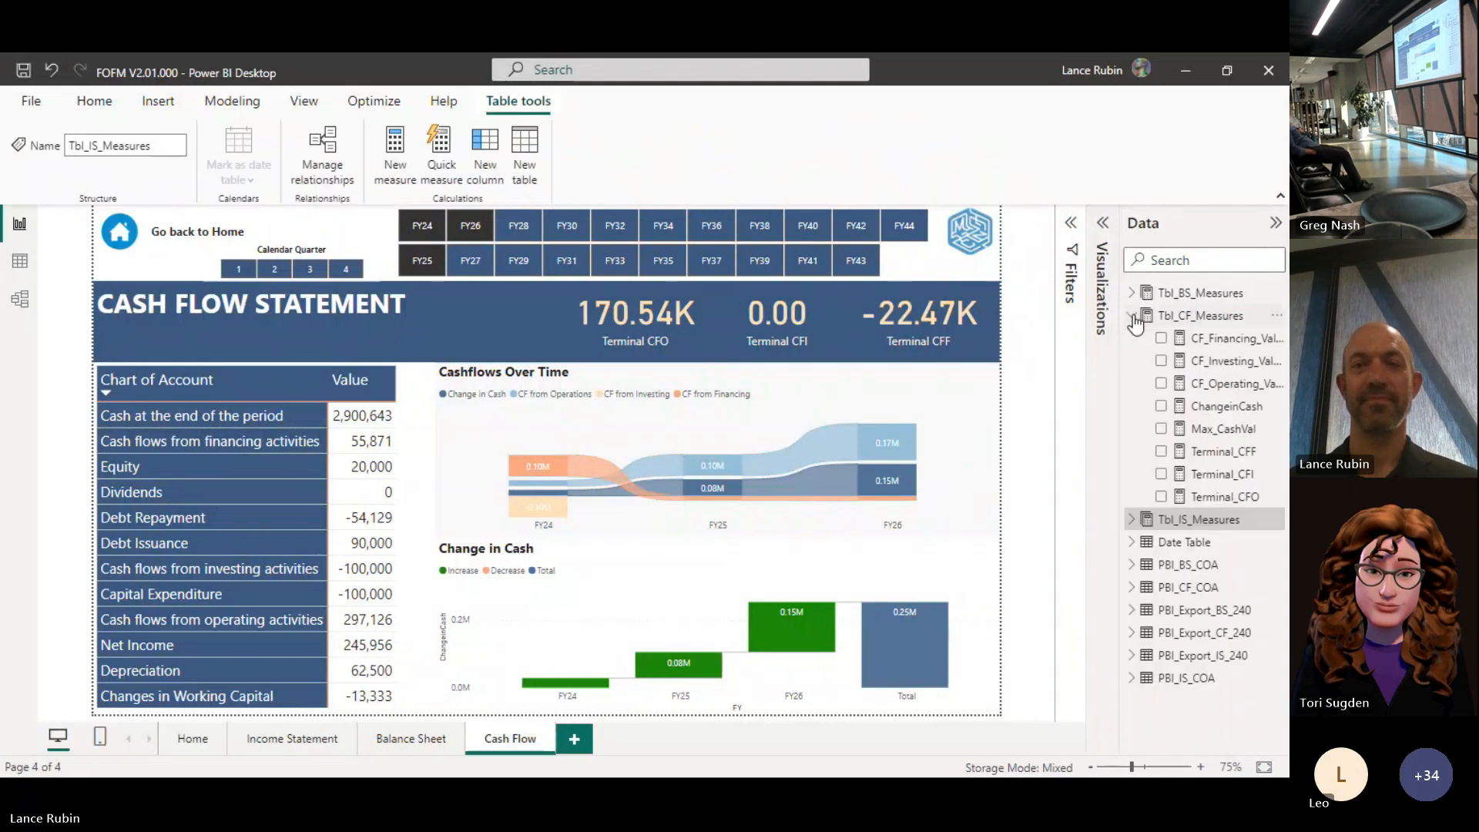
{"action": "left_click", "coordinate": [1132, 294]}
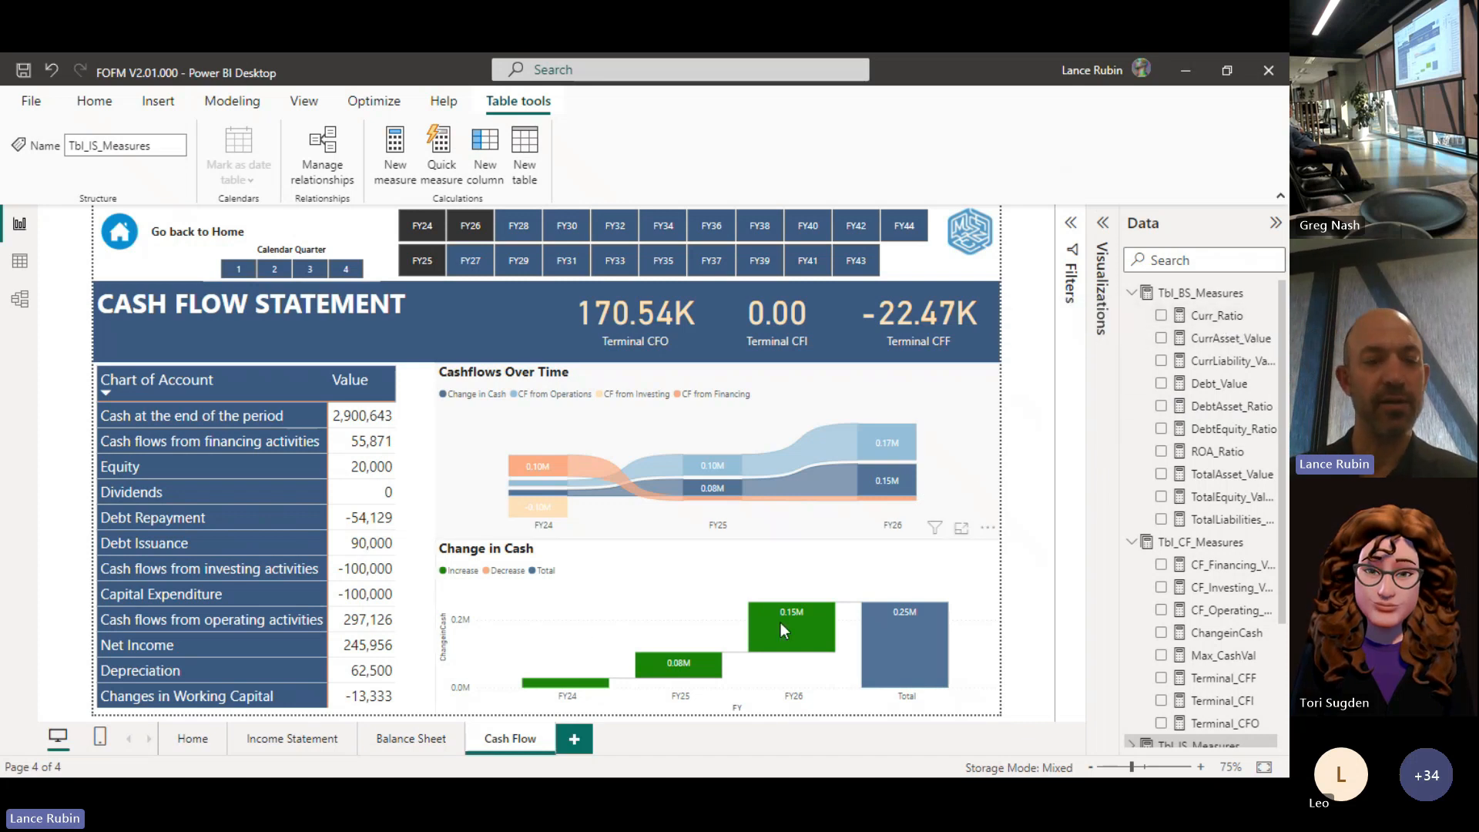
Step: Minimize the open Power BI Desktop, Excel, browser and file explorer windows to reach the desktop
{"action": "mouse_move", "coordinate": [781, 630]}
{"action": "key", "text": "alt"}
{"action": "left_click", "coordinate": [1197, 71]}
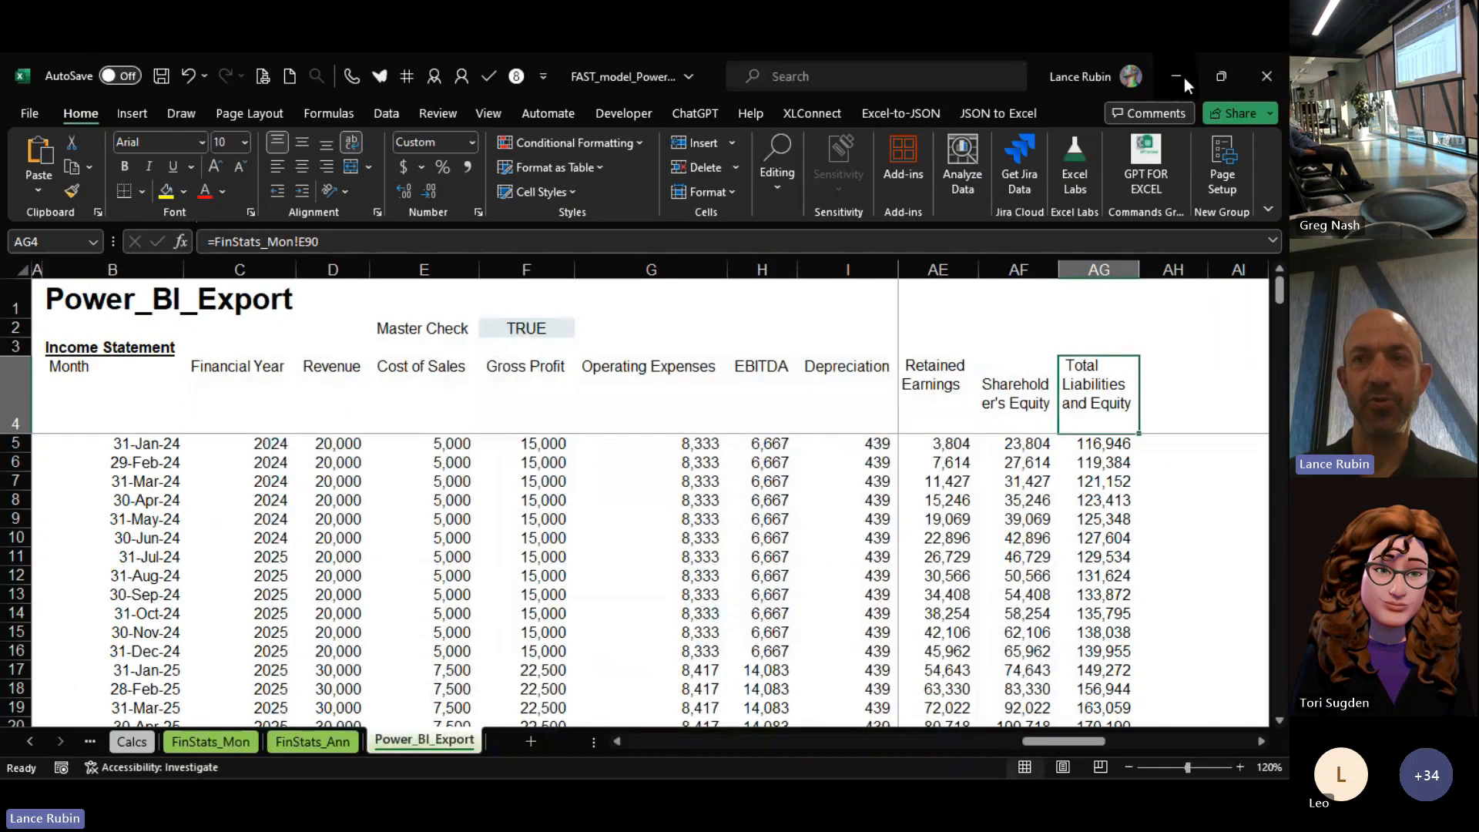
{"action": "left_click", "coordinate": [1185, 77]}
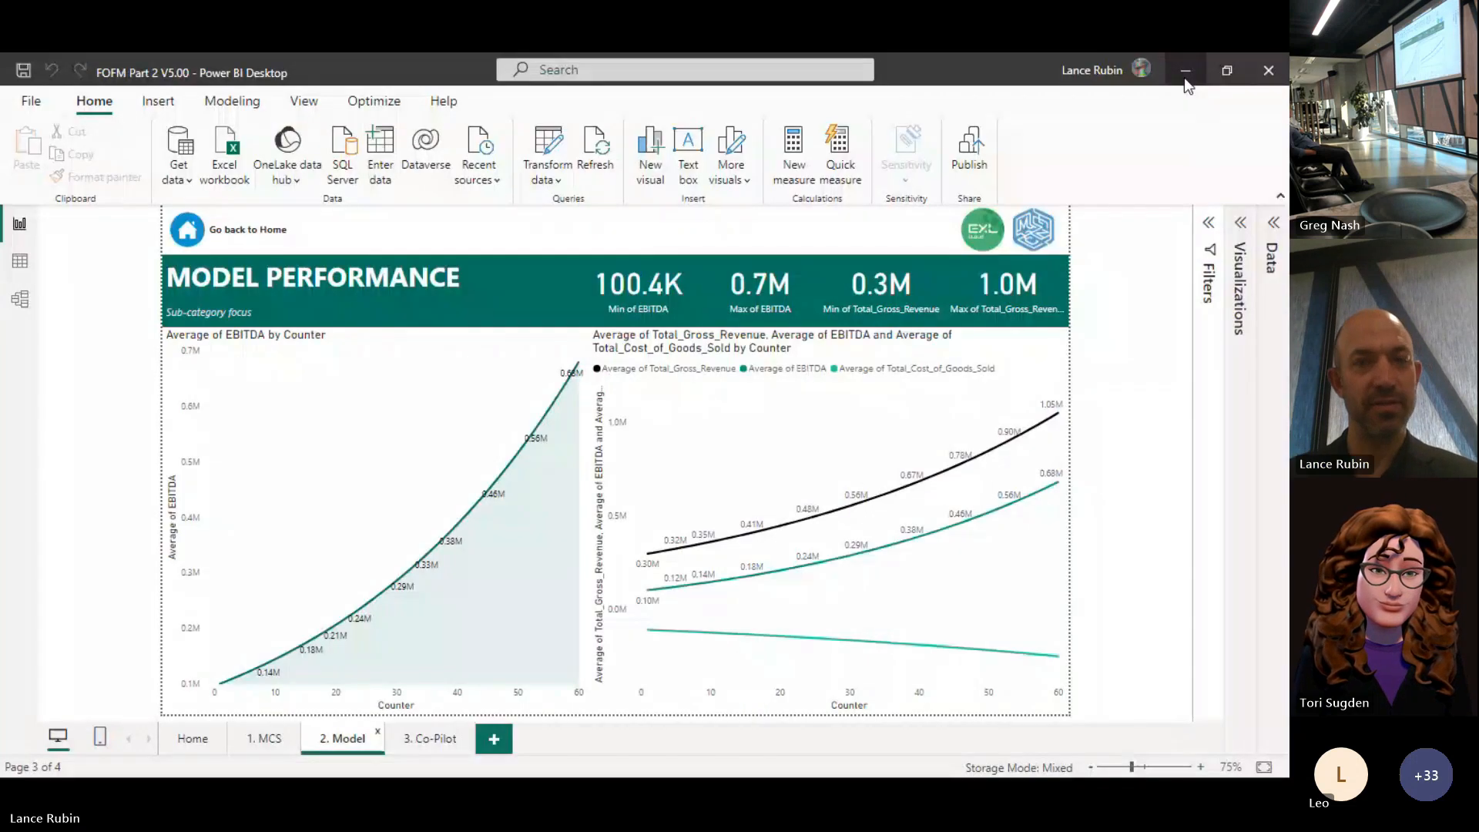
{"action": "left_click", "coordinate": [1185, 77]}
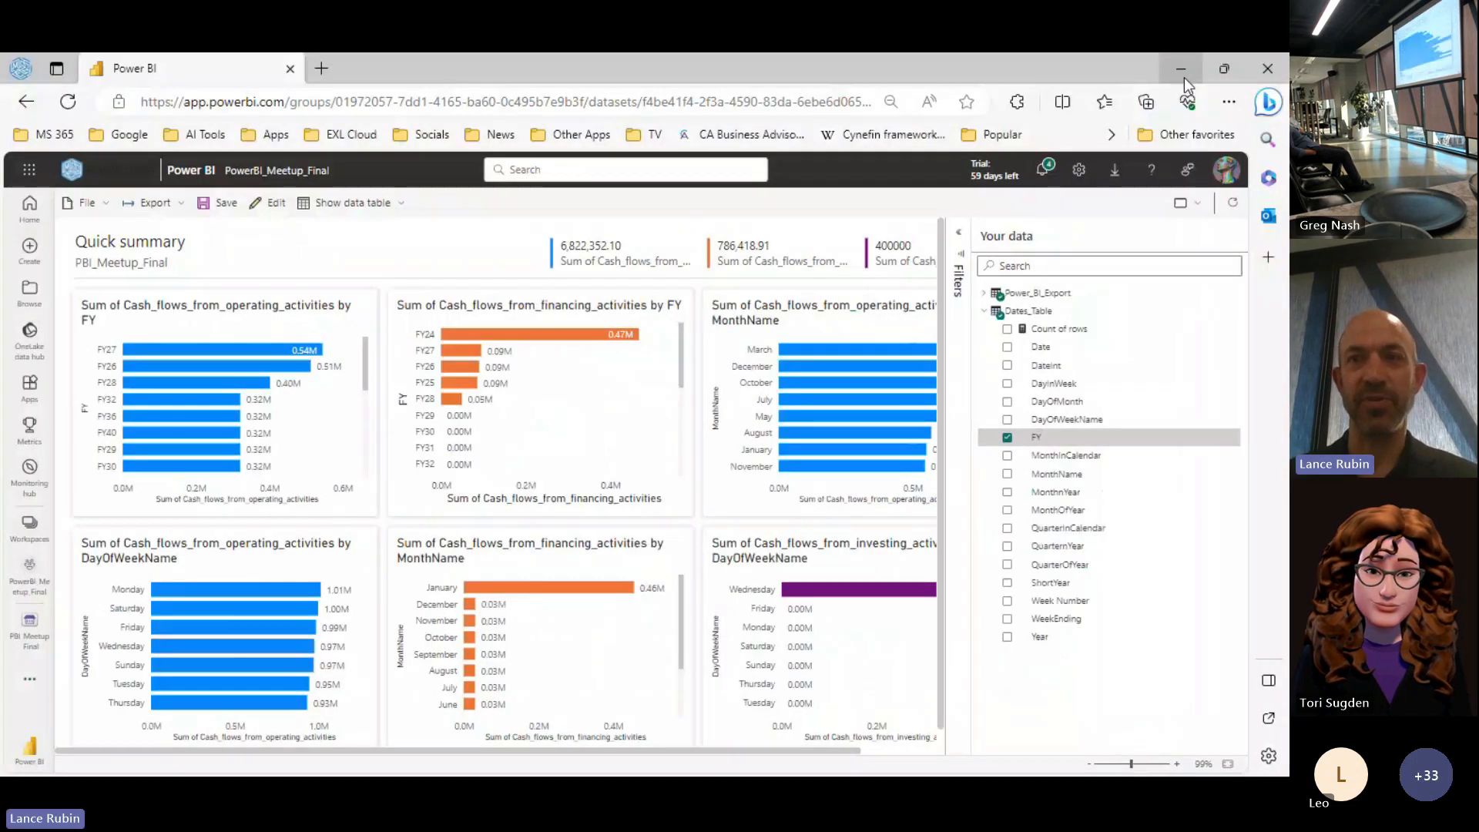
{"action": "left_click", "coordinate": [1180, 57]}
{"action": "left_click", "coordinate": [1076, 191]}
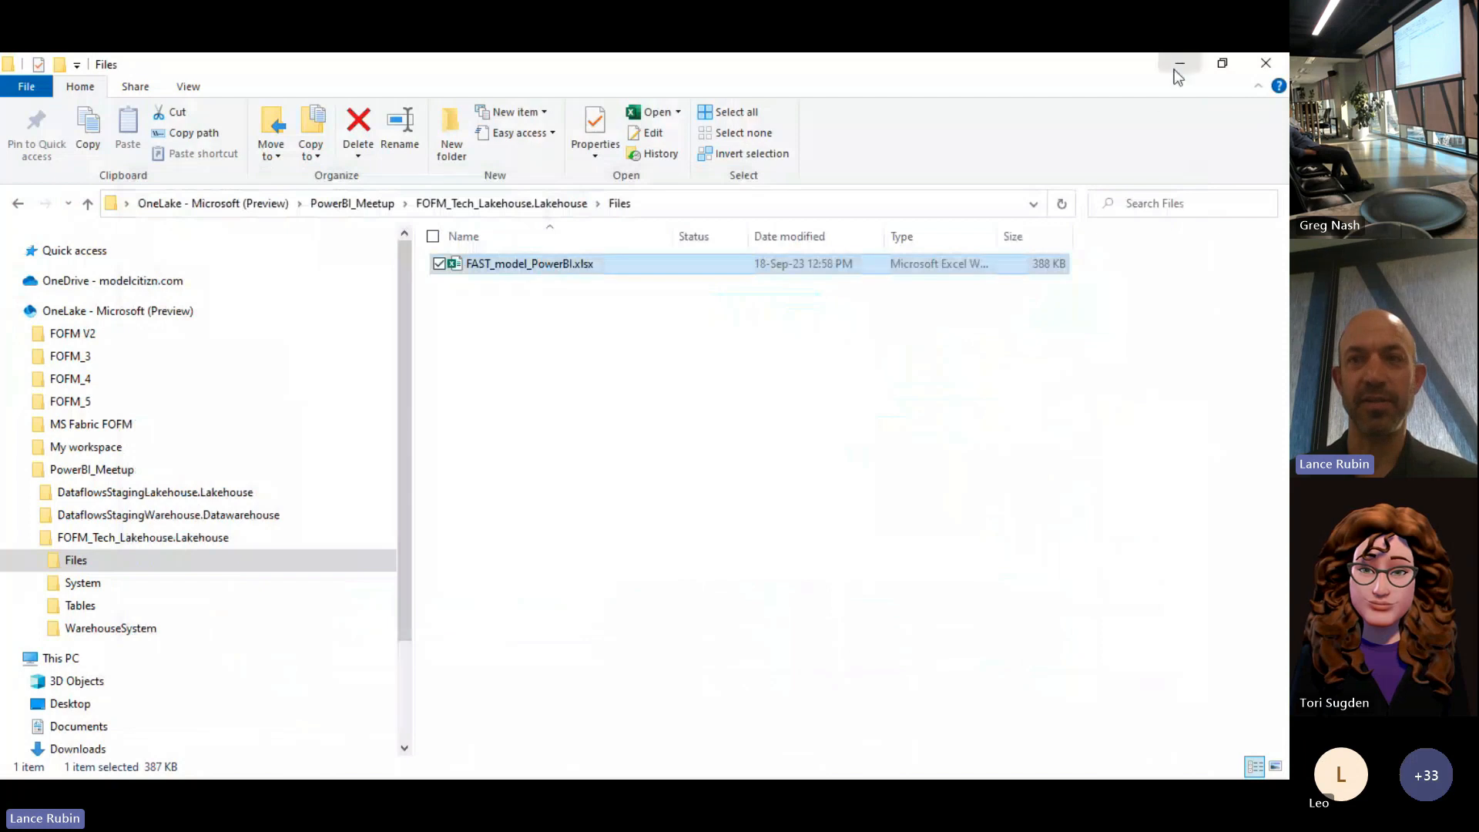
{"action": "left_click", "coordinate": [1176, 64]}
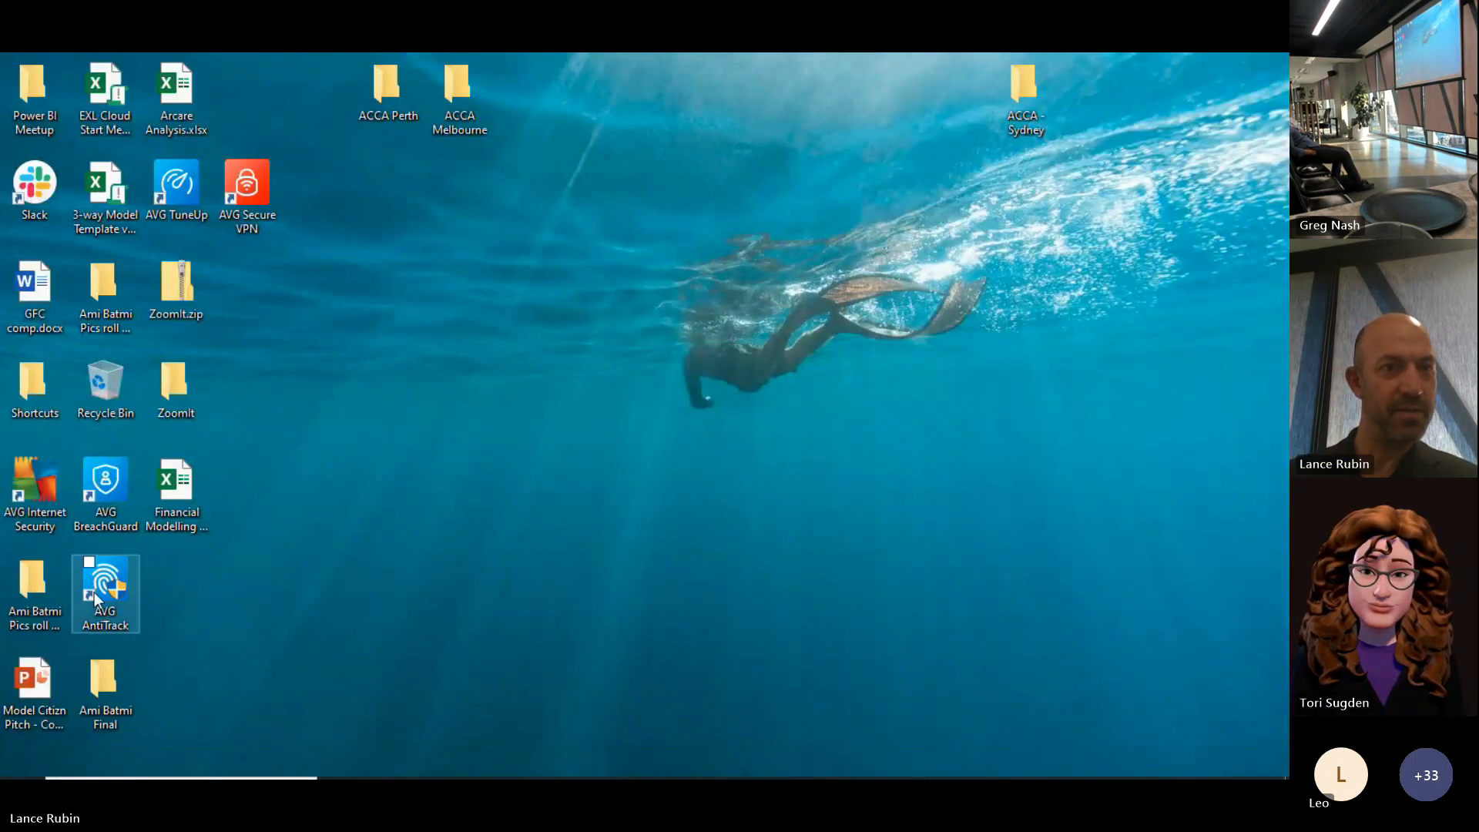
Step: Launch ZoomIt64.exe from the ZoomIt folder on the desktop with its existing options and try out the screen magnification
{"action": "left_click", "coordinate": [187, 405]}
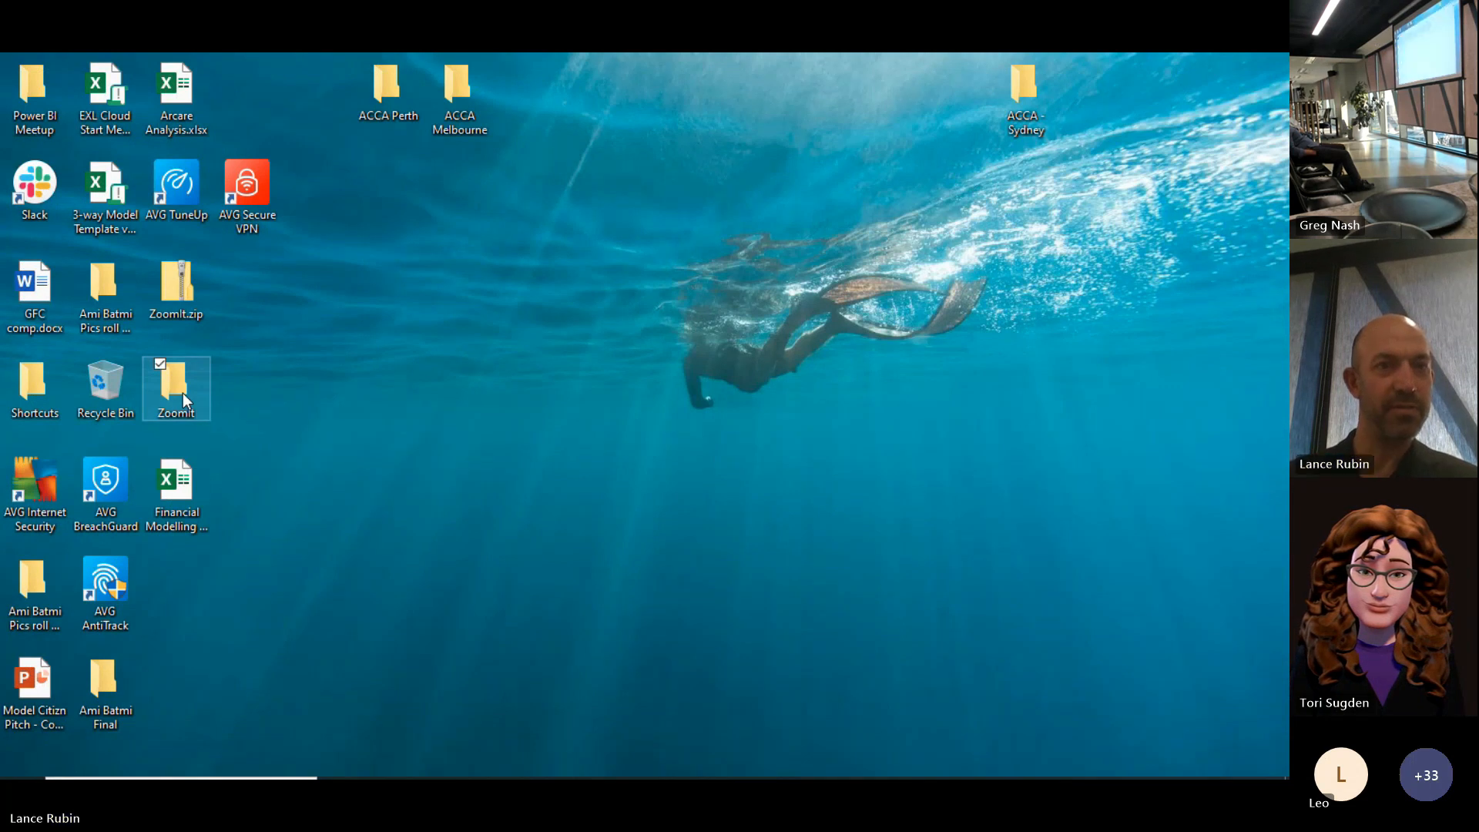
{"action": "double_click", "coordinate": [183, 393]}
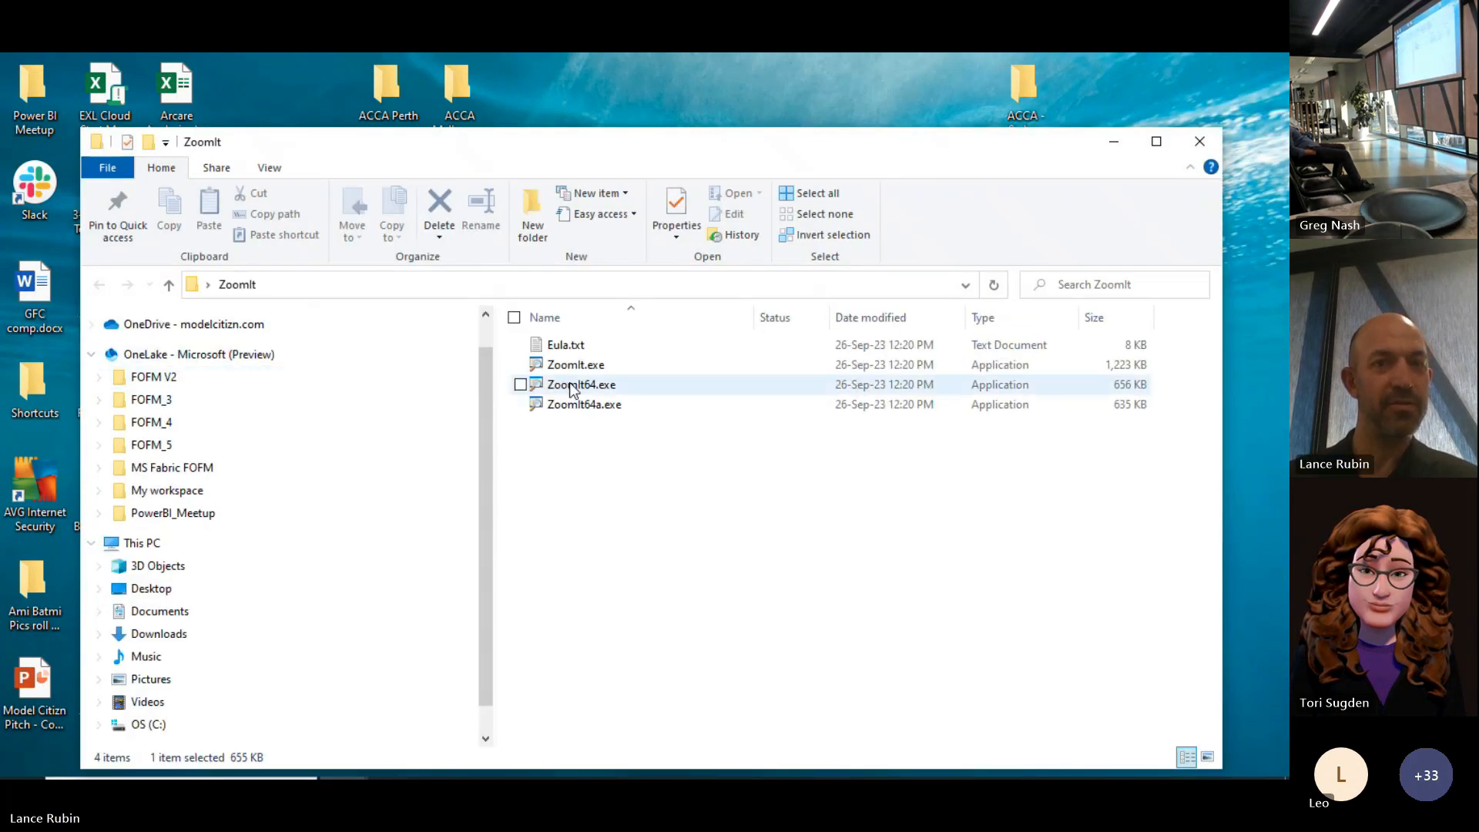
{"action": "left_click", "coordinate": [571, 391]}
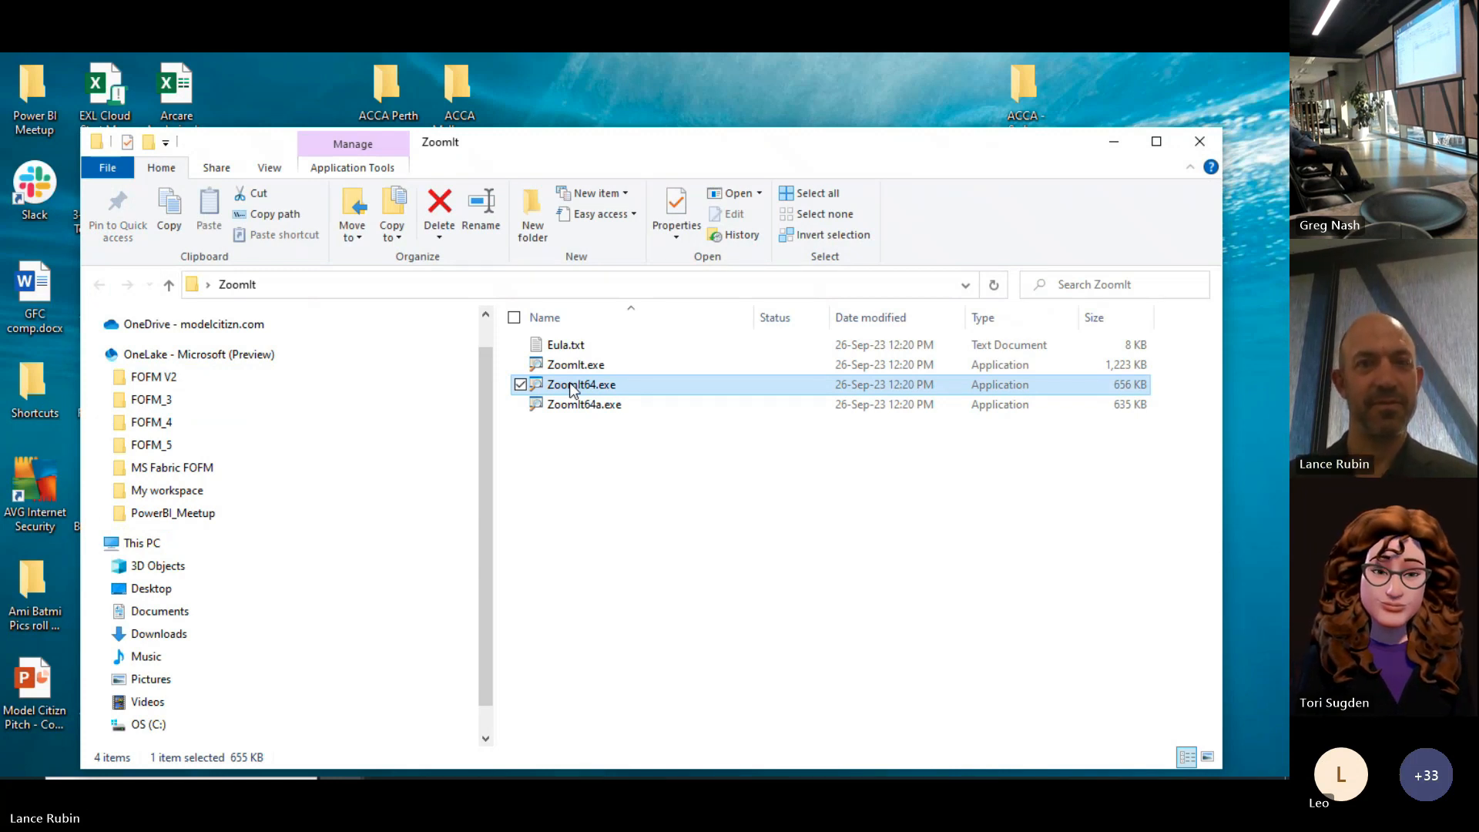
{"action": "double_click", "coordinate": [571, 385]}
{"action": "key", "text": "alt"}
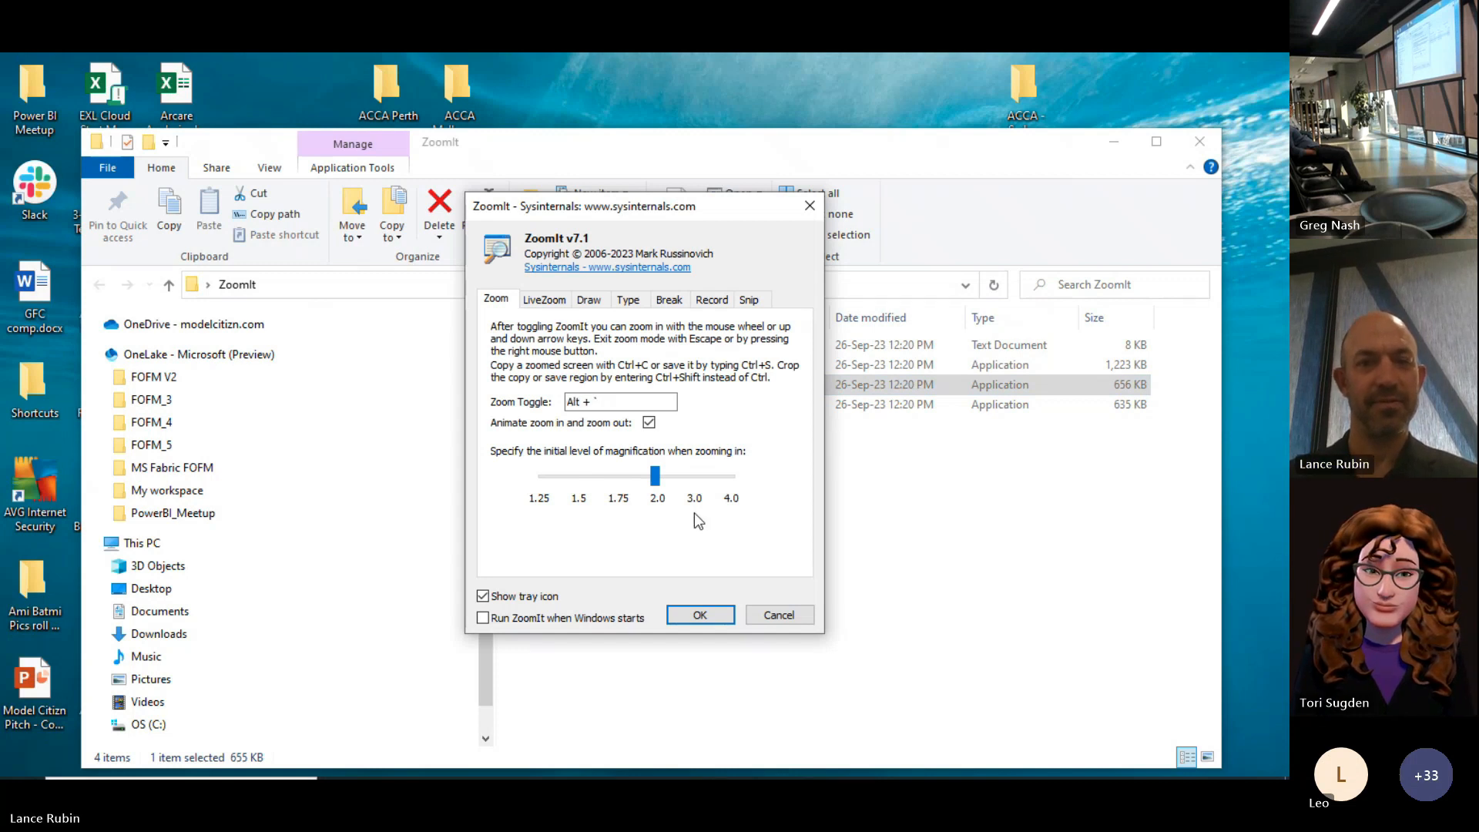
{"action": "left_click", "coordinate": [698, 615]}
{"action": "key", "text": "ctrl+1"}
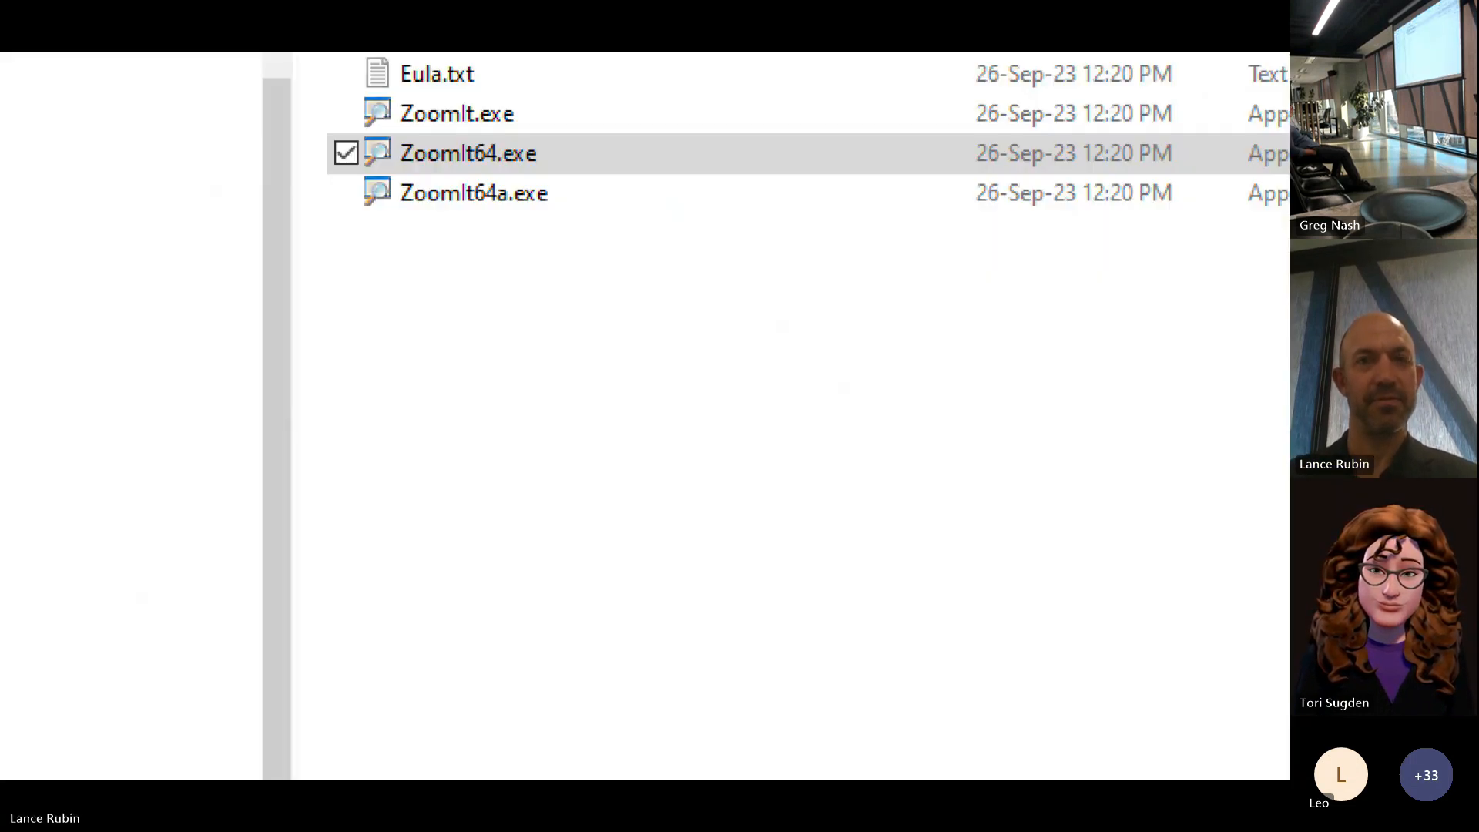
{"action": "key", "text": "Escape"}
Step: Switch back to the FOFM V2.01.000 report in Power BI Desktop and magnify the Tbl_BS_Measures list for examination
{"action": "key", "text": "alt+Tab"}
{"action": "key", "text": "alt+Tab"}
{"action": "key", "text": "alt+Tab"}
{"action": "key", "text": "alt+Tab"}
{"action": "key", "text": "alt+Tab"}
{"action": "key", "text": "alt+Tab"}
{"action": "key", "text": "alt+Tab"}
{"action": "key", "text": "alt+Tab"}
{"action": "key", "text": "alt+Tab"}
{"action": "key", "text": "alt+Tab"}
{"action": "key", "text": "alt+Tab"}
{"action": "key", "text": "alt+Tab"}
{"action": "key", "text": "alt+Tab"}
{"action": "key", "text": "alt+Tab"}
{"action": "key", "text": "alt+Tab"}
{"action": "key", "text": "alt+Tab"}
{"action": "key", "text": "alt+Tab"}
{"action": "key", "text": "alt+Tab"}
{"action": "key", "text": "alt+Tab"}
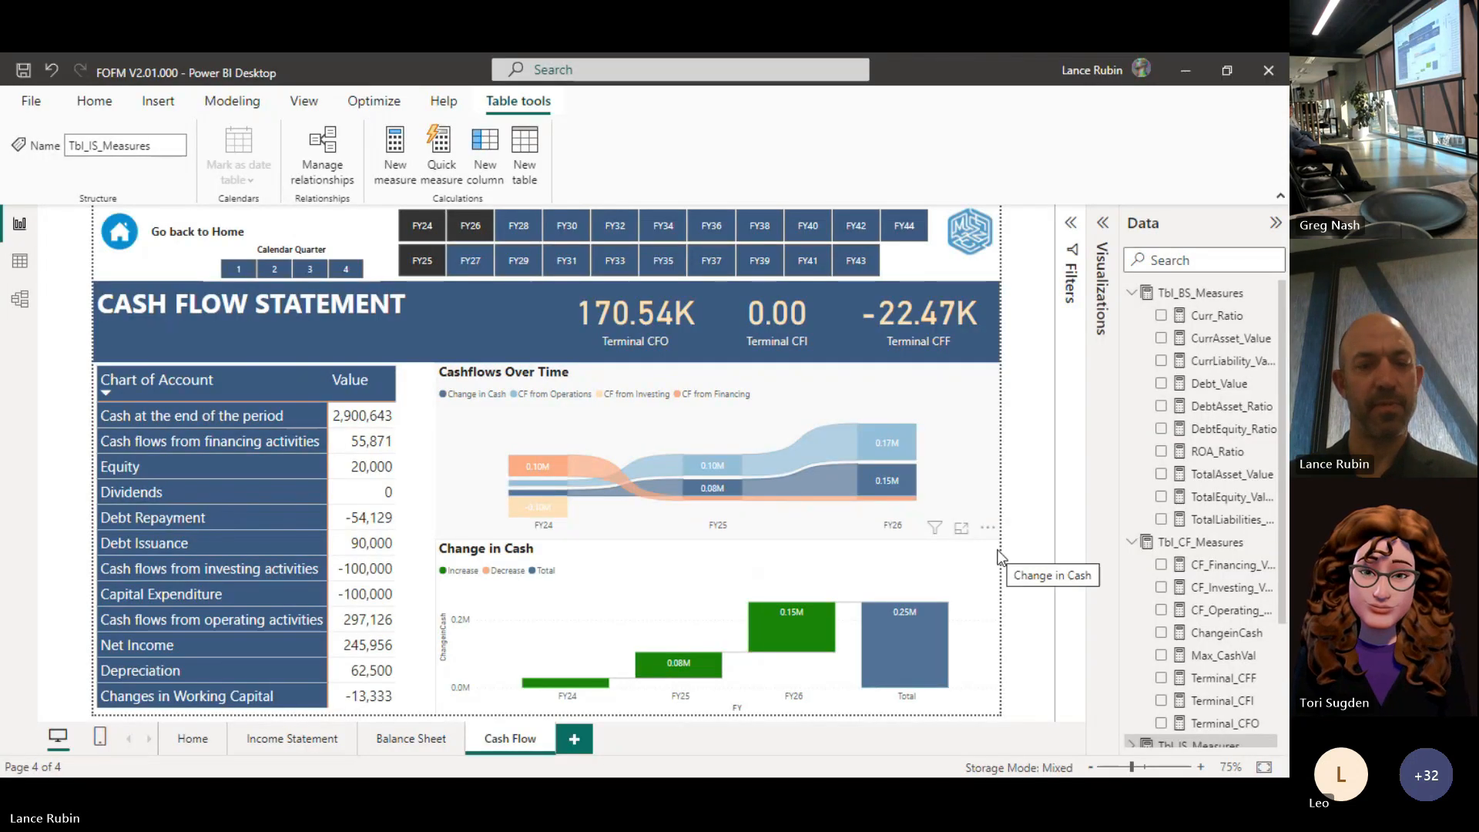
{"action": "key", "text": "ctrl+1"}
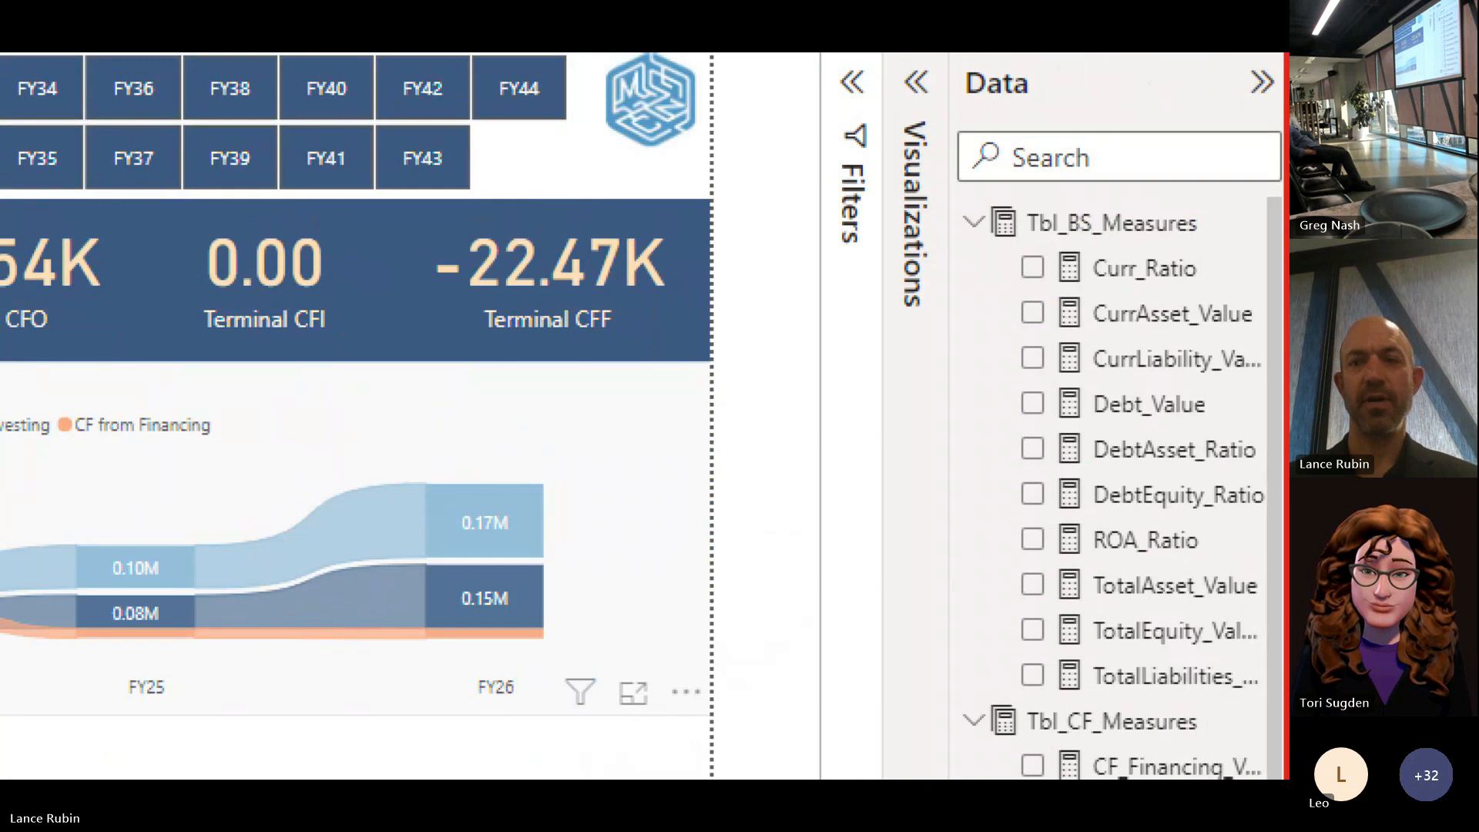